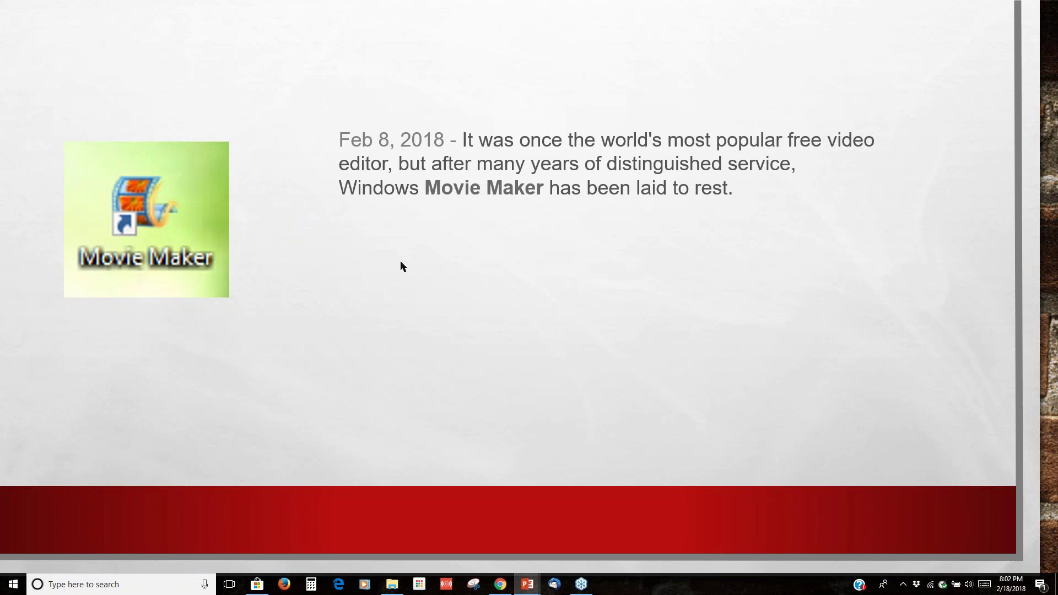
- Advance to the Photos Companion slide, then end the slide show and minimize the presentation window
click(400, 262)
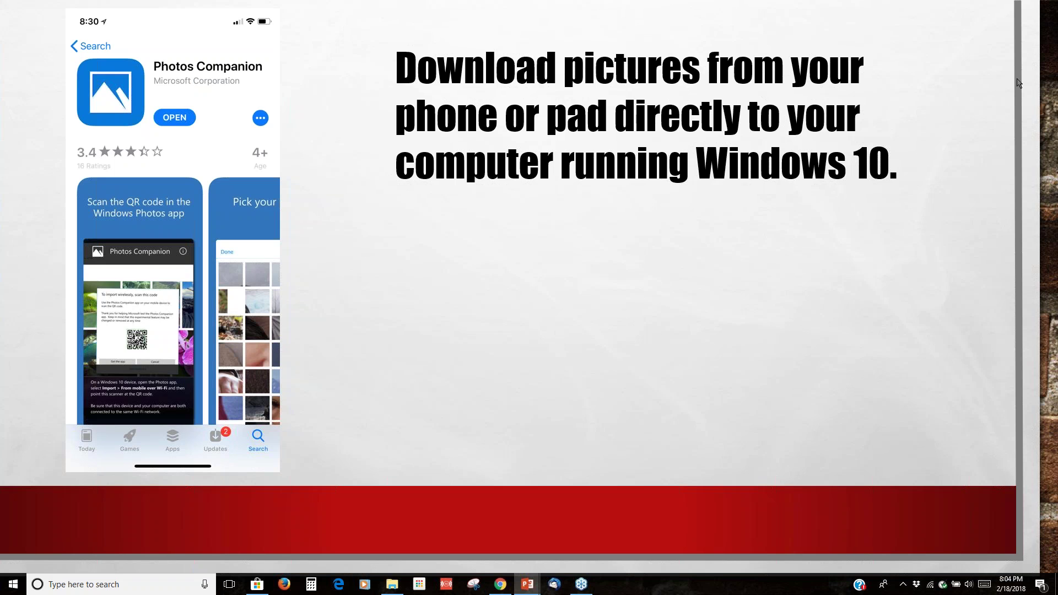
right_click(544, 270)
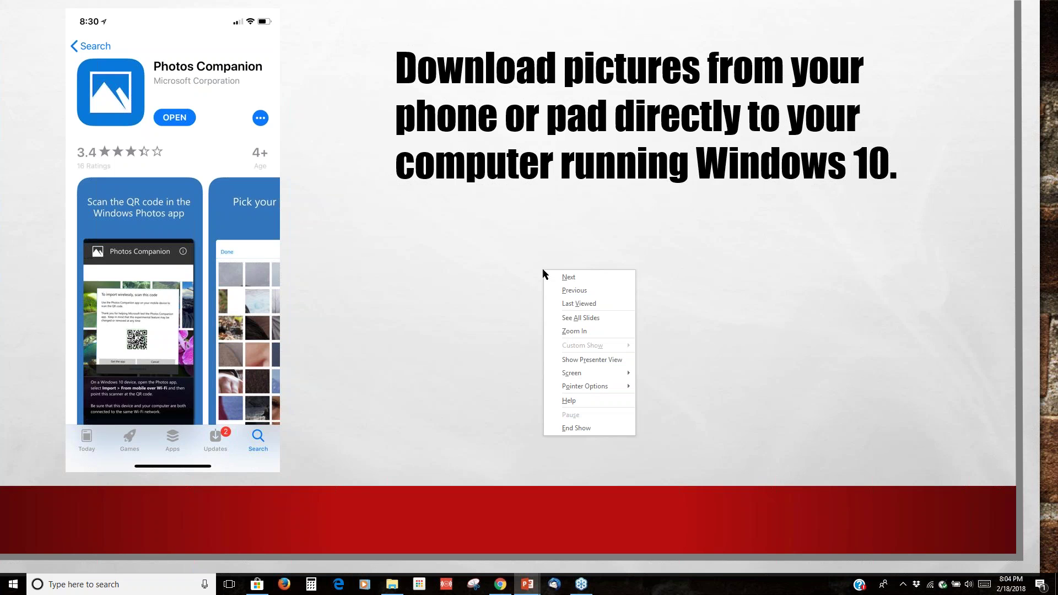
click(561, 430)
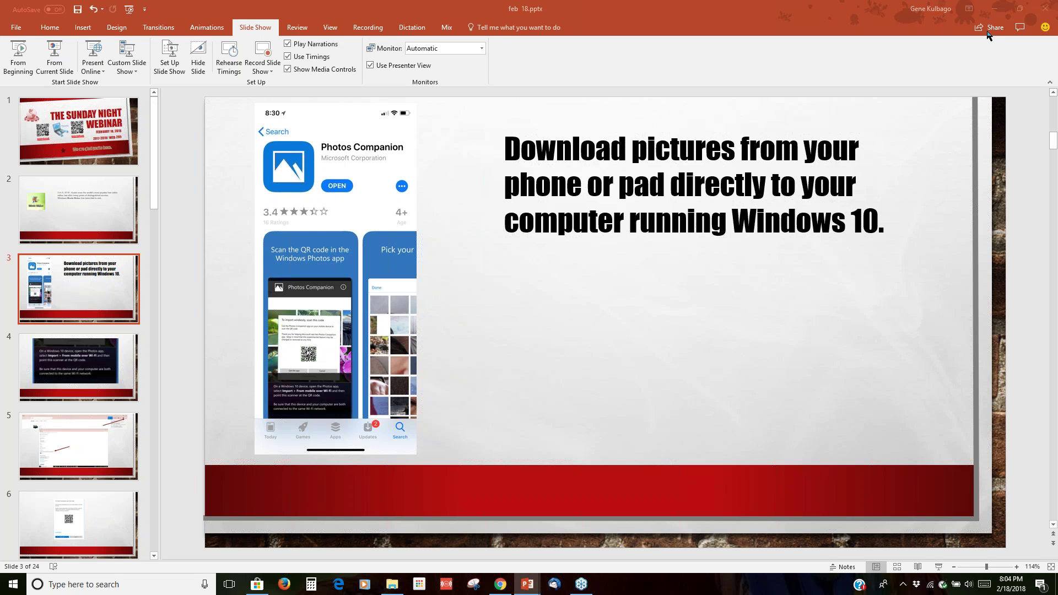
click(995, 8)
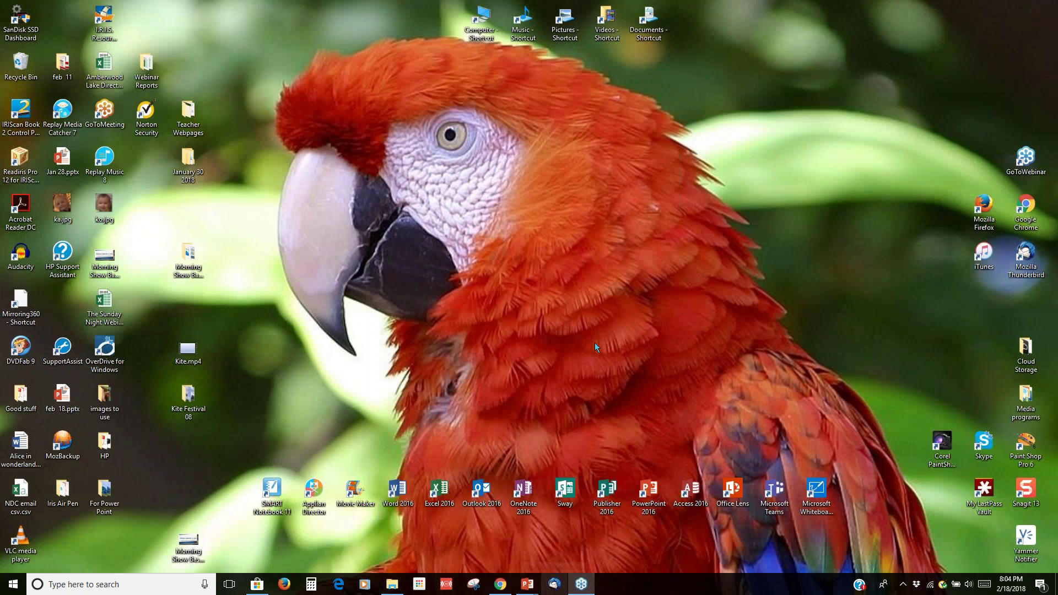
- Examine the installed Windows apps listed under the letter P
click(12, 588)
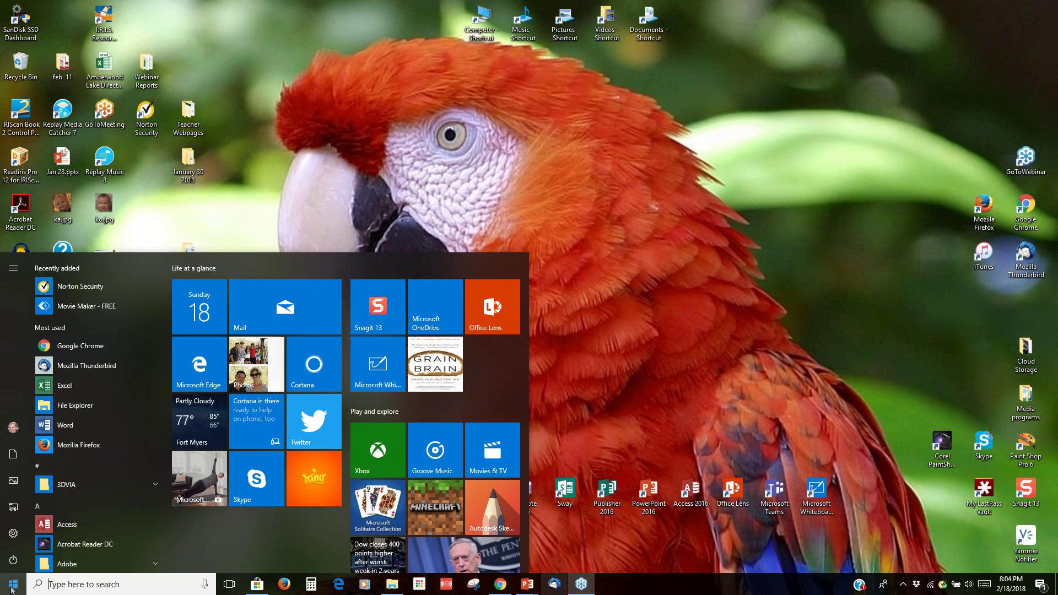
click(37, 513)
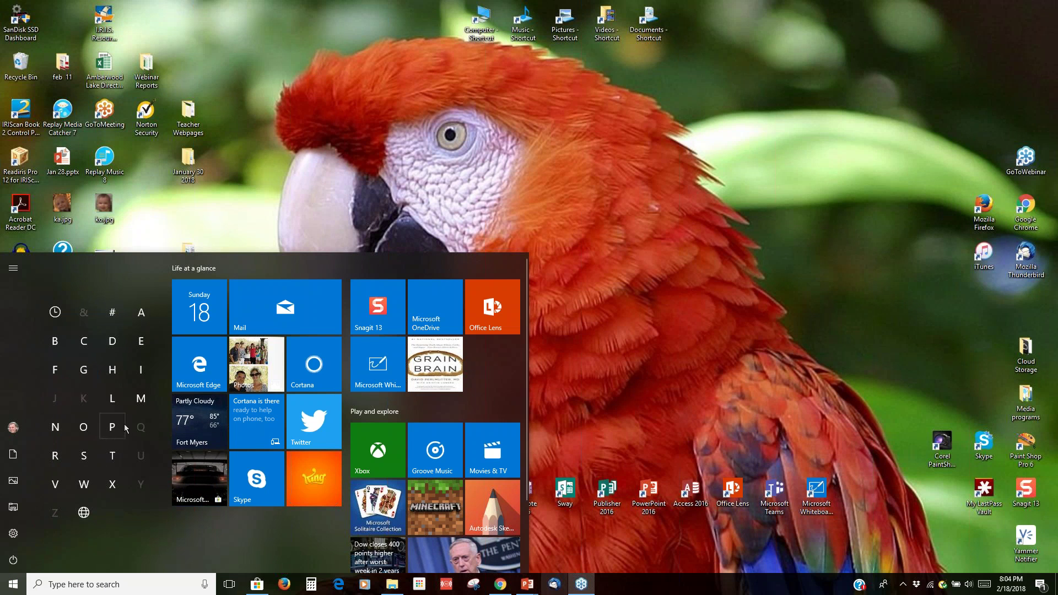
click(109, 426)
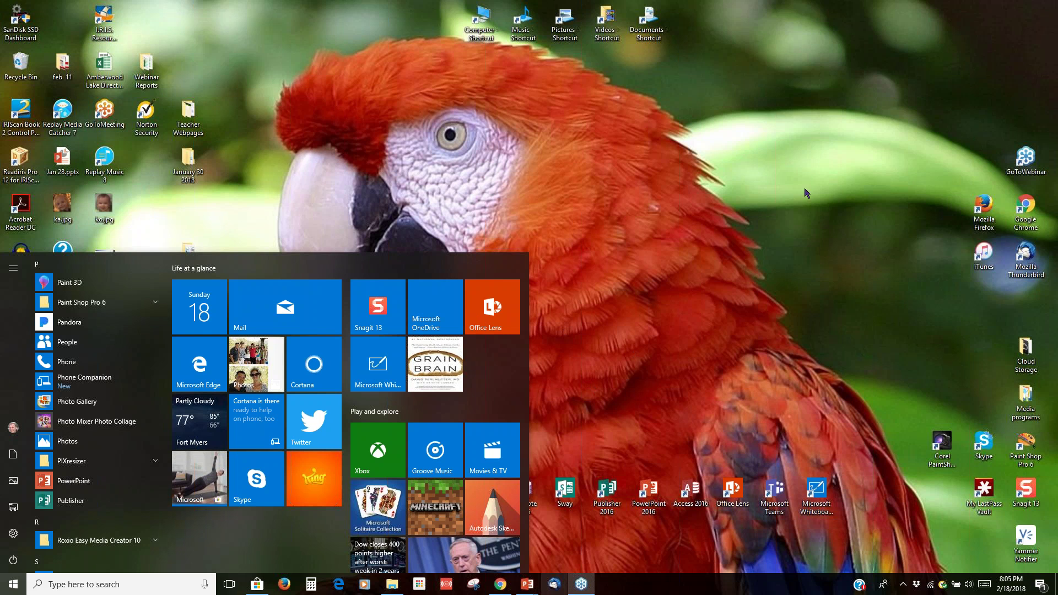
click(969, 76)
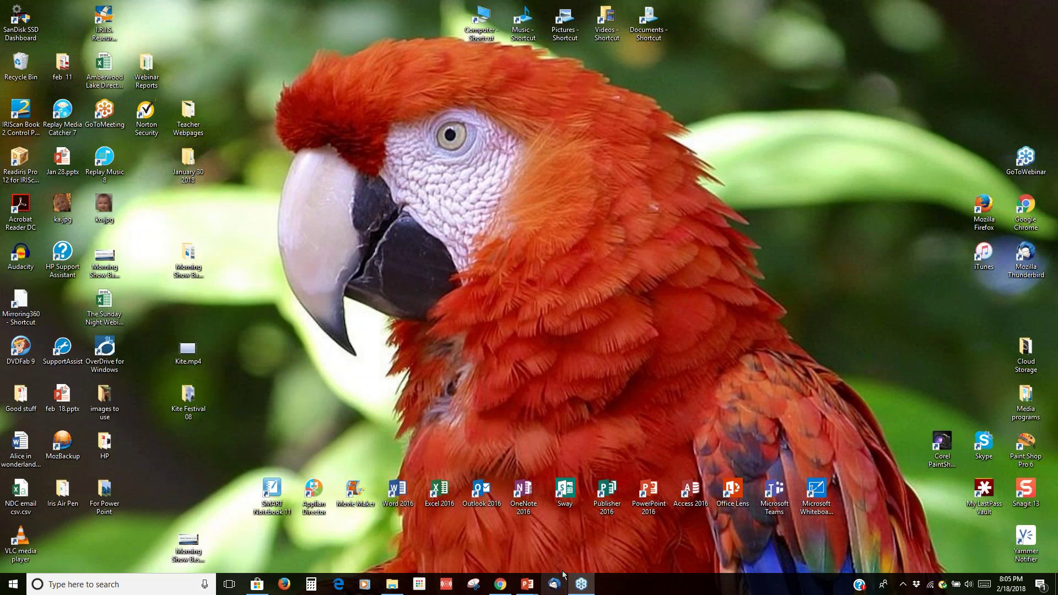
- Open the Windows Photos app from the Start menu
click(12, 585)
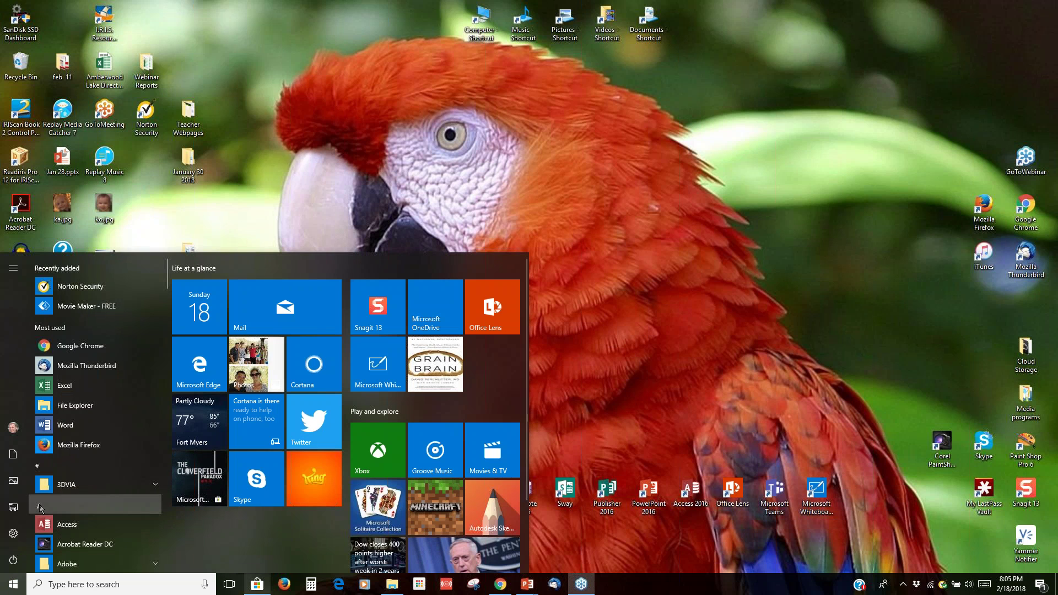
click(38, 506)
click(115, 429)
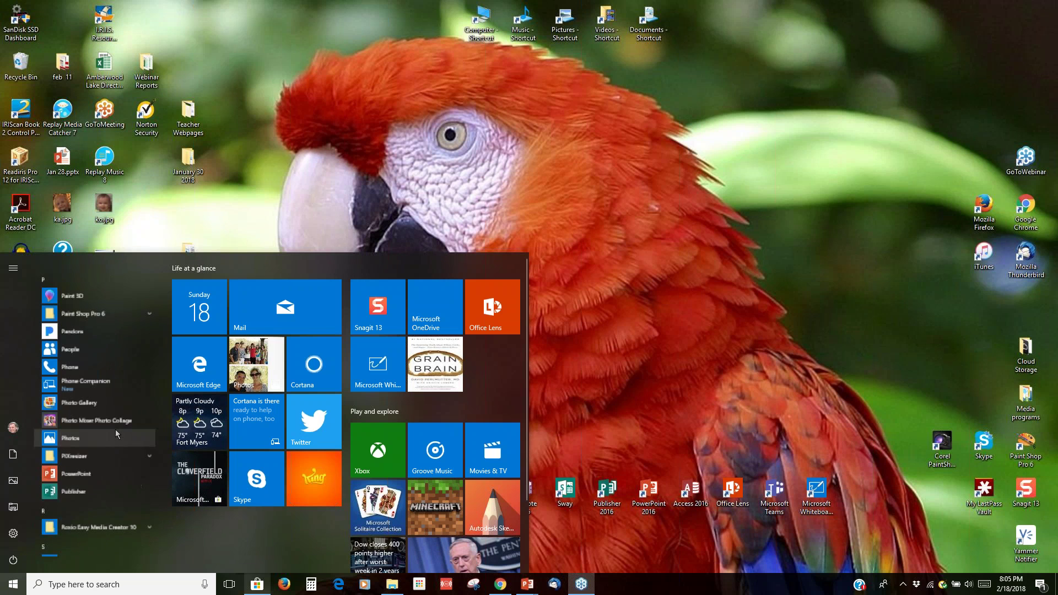
click(251, 364)
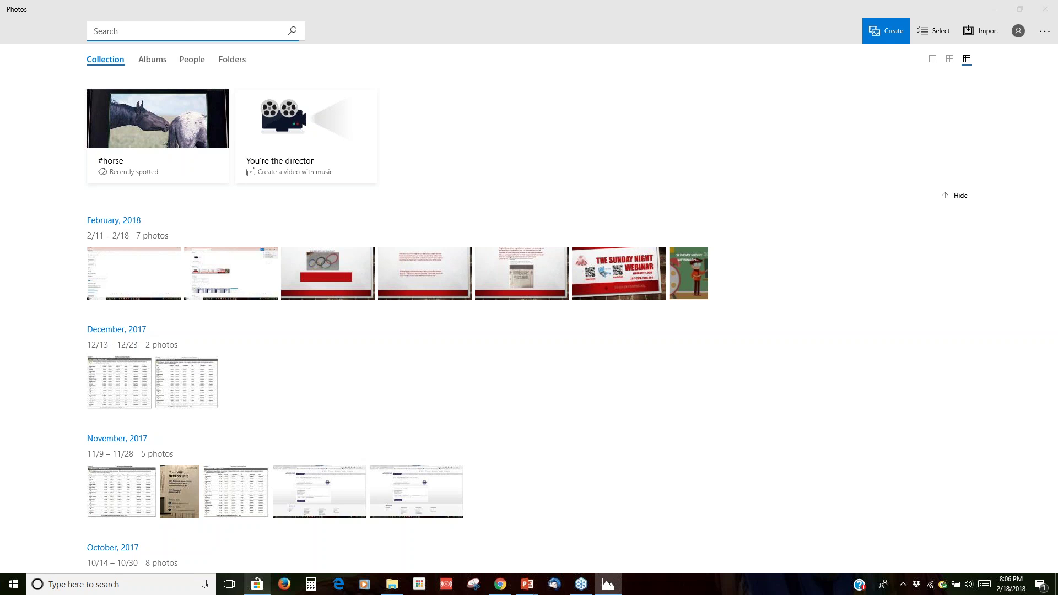
click(1049, 81)
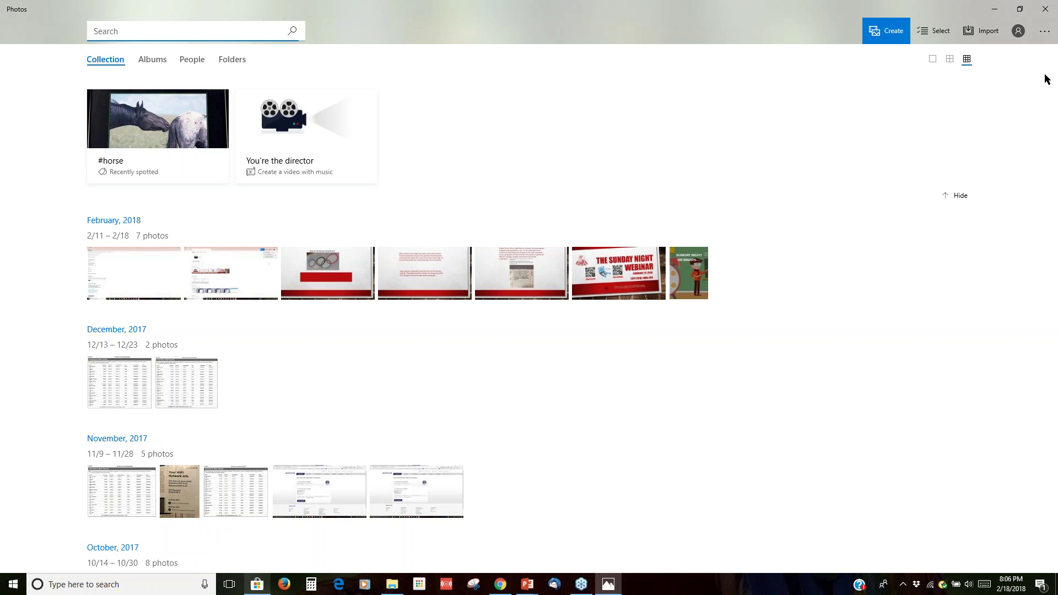
- Browse the photo collection by date back to 2015 and return to the most recent photos
scroll(452, 229, down, 15)
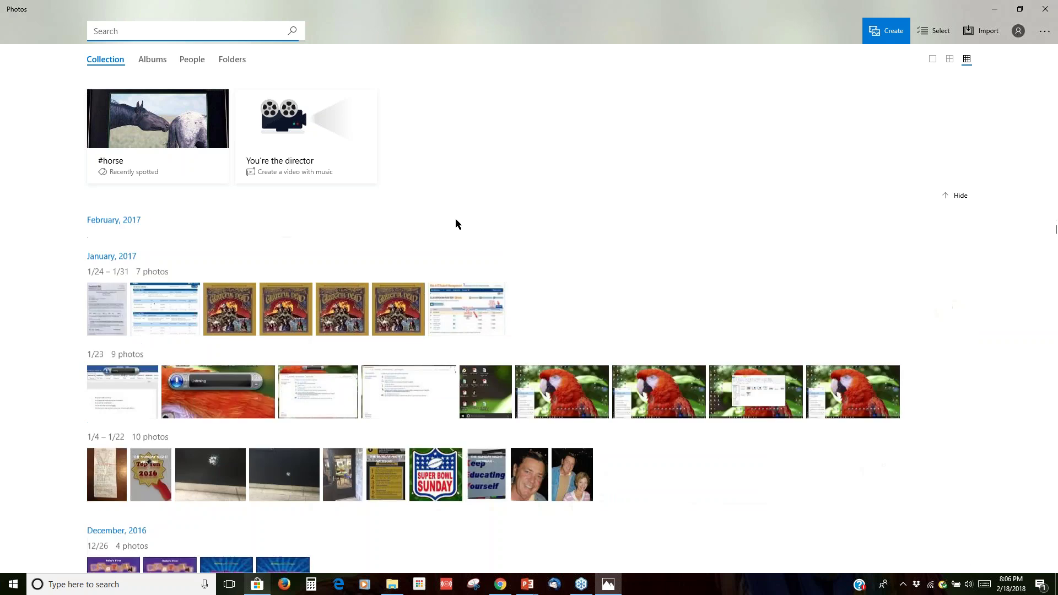
scroll(455, 218, down, 15)
scroll(456, 219, down, 10)
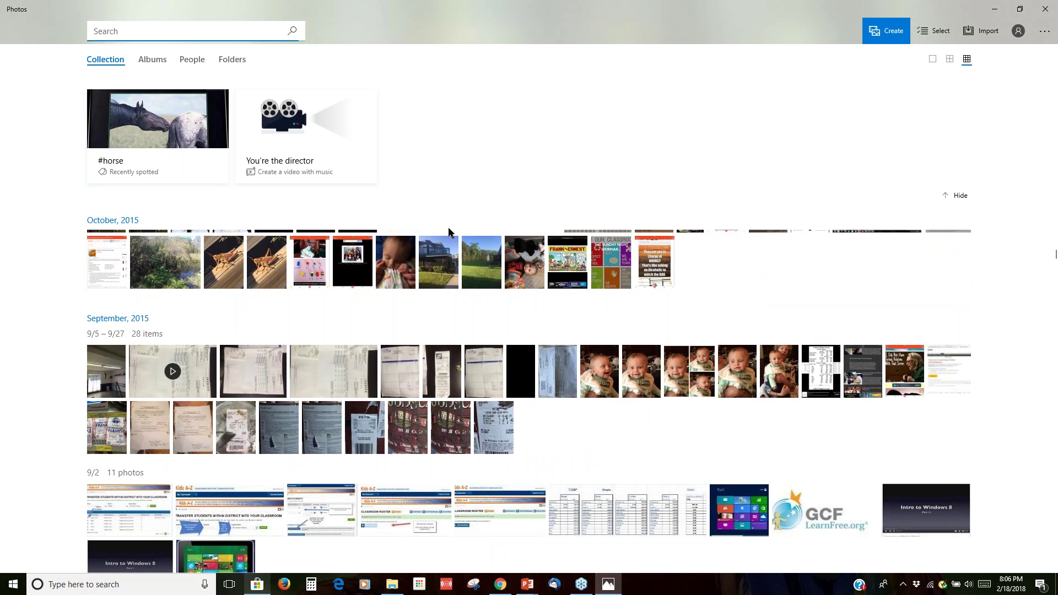
scroll(424, 213, up, 12)
scroll(424, 209, up, 8)
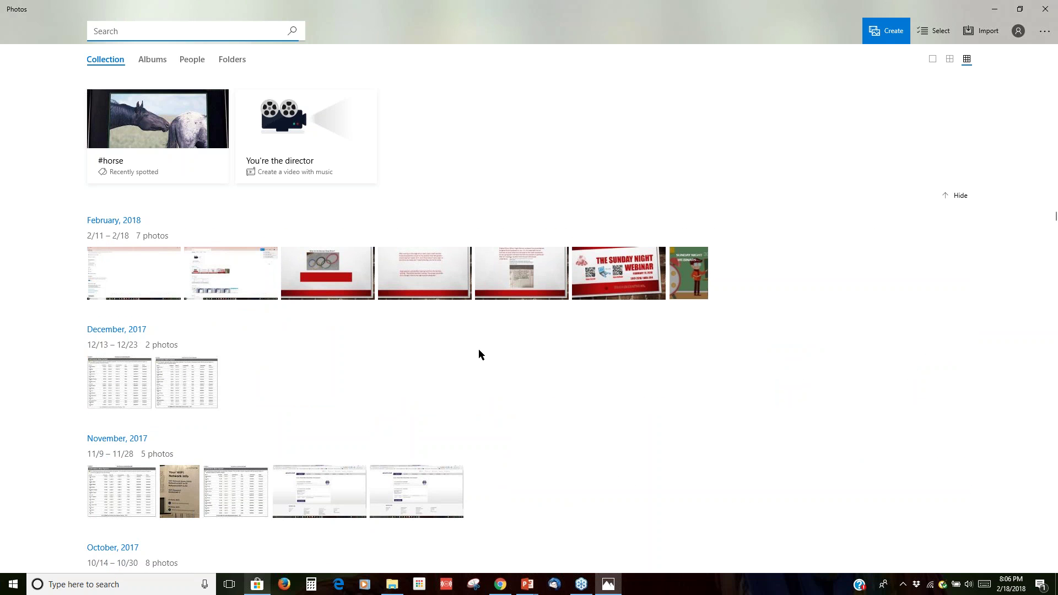
scroll(479, 353, down, 15)
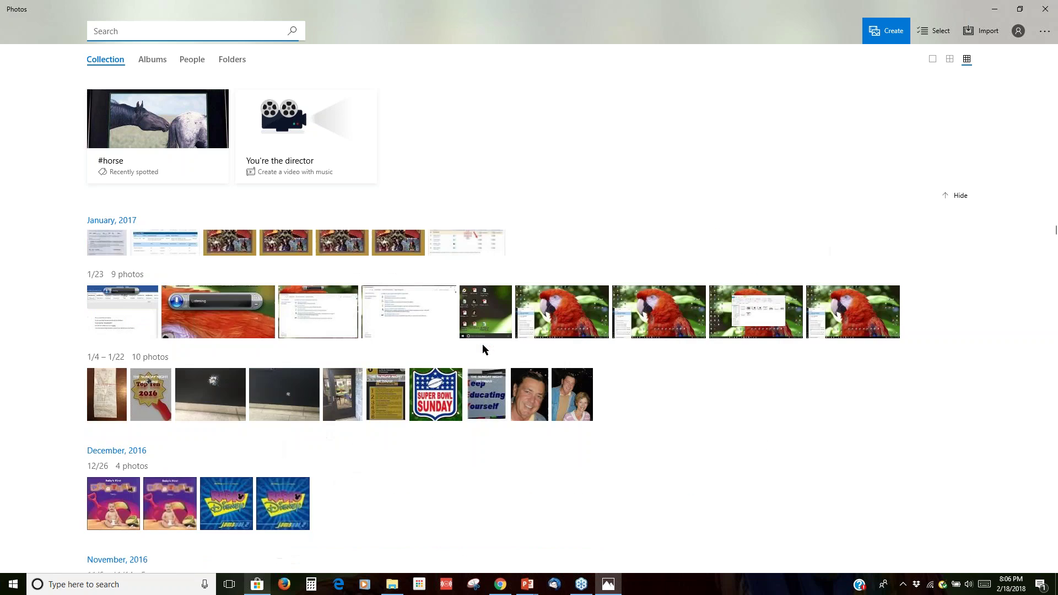
scroll(485, 344, down, 15)
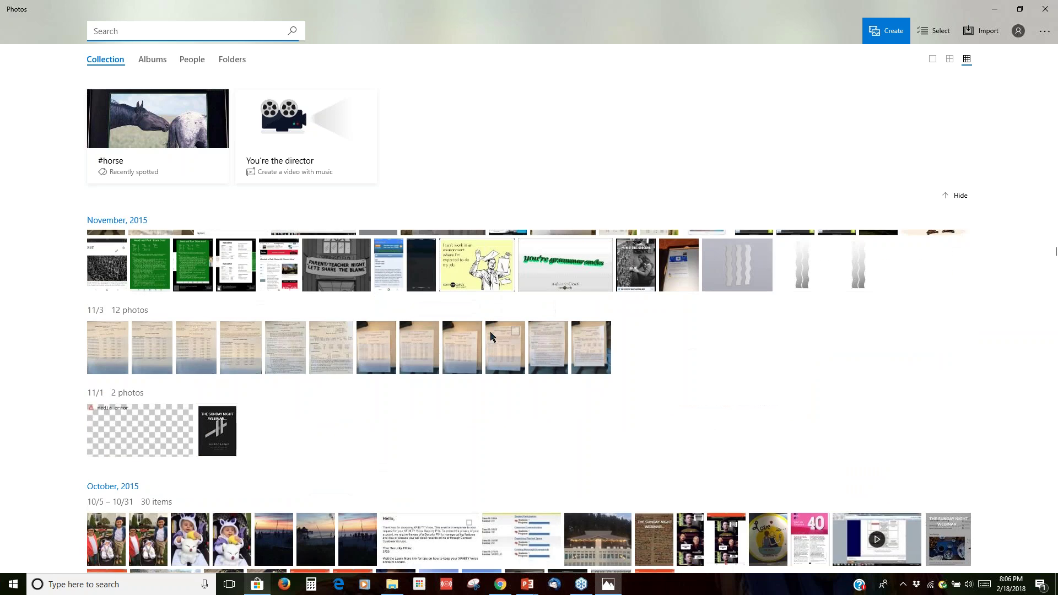
scroll(491, 330, up, 5)
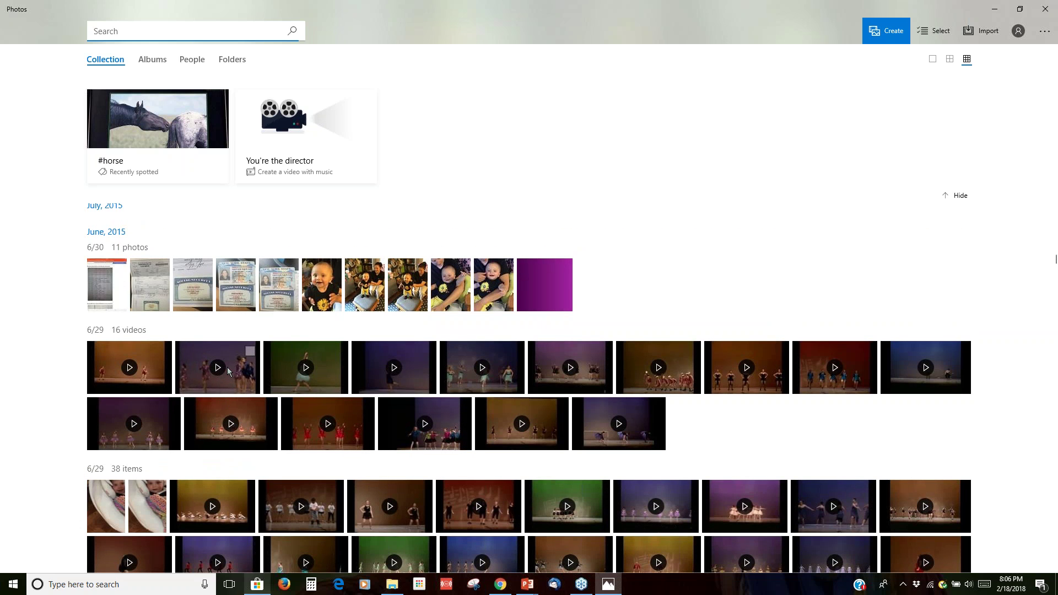
scroll(531, 263, down, 10)
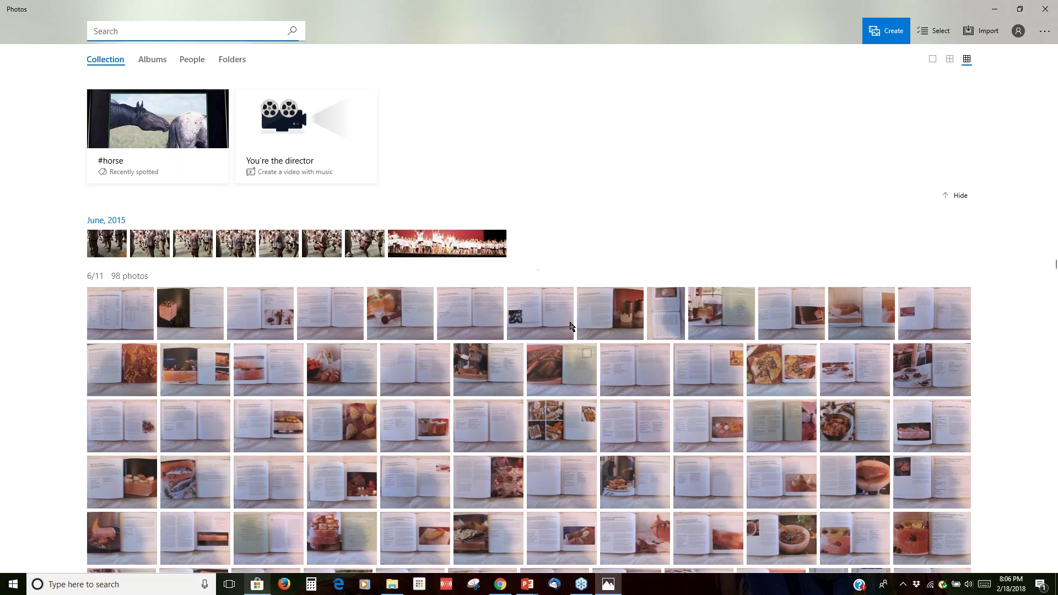
scroll(587, 276, down, 10)
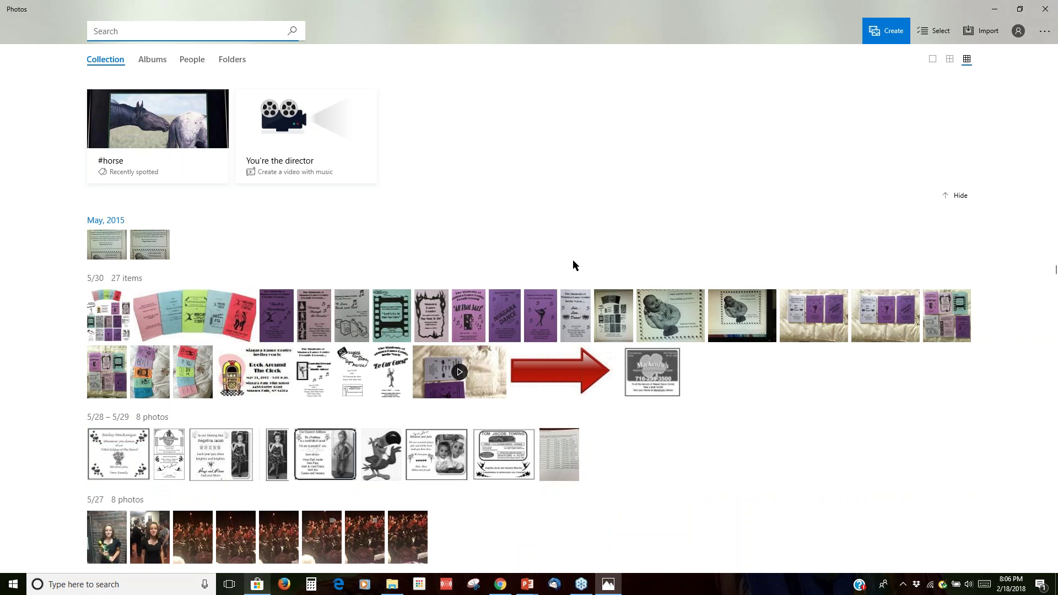
scroll(571, 264, down, 10)
scroll(558, 267, up, 15)
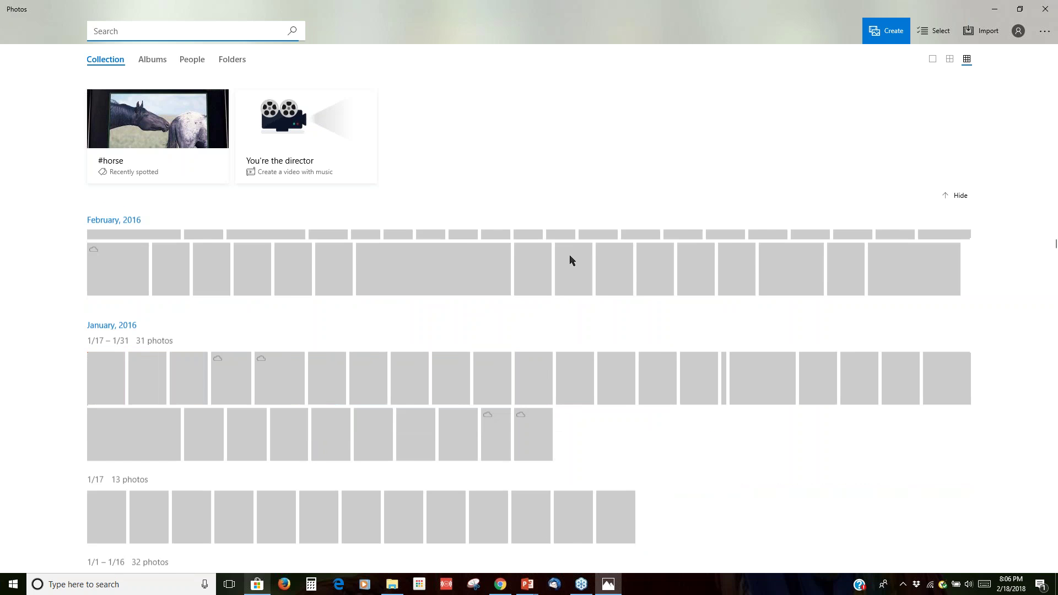
scroll(574, 253, up, 15)
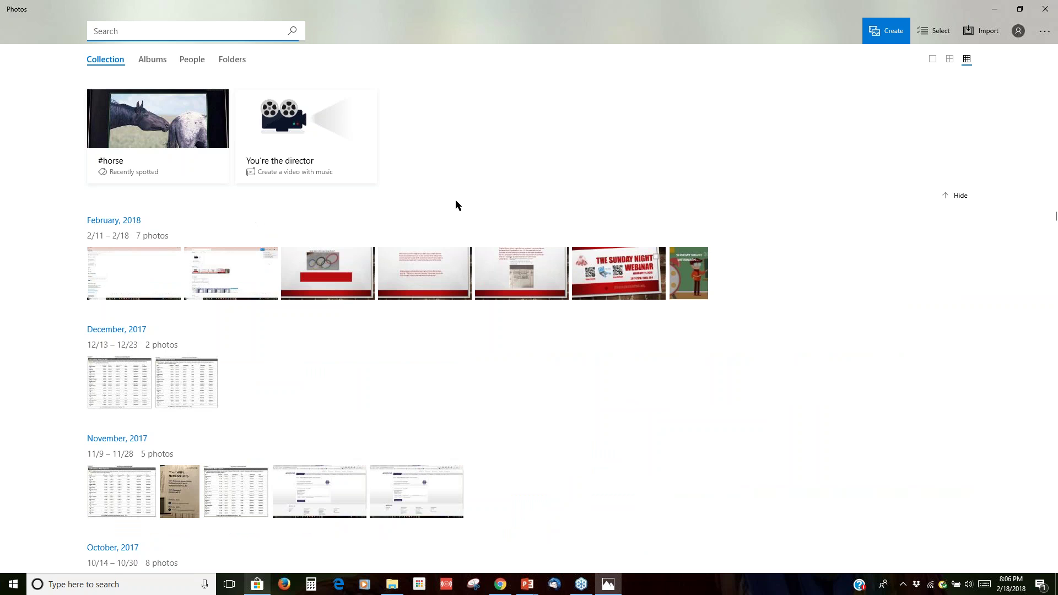
- Review the source folders and OneDrive options in the Photos settings, then return to the collection
click(1048, 33)
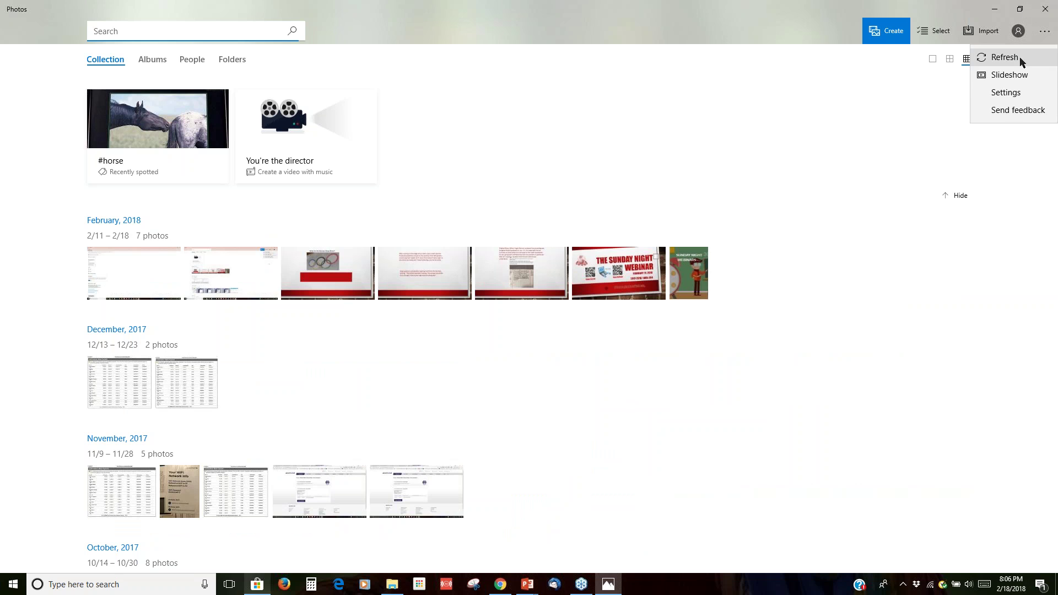
click(1018, 93)
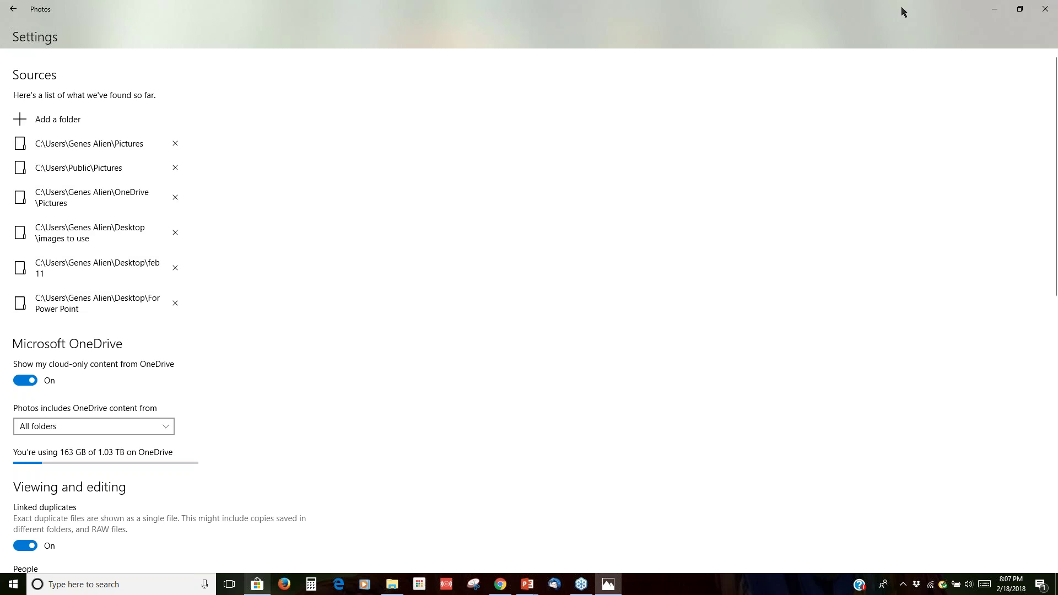
click(13, 10)
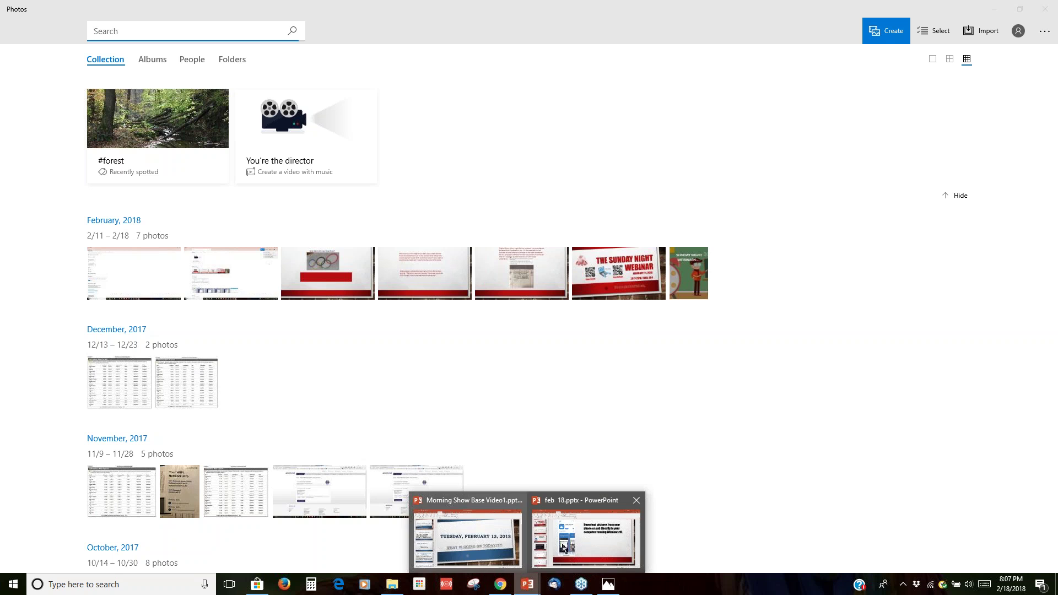
- Switch to the feb 18.pptx presentation in PowerPoint and start the slide show from the current slide
key(alt+Tab)
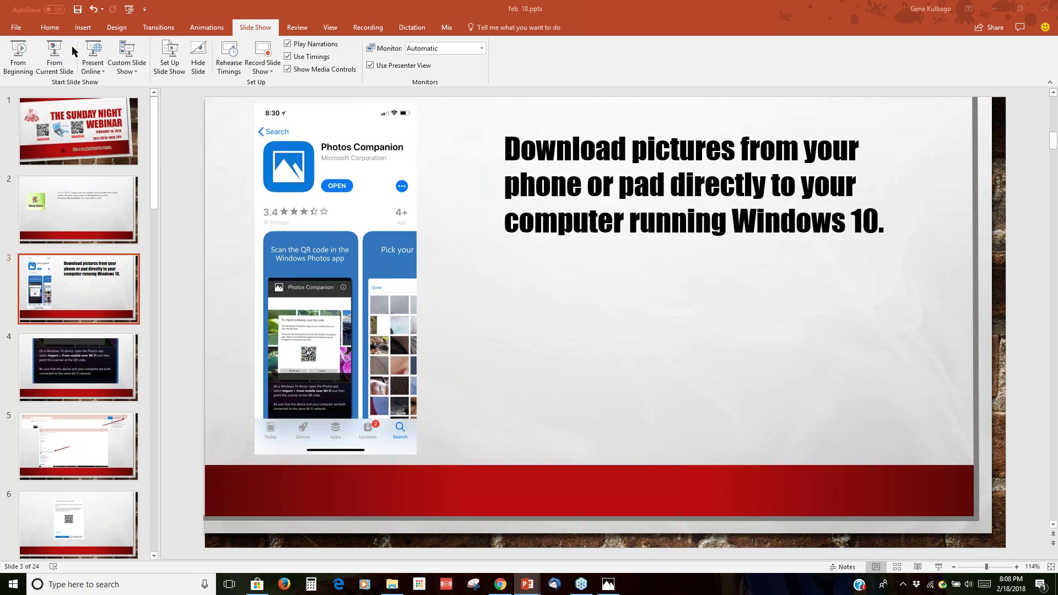
click(56, 57)
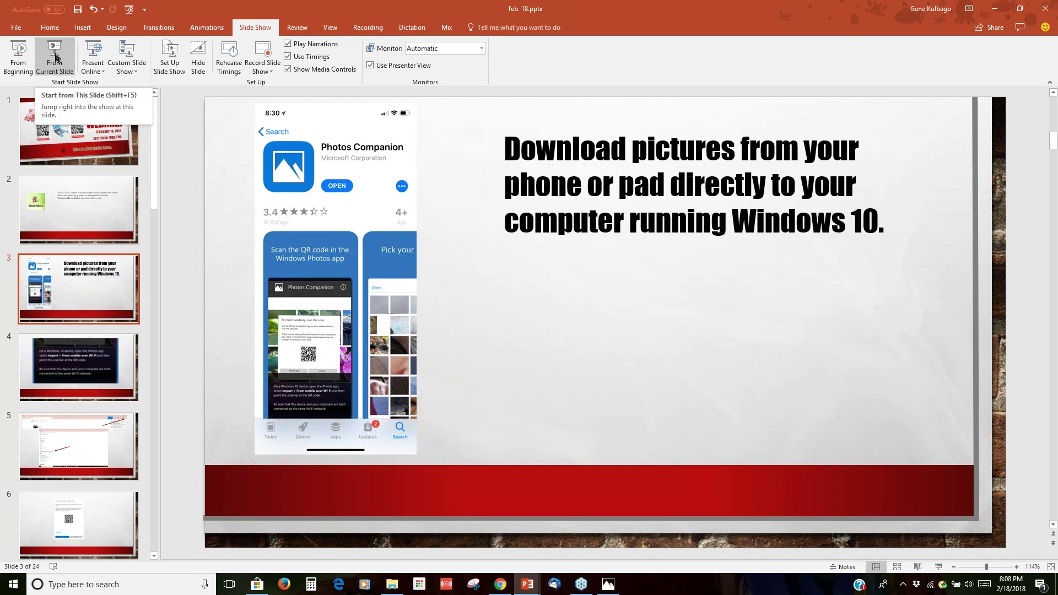
click(55, 56)
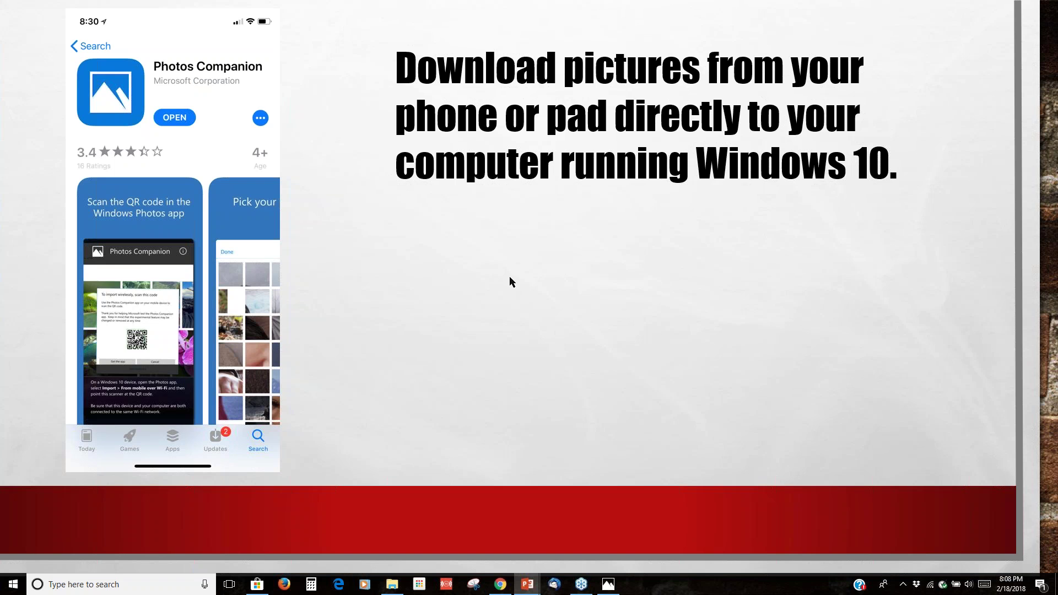
- Switch to Chrome and look through the Microsoft Garage home page down to Photos Companion under Newest projects
click(499, 587)
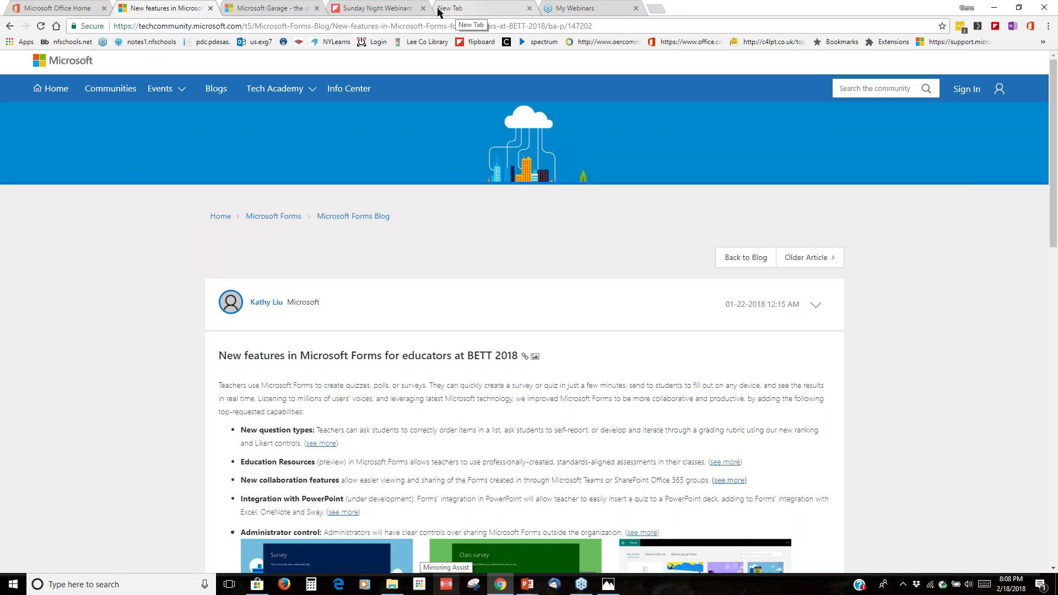
click(281, 11)
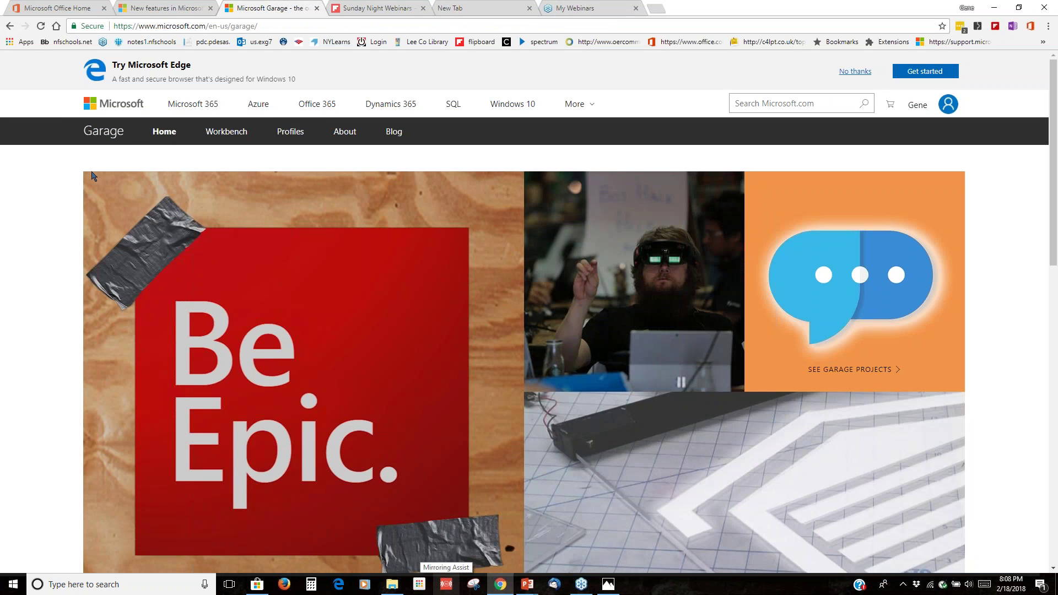
scroll(239, 182, down, 20)
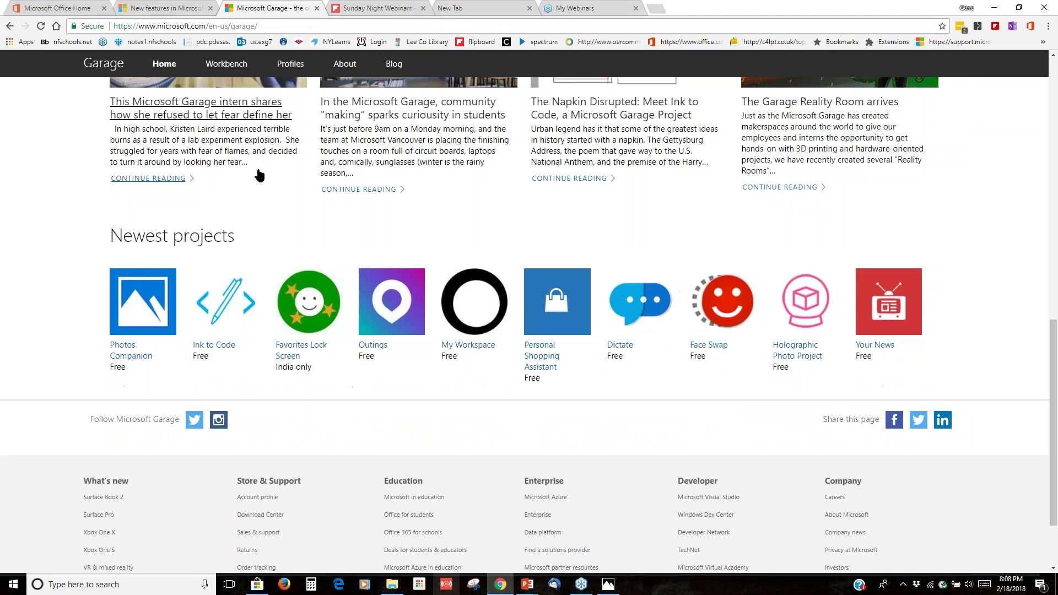
scroll(475, 158, up, 20)
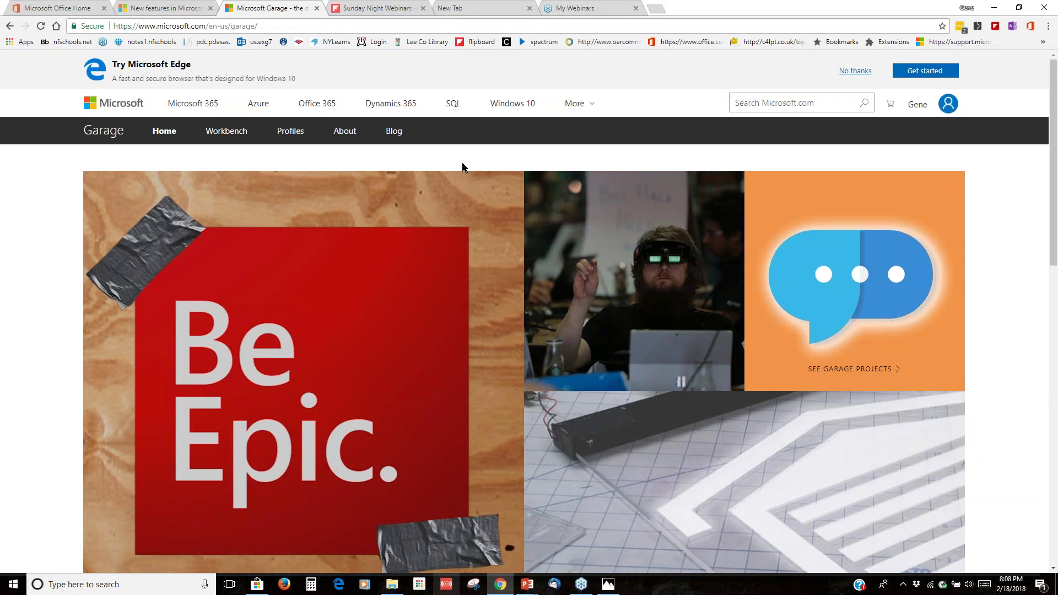
scroll(461, 164, down, 6)
scroll(462, 164, down, 5)
scroll(462, 164, up, 5)
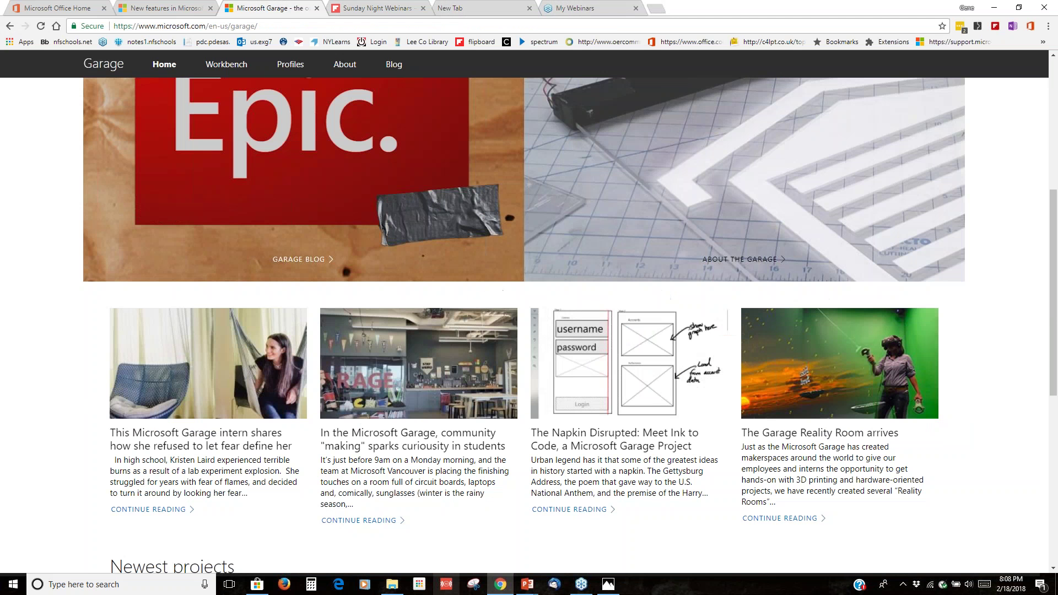
scroll(462, 164, down, 7)
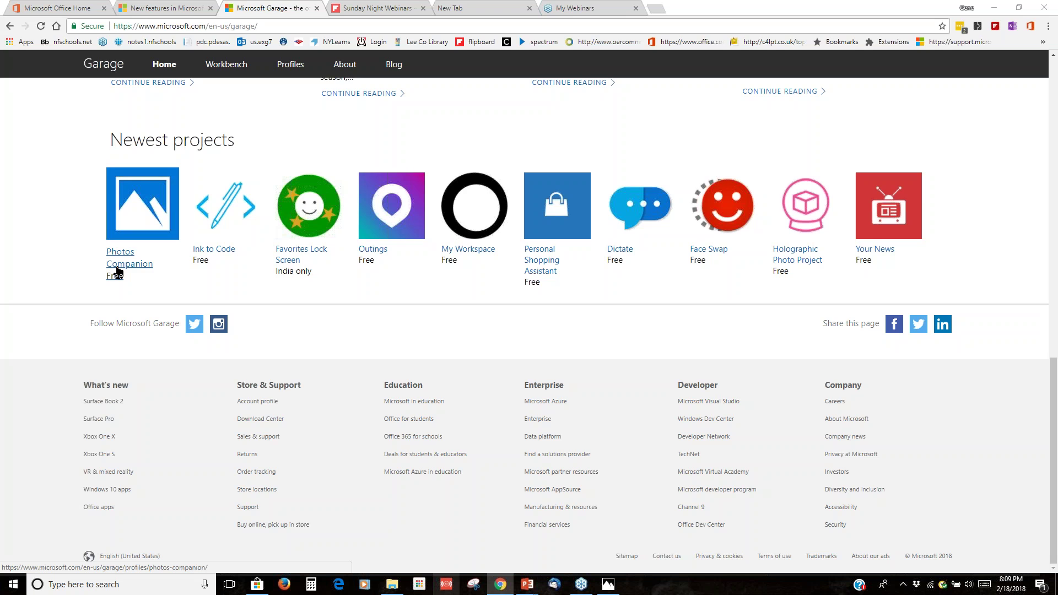
- Switch to the feb 18.pptx presentation in PowerPoint and display slide 4 with the Wi-Fi import instructions
mouse_move(532, 582)
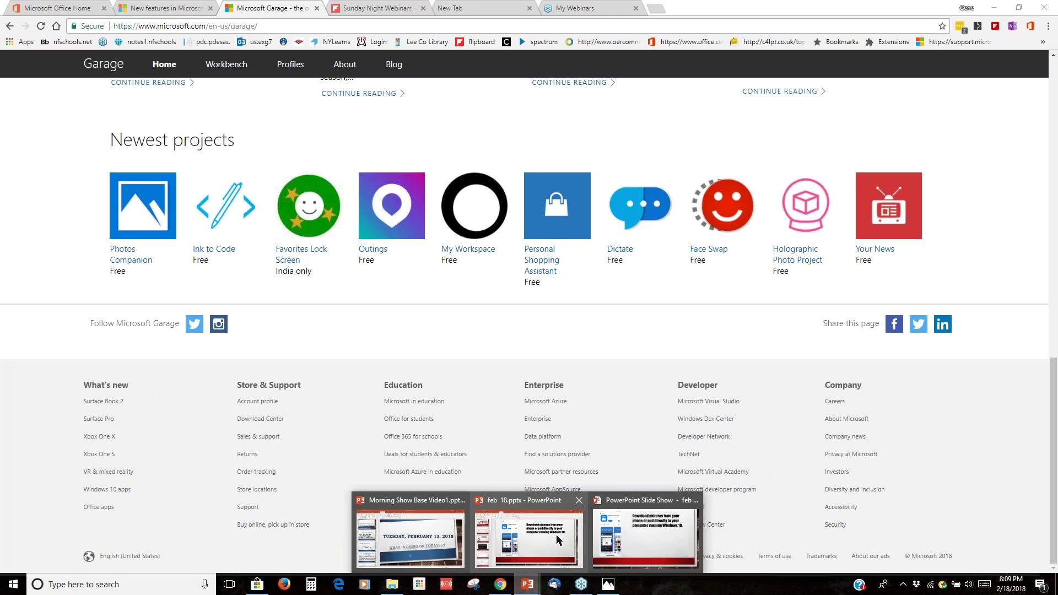
click(556, 535)
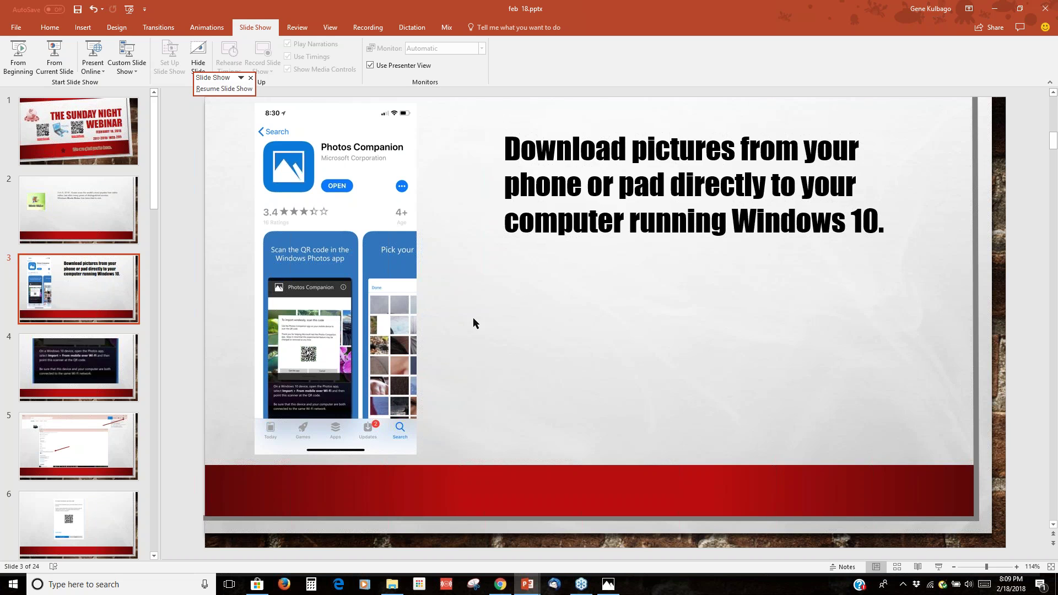
click(100, 365)
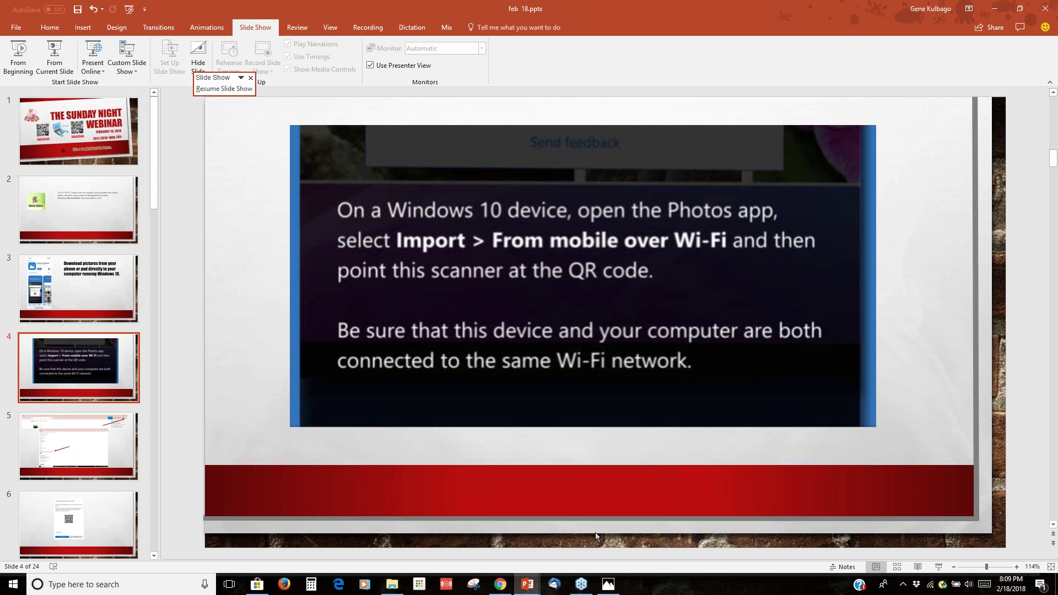
- Switch to Photos to check the available import sources, then return to the feb 18.pptx presentation in PowerPoint
click(608, 584)
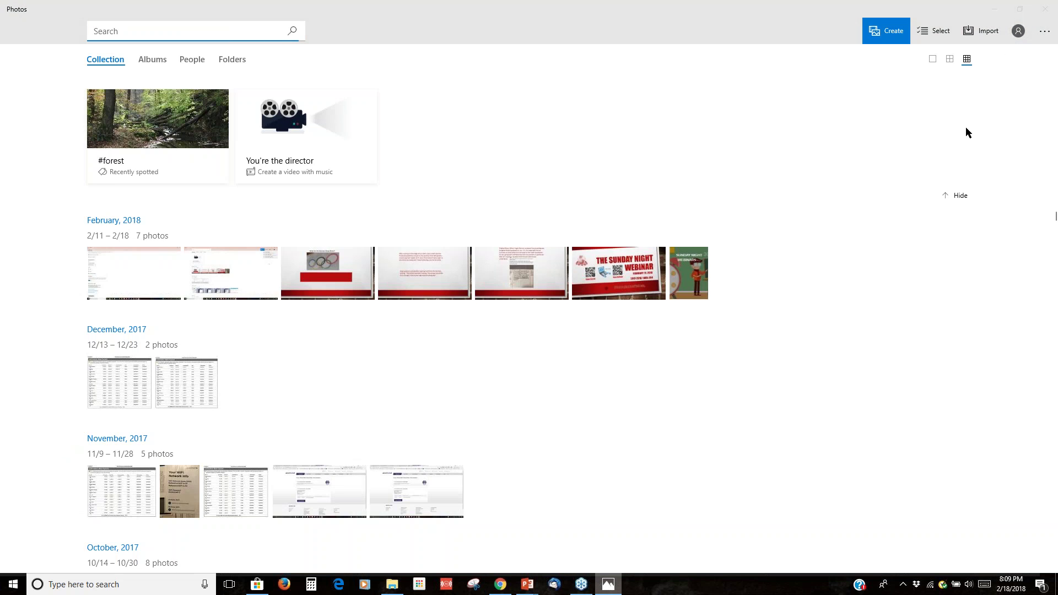
click(985, 32)
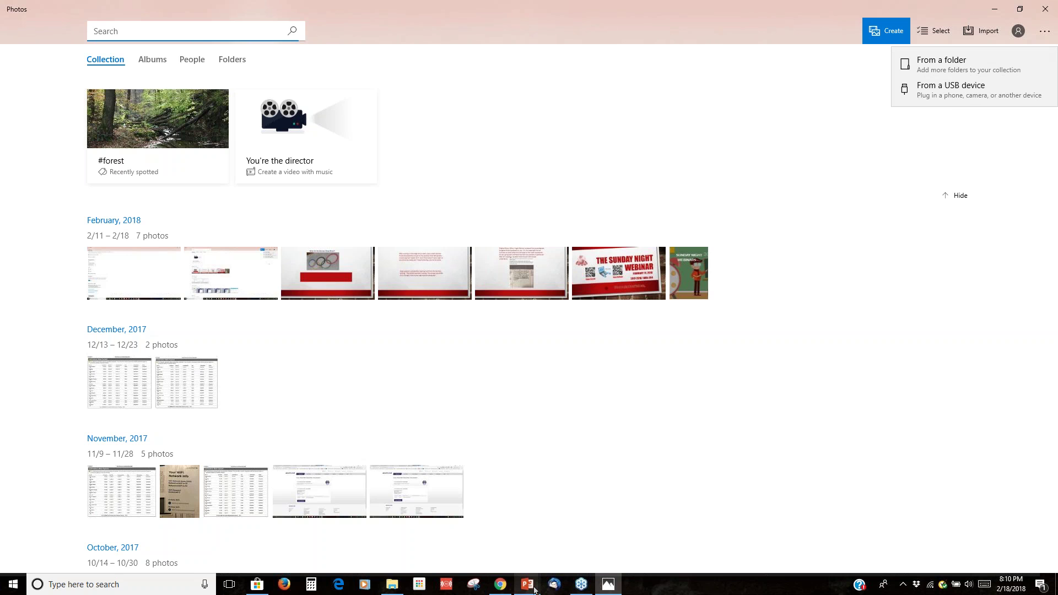
mouse_move(534, 590)
click(514, 553)
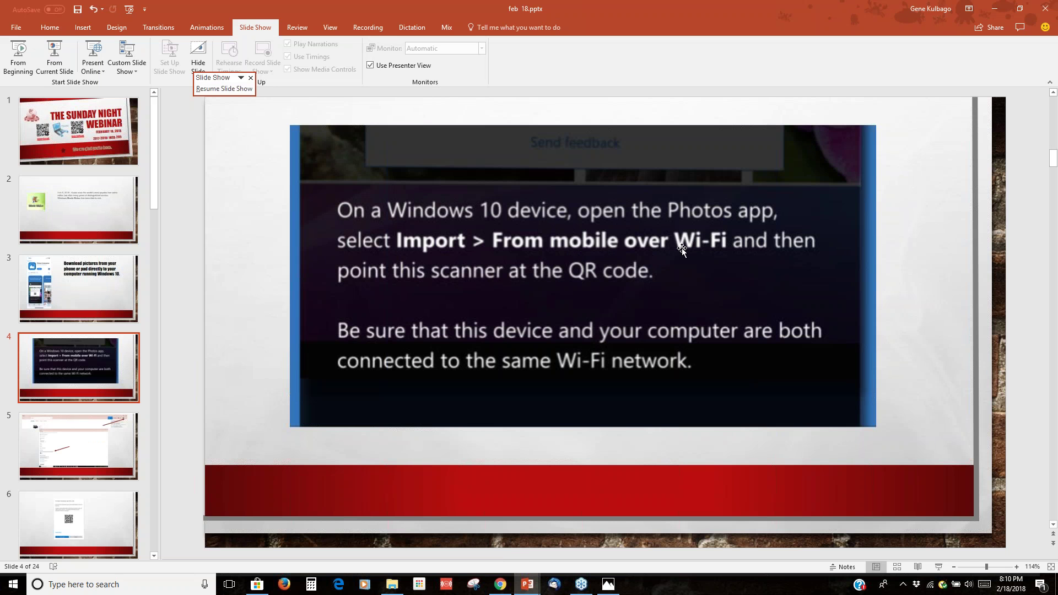
- Switch to Photos, turn on the mobile import over Wi-Fi preview feature in the settings, and return to the collection
click(609, 584)
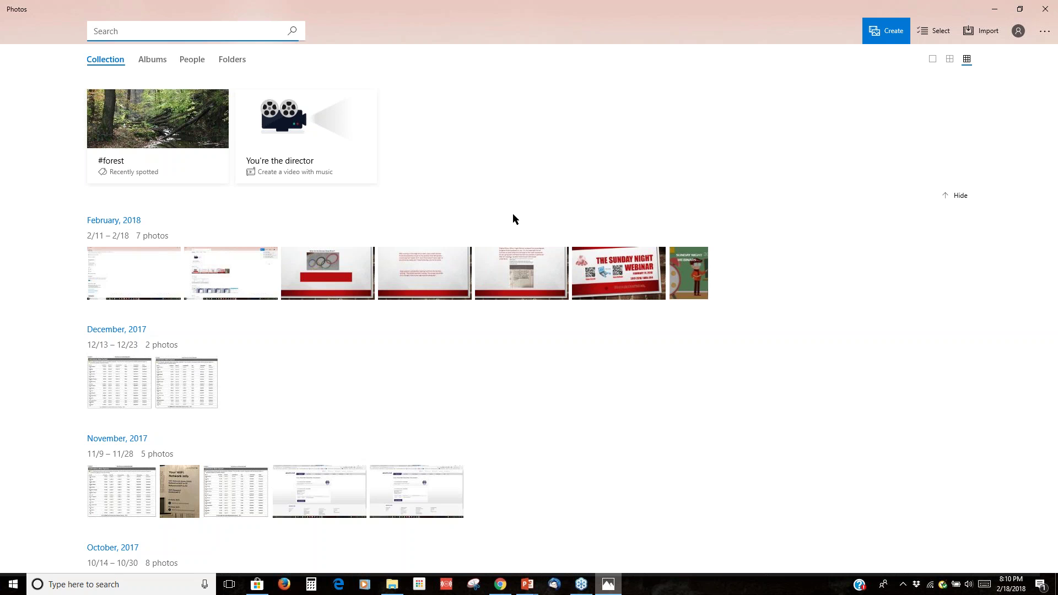
click(1045, 33)
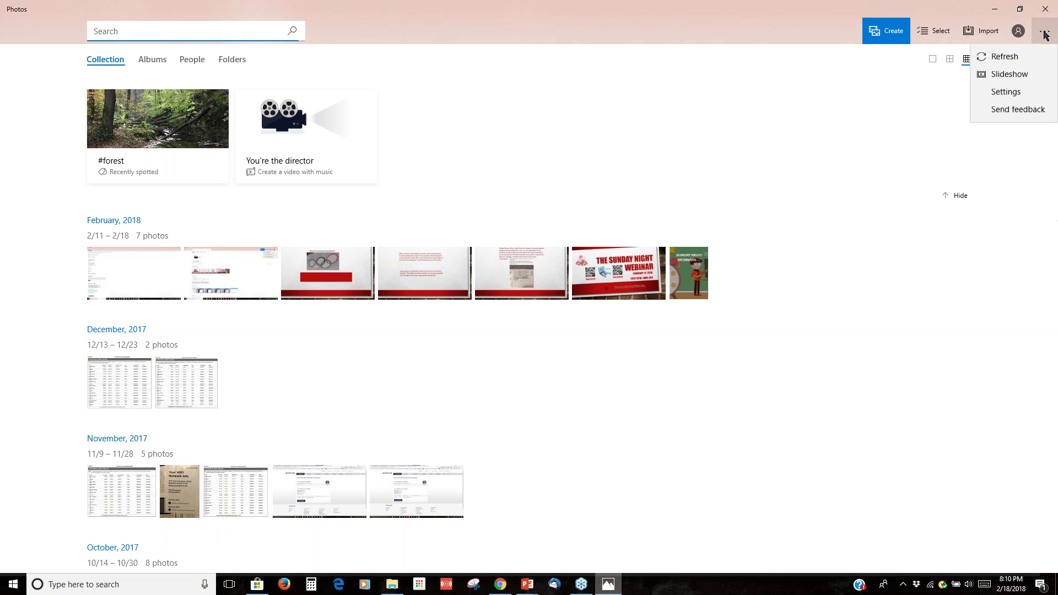
click(1006, 92)
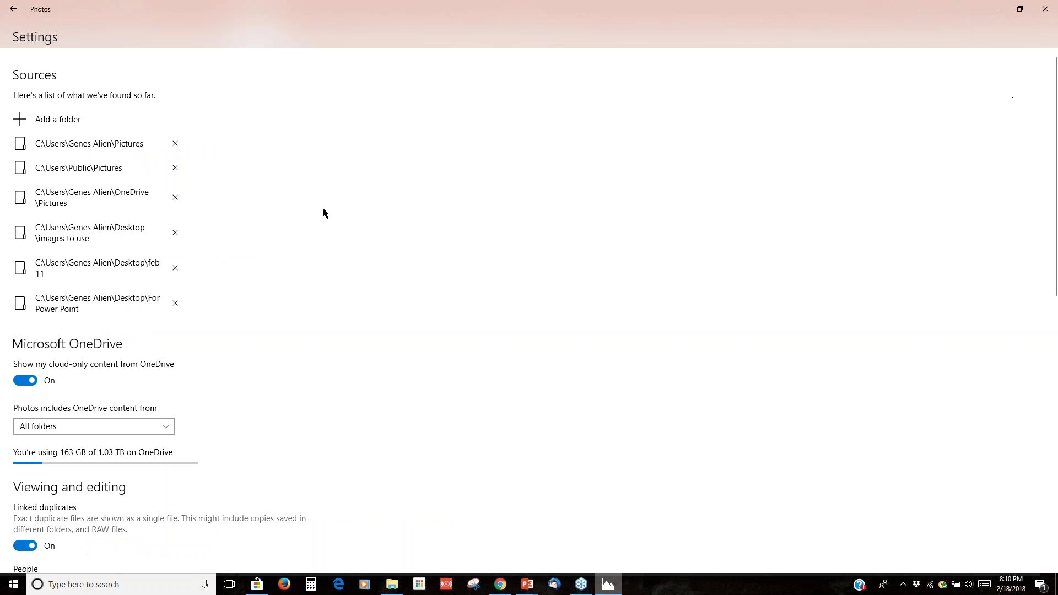
scroll(281, 217, down, 3)
scroll(282, 215, down, 5)
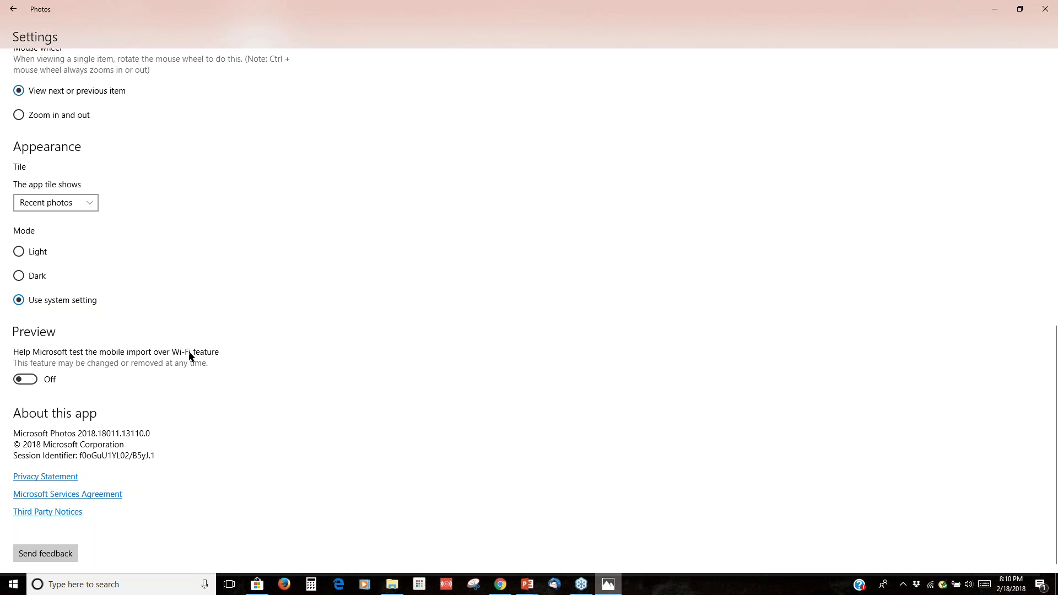
click(28, 380)
click(15, 10)
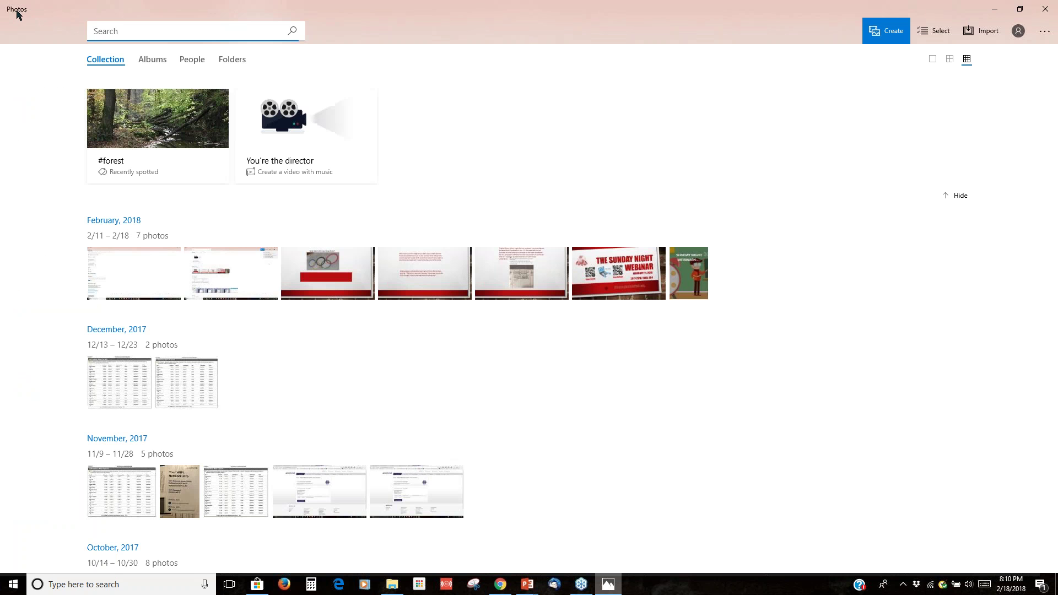
- Check the Photos import sources for the mobile Wi-Fi option, minimizing and restoring the app before checking again
click(994, 34)
click(994, 35)
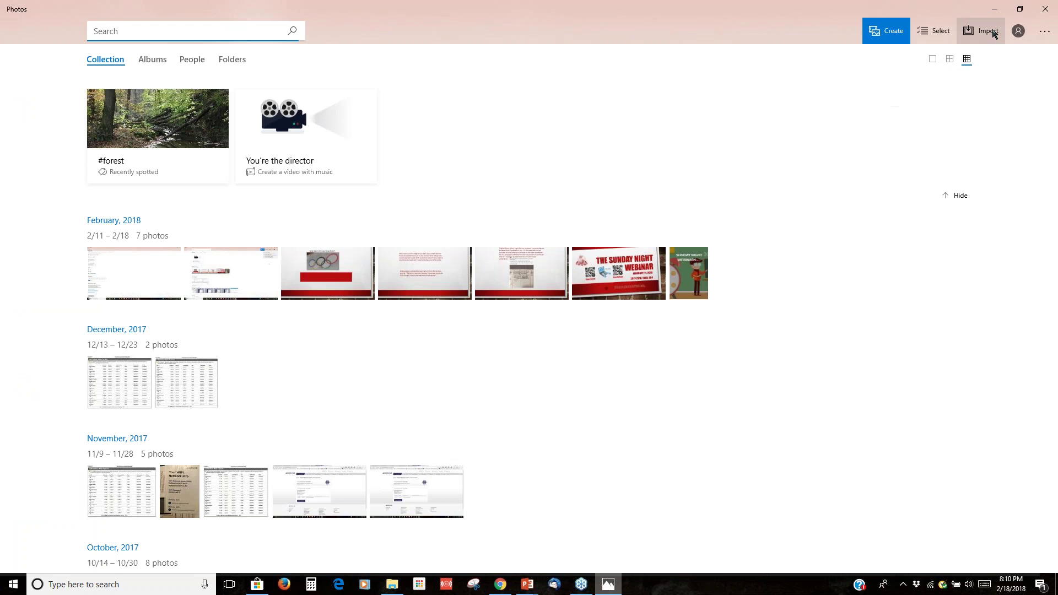
click(994, 34)
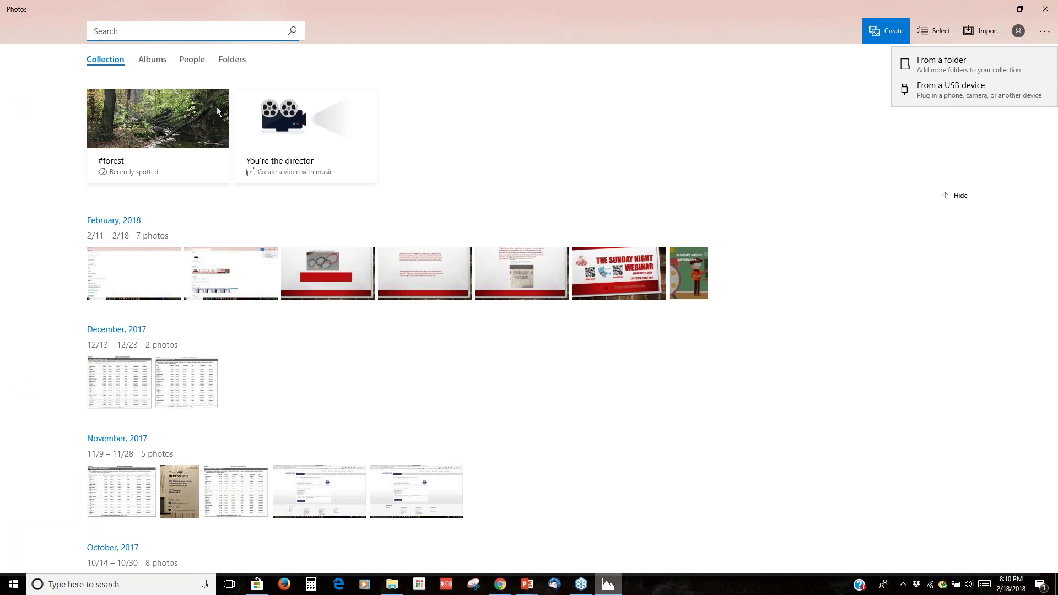
click(607, 583)
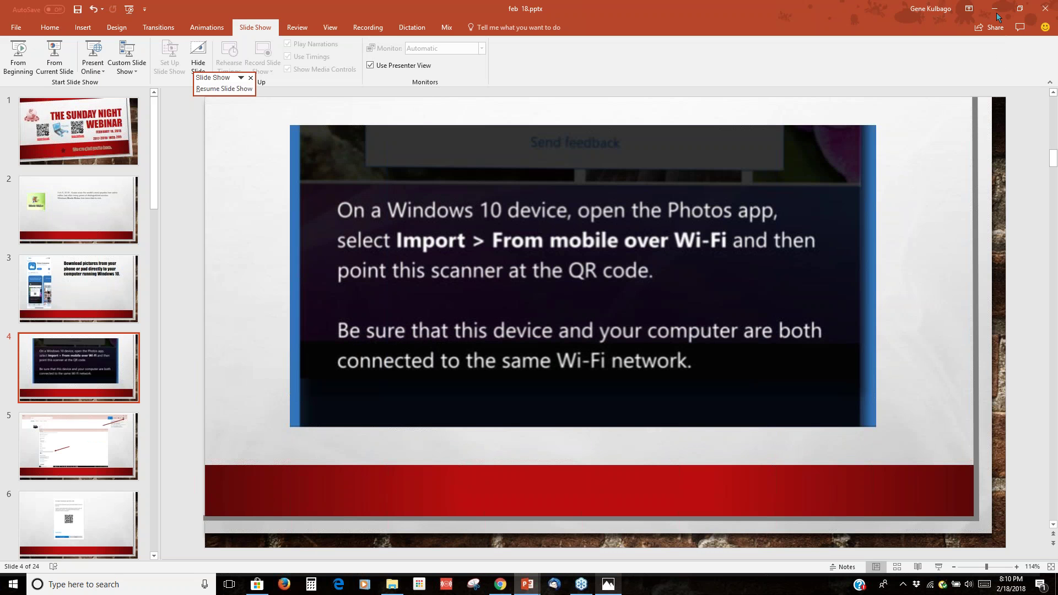
click(618, 584)
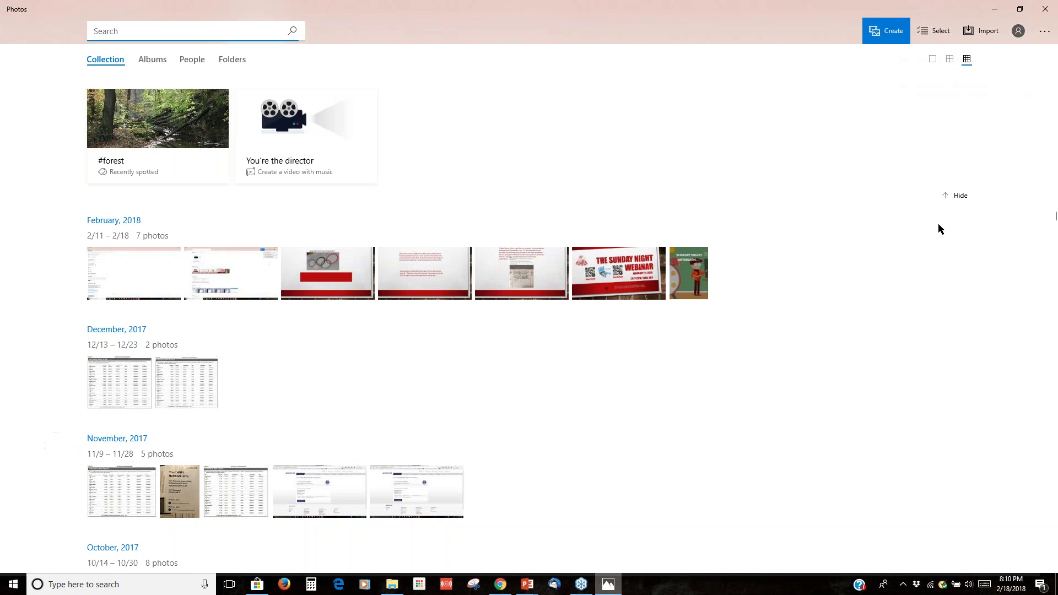
click(994, 32)
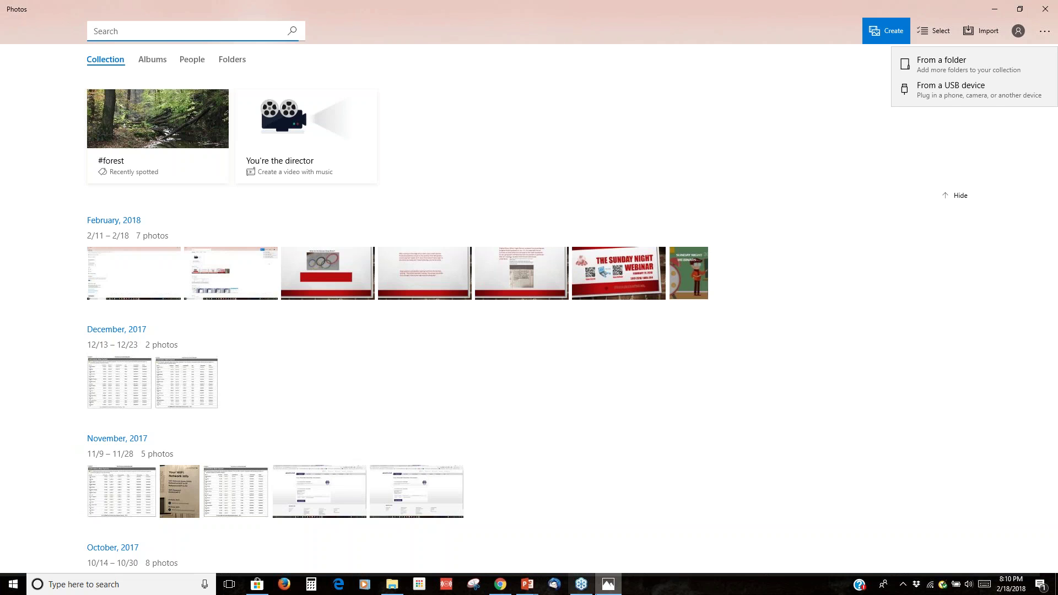
- Close the Photos app completely and relaunch it from its Start tile
click(607, 588)
right_click(606, 588)
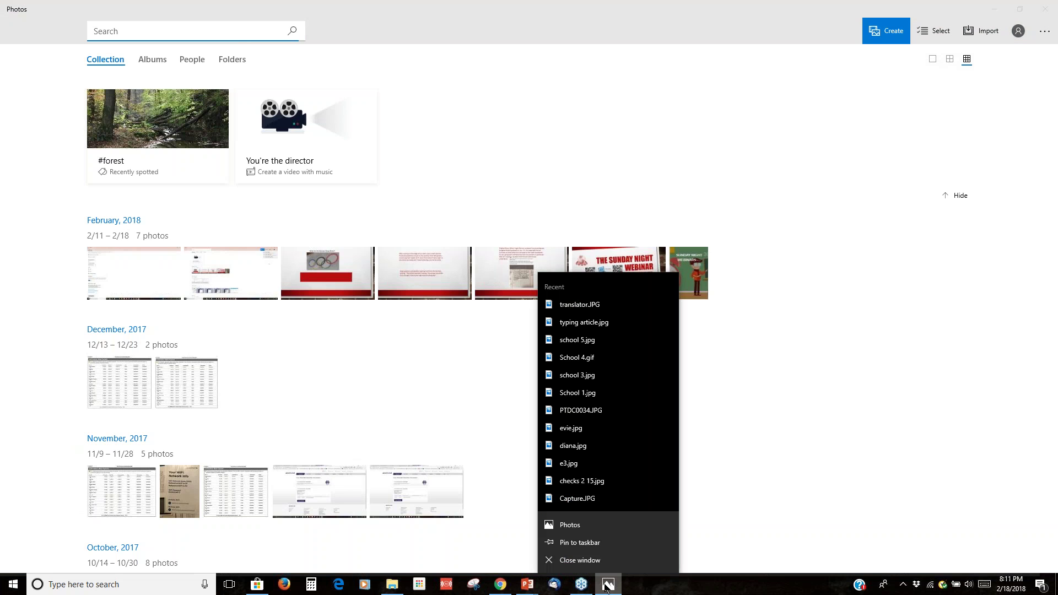
click(581, 561)
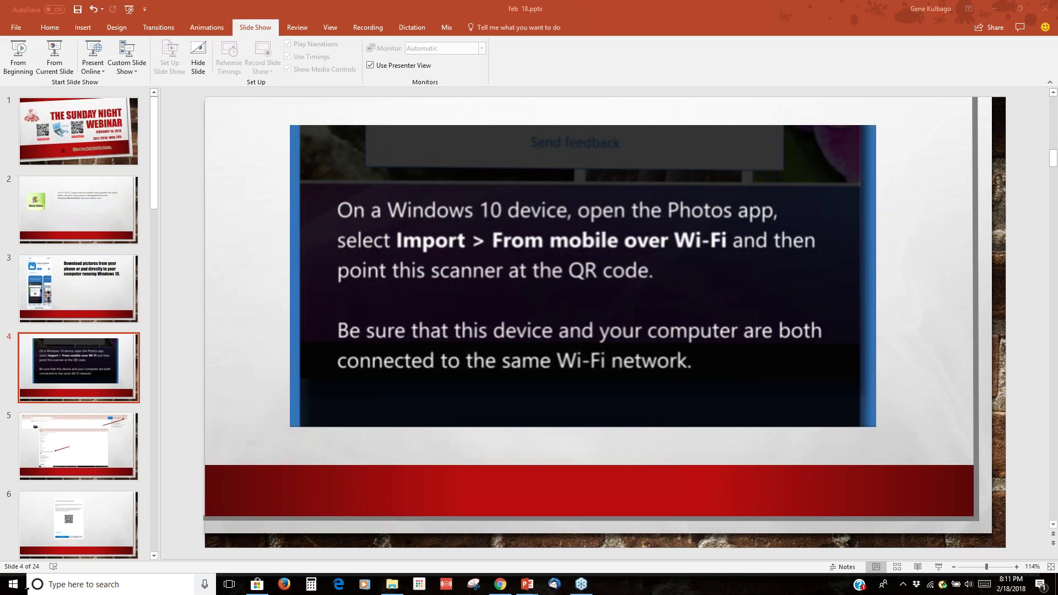
click(13, 584)
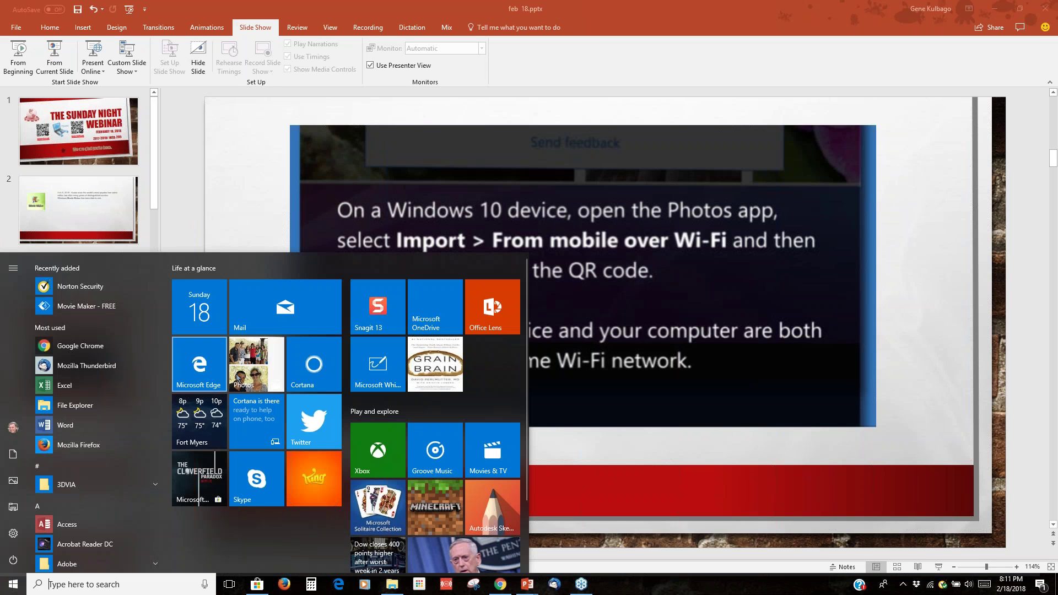
click(255, 373)
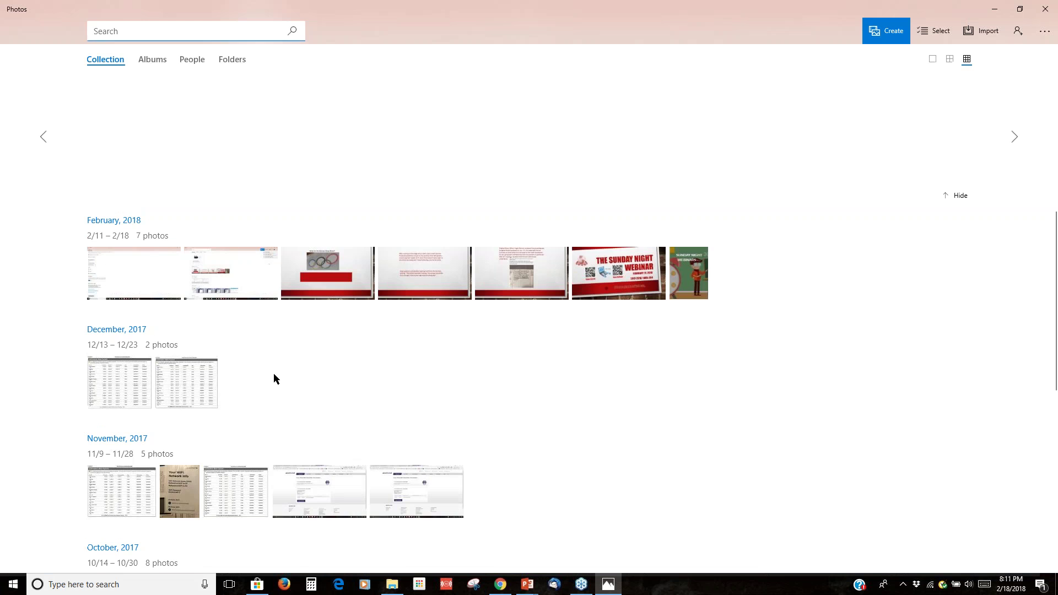
- Show the QR code for importing from mobile over Wi-Fi, then cancel the wireless import
click(990, 35)
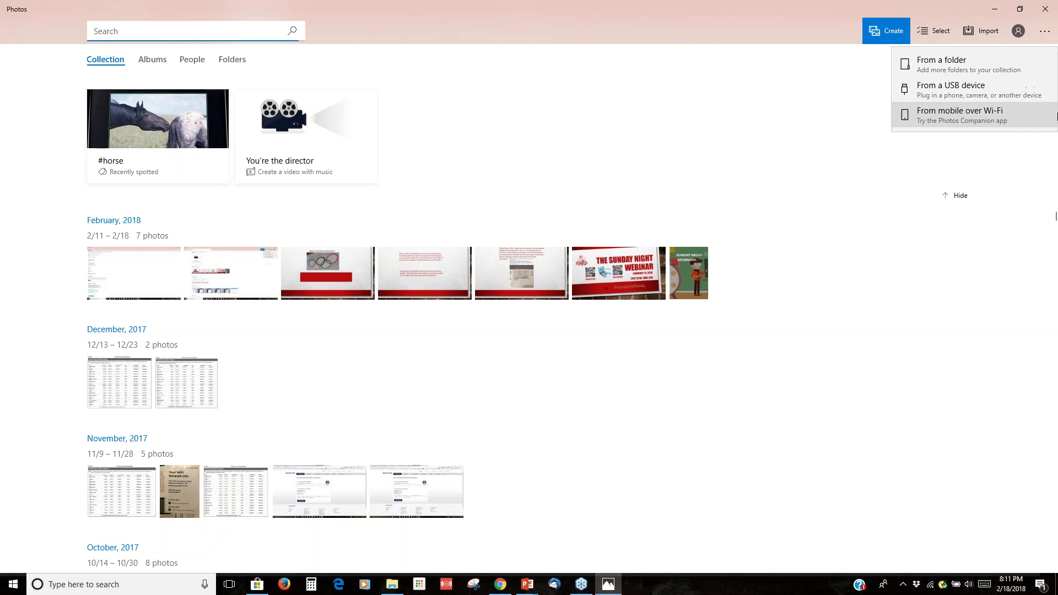
click(940, 112)
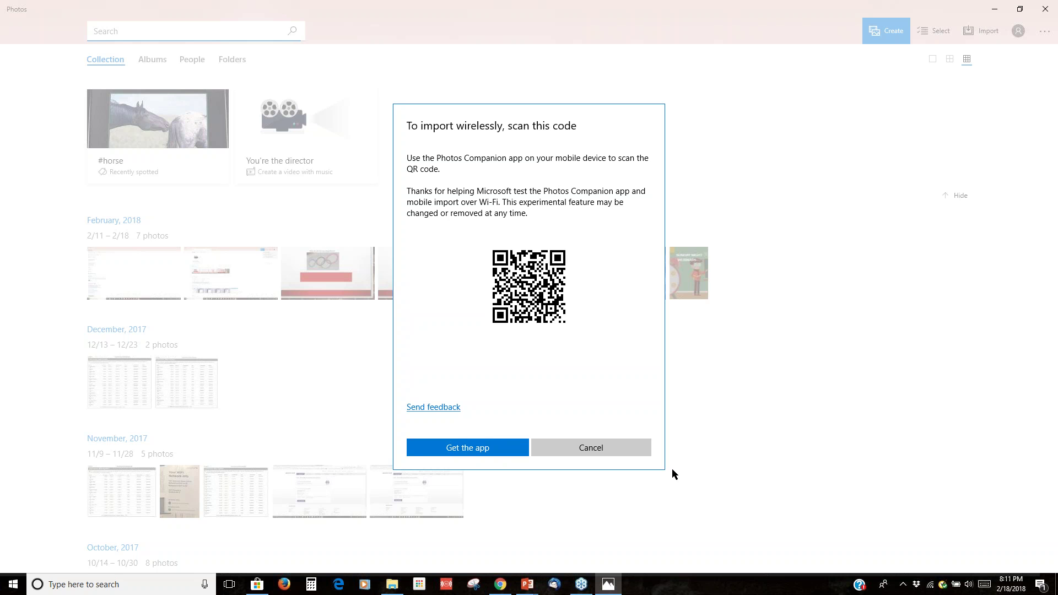
click(596, 451)
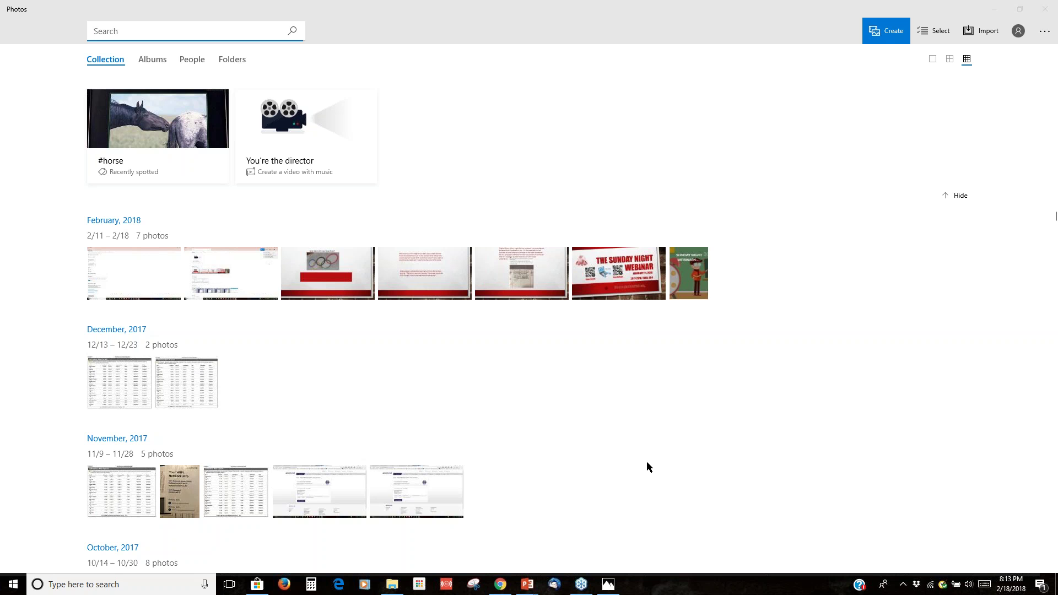
- Review the creation choices for automatic video, custom video and album, then dismiss them
click(896, 33)
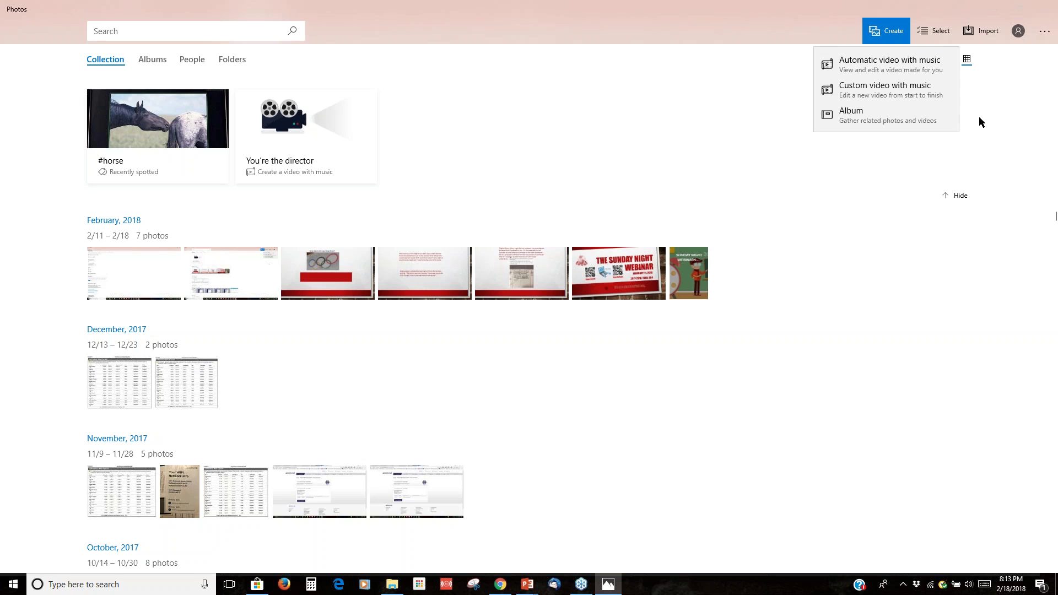
click(973, 149)
click(904, 37)
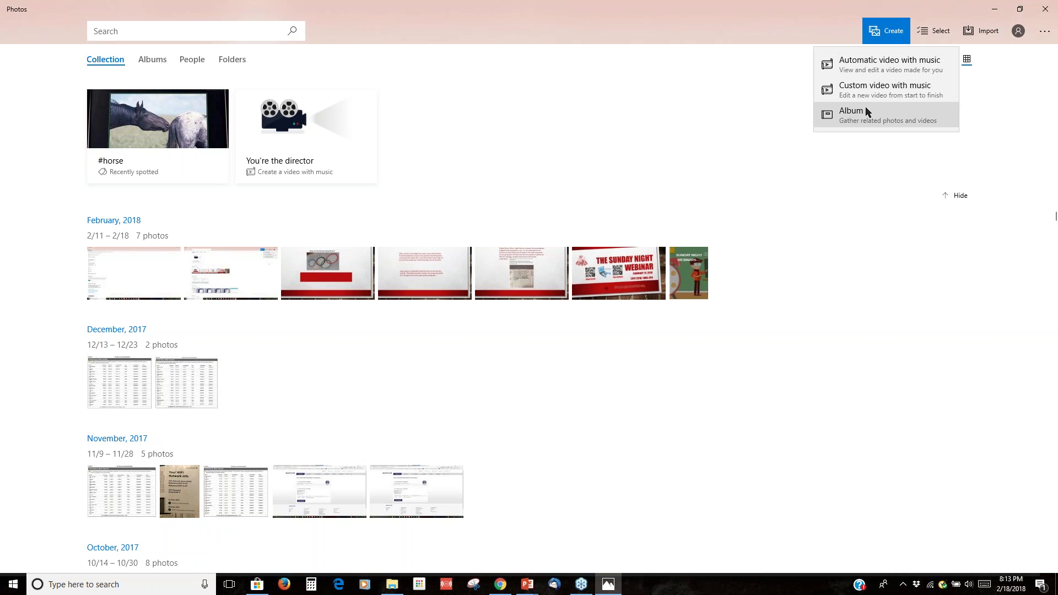
click(686, 96)
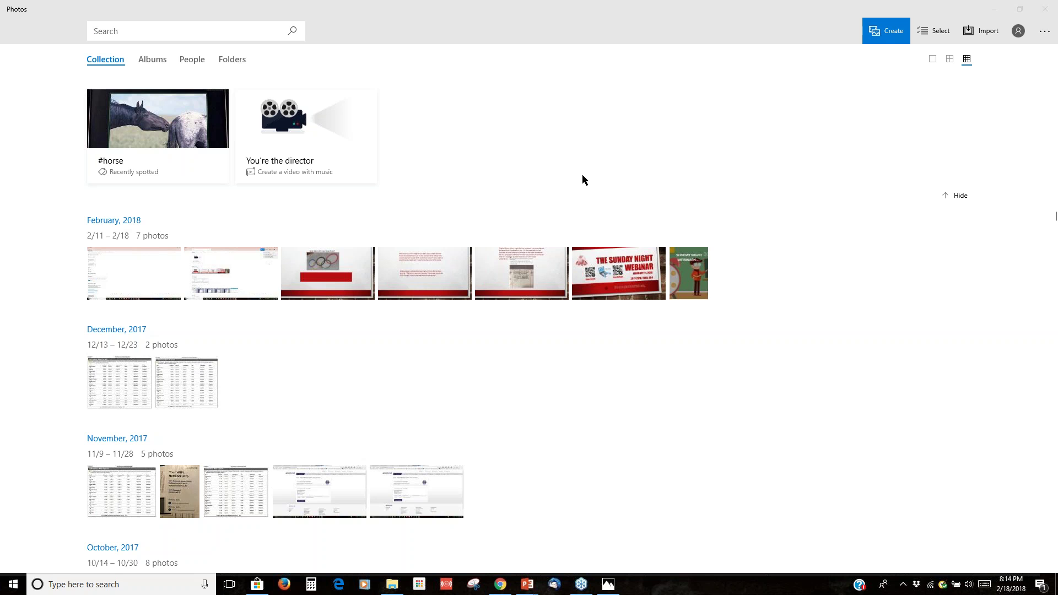
- Dismiss the #horse suggestion card from the collection and open the Albums view
mouse_move(150, 122)
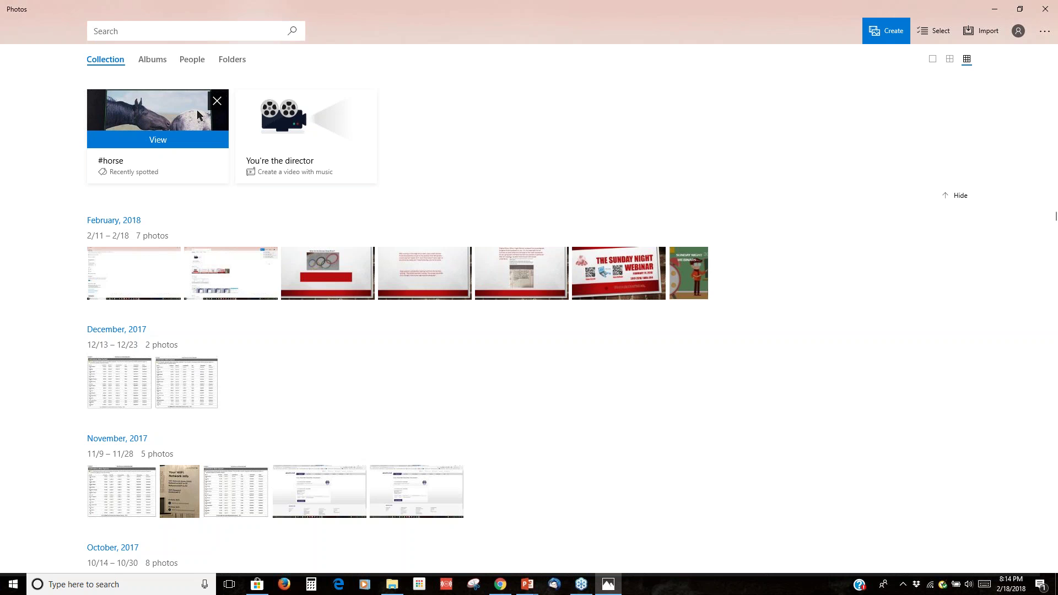
click(218, 102)
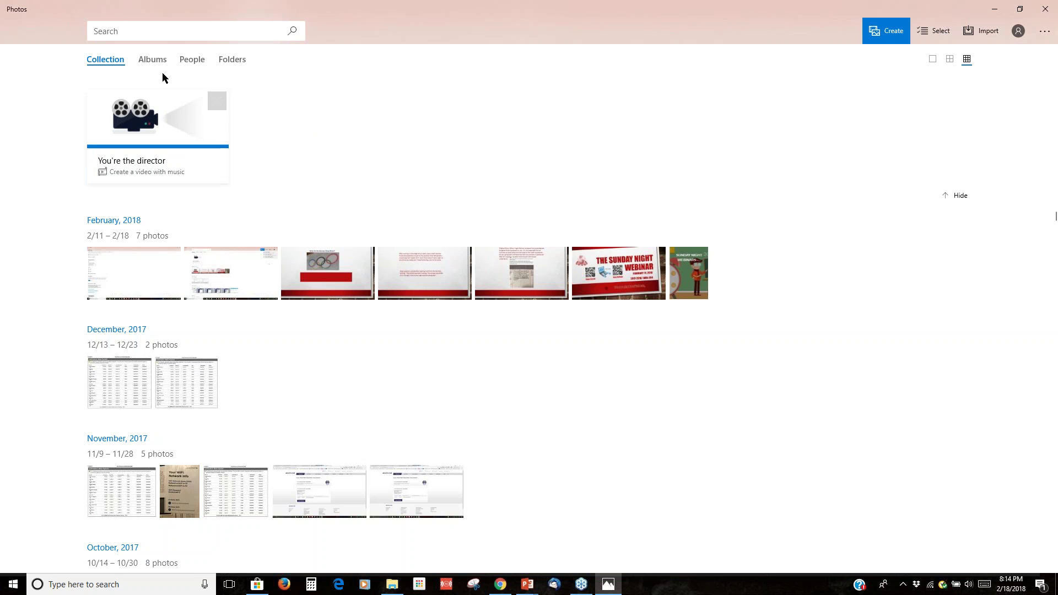
click(153, 62)
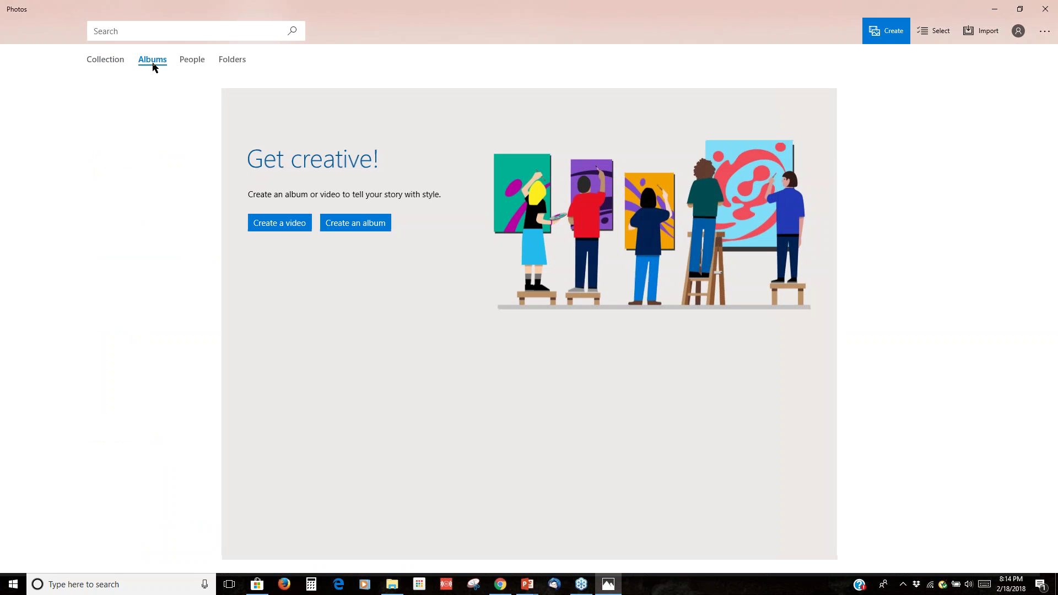
- Open the People view and look through the face groups, returning to the start of the page
click(195, 64)
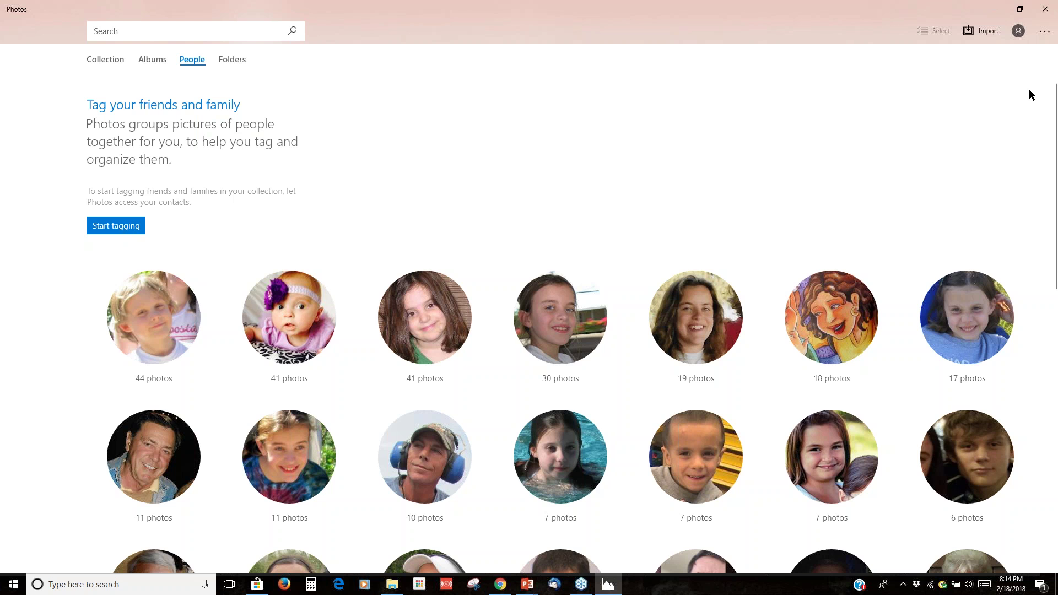
scroll(1031, 91, down, 5)
scroll(1030, 91, down, 3)
scroll(1030, 93, up, 8)
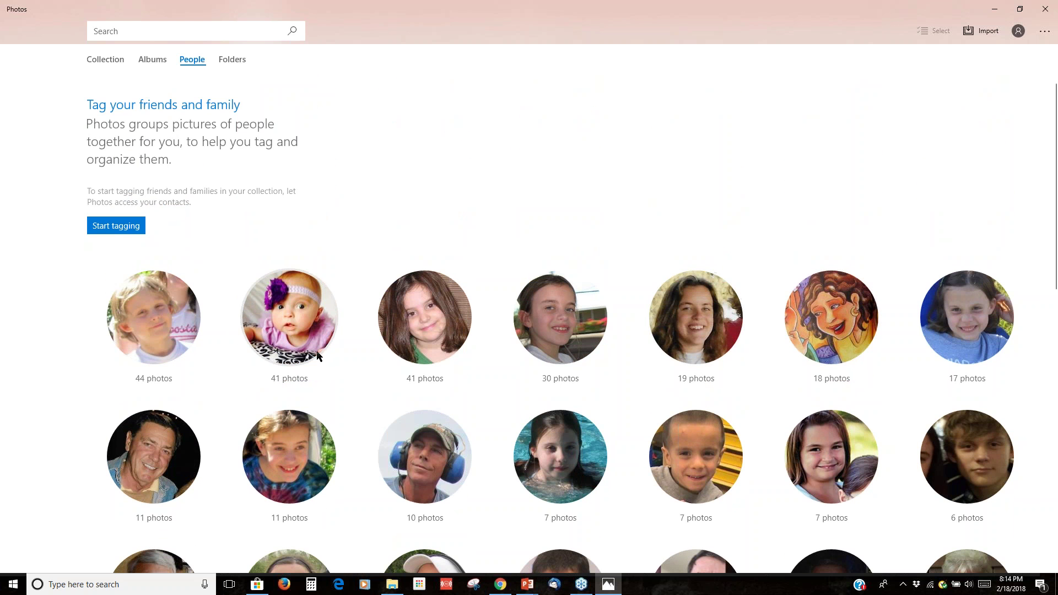
- Browse the photos grouped under the third face in the first row by date, then return to People
click(437, 324)
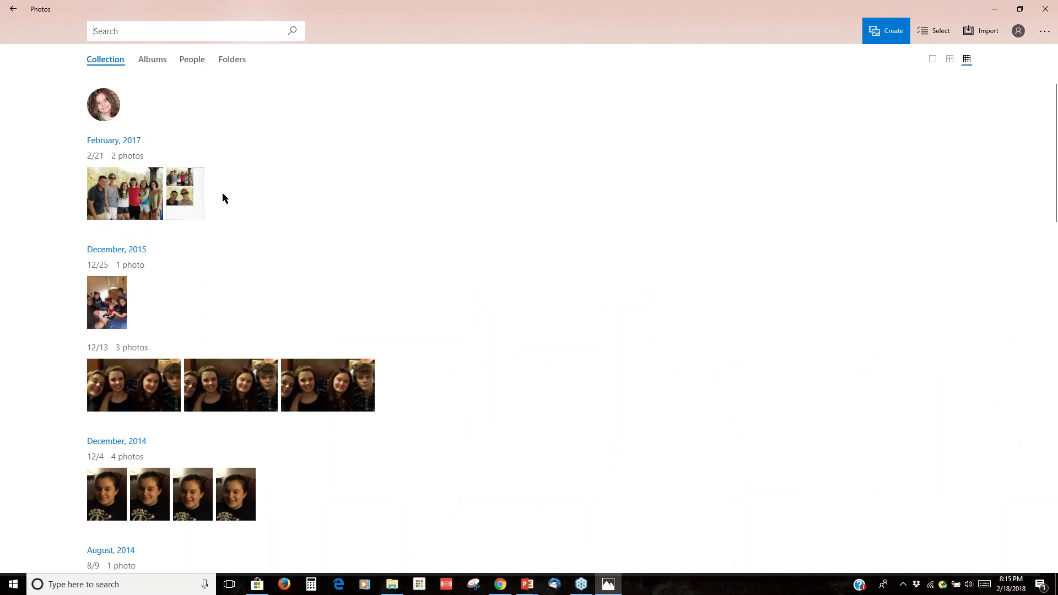
scroll(232, 185, down, 15)
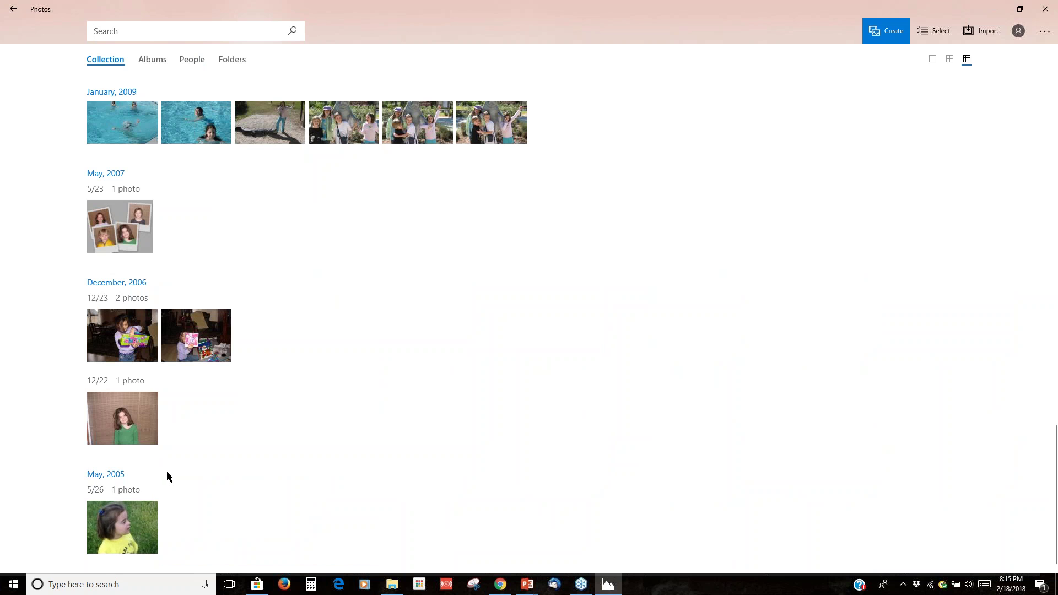
scroll(167, 471, up, 20)
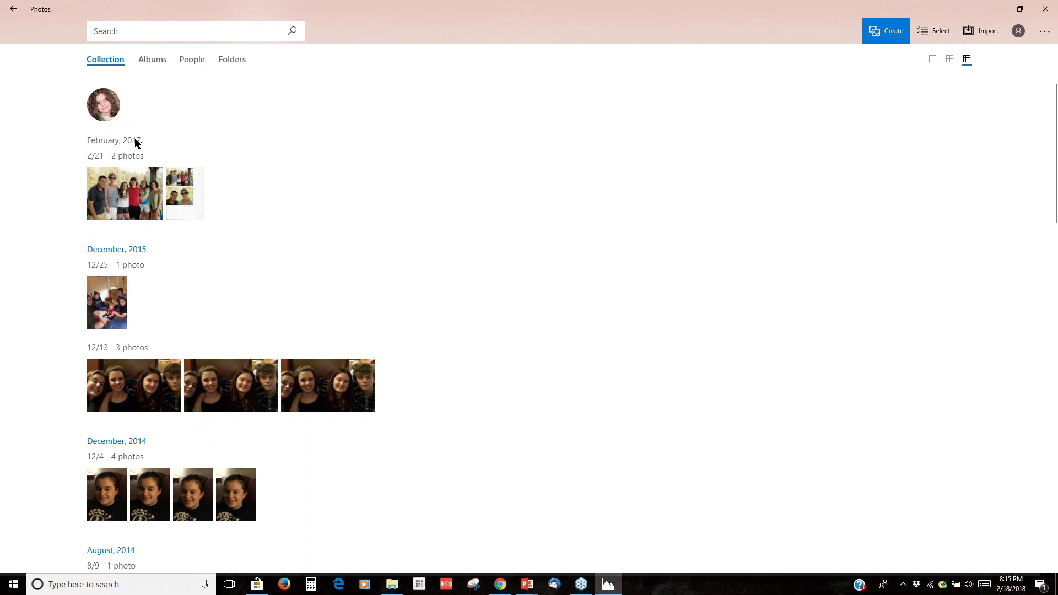
click(14, 6)
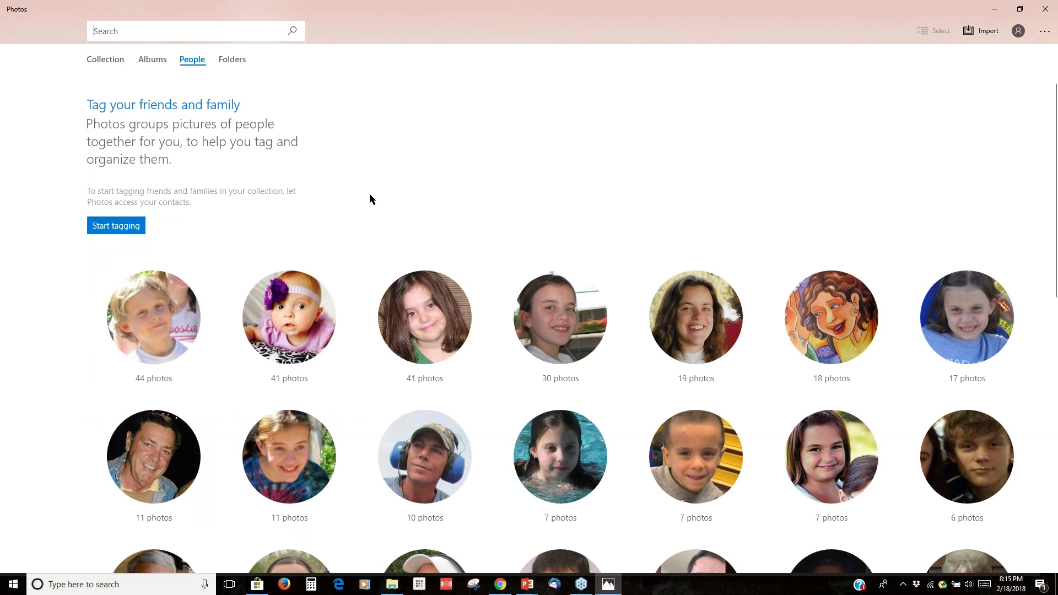
- Browse the photos grouped under the first face in the People view by date, then open the Folders view
click(157, 321)
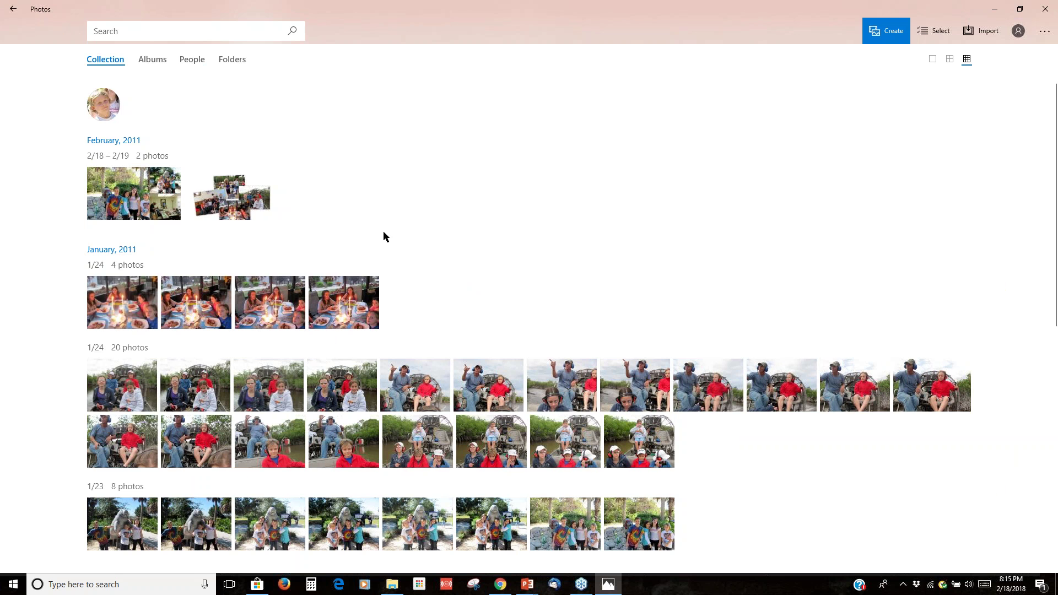
scroll(459, 225, down, 10)
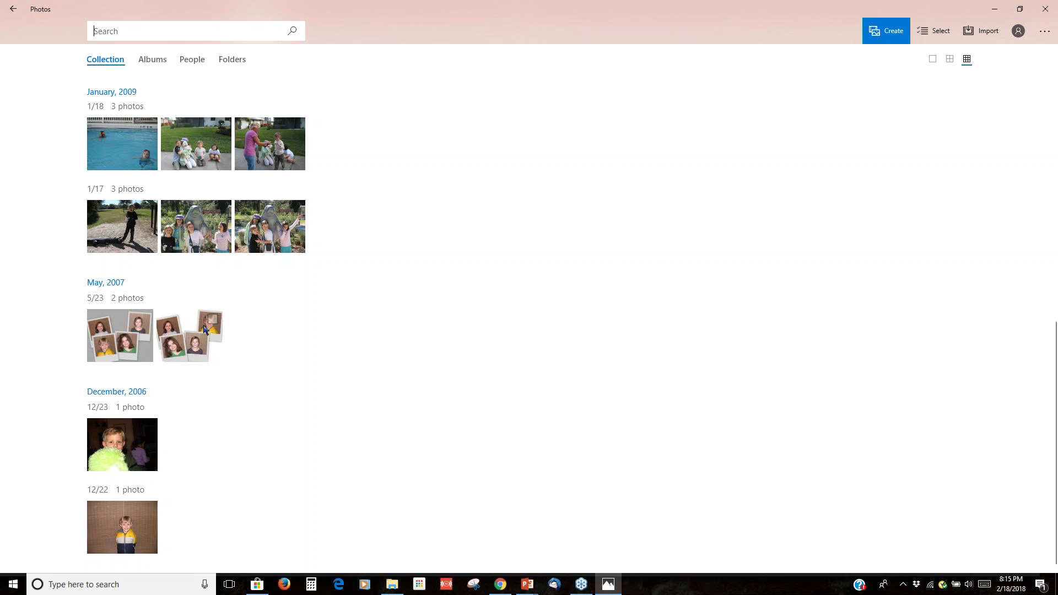
scroll(204, 329, up, 10)
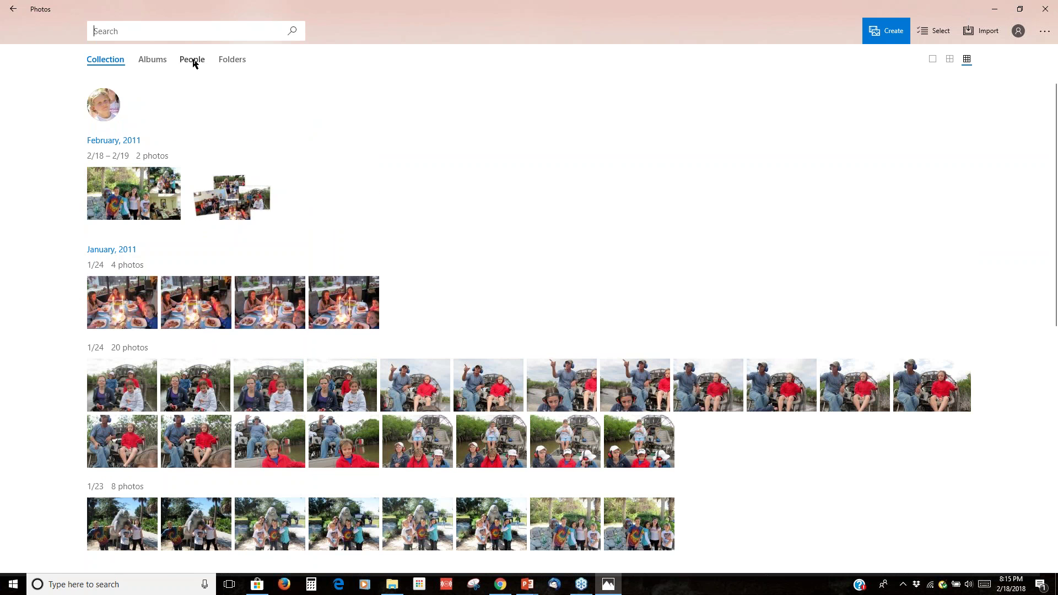
click(222, 62)
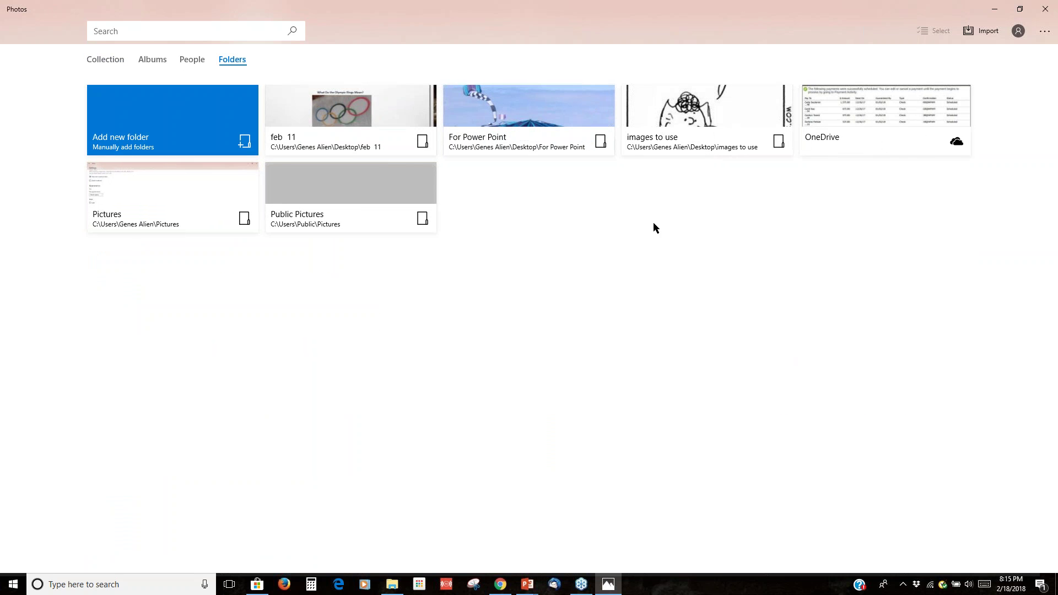
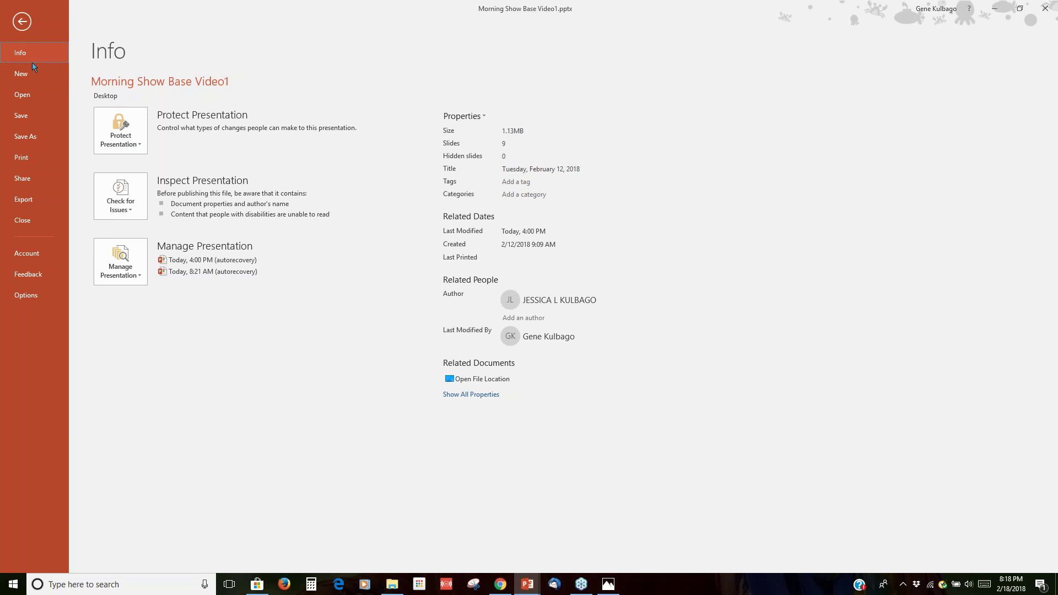
- In PowerPoint, review the video export options for the Morning Show Base Video1 presentation, including the choices for recorded timings and narrations
click(23, 22)
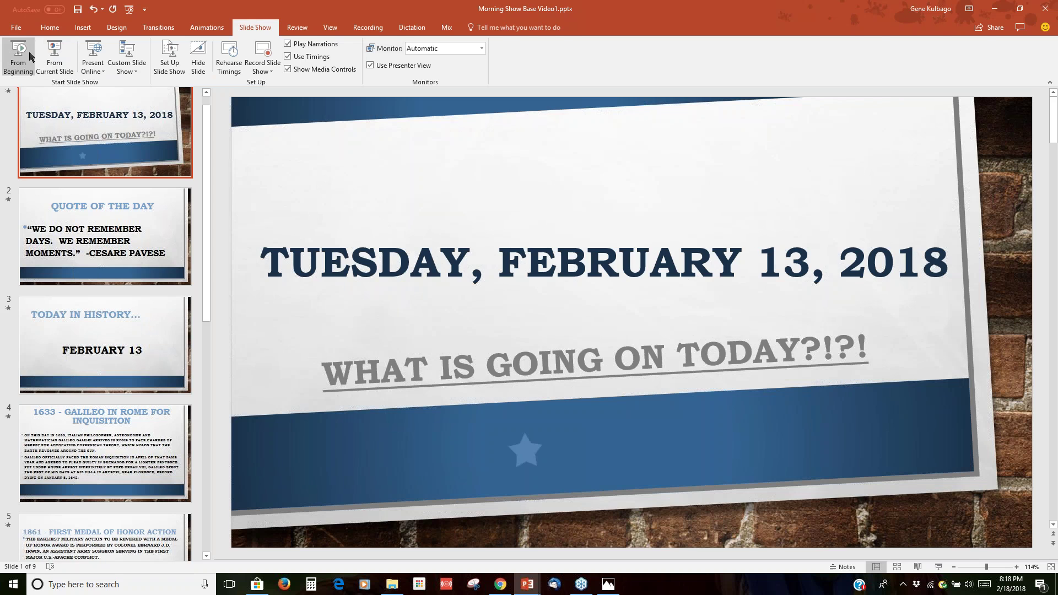
click(16, 29)
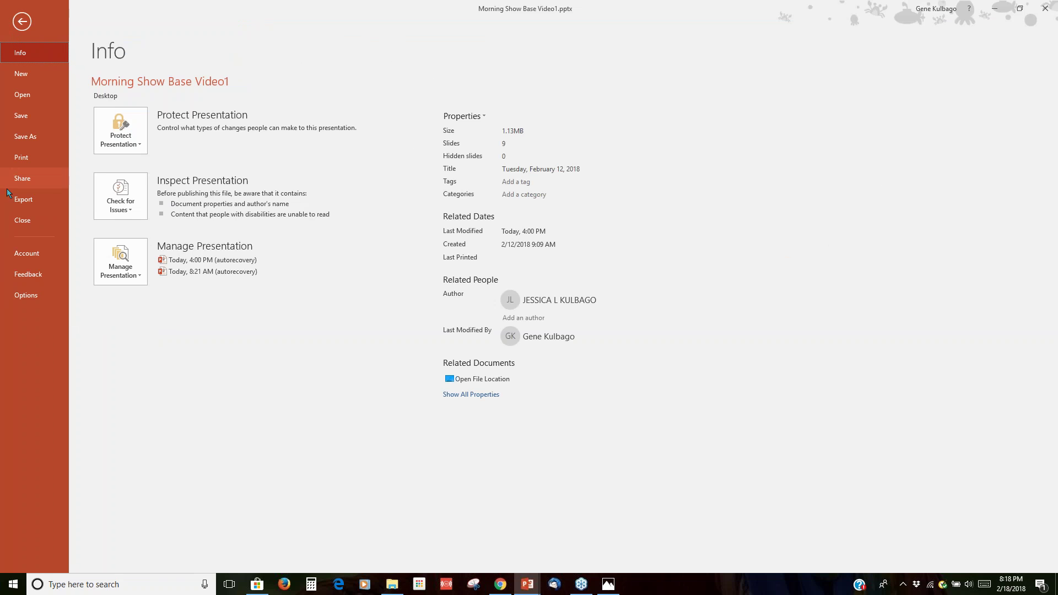
click(31, 202)
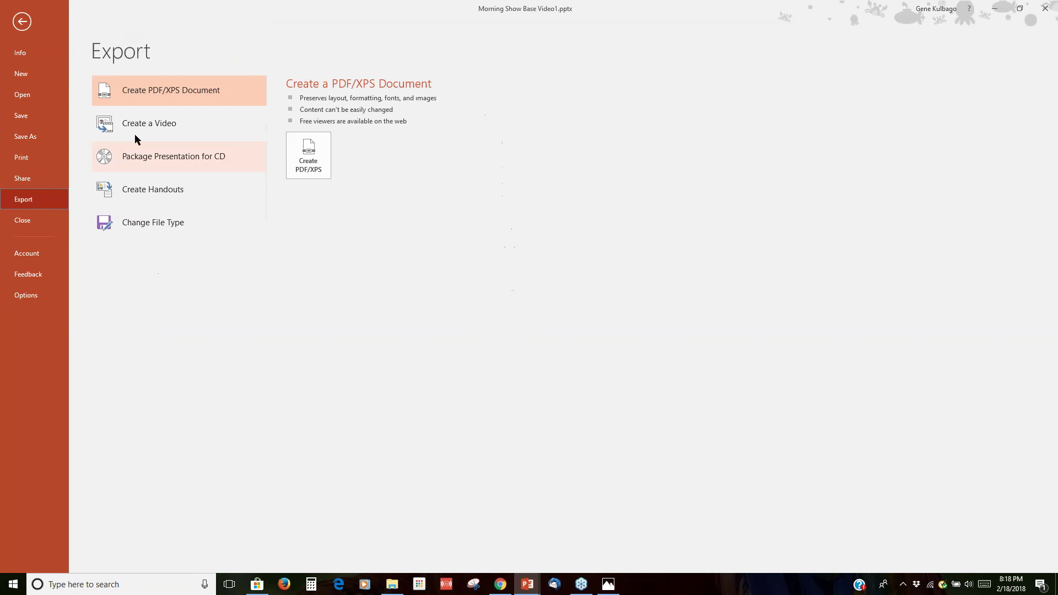
click(162, 125)
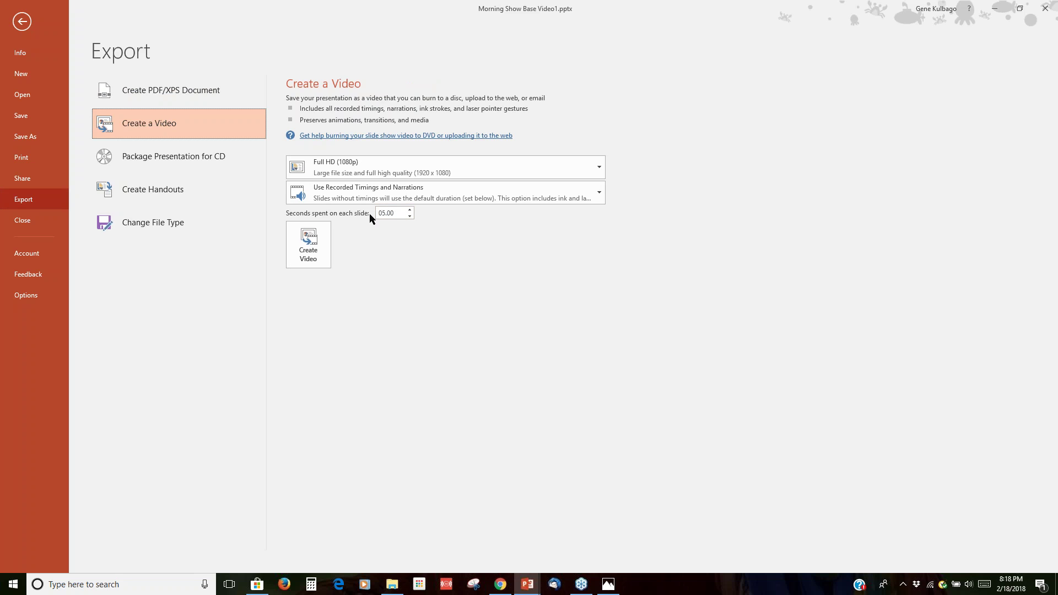
click(599, 193)
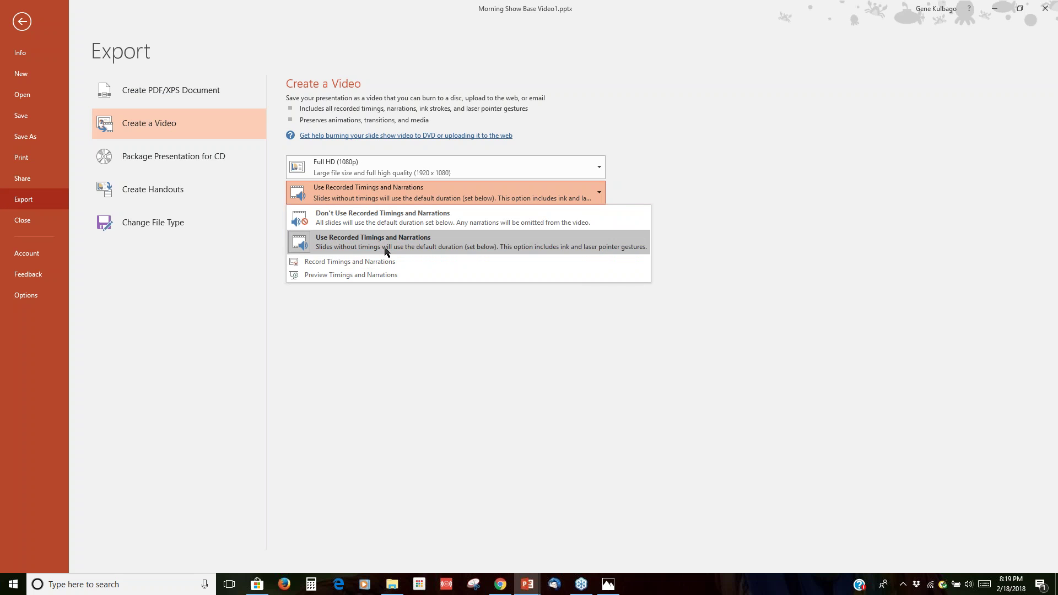
click(726, 114)
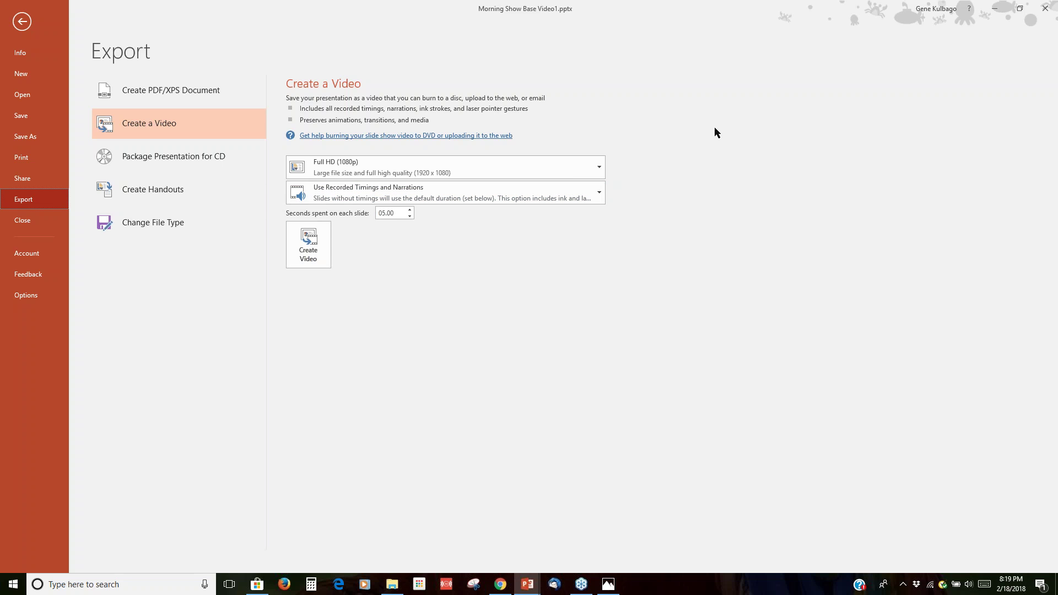
- Export all slides as JPEG images to the Desktop under the name Morning Show Base Video1.jpg
click(135, 229)
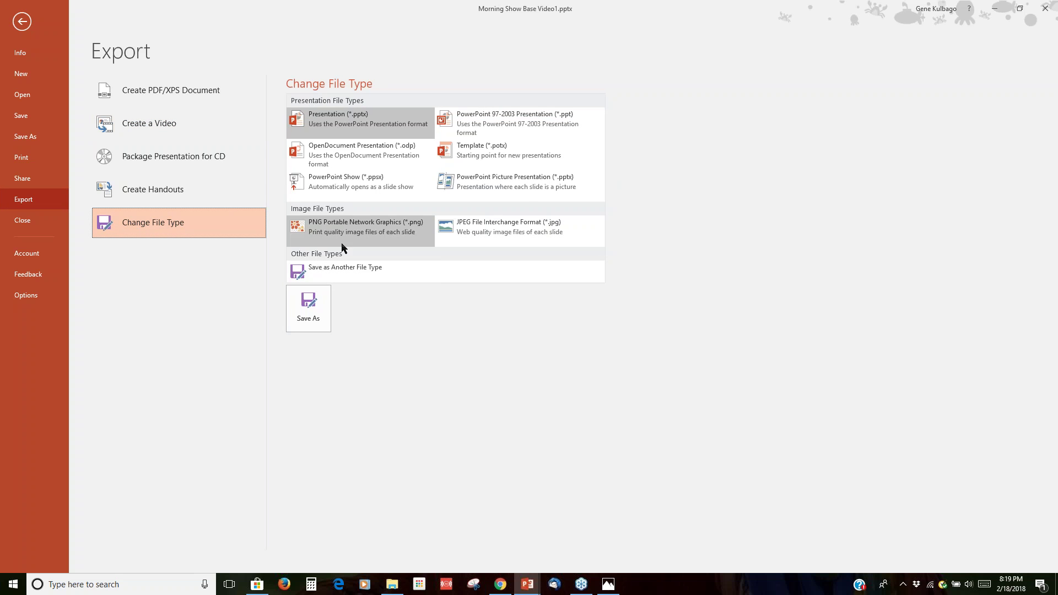
click(466, 225)
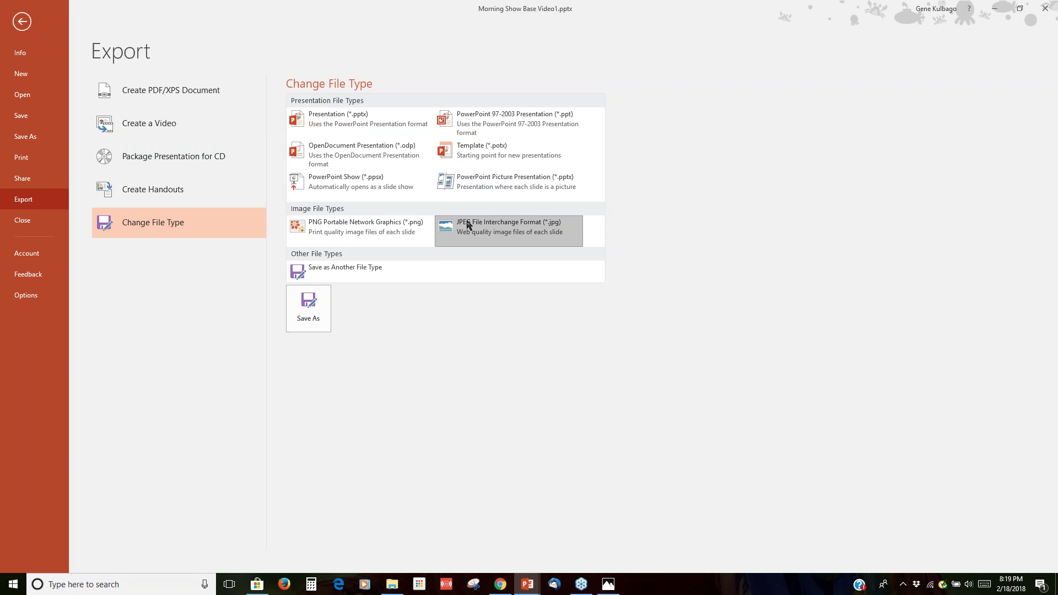
click(314, 307)
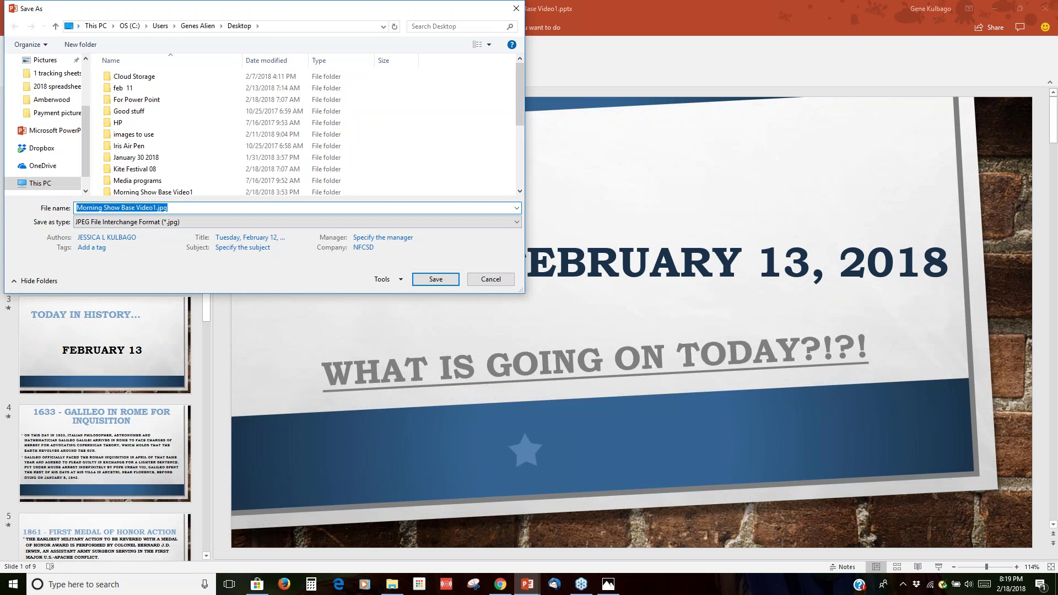
click(435, 279)
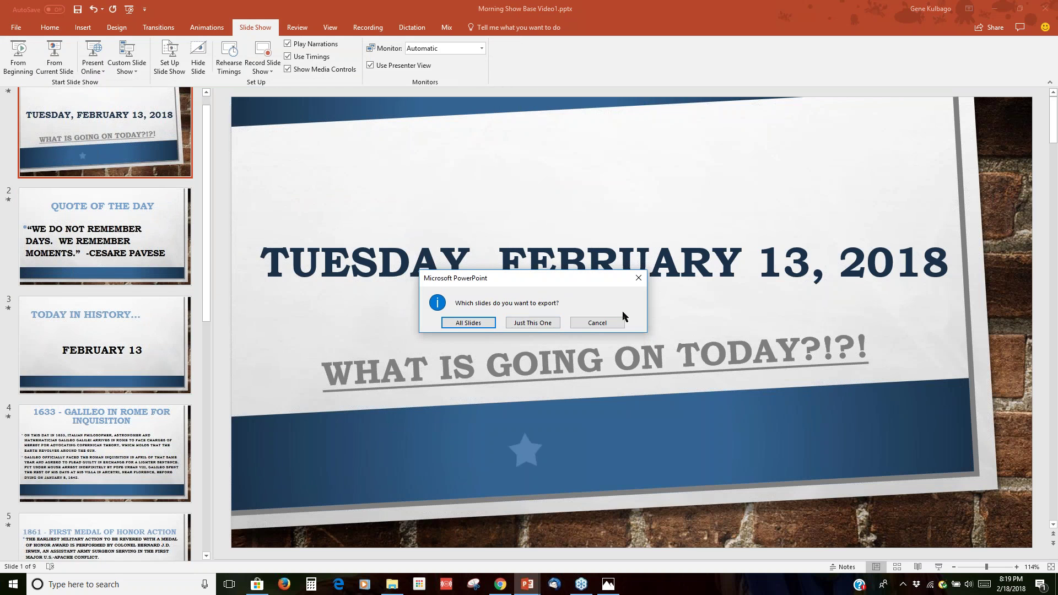
click(469, 323)
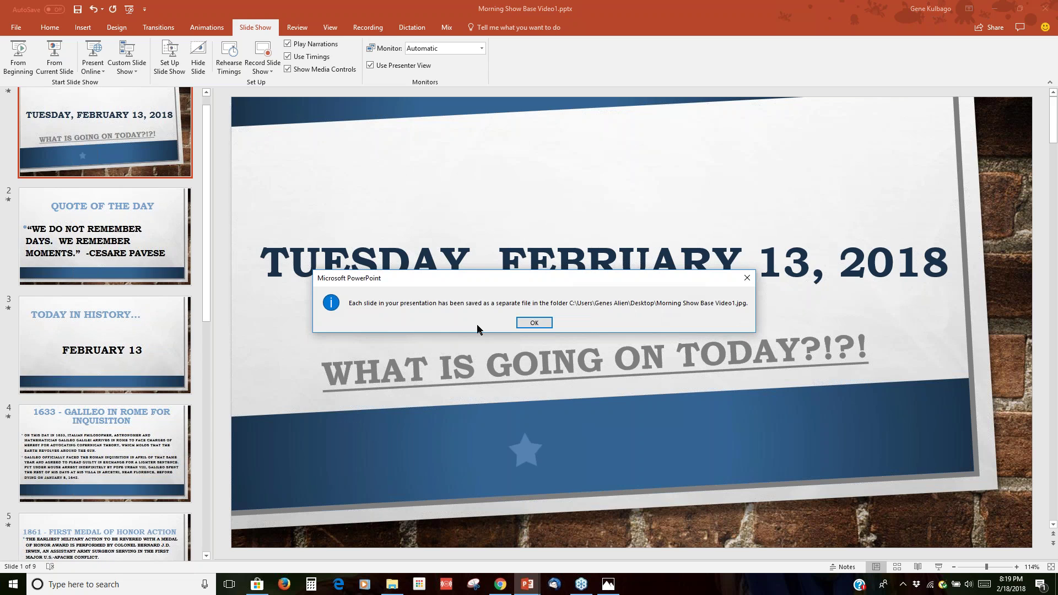
click(540, 322)
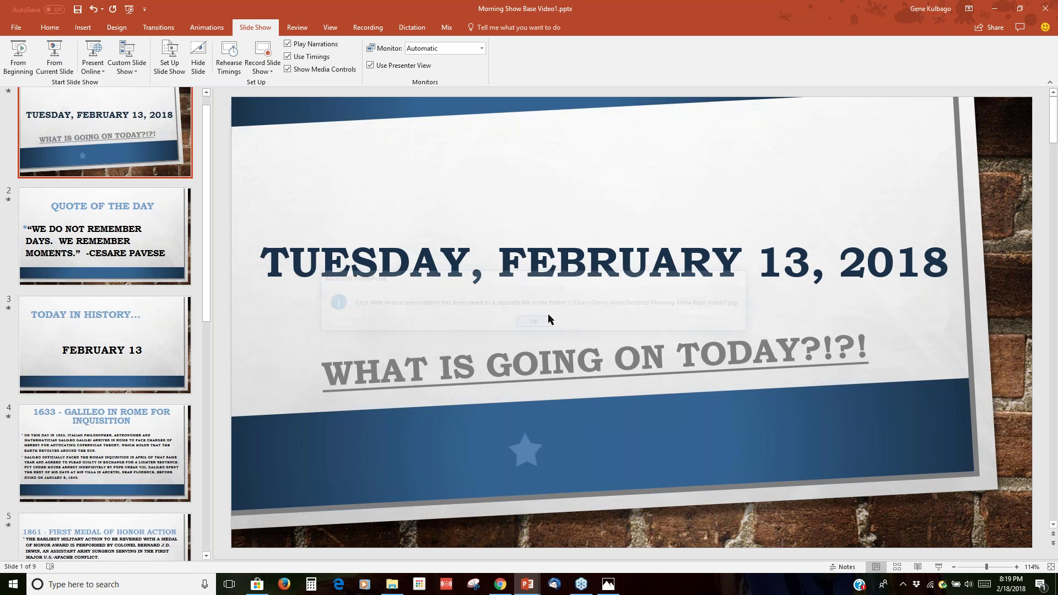
- Minimize PowerPoint, look at the exported slide images in the desktop folder Morning Show Base Video1, and minimize the folder window
click(998, 12)
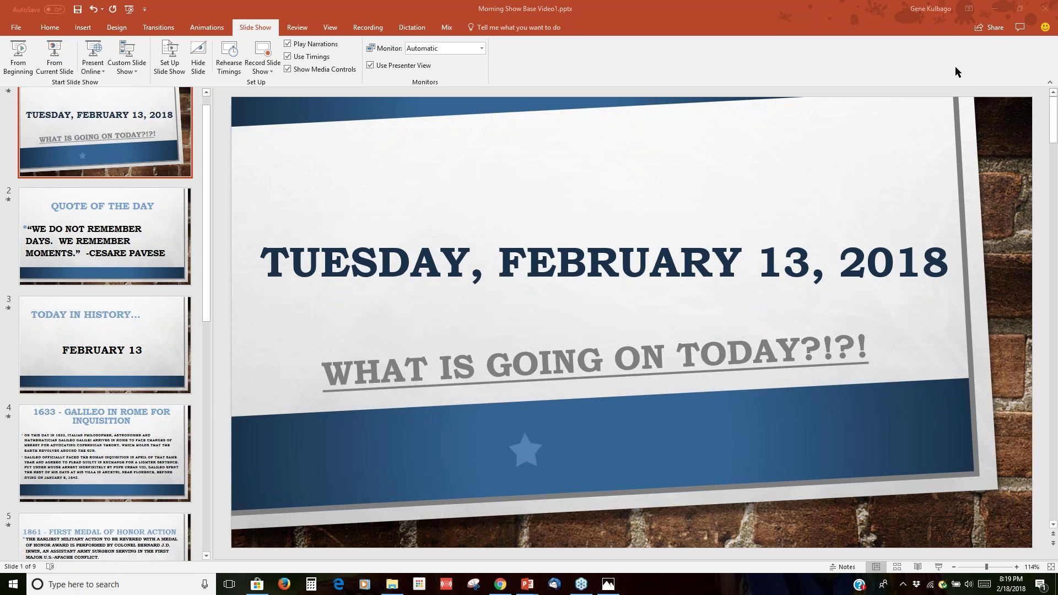
click(998, 8)
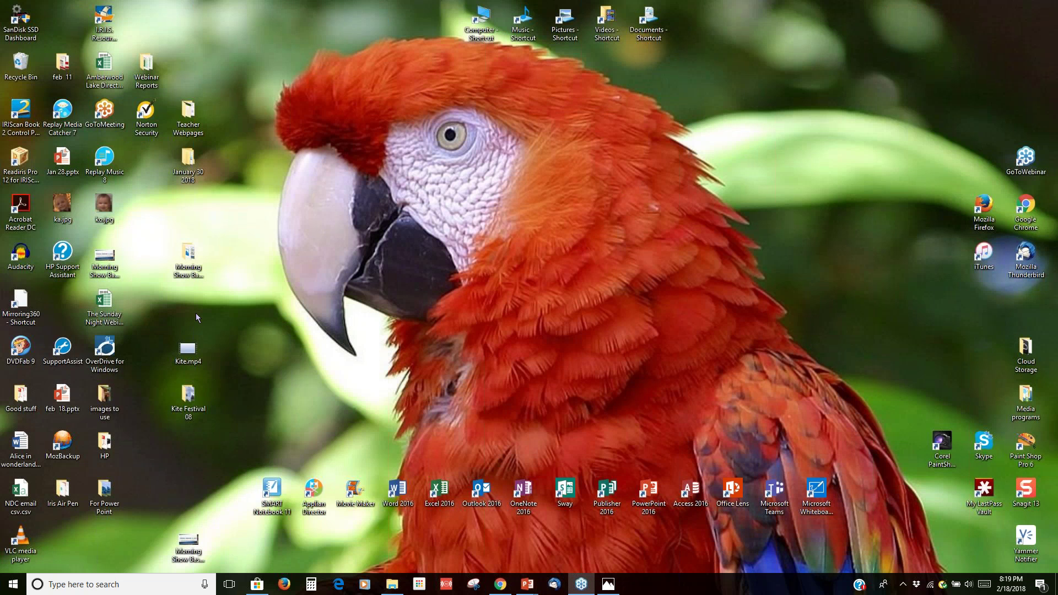
double_click(189, 256)
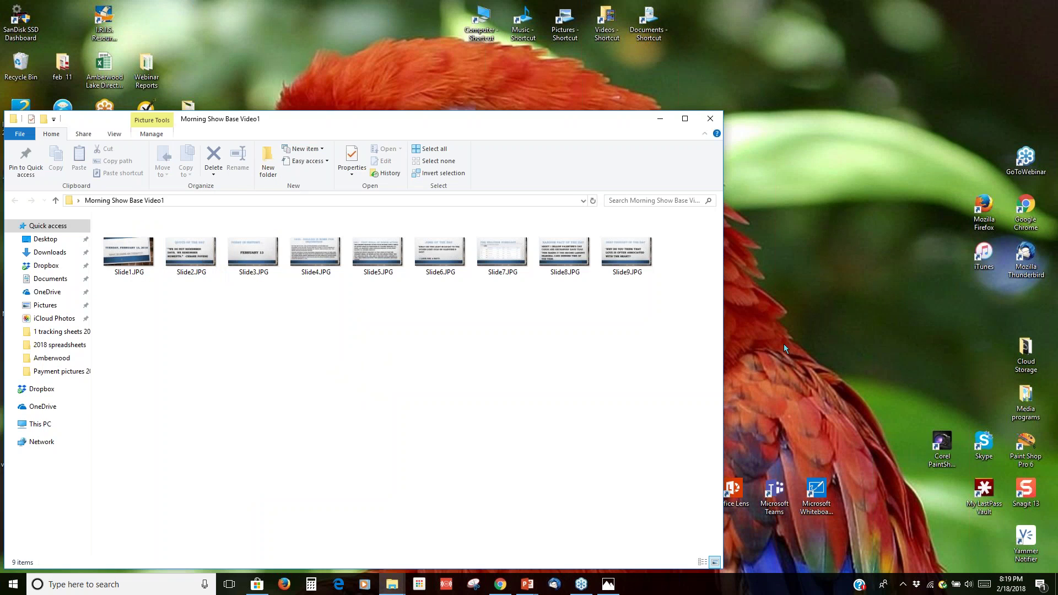
drag(570, 121, 682, 101)
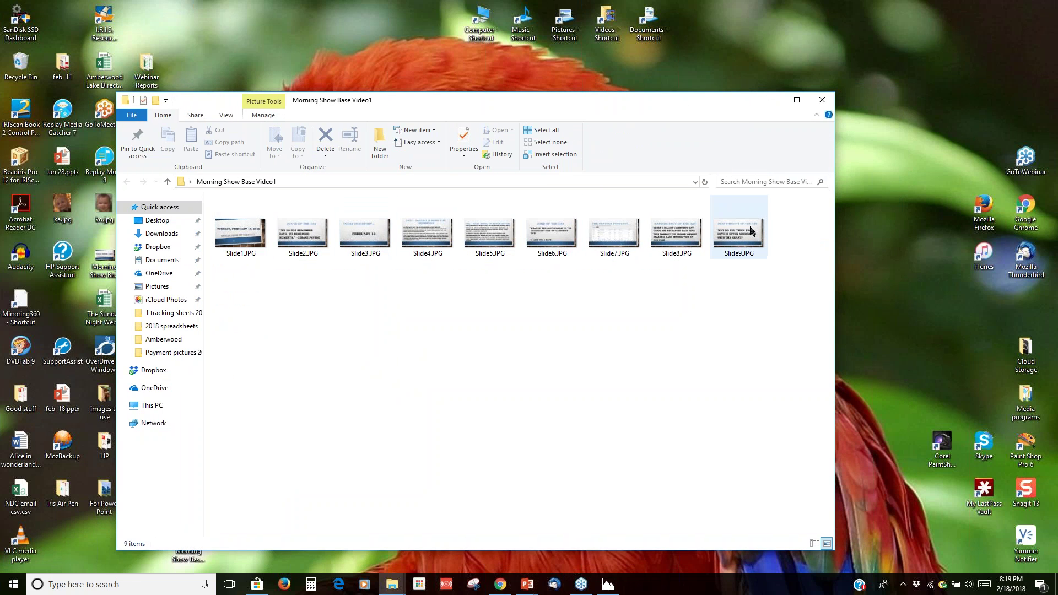
click(771, 100)
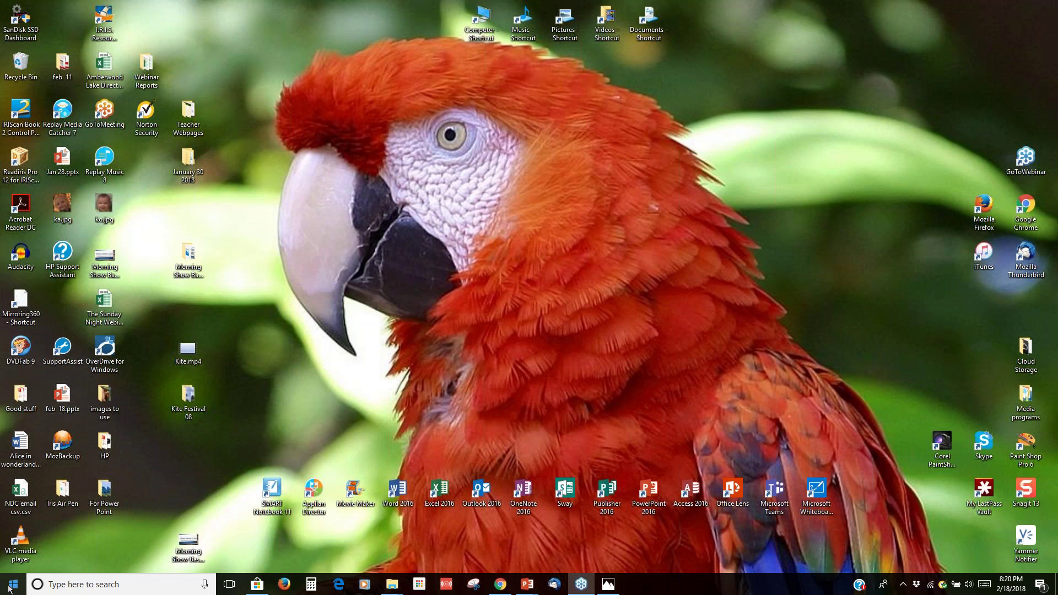
- Switch to Photos and add the desktop folder Morning Show Base Video1 to the Pictures library from the folder suggestions
click(606, 590)
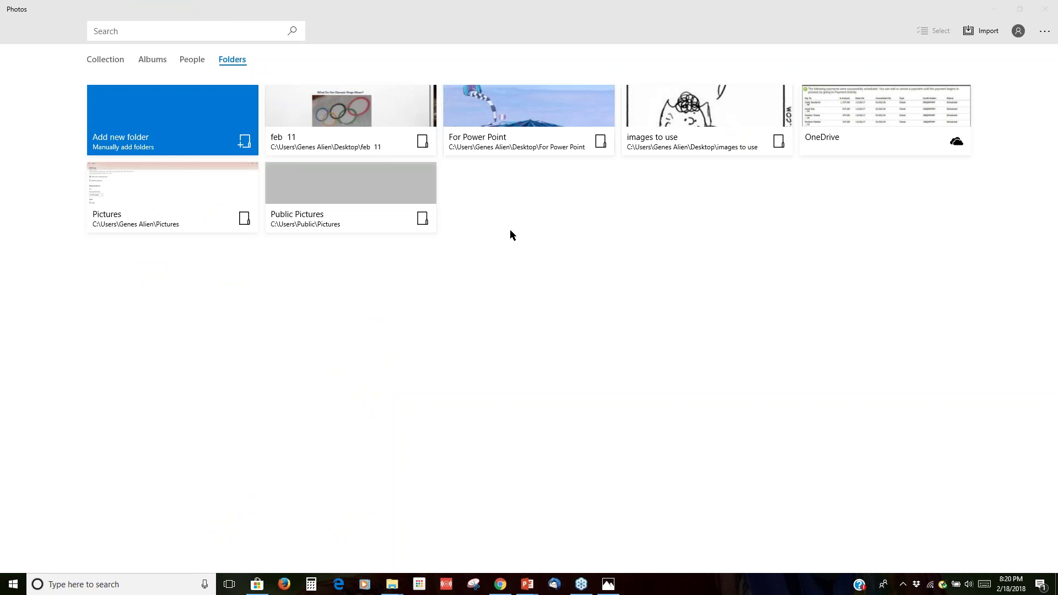
click(148, 133)
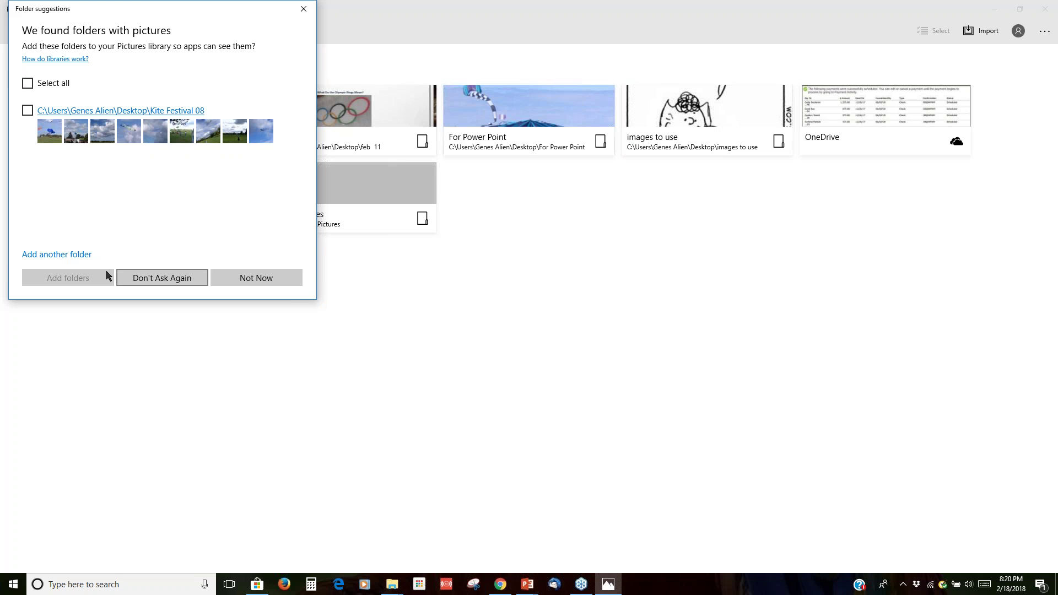
click(30, 254)
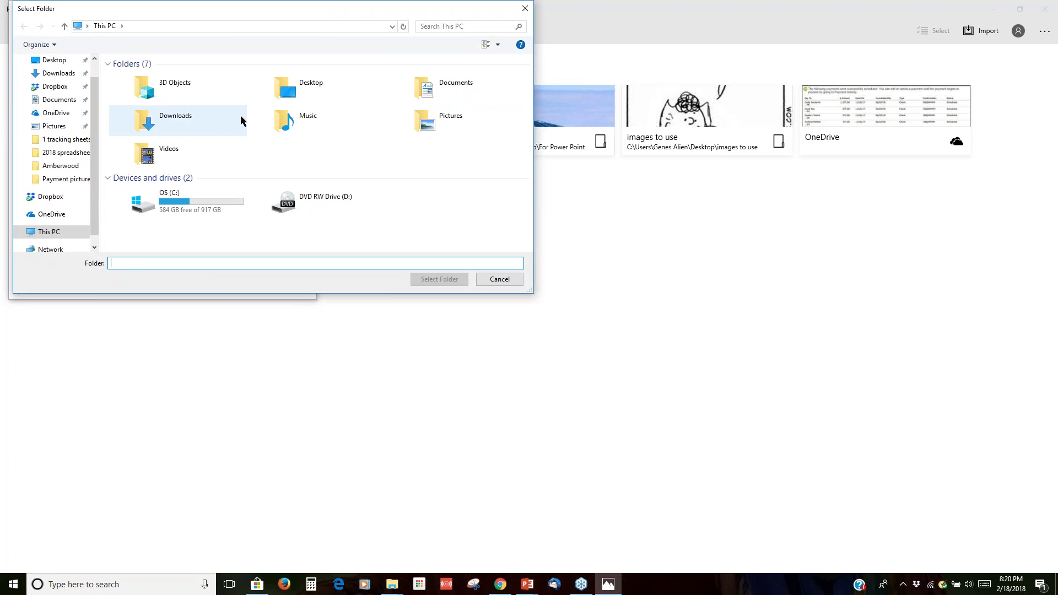
click(288, 86)
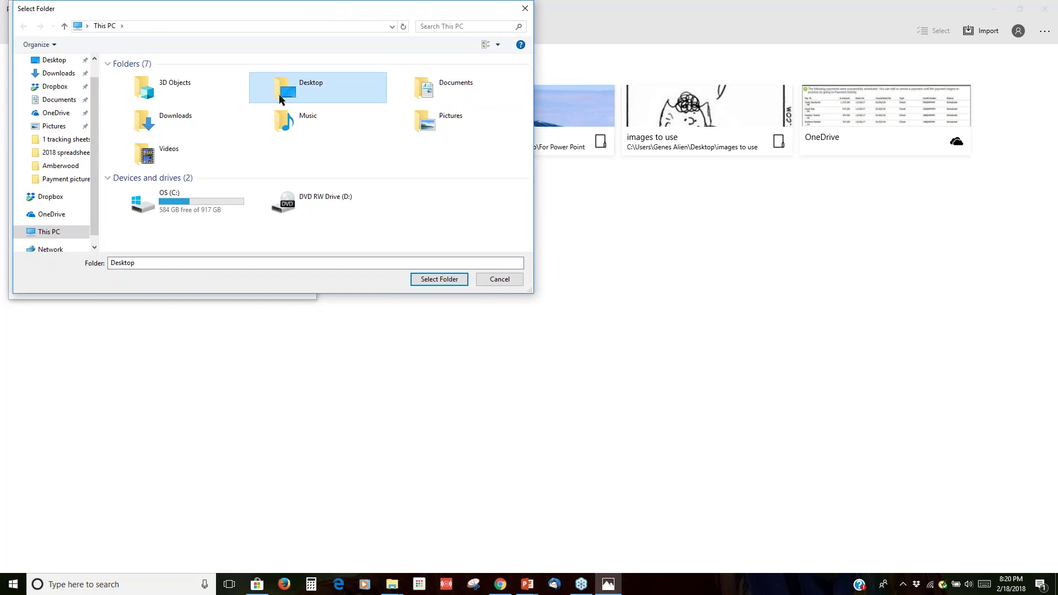
double_click(283, 94)
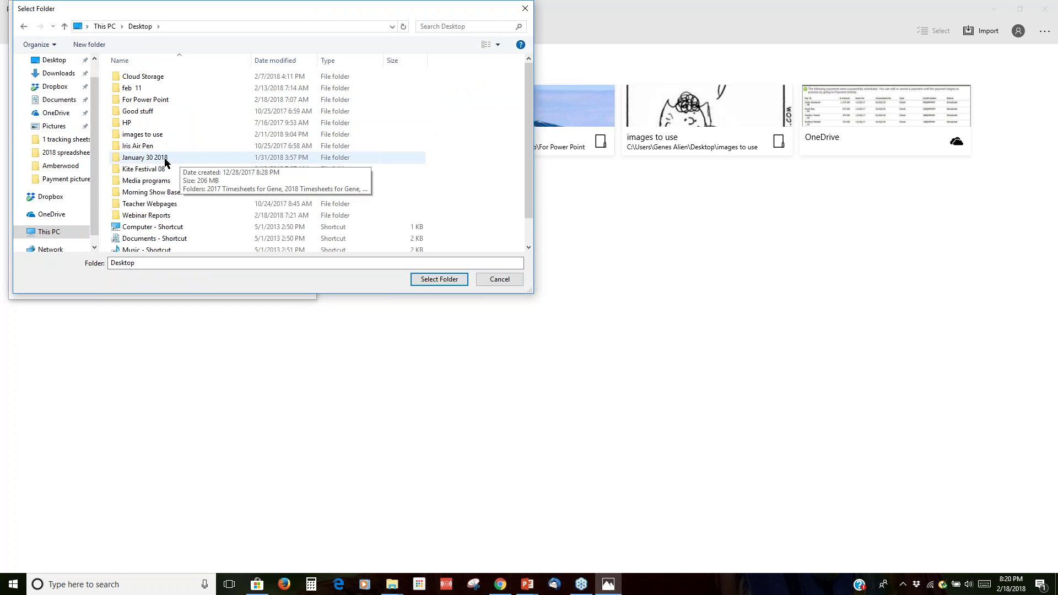
click(170, 192)
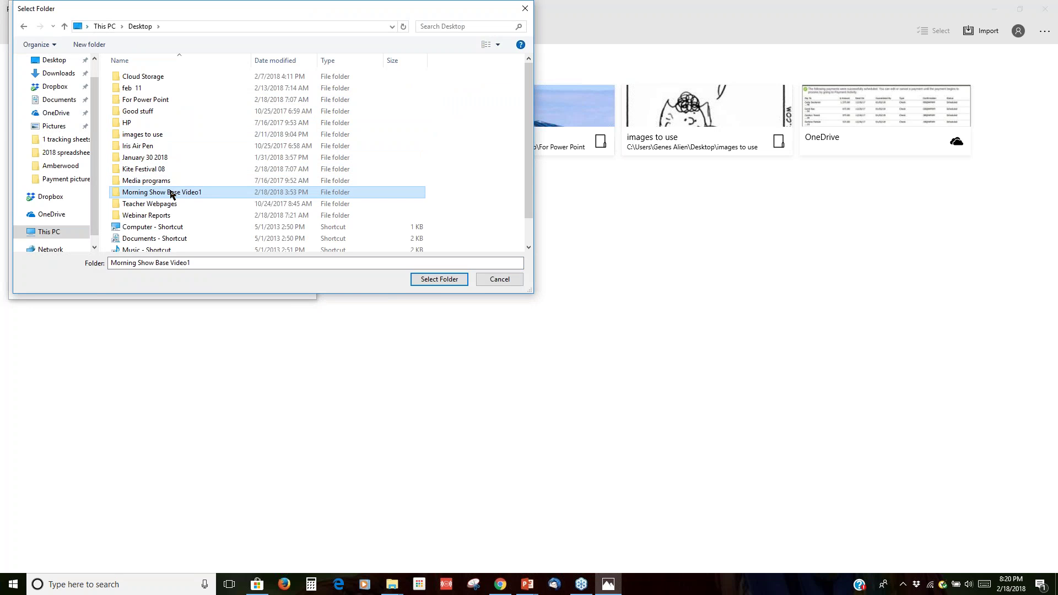
click(434, 277)
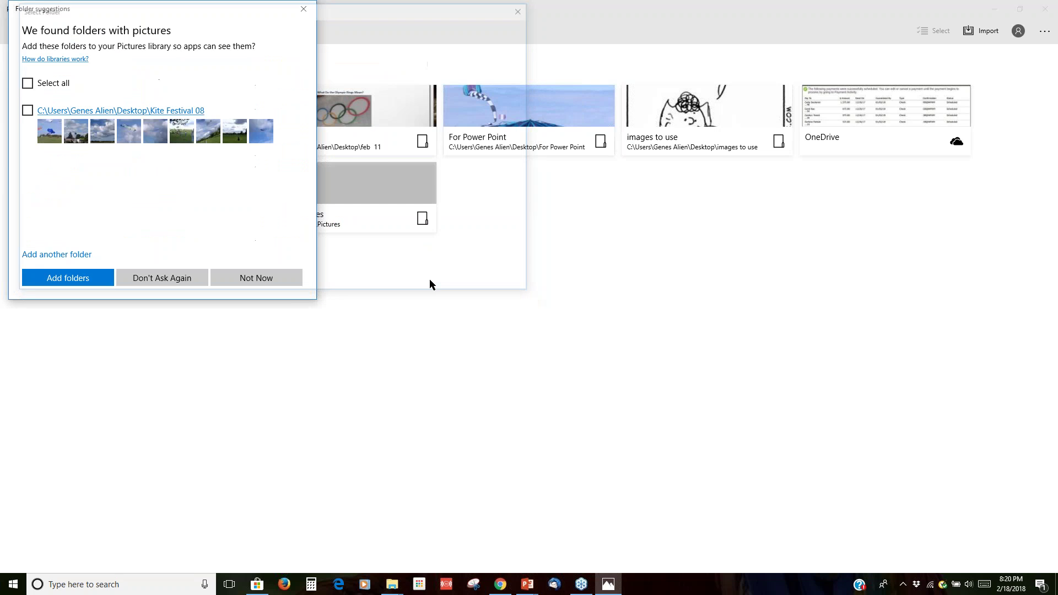
click(68, 278)
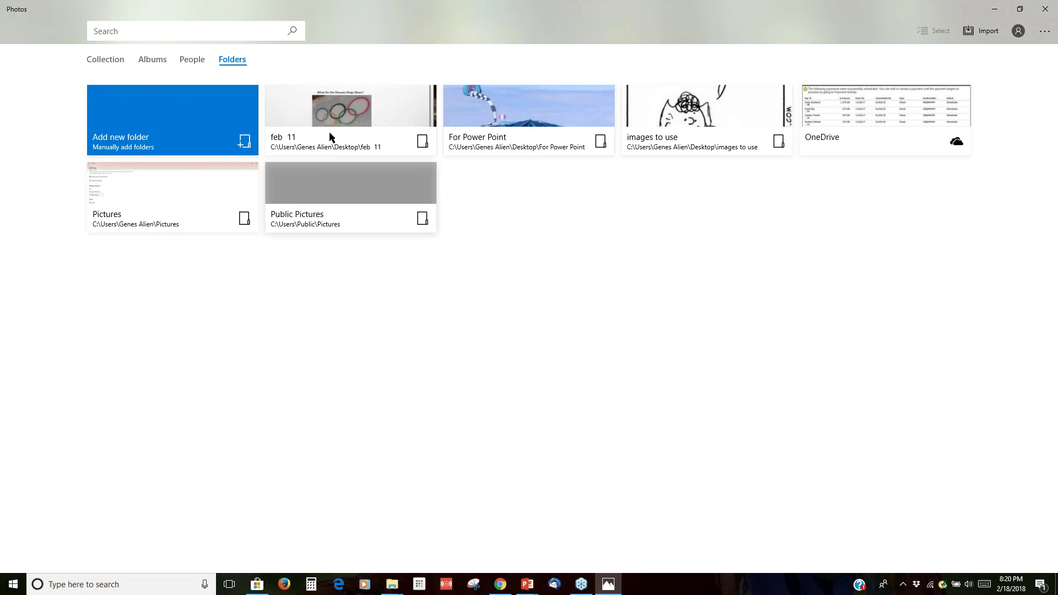
- Add the desktop folder Morning Show Base Video1 to Pictures again, then check the Collection and Folders views for it
click(217, 122)
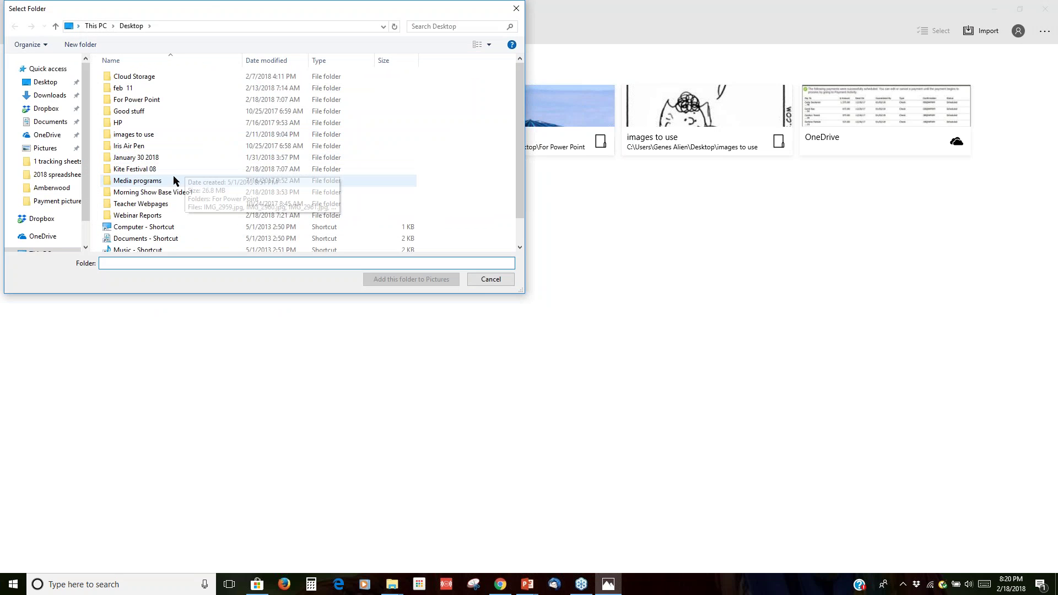
click(150, 193)
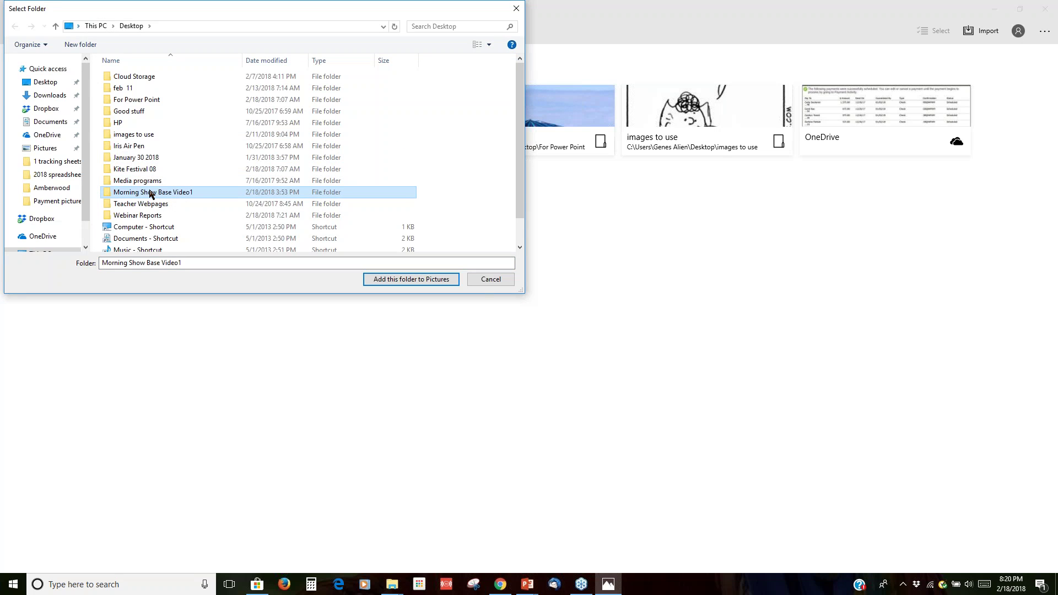
click(388, 281)
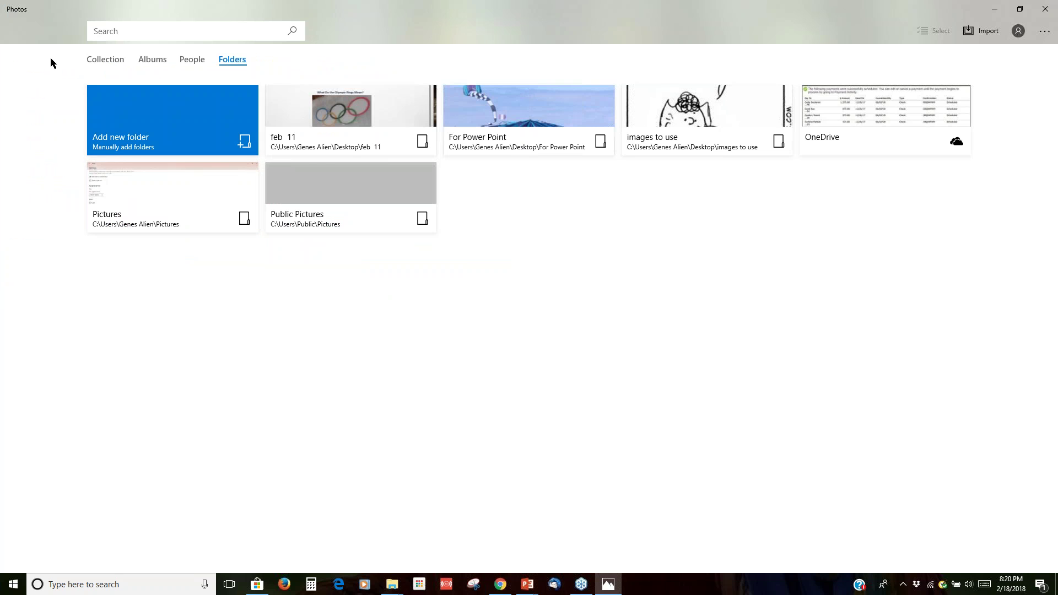
click(116, 62)
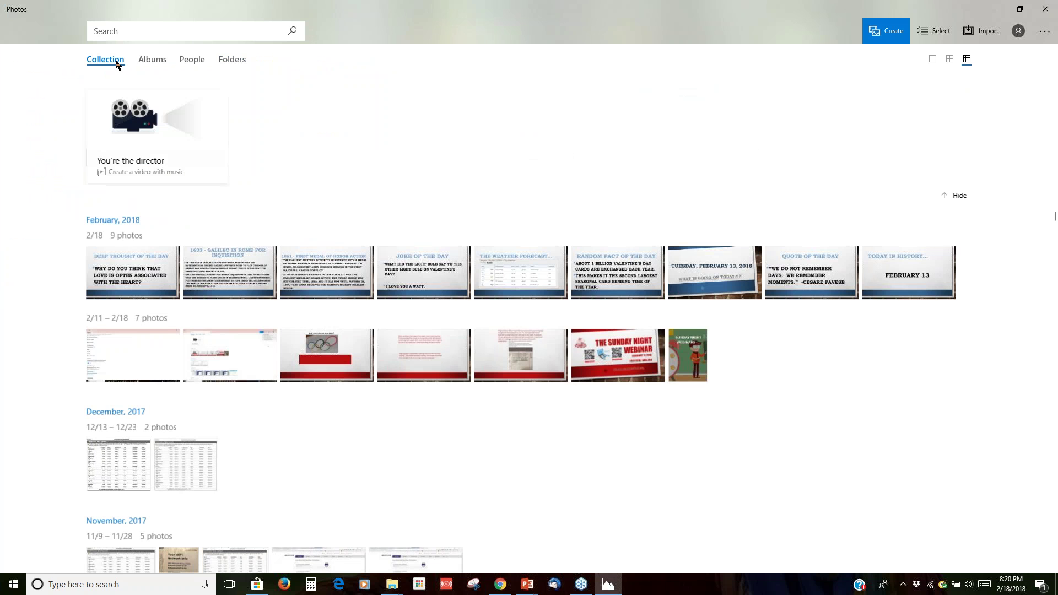
click(225, 62)
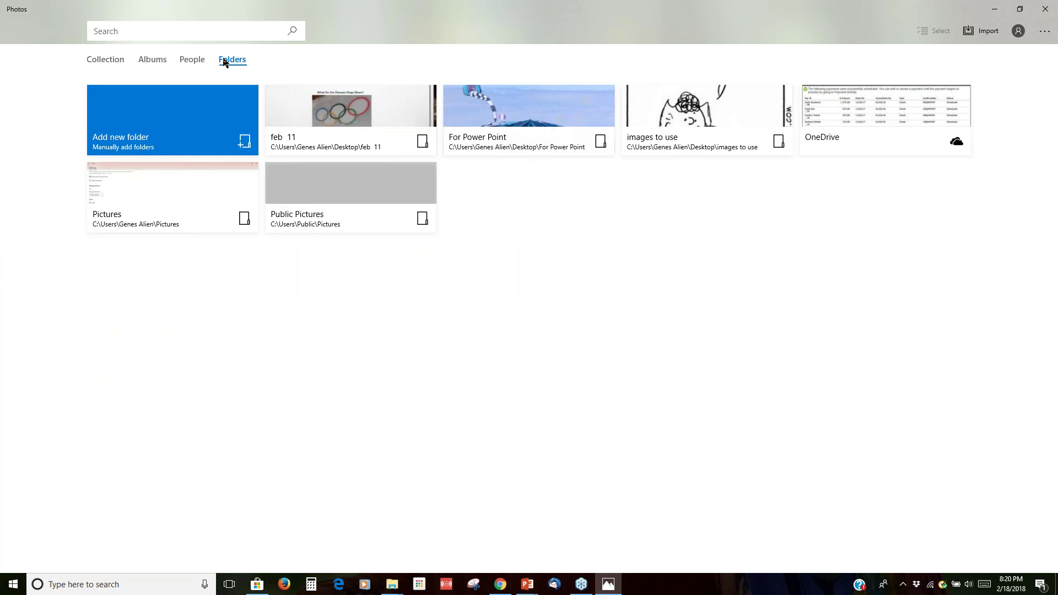
- Return to the photo collection and start a new custom video with music
click(114, 63)
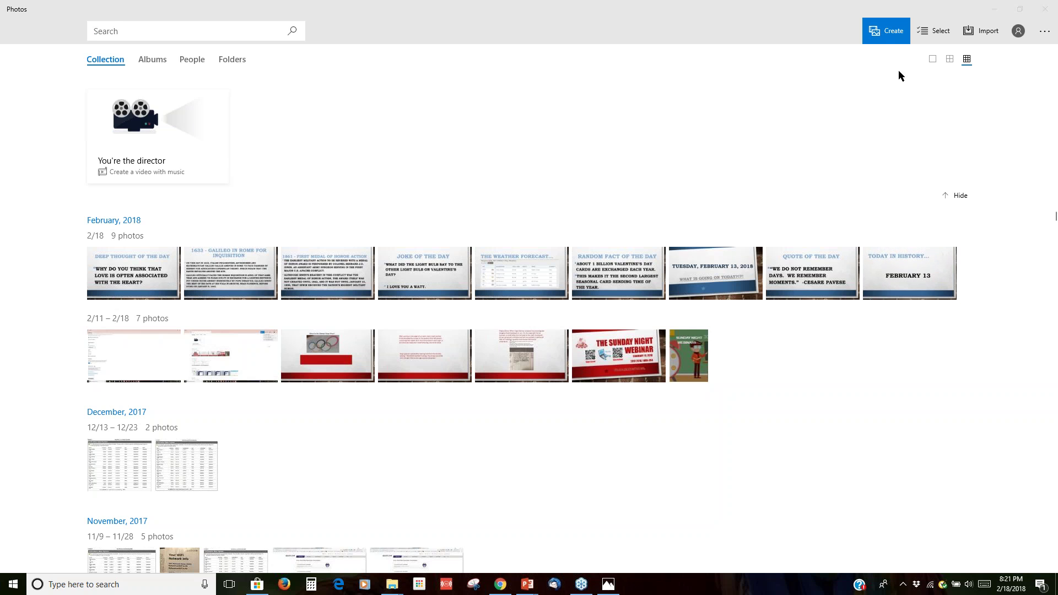
click(888, 32)
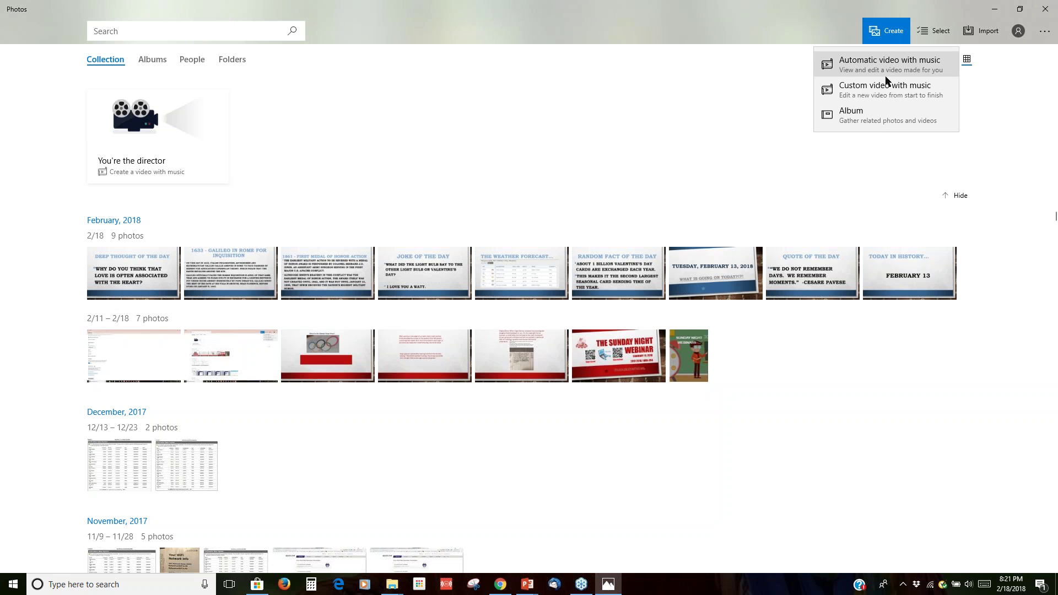
click(887, 88)
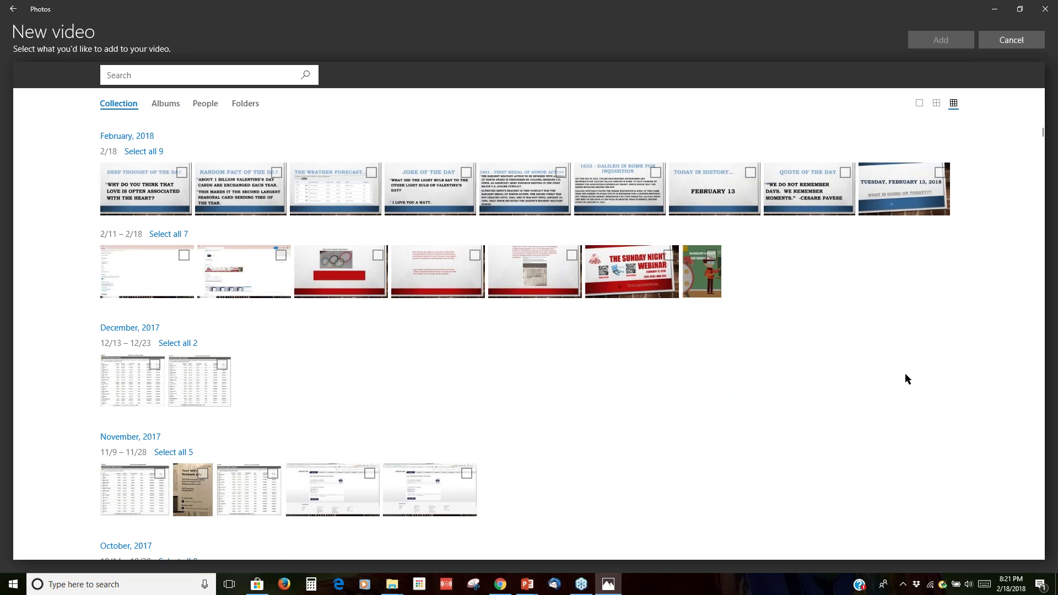
- Select all nine slide images dated 2/18 and add them to the new video
click(182, 173)
click(276, 172)
click(371, 173)
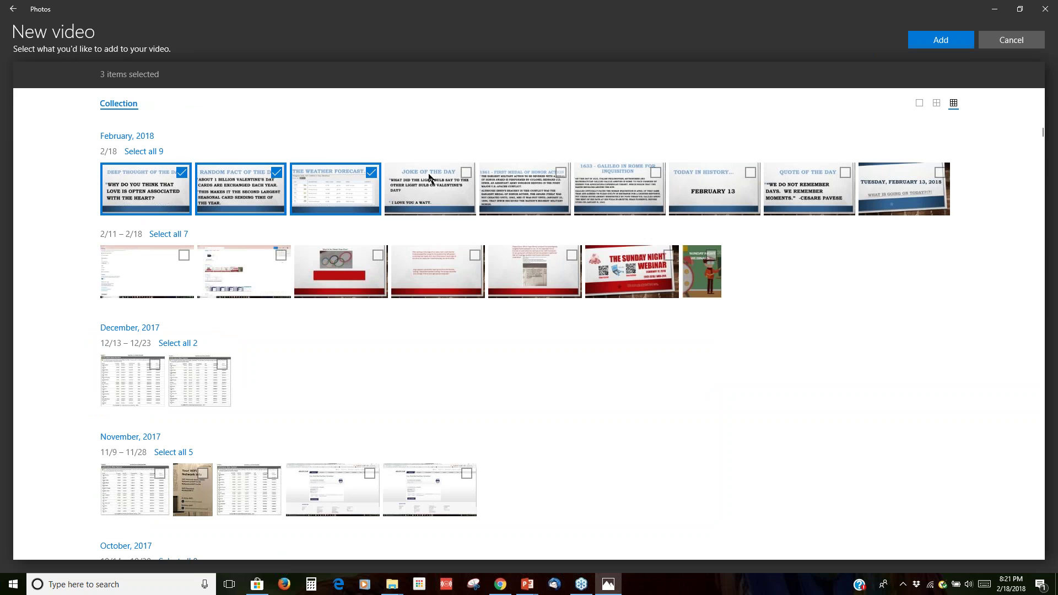
click(466, 173)
click(562, 173)
click(648, 175)
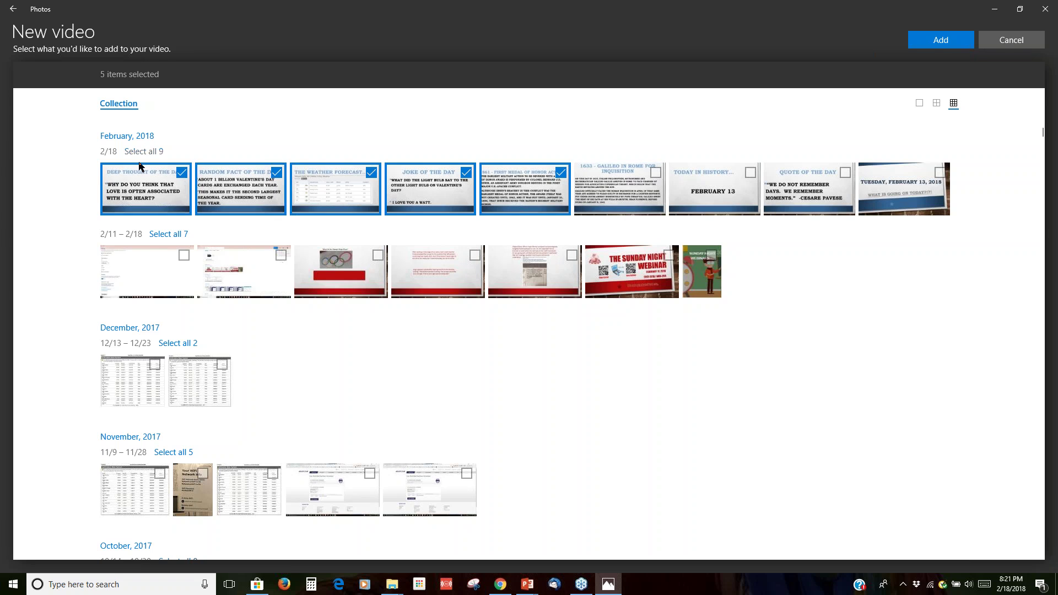
click(152, 152)
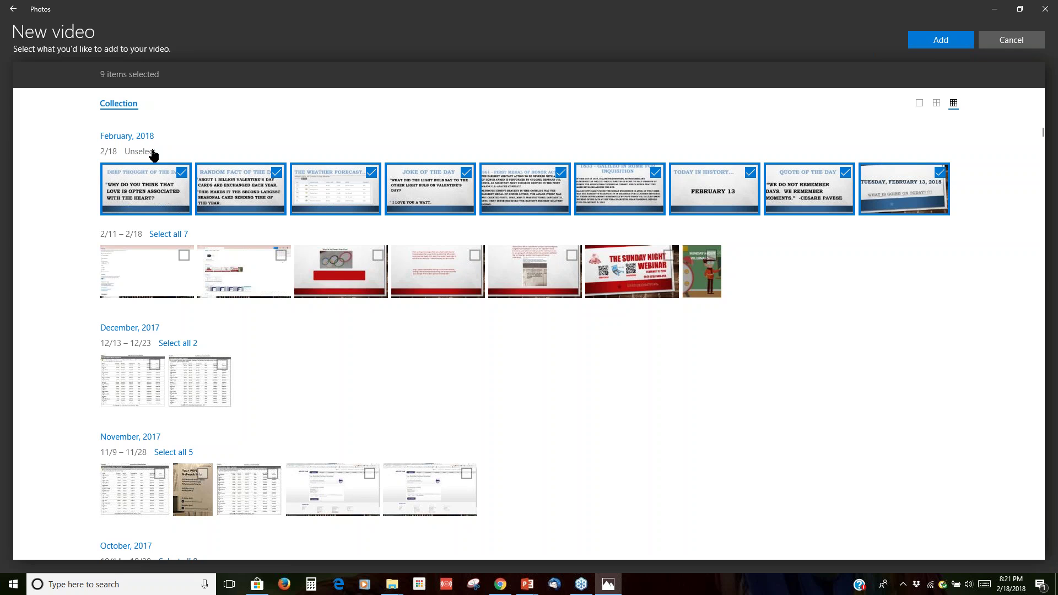
click(932, 48)
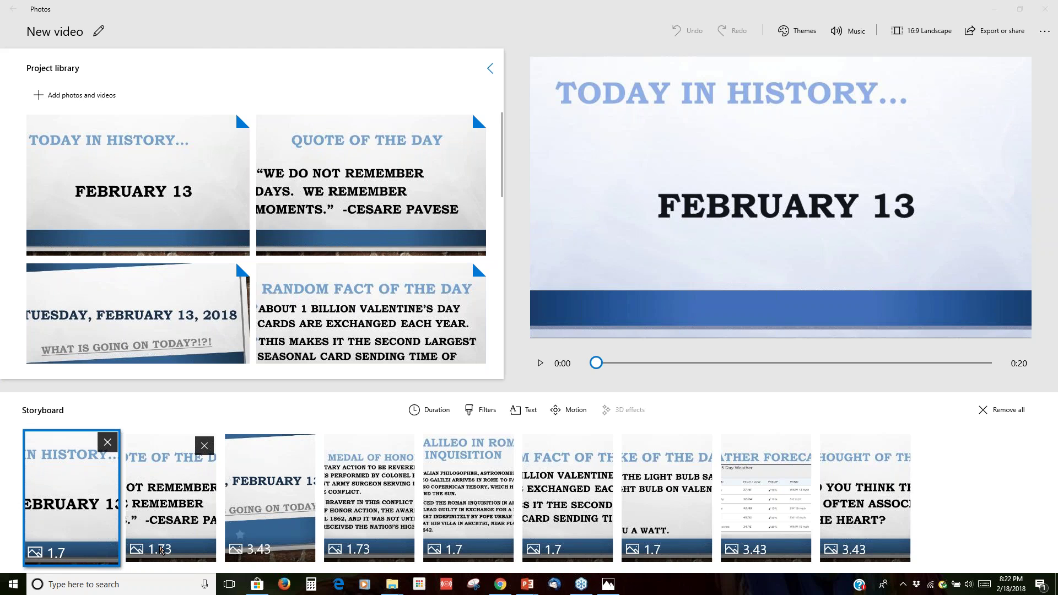
- Set the storyboard duration of the Today in History slide to 5 seconds and the Quote of the Day slide to 8 seconds
right_click(86, 512)
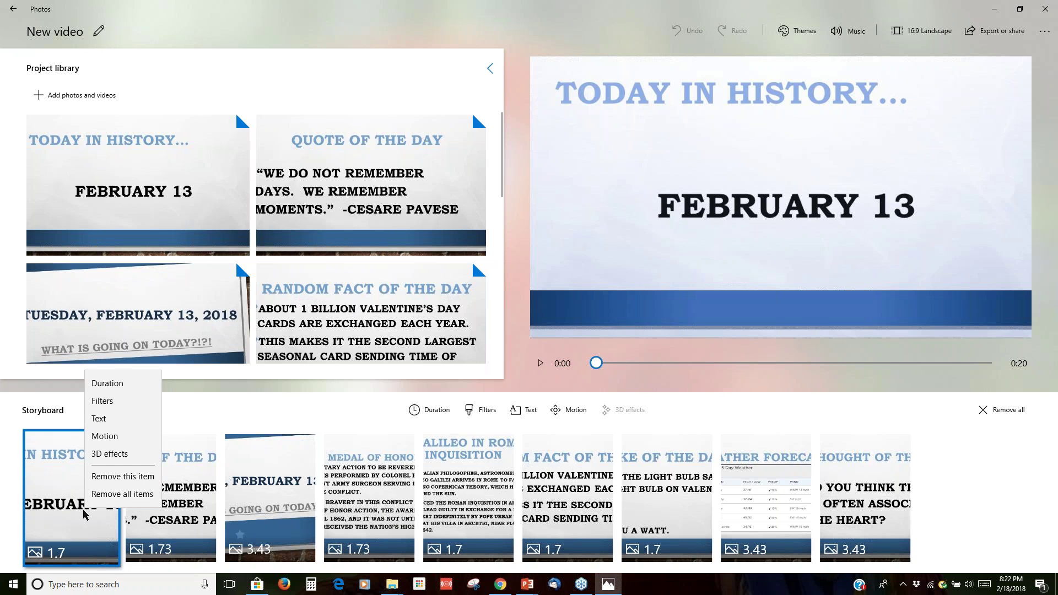
click(108, 384)
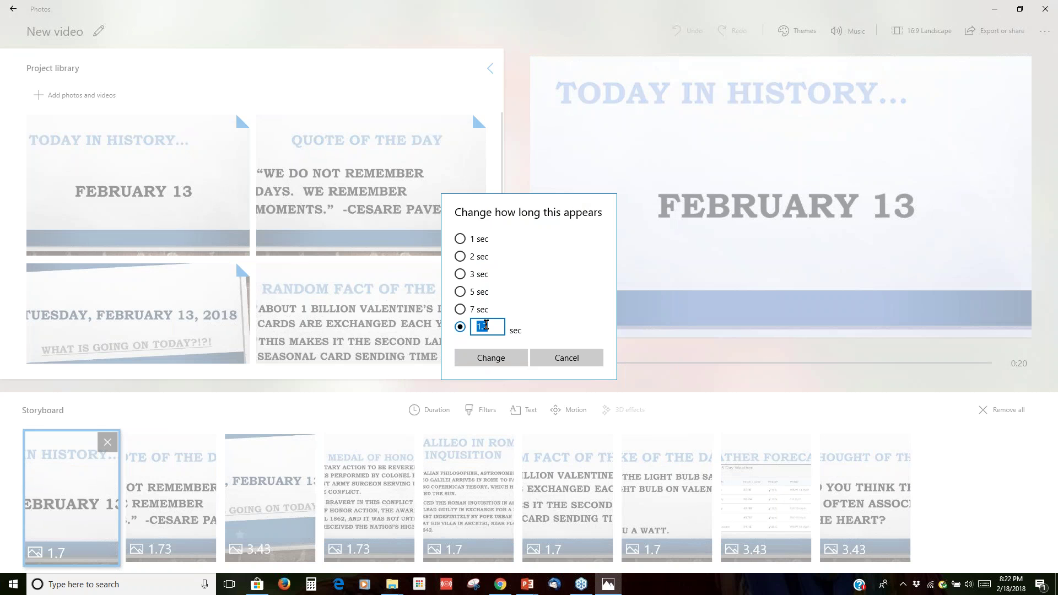
text(5)
click(489, 359)
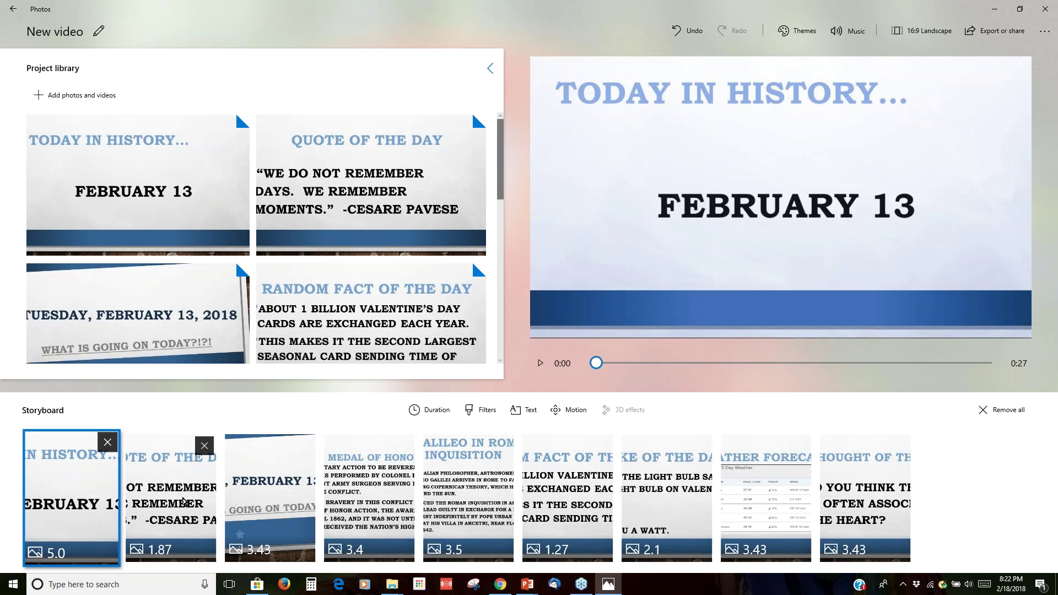
right_click(183, 501)
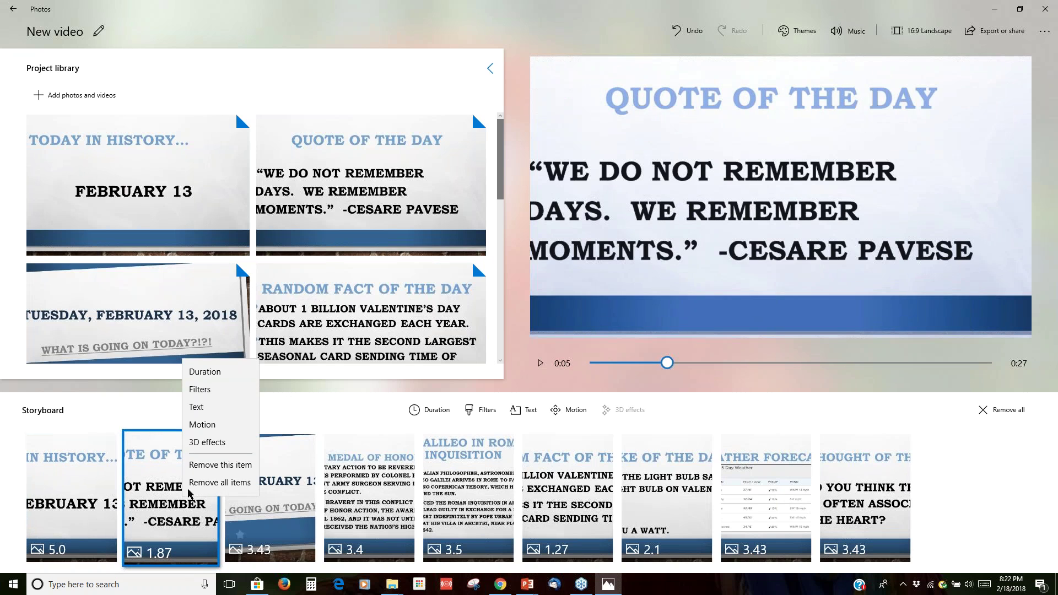
click(215, 372)
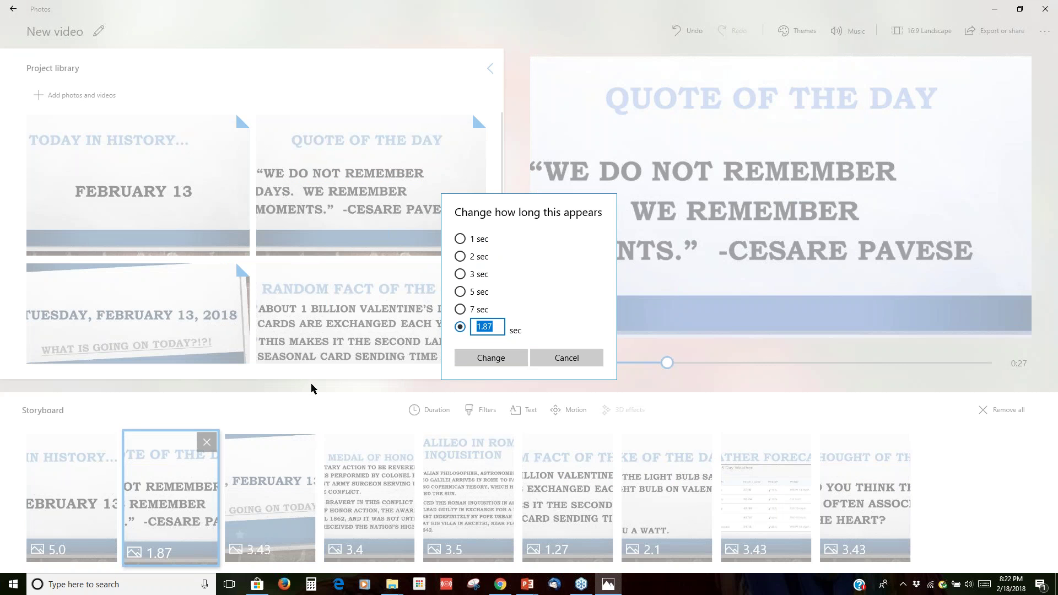
text(8)
click(491, 358)
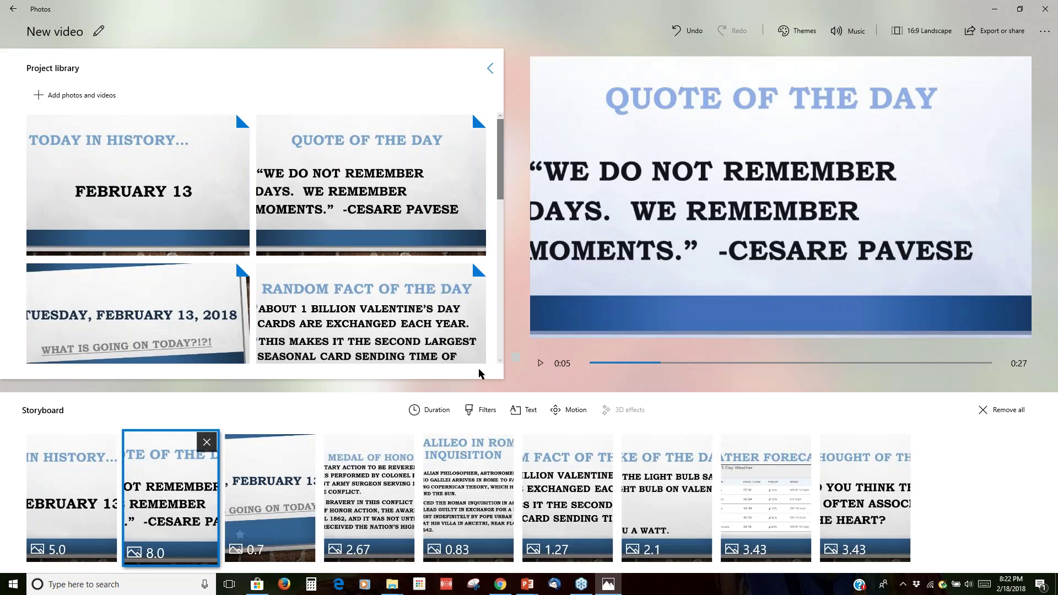
- Set the duration of the Tuesday, February 13, 2018 slide to 5 seconds and the First Medal of Honor Action slide to 30 seconds
right_click(263, 488)
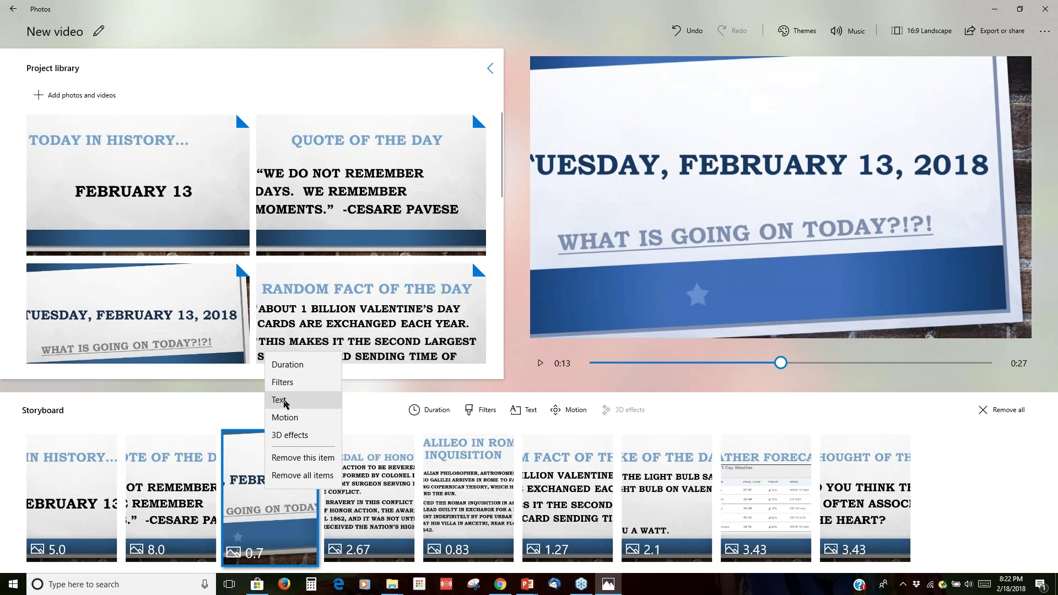
click(294, 366)
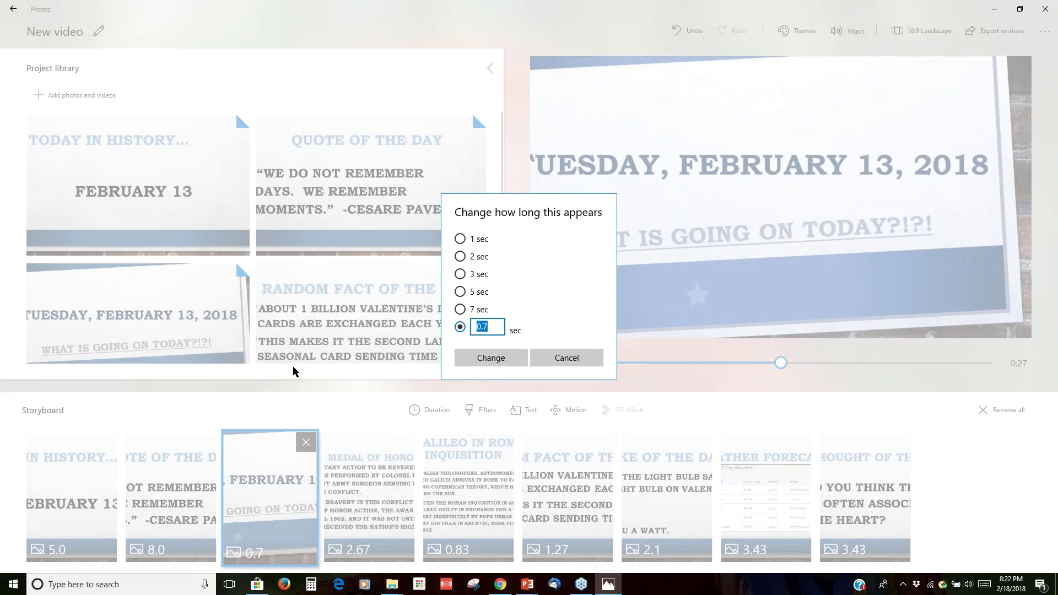
text(5)
click(483, 358)
right_click(401, 470)
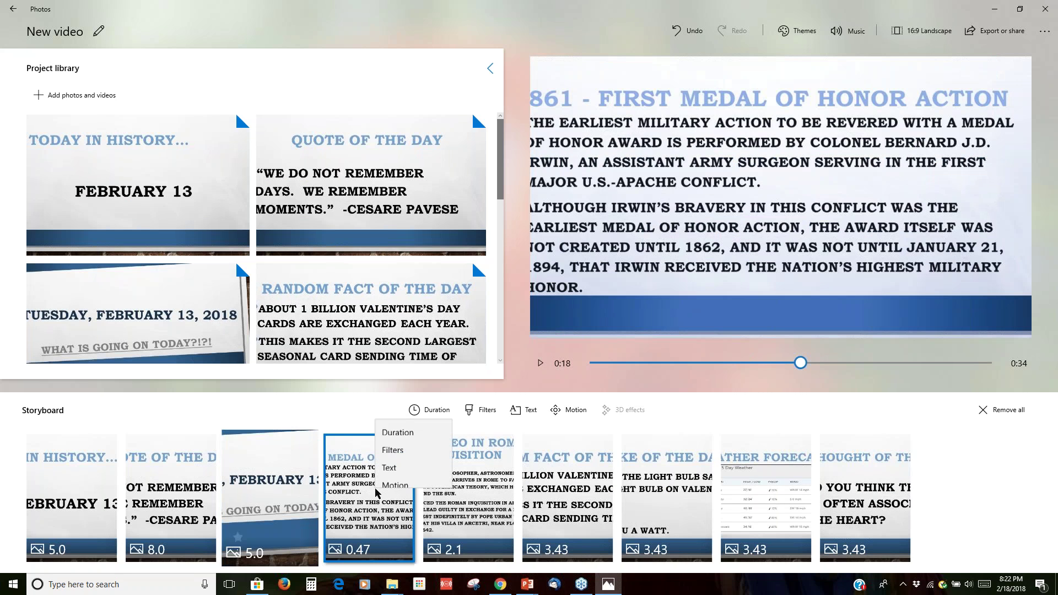
click(403, 364)
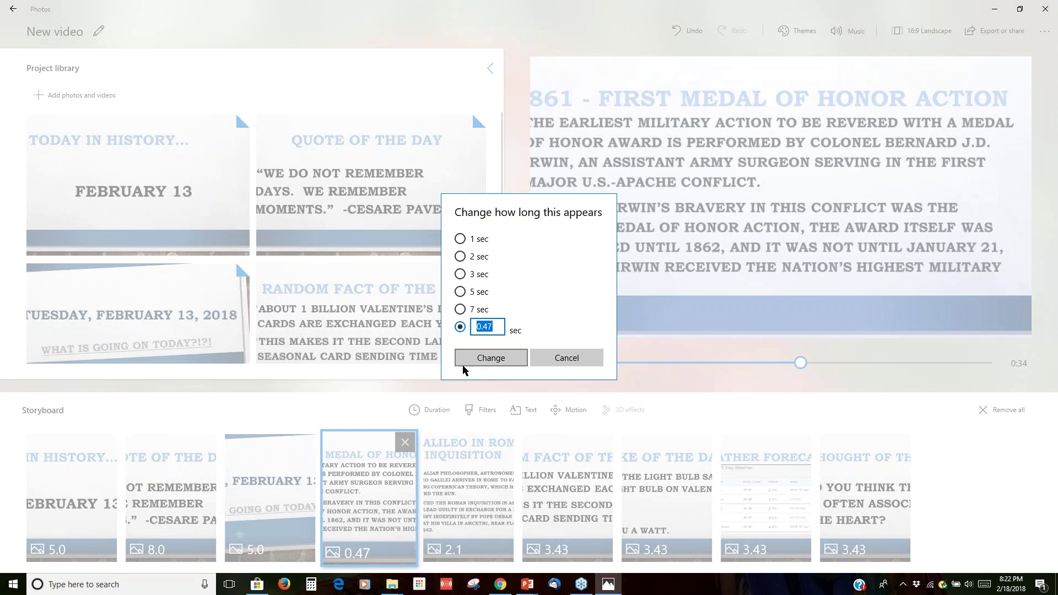
text(30)
click(489, 363)
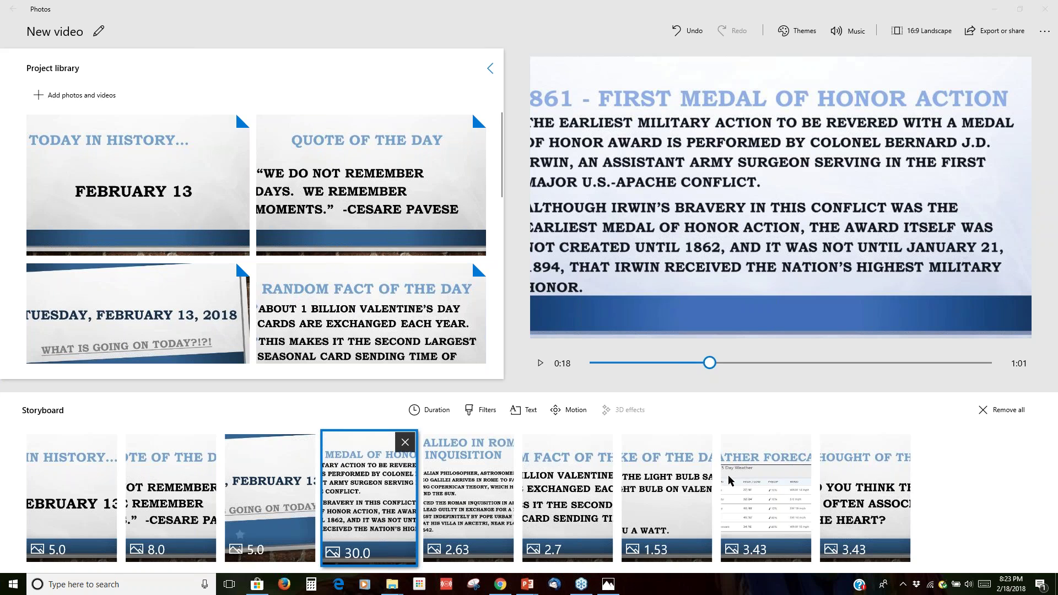
- Try to export the video at file size L, best for big screens, and cancel its creation
click(1006, 31)
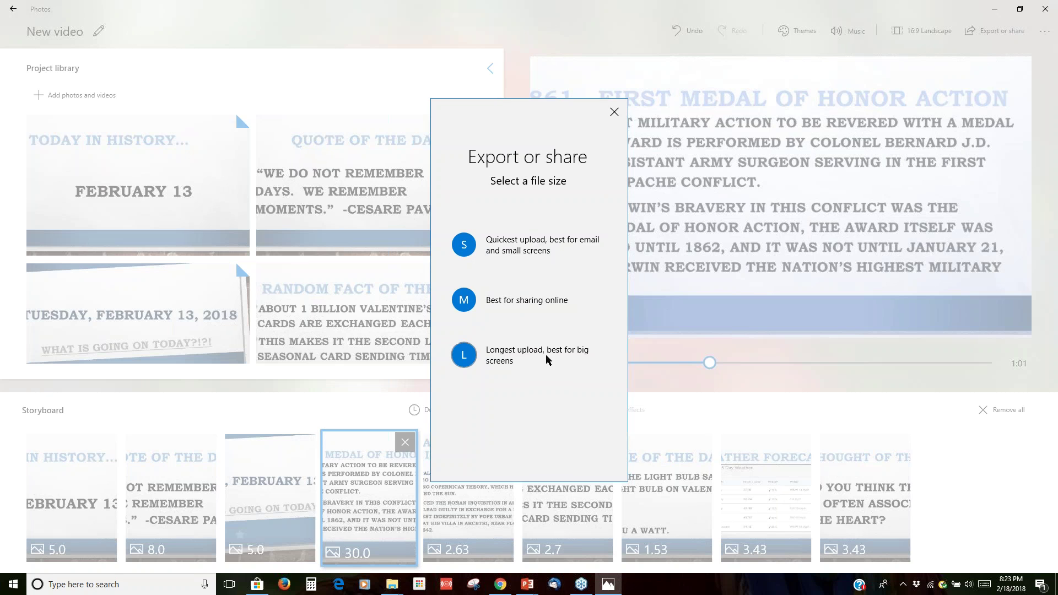
click(466, 356)
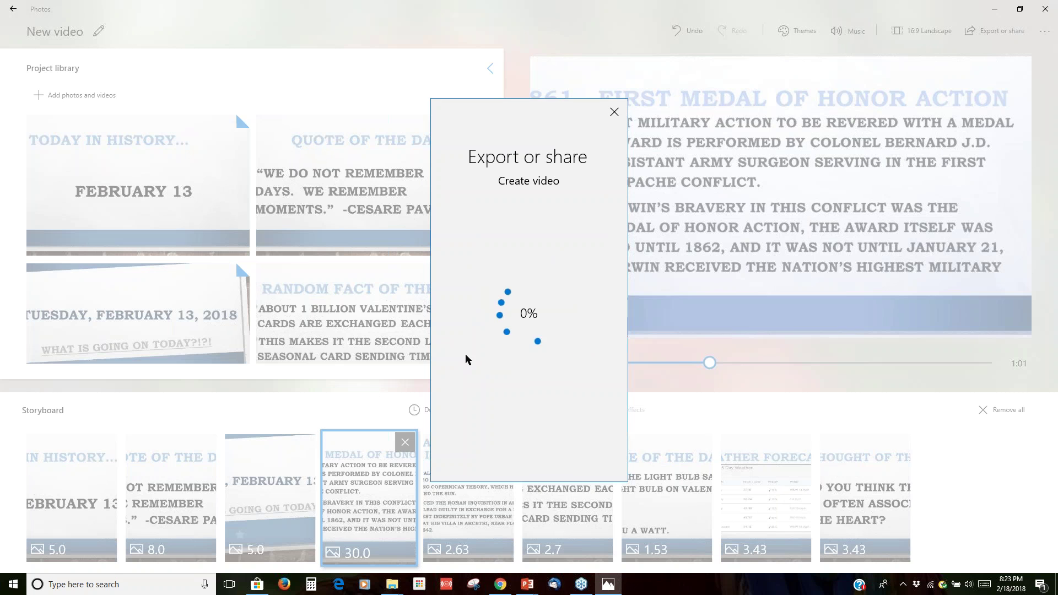
click(615, 112)
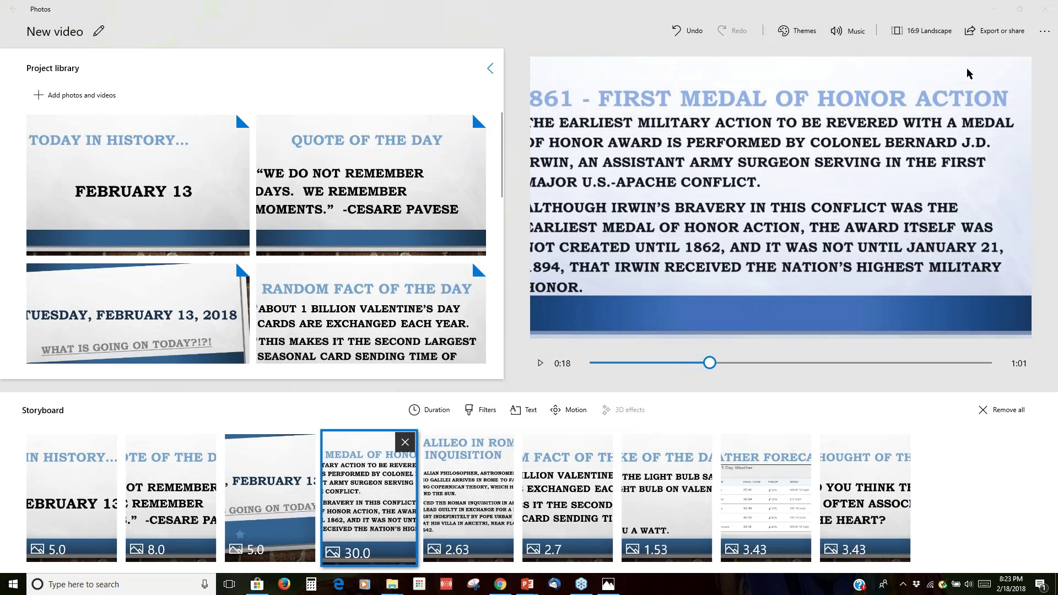
- Minimize the video project window and open Photos again from its Start tile
mouse_move(736, 512)
click(994, 8)
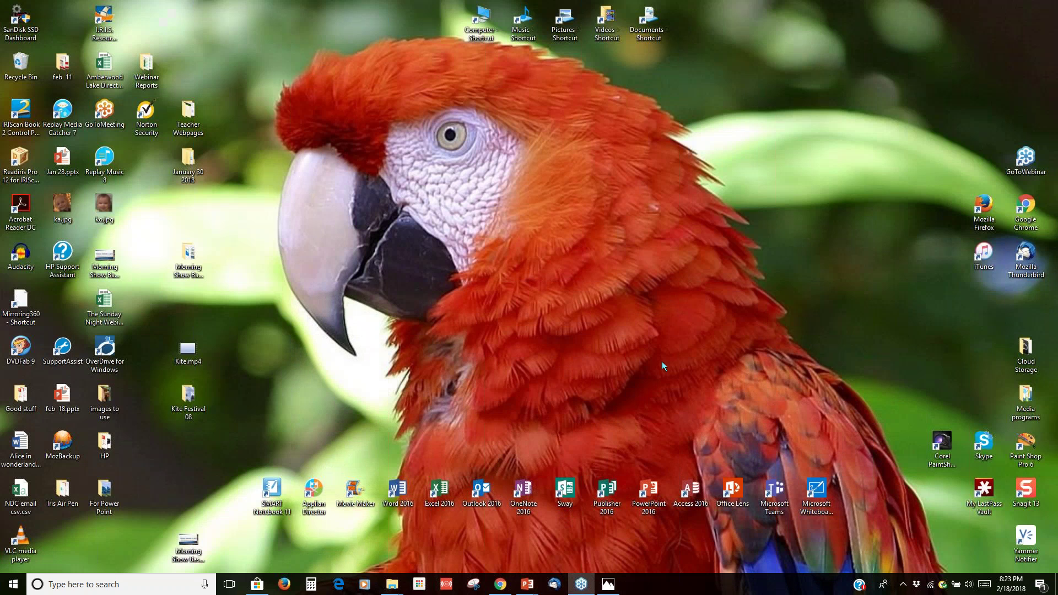
click(16, 591)
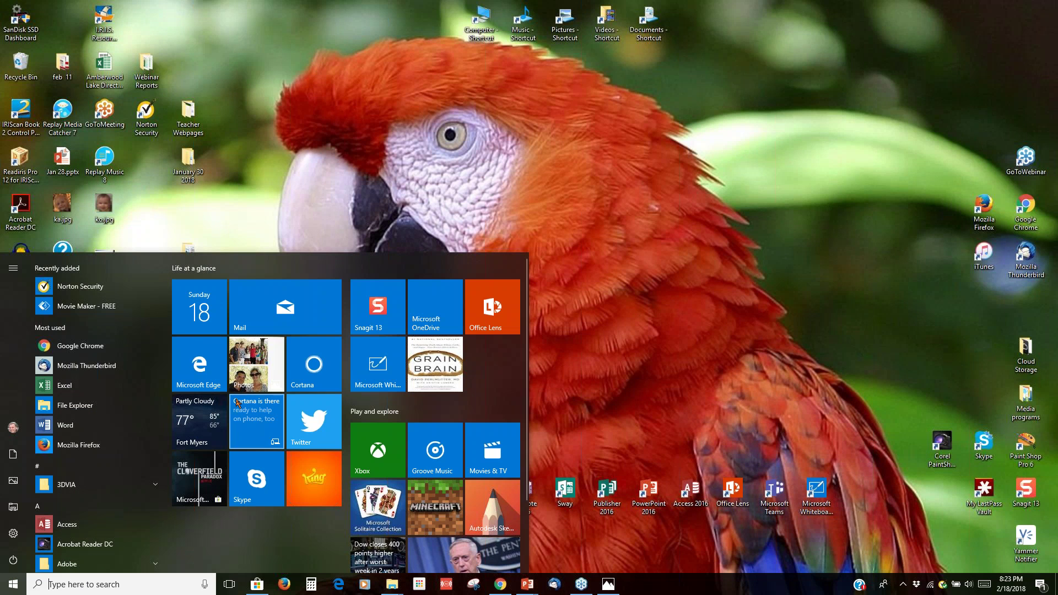
click(276, 371)
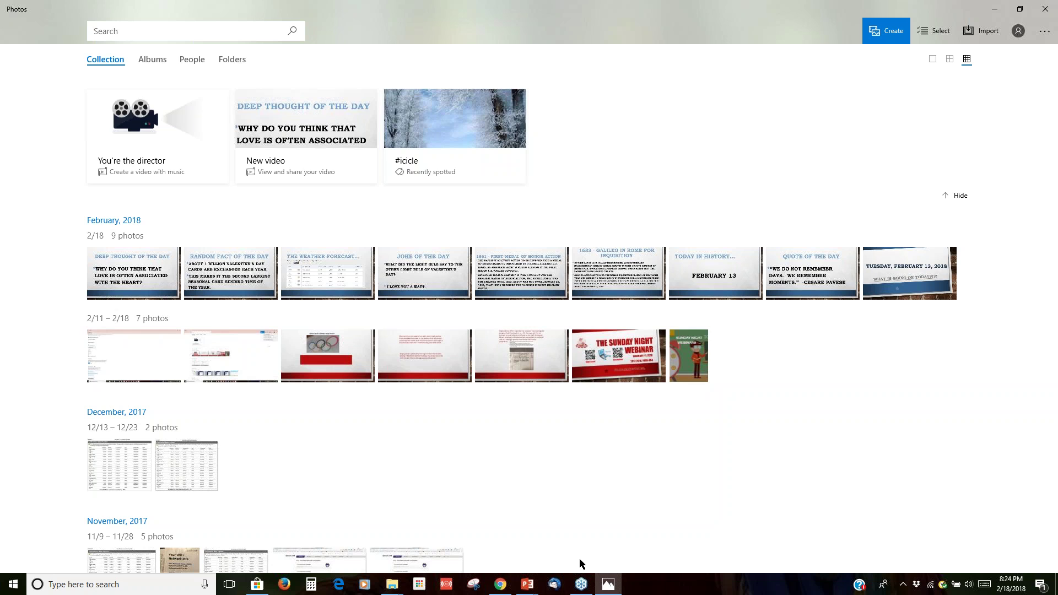
- Switch to Microsoft Store, look at the Microsoft Photos product page, and minimize the Store window
key(super)
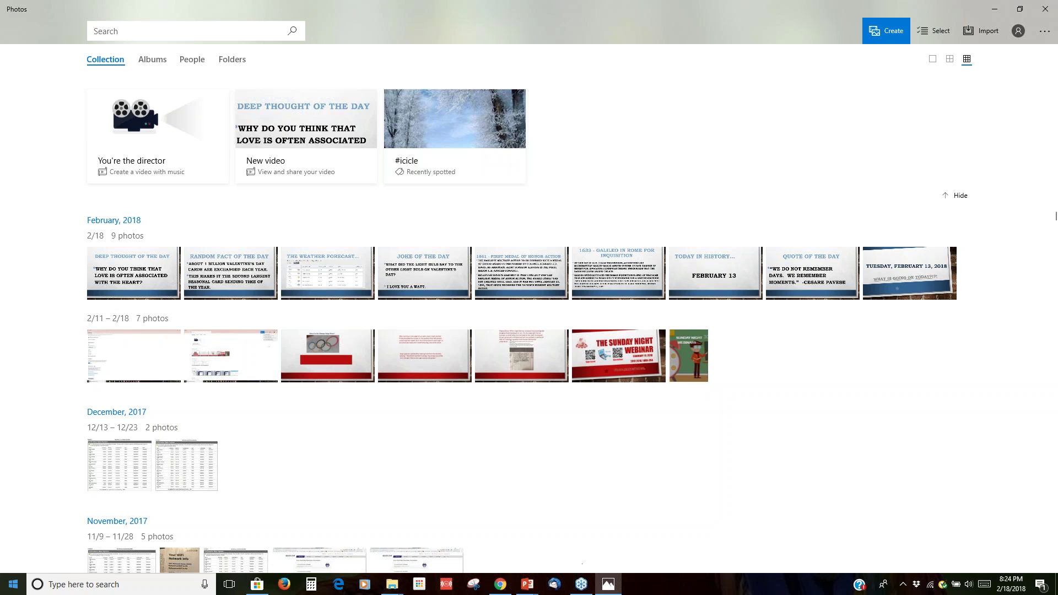
click(6, 591)
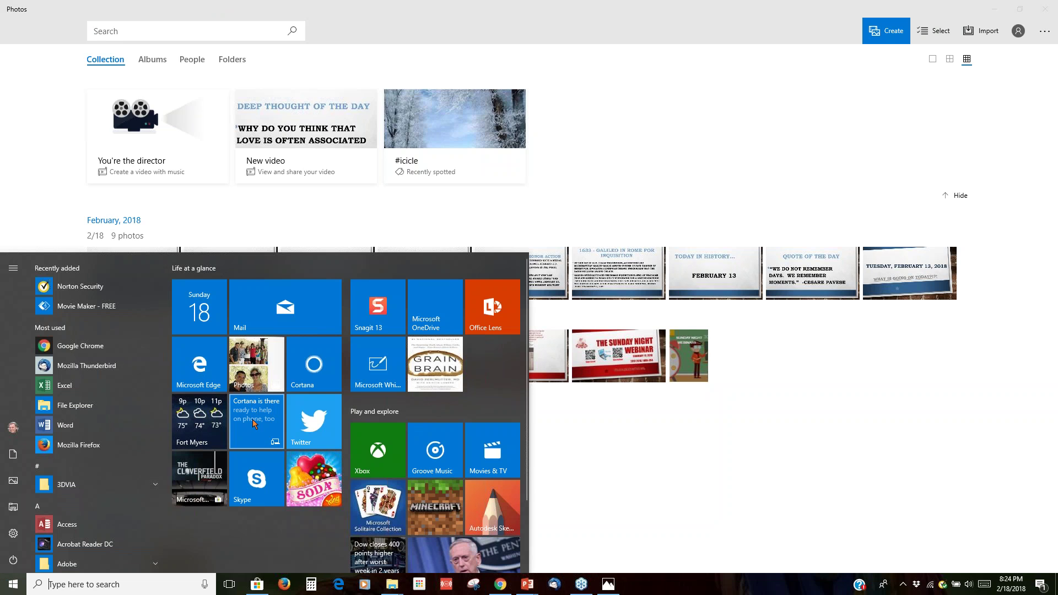
click(211, 471)
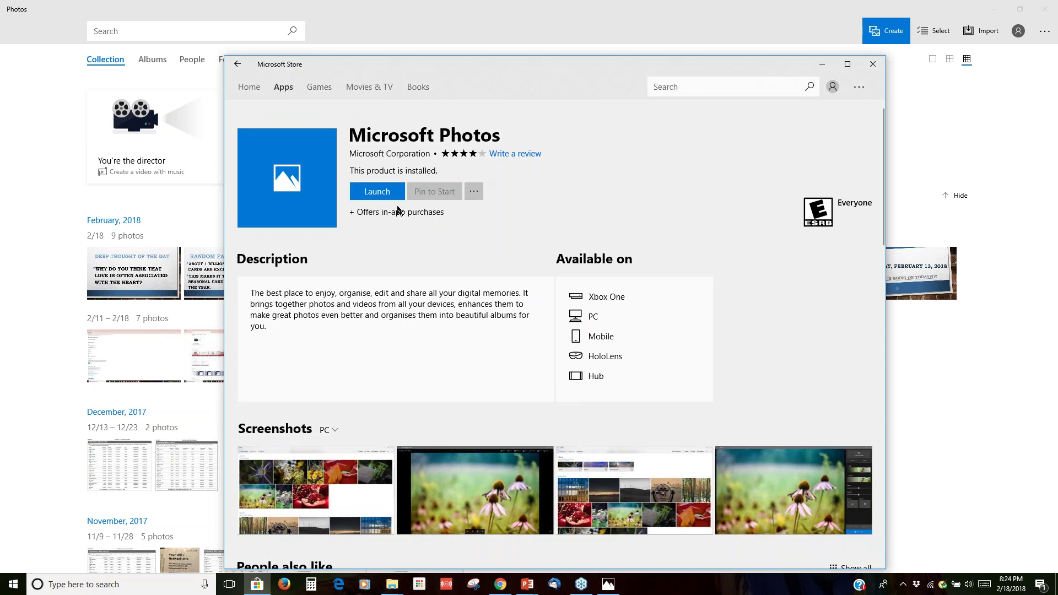
click(821, 60)
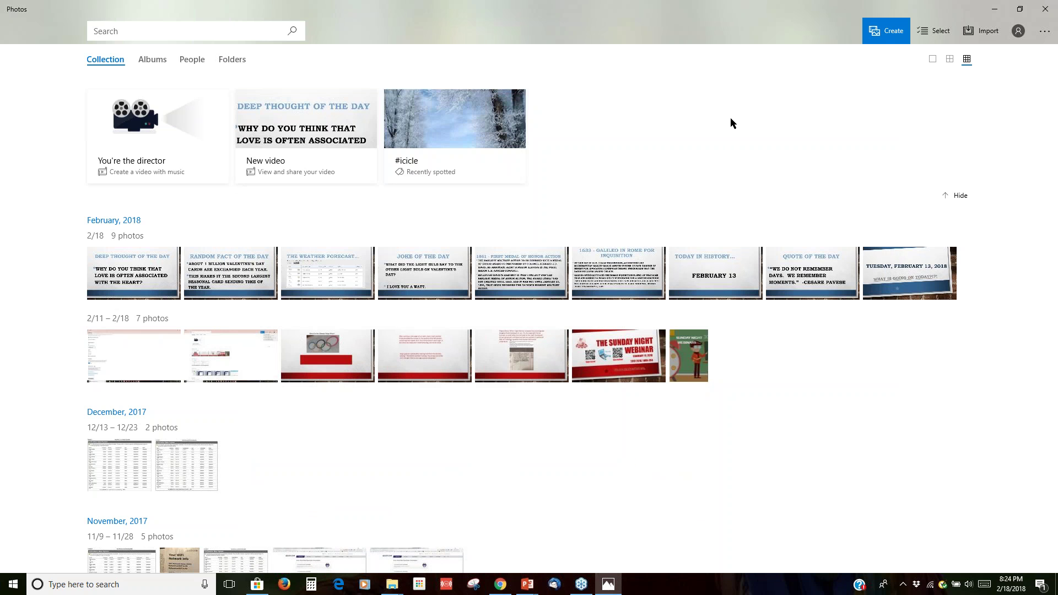
- Dismiss the #icicle suggestion card from the collection
mouse_move(517, 102)
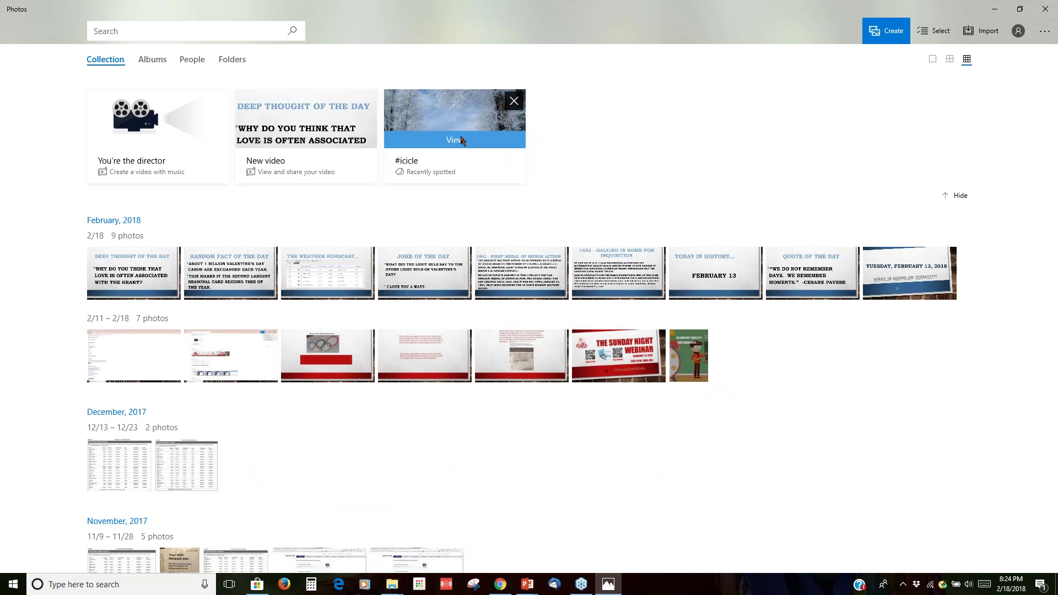
click(515, 102)
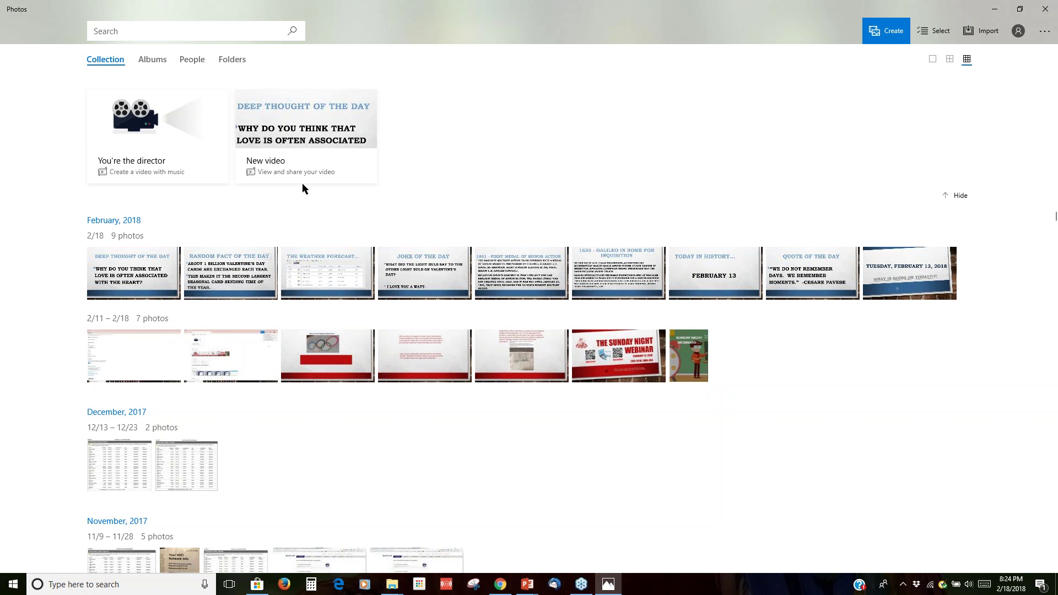
mouse_move(315, 142)
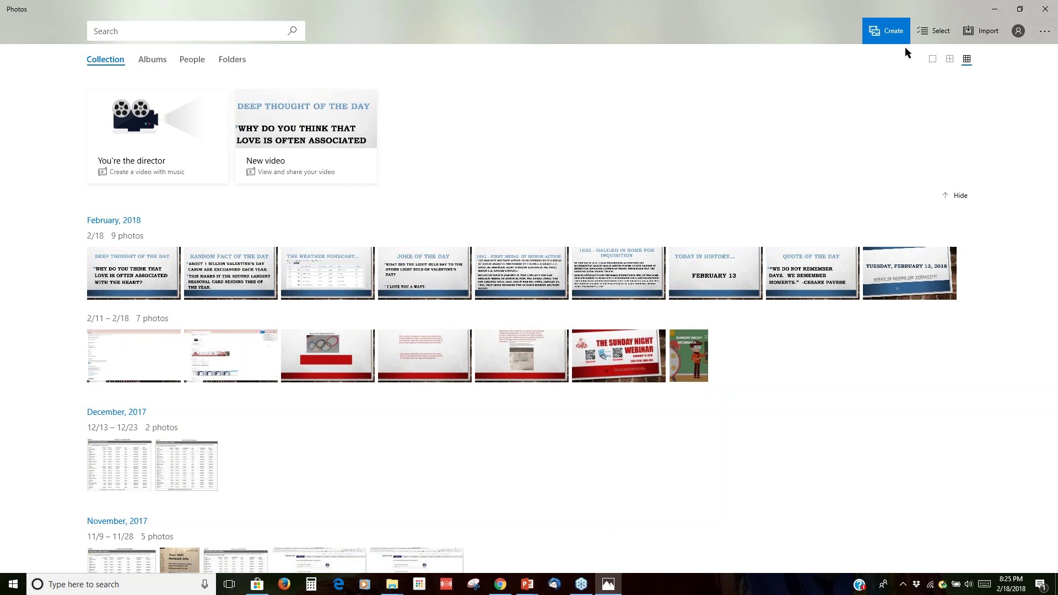
click(982, 32)
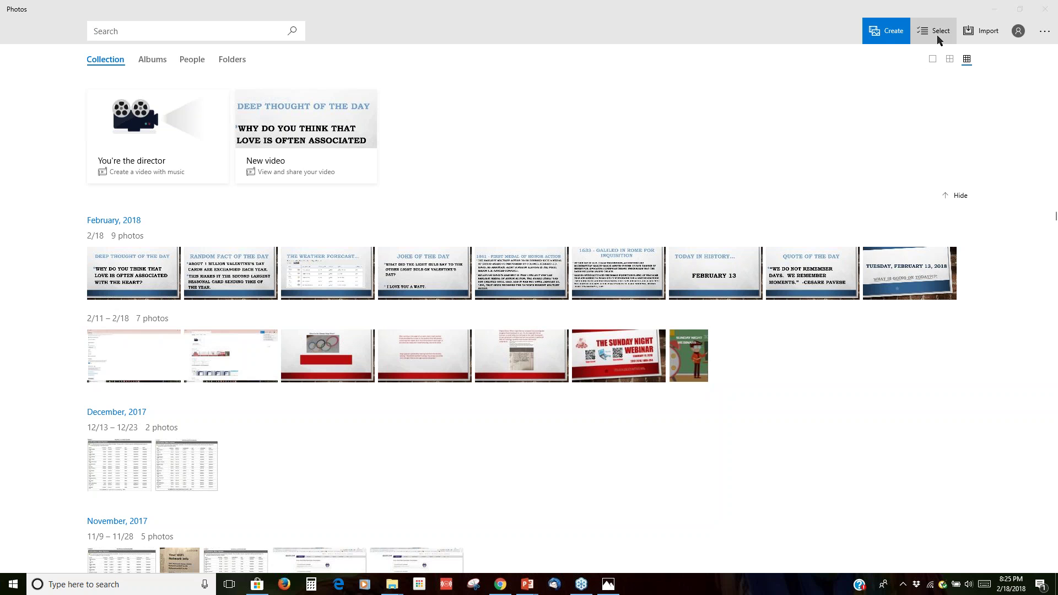
- Minimize Photos, switch to Chrome, and look over the Microsoft Garage home page
click(995, 12)
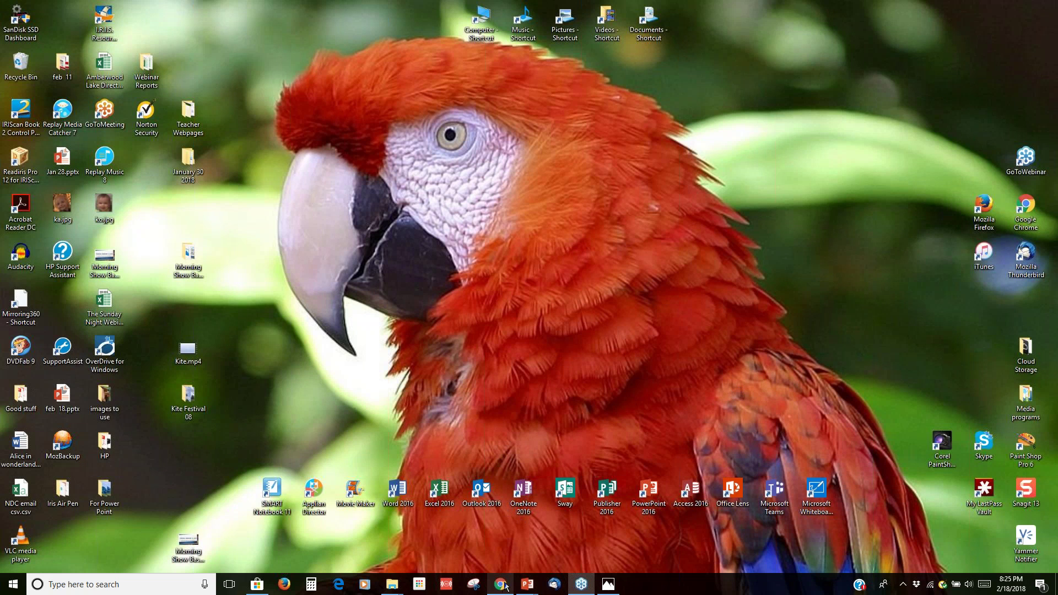
click(501, 529)
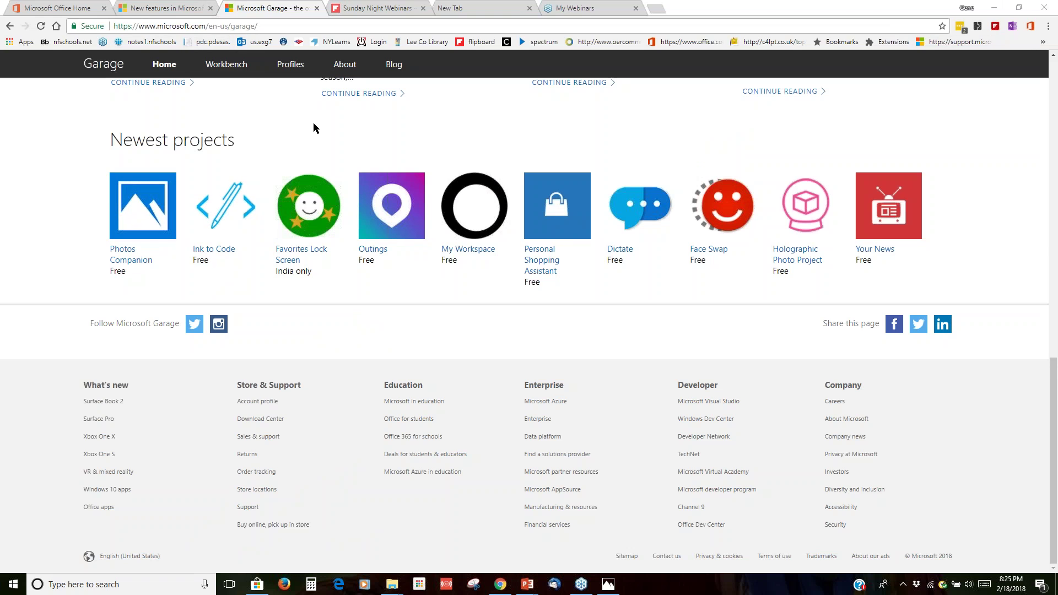
scroll(388, 267, up, 15)
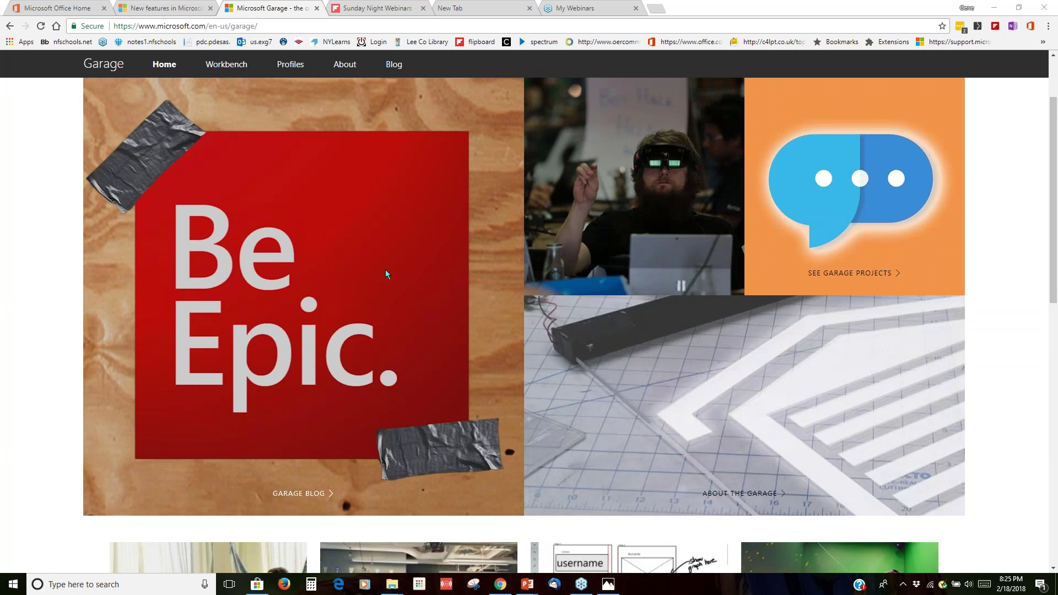
- Look over the Garage home page's articles and newest projects, view the Face Swap project page, and return to the home page
scroll(395, 258, up, 1)
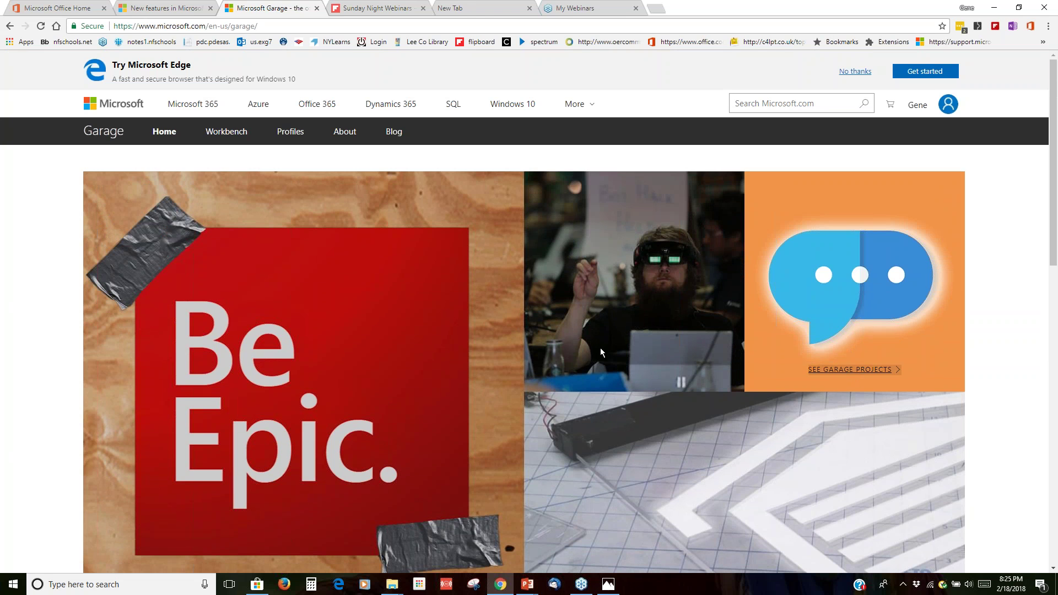
scroll(395, 281, down, 5)
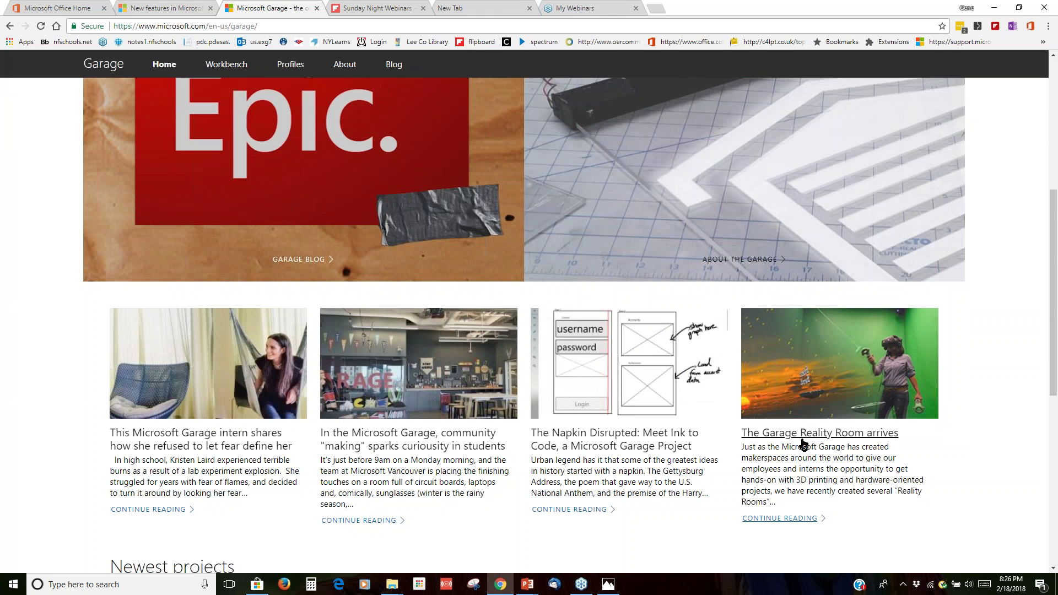
scroll(771, 438, down, 5)
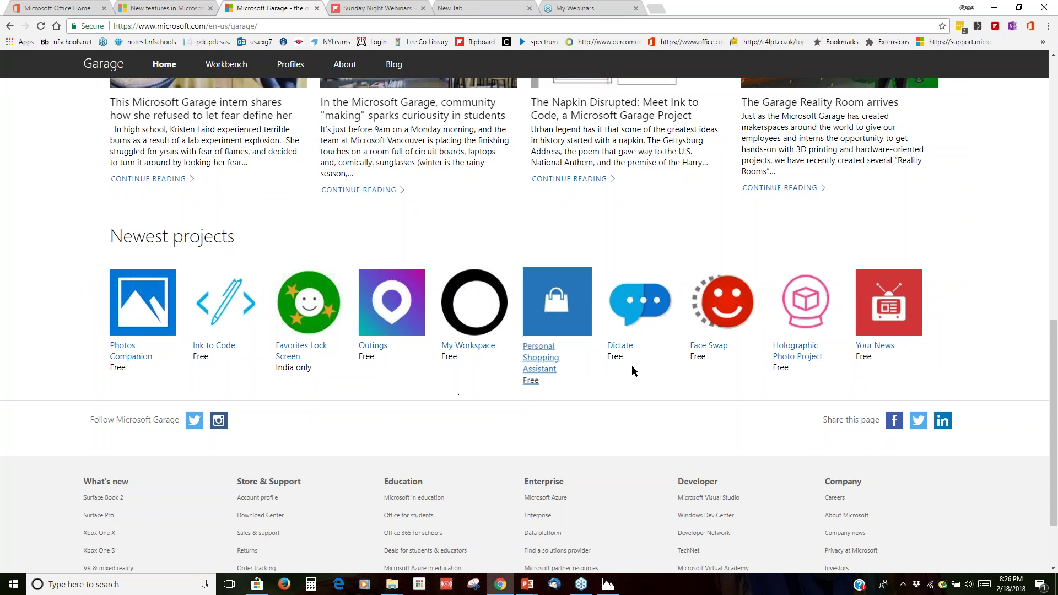
click(717, 351)
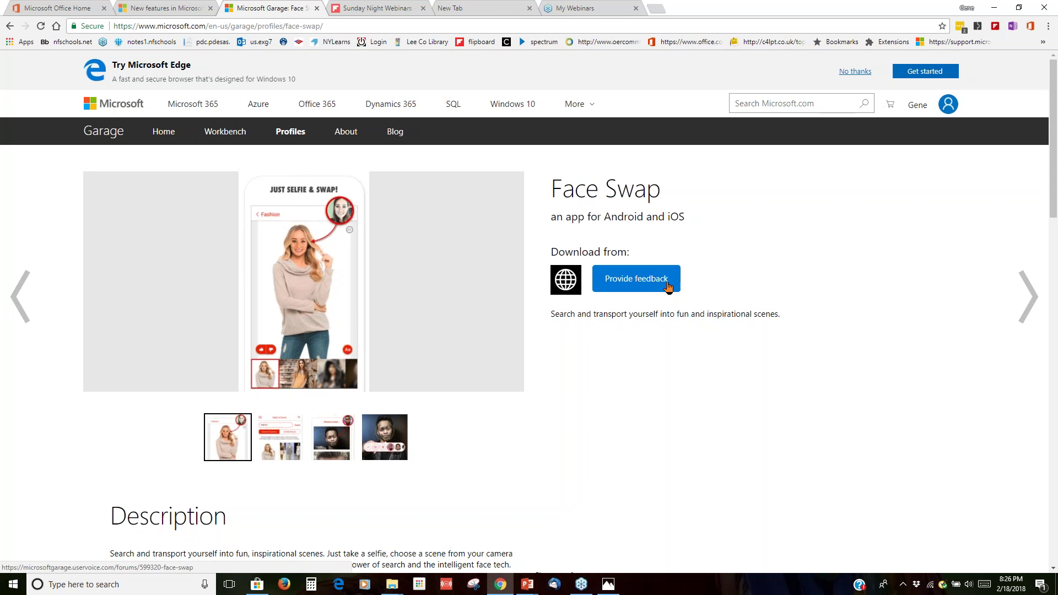
click(9, 26)
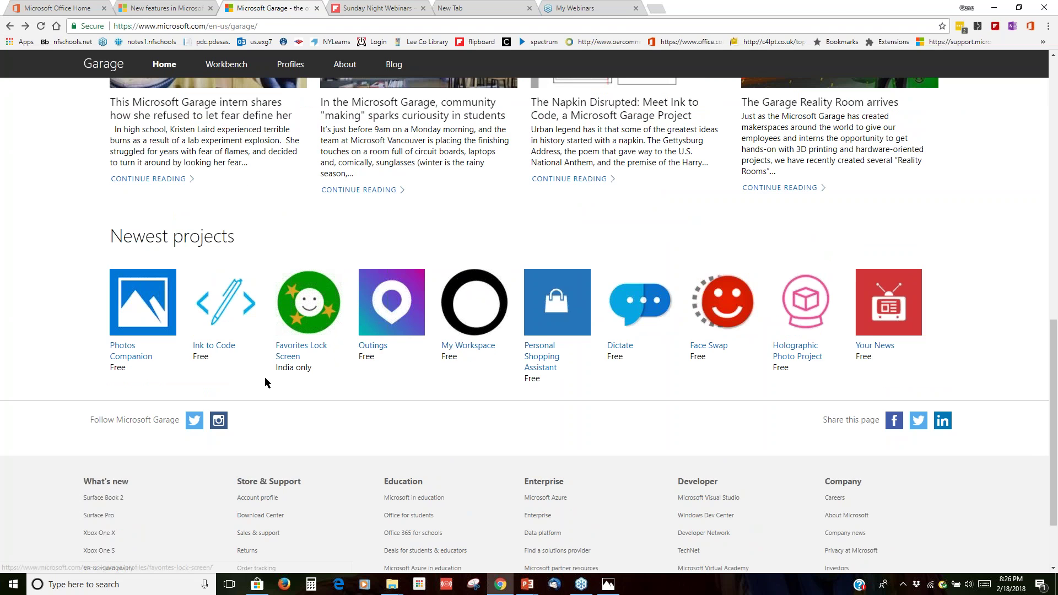
- Browse the Garage home page's featured articles and its Newest projects section
scroll(572, 285, up, 6)
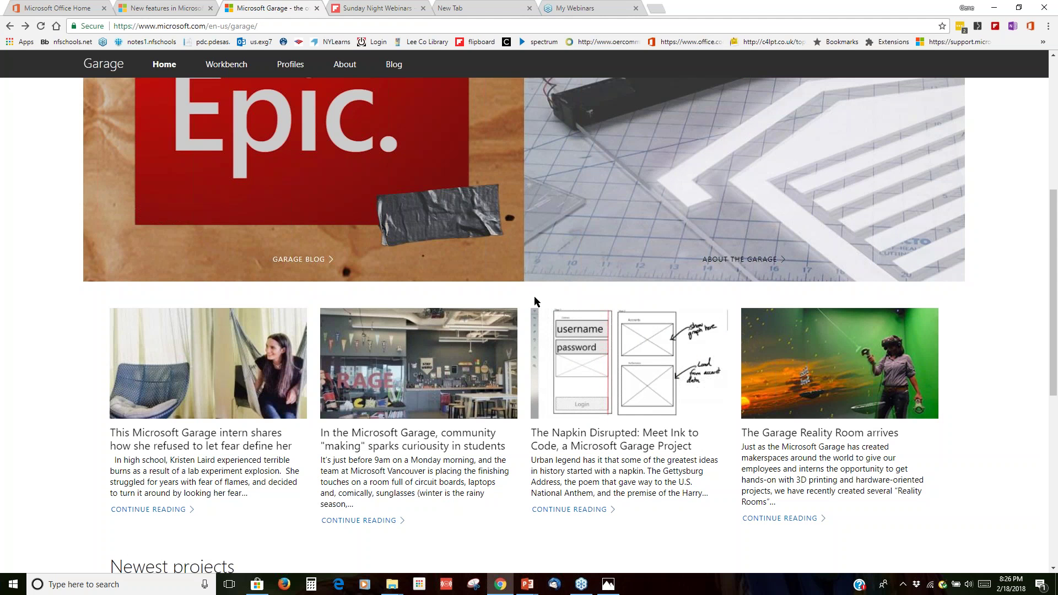
scroll(534, 298, down, 6)
scroll(535, 298, up, 4)
scroll(534, 298, down, 1)
scroll(534, 298, down, 6)
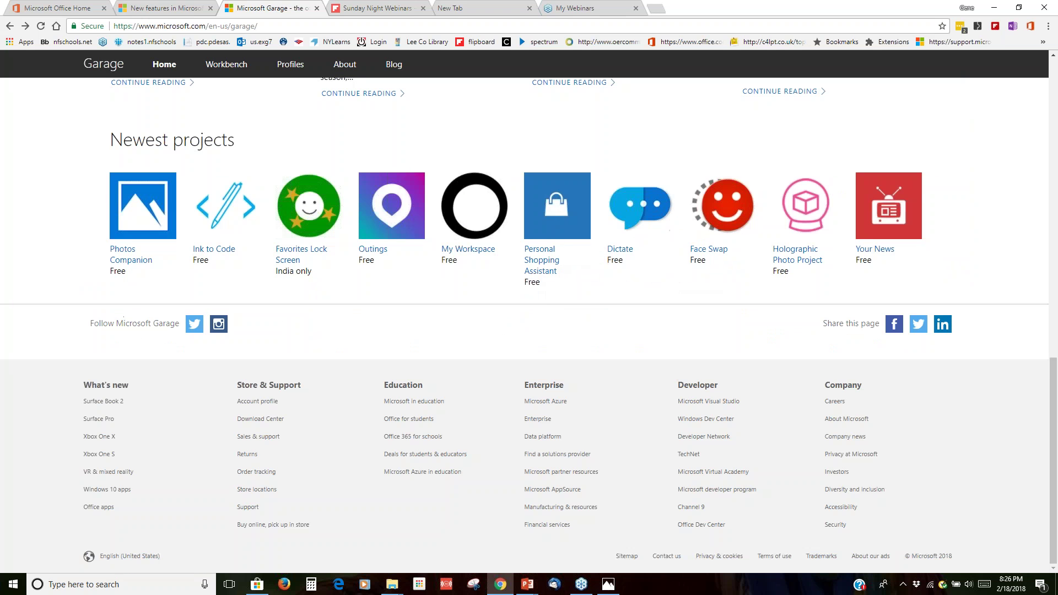
scroll(678, 272, up, 6)
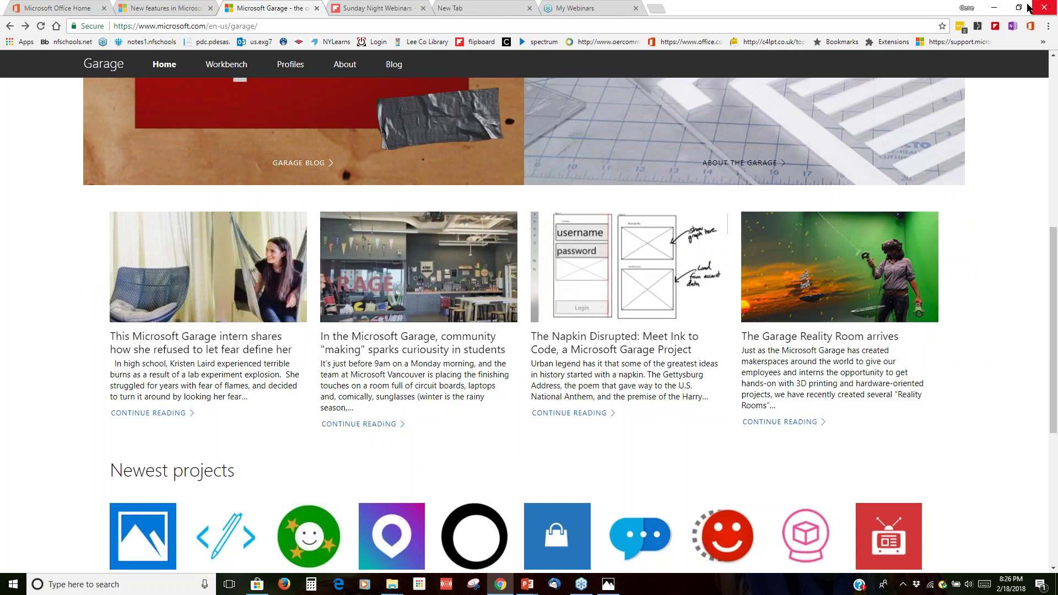
- Minimize and restore Chrome, switch to the Microsoft Office Home page, and open Forms
click(1001, 11)
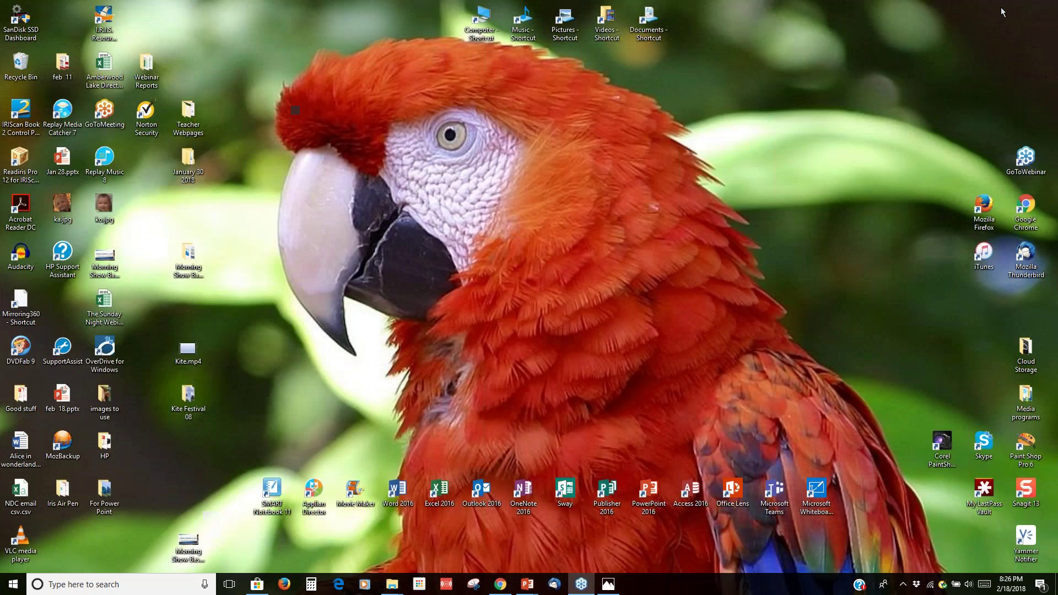
click(506, 585)
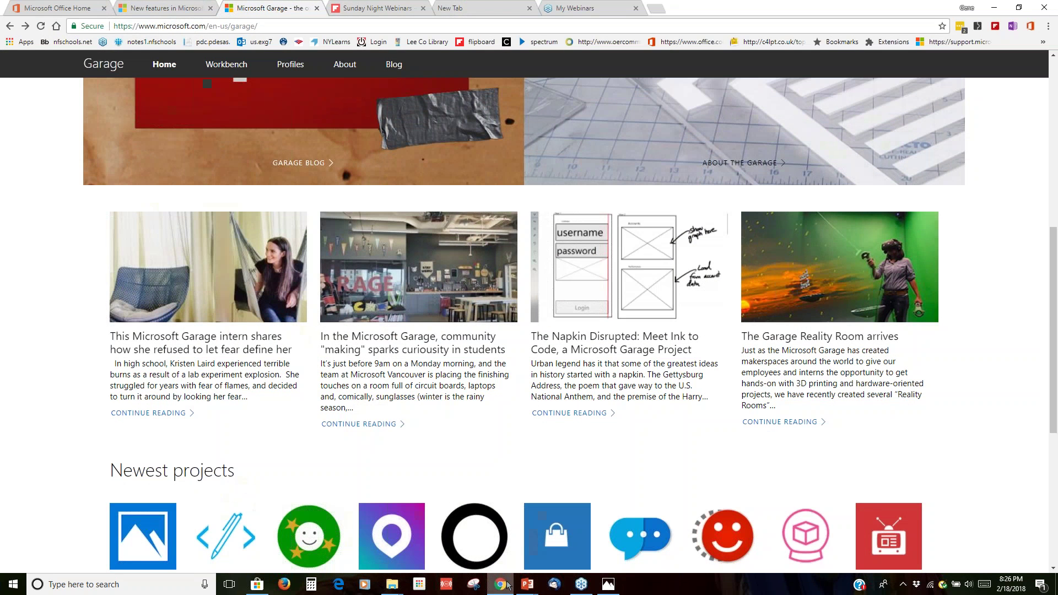
click(69, 16)
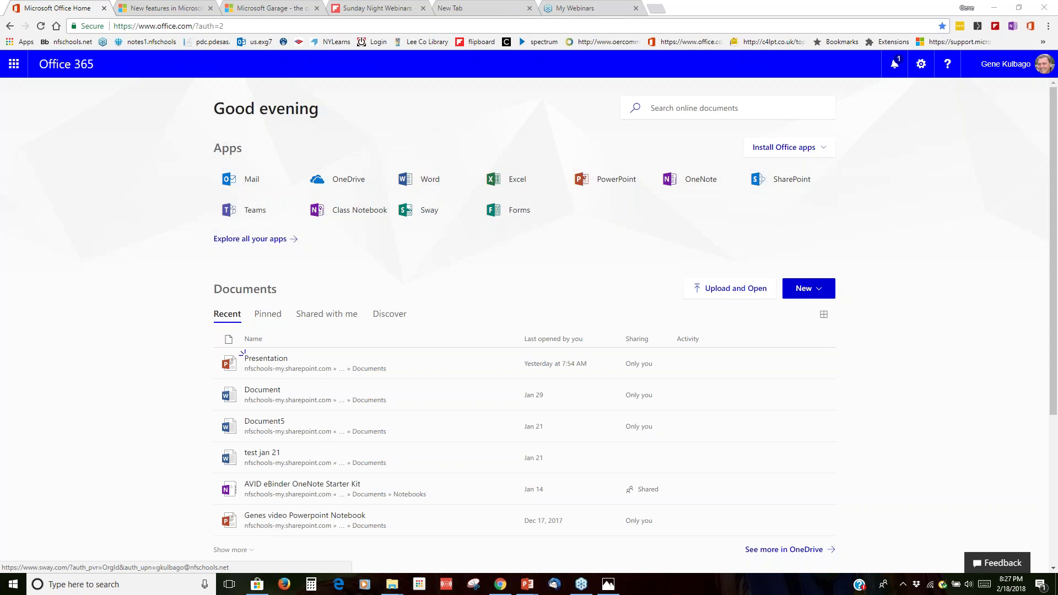
click(525, 217)
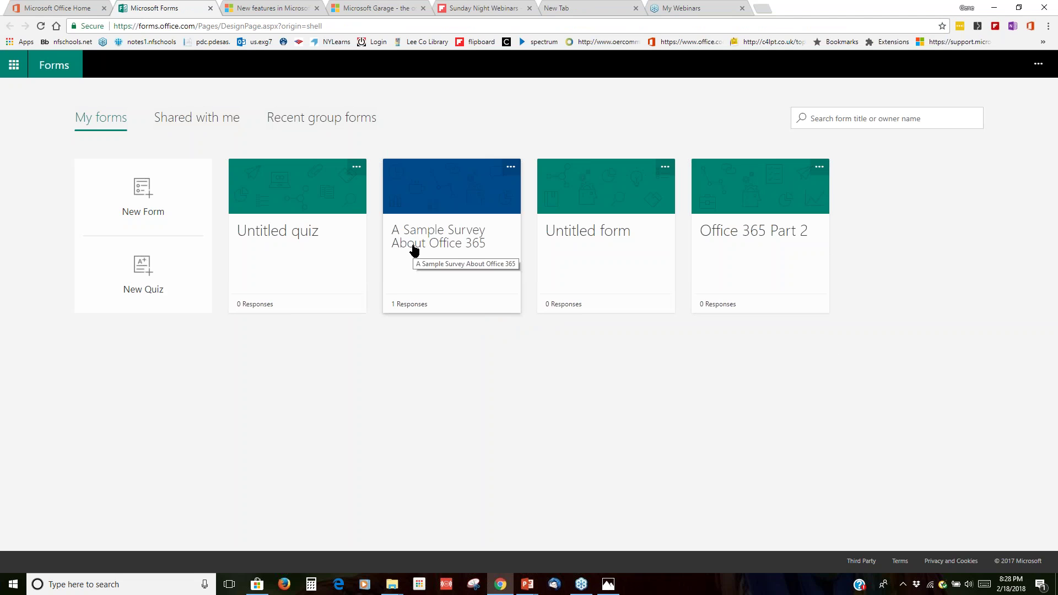
- Open "A Sample Survey About Office 365", skim its questions, revisit it once from the form list, and return to My forms
click(414, 251)
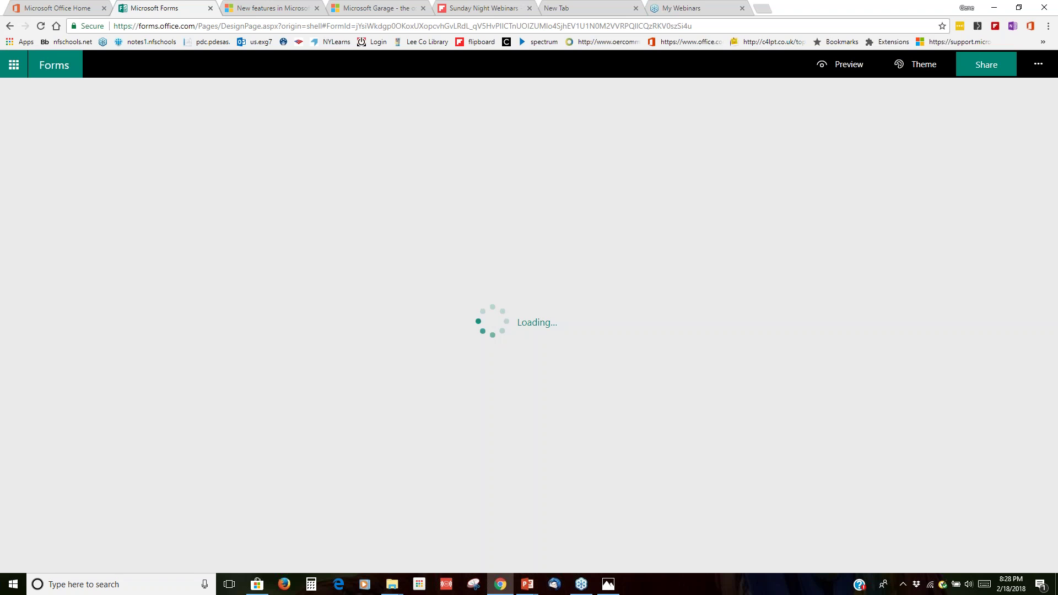
scroll(414, 248, down, 20)
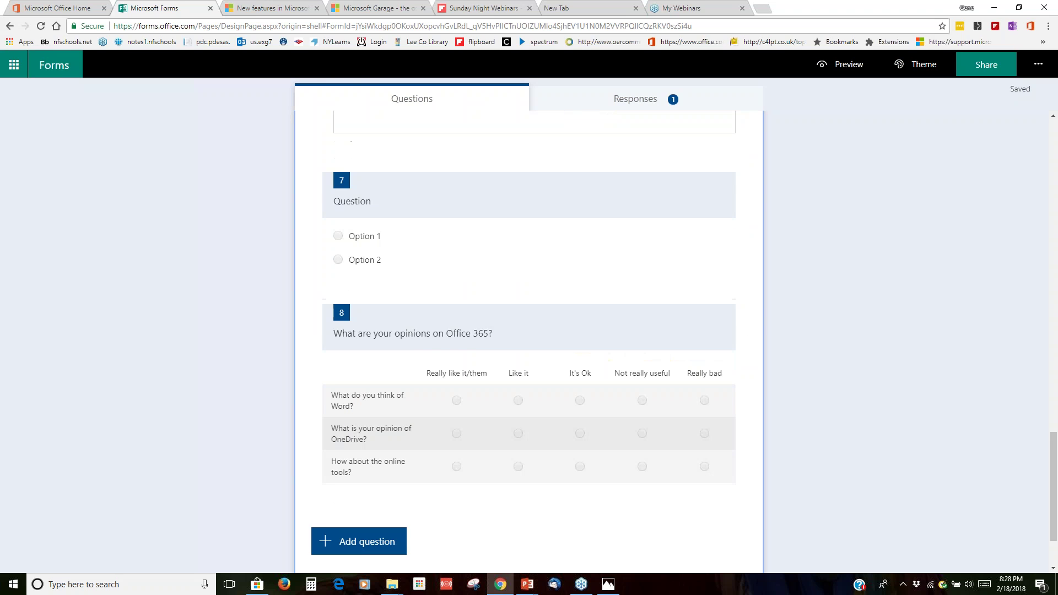
scroll(419, 249, up, 20)
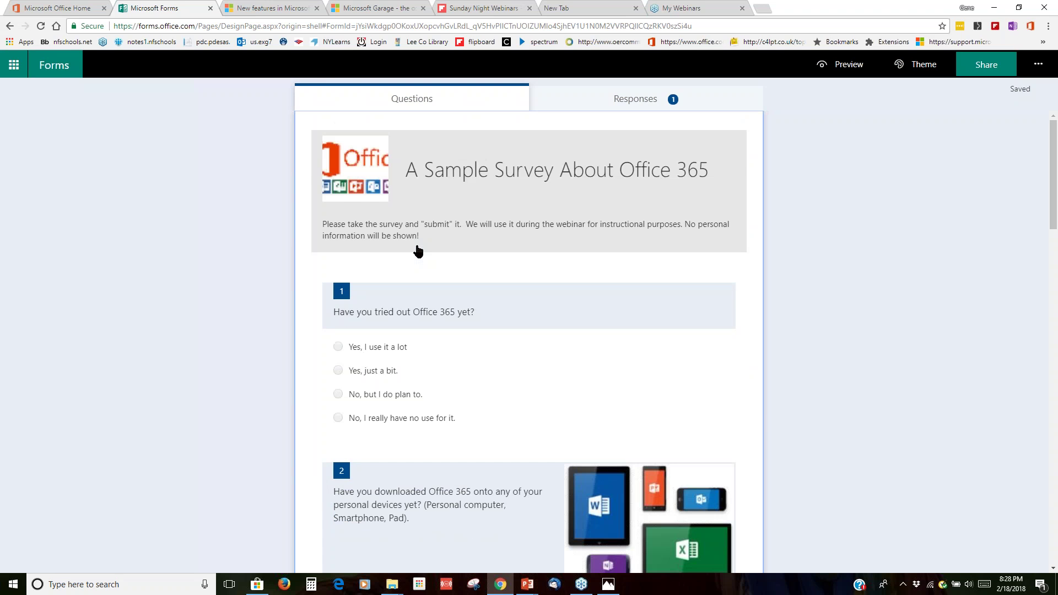
click(5, 32)
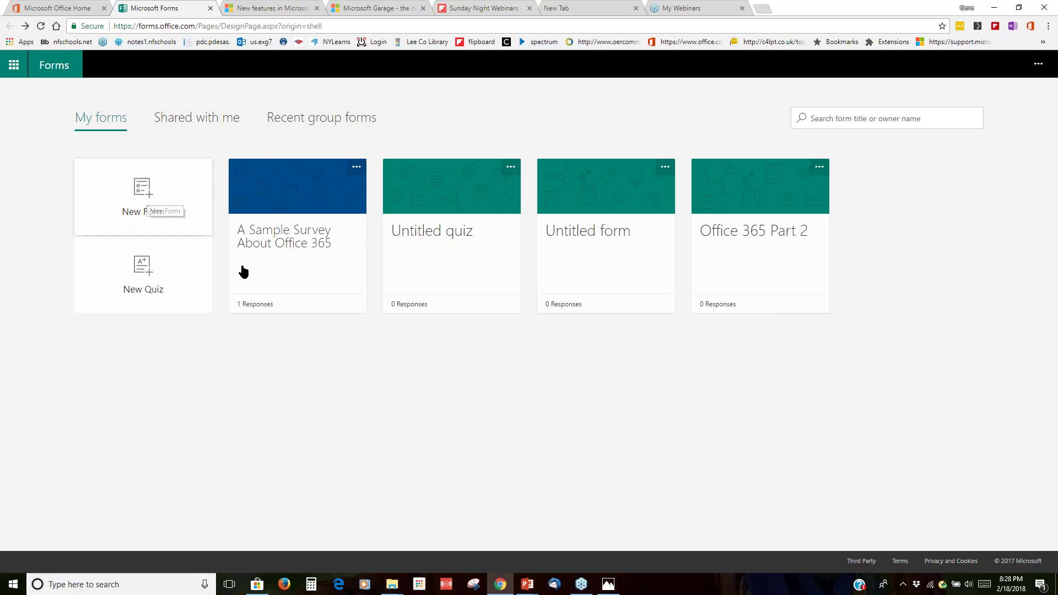
click(270, 246)
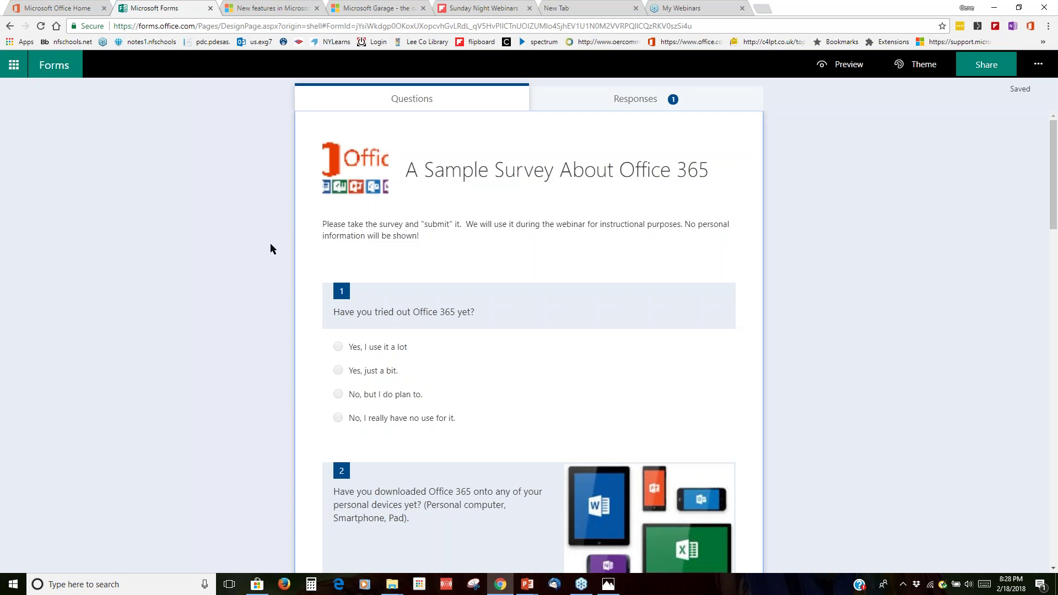
scroll(590, 246, down, 12)
scroll(590, 246, up, 15)
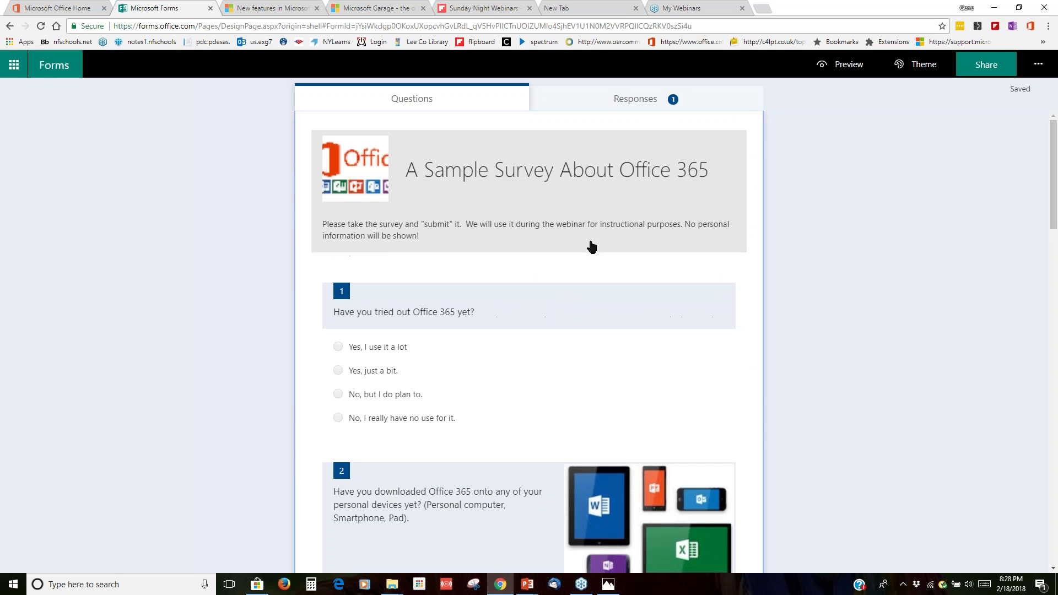
click(10, 27)
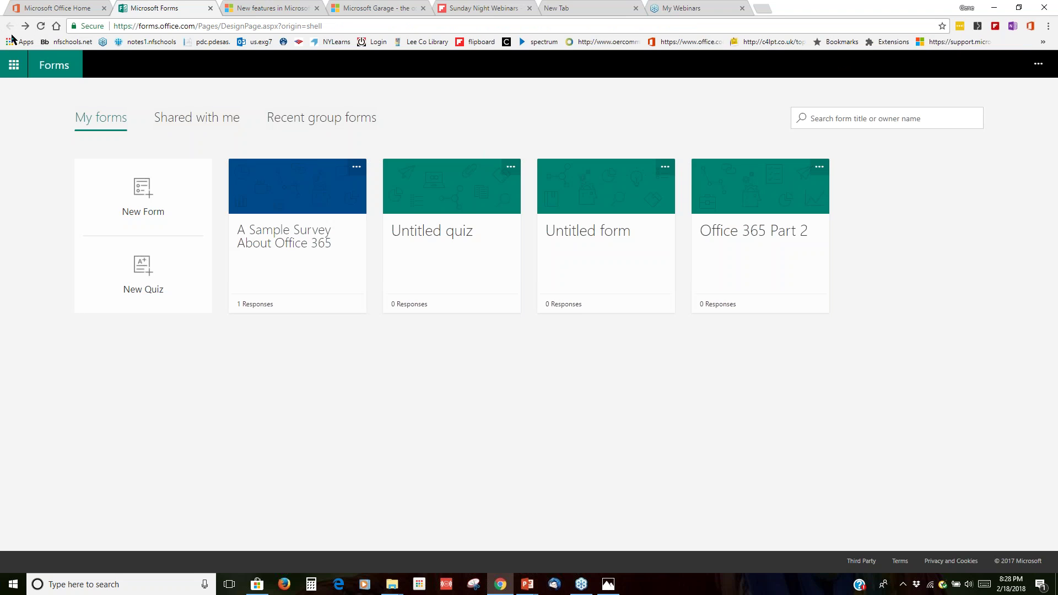
- View the questions of the "Office 365 Part 2" form, revisit it once from the form list, and return to My forms
click(760, 237)
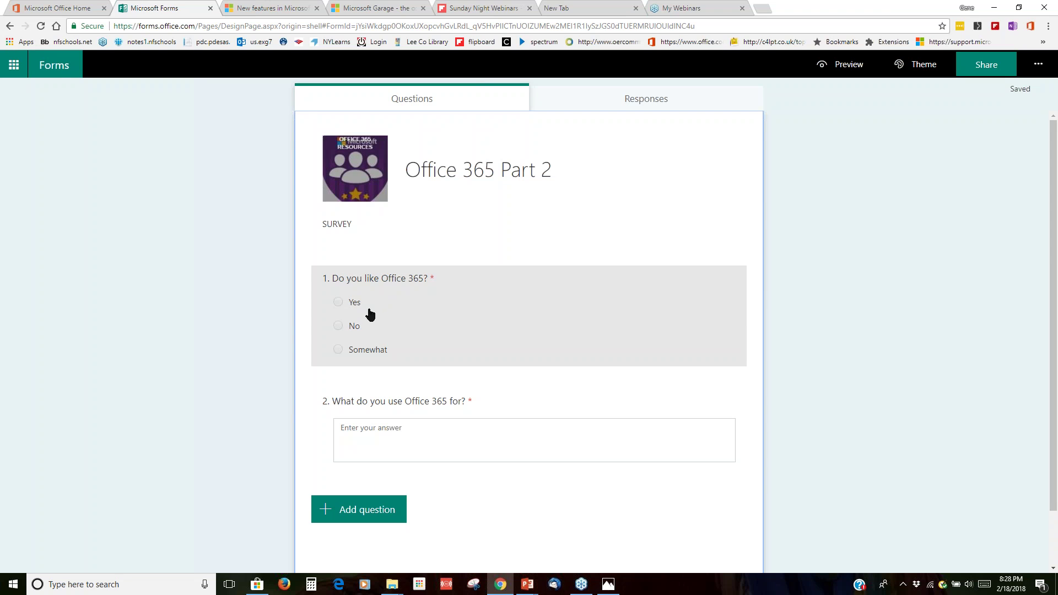
scroll(425, 359, down, 1)
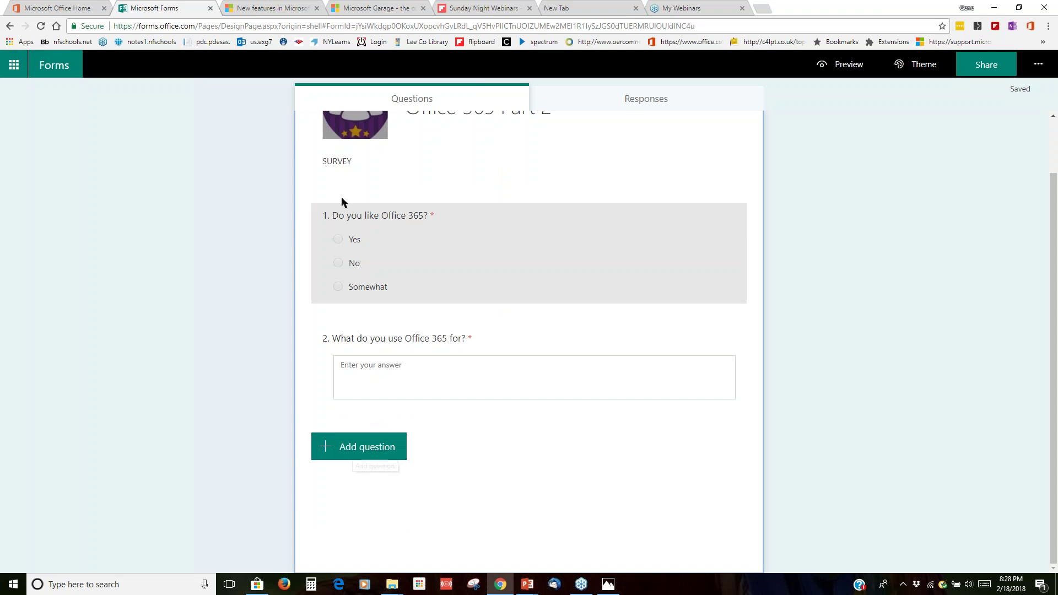
click(49, 67)
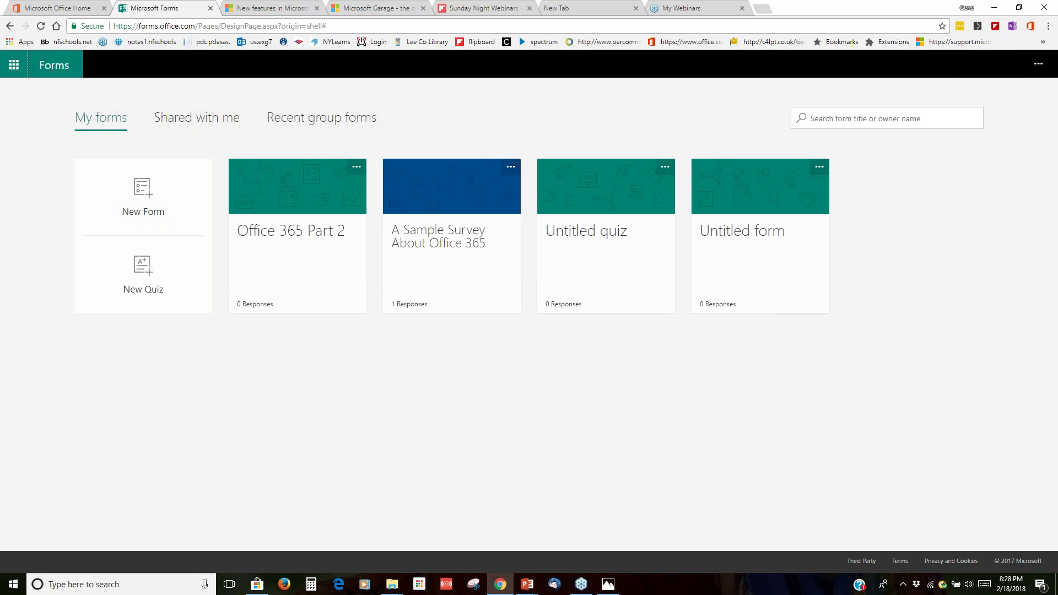
click(308, 241)
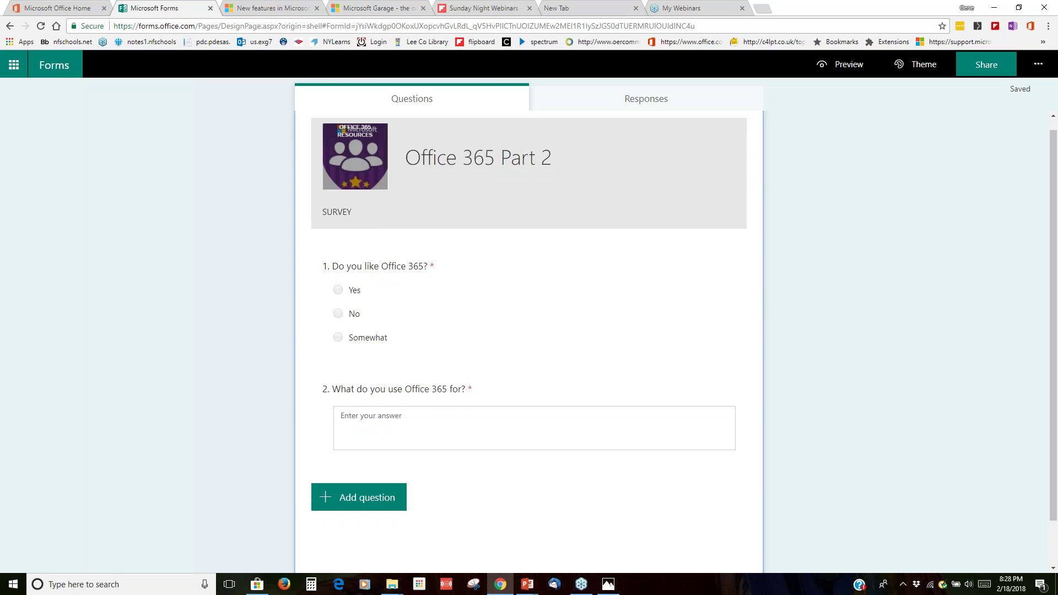
click(10, 26)
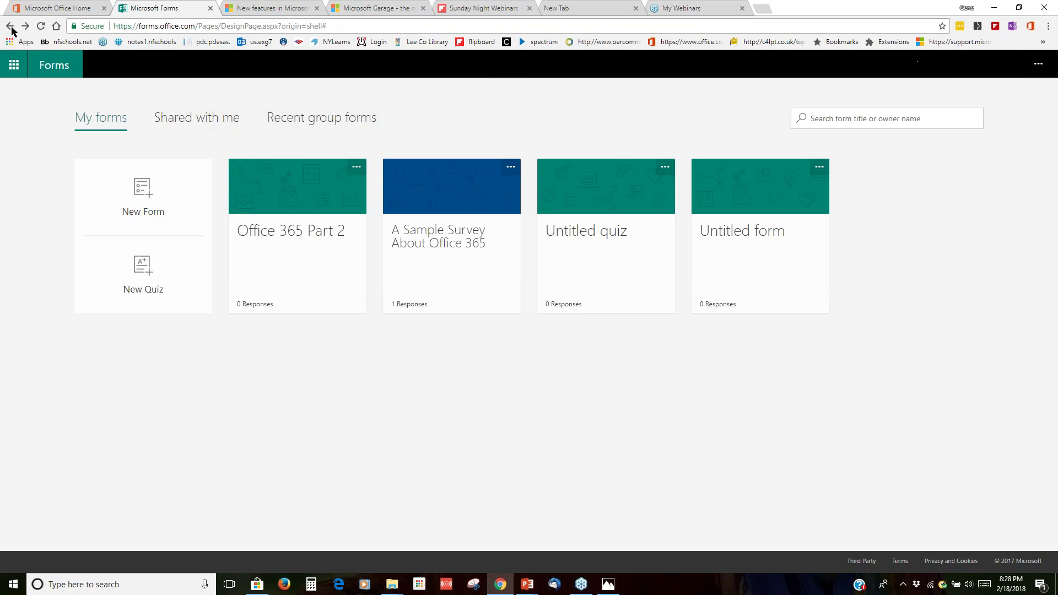
- Open "A Sample Survey About Office 365" and examine questions 1 to 4, including their answer options and pictures
click(470, 237)
scroll(642, 245, down, 20)
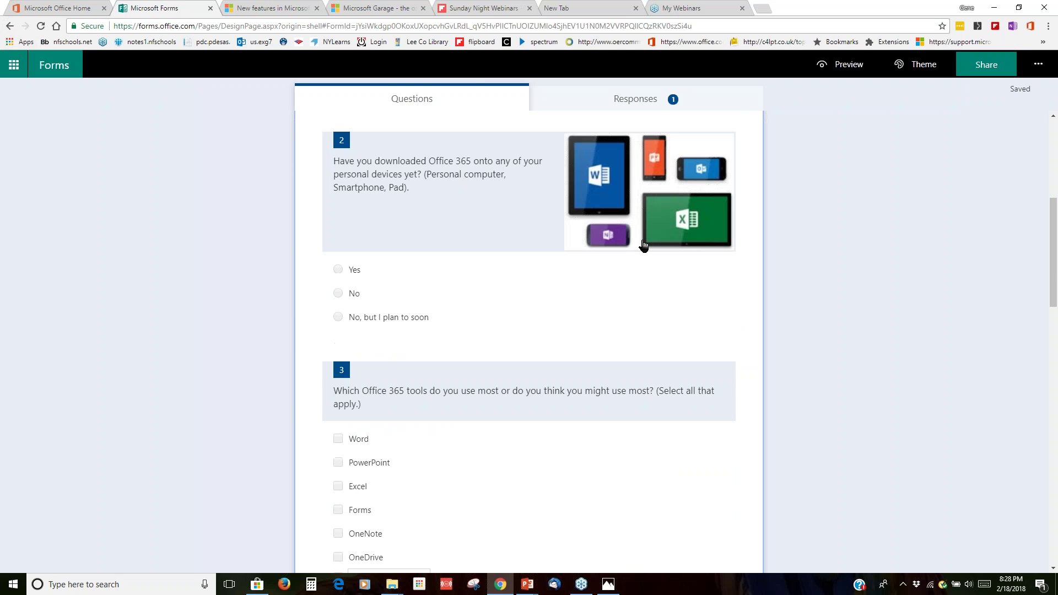
scroll(586, 263, up, 8)
scroll(533, 265, up, 15)
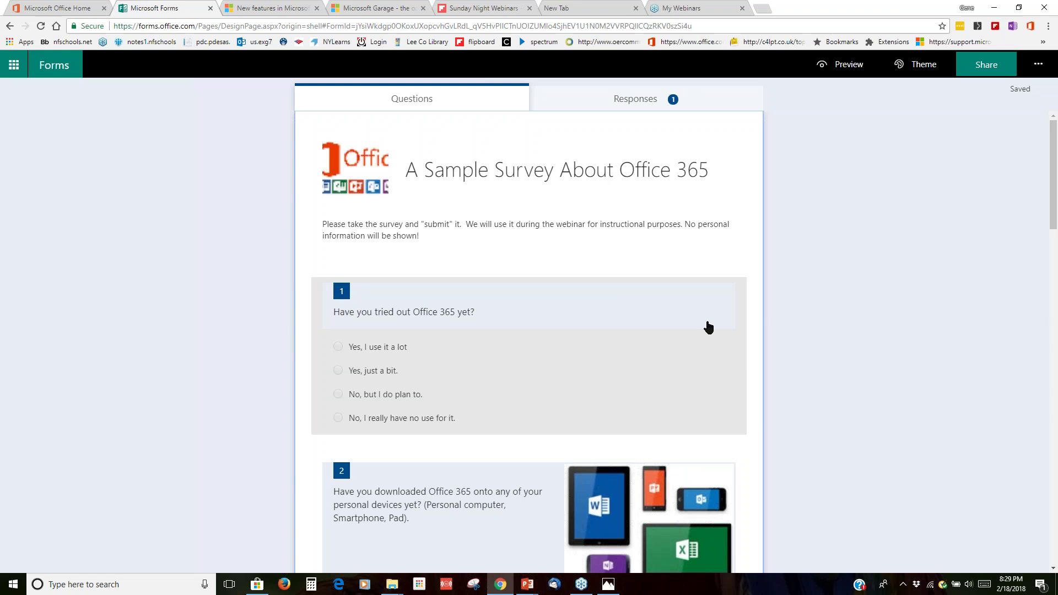
scroll(861, 326, down, 6)
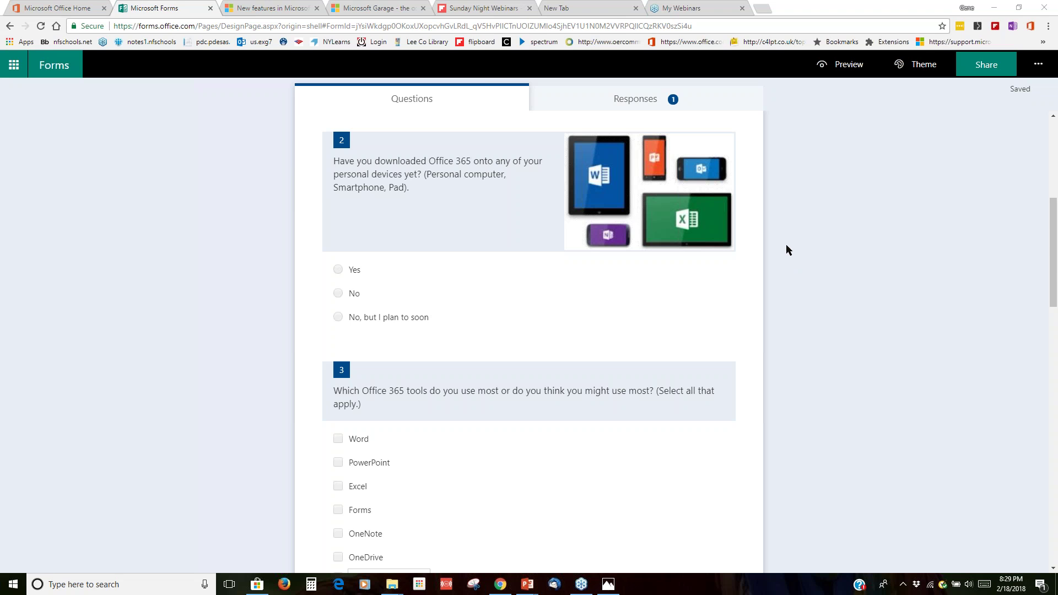
scroll(787, 245, down, 2)
scroll(787, 245, up, 2)
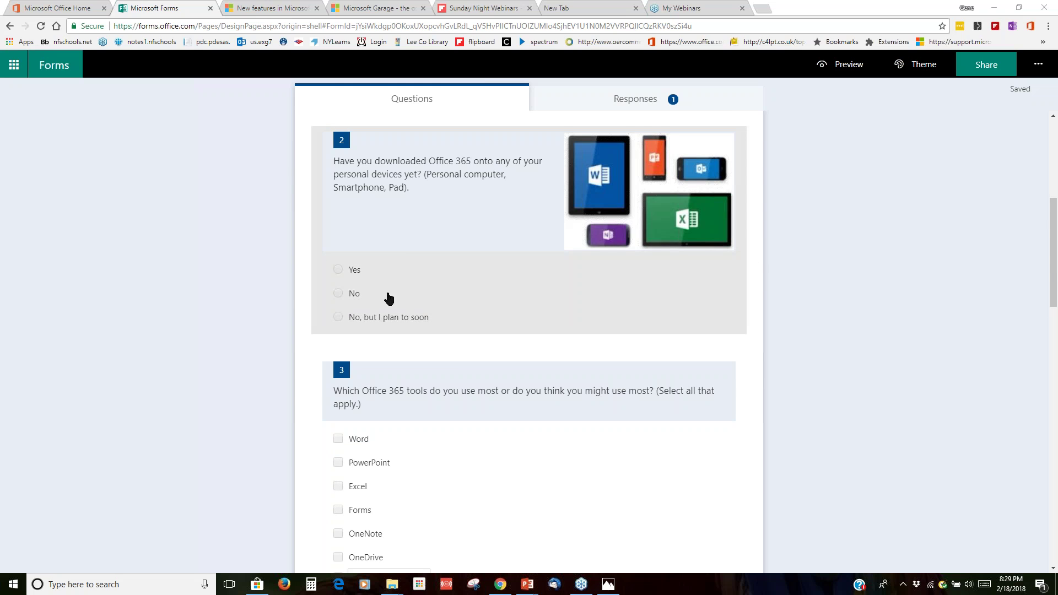
scroll(427, 236, down, 5)
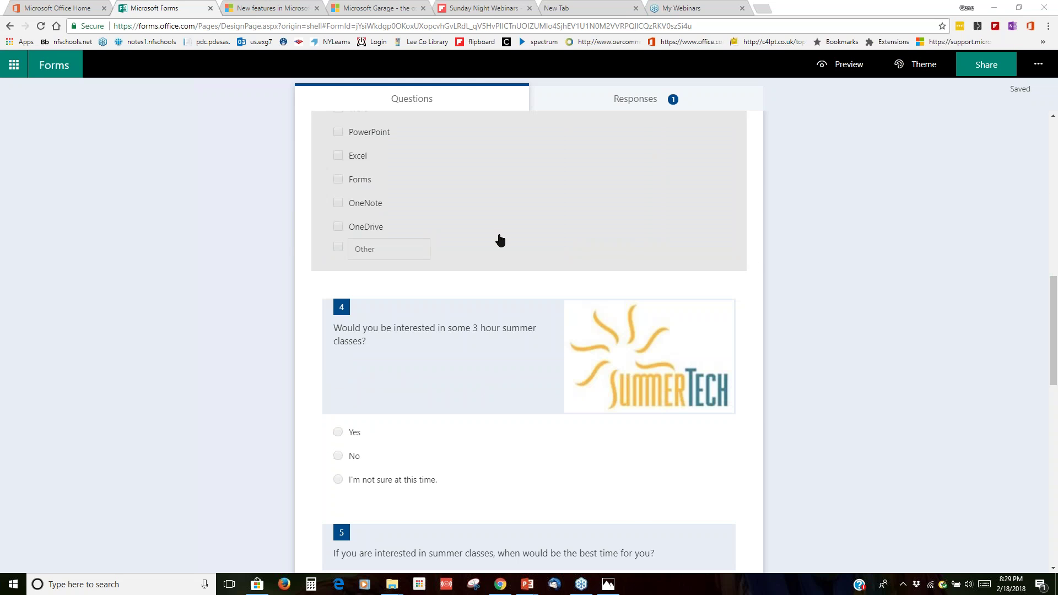
scroll(501, 300, up, 10)
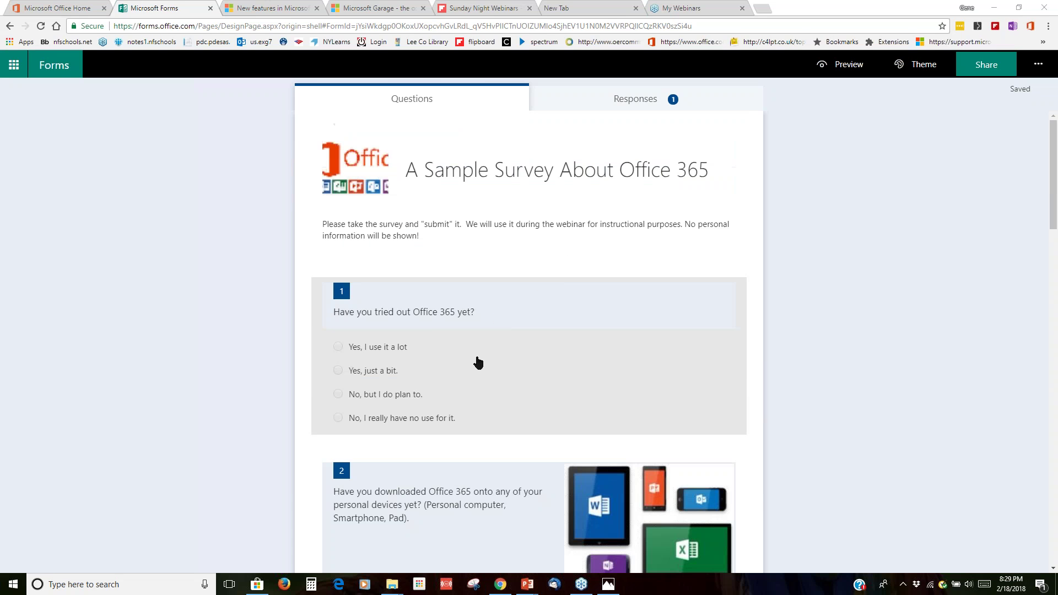
- Examine the survey's remaining questions, from the summer class time and comments questions to the opinion grid in question 8
scroll(477, 359, down, 5)
scroll(492, 349, down, 12)
scroll(494, 345, up, 6)
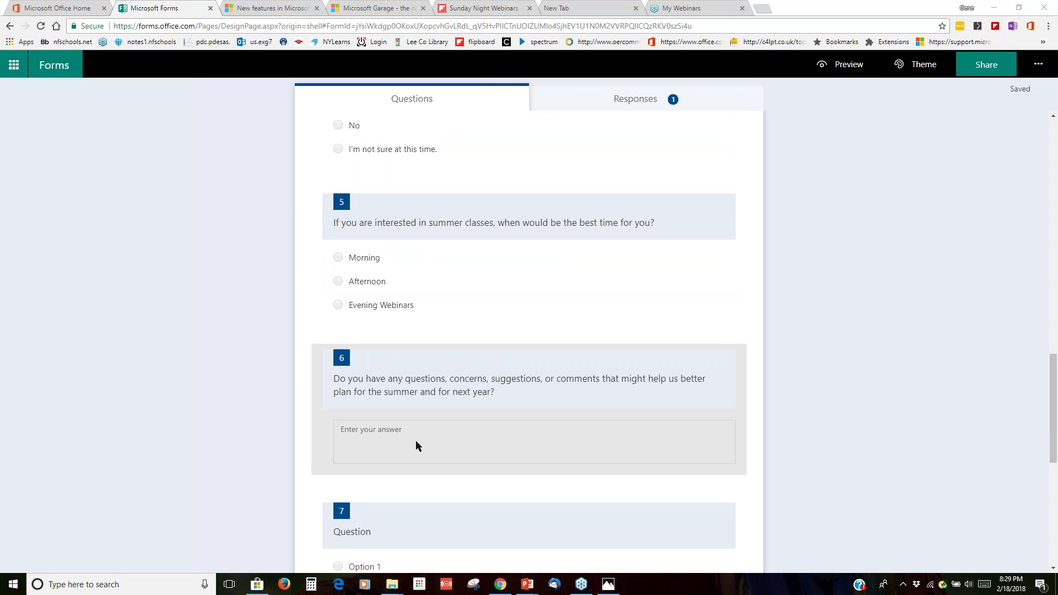
scroll(417, 440, down, 6)
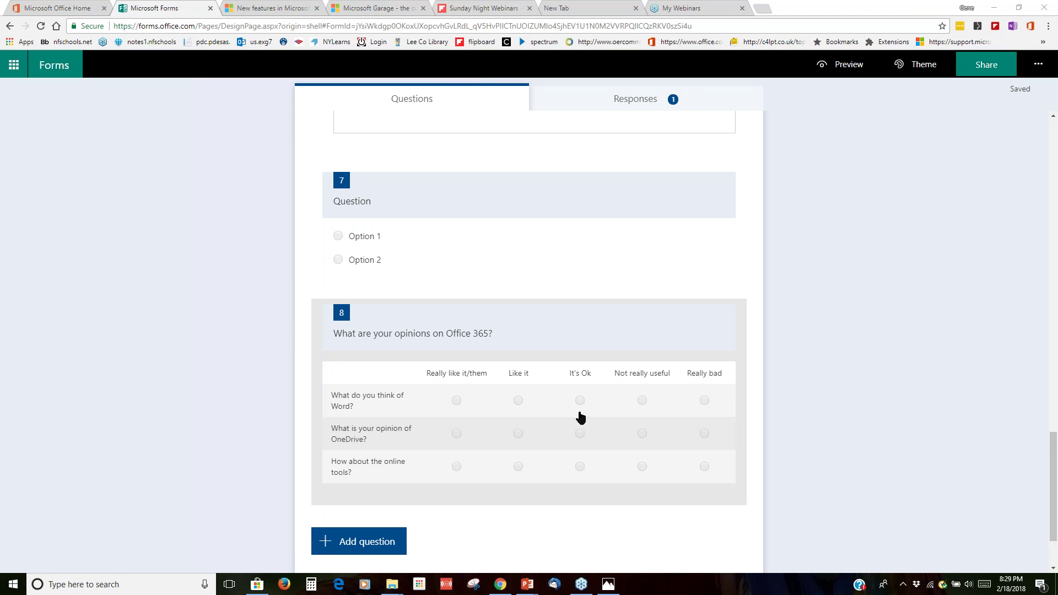
- Show the question types that can be added below question 8, including the additional Ranking and Likert types
scroll(768, 370, down, 2)
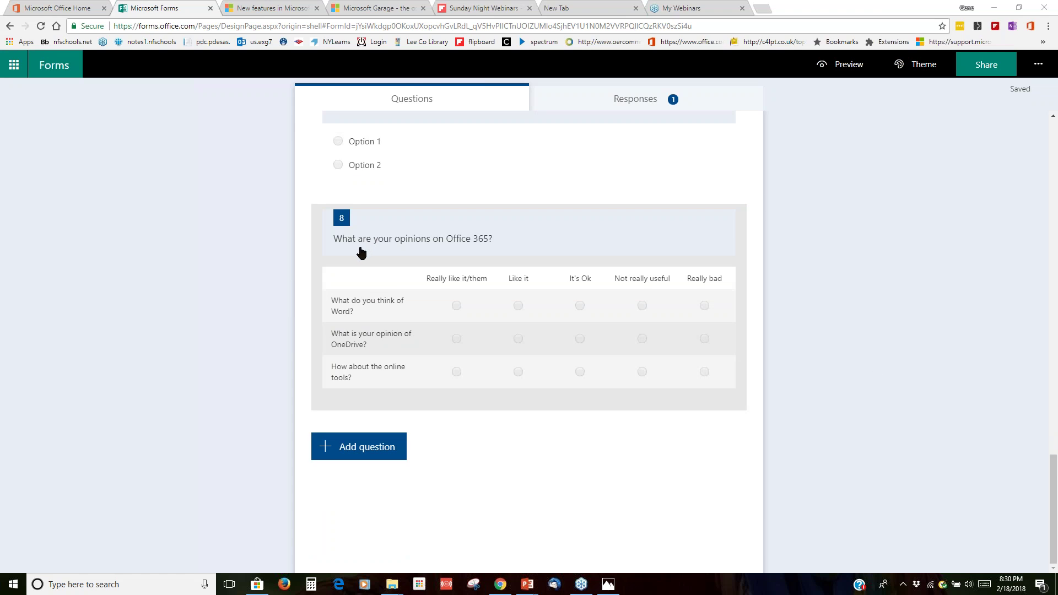
click(364, 446)
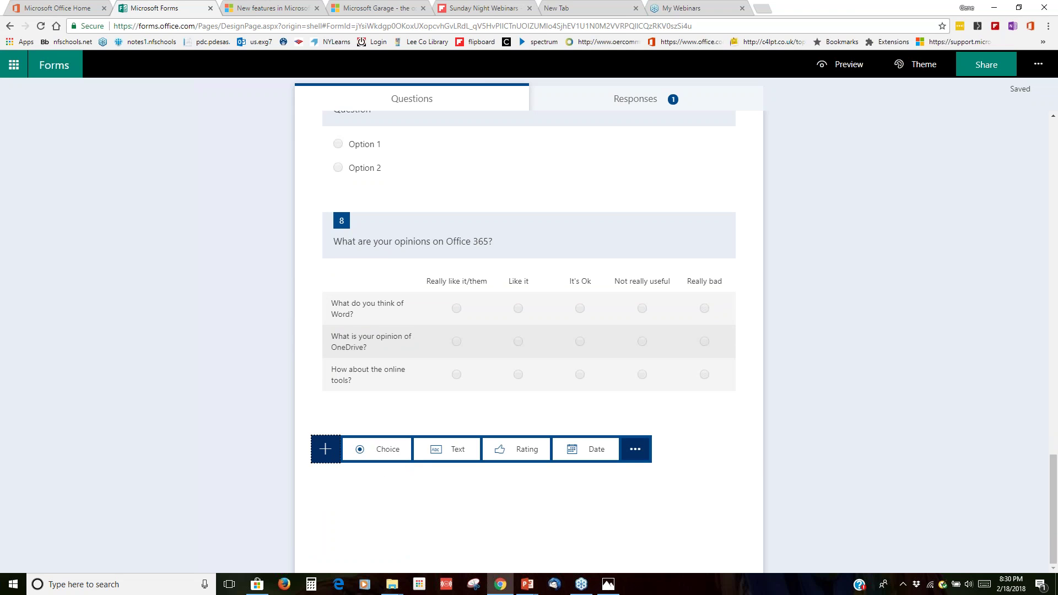
click(633, 450)
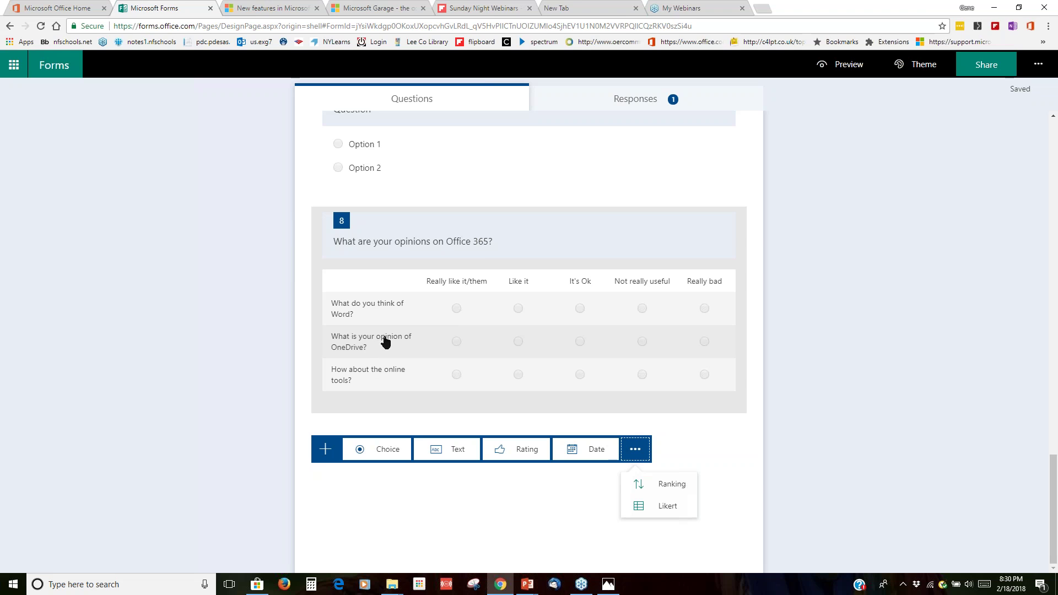
- Add a Likert question below question 8 with the title "WHAT ARE YOUR OPINIONS ON OFFICE 365?"
click(448, 419)
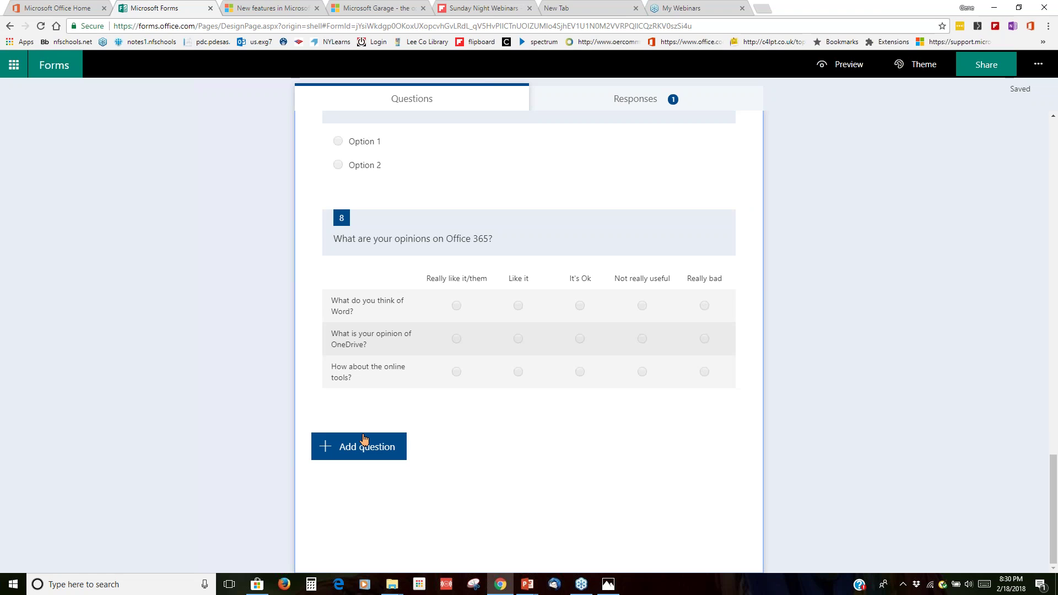
click(325, 449)
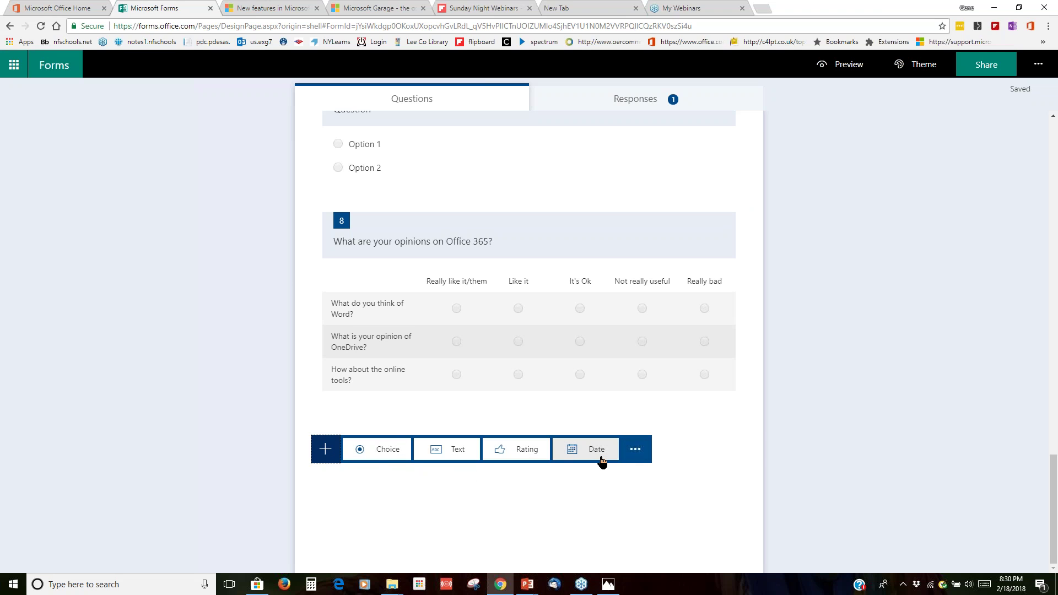
click(636, 453)
click(636, 452)
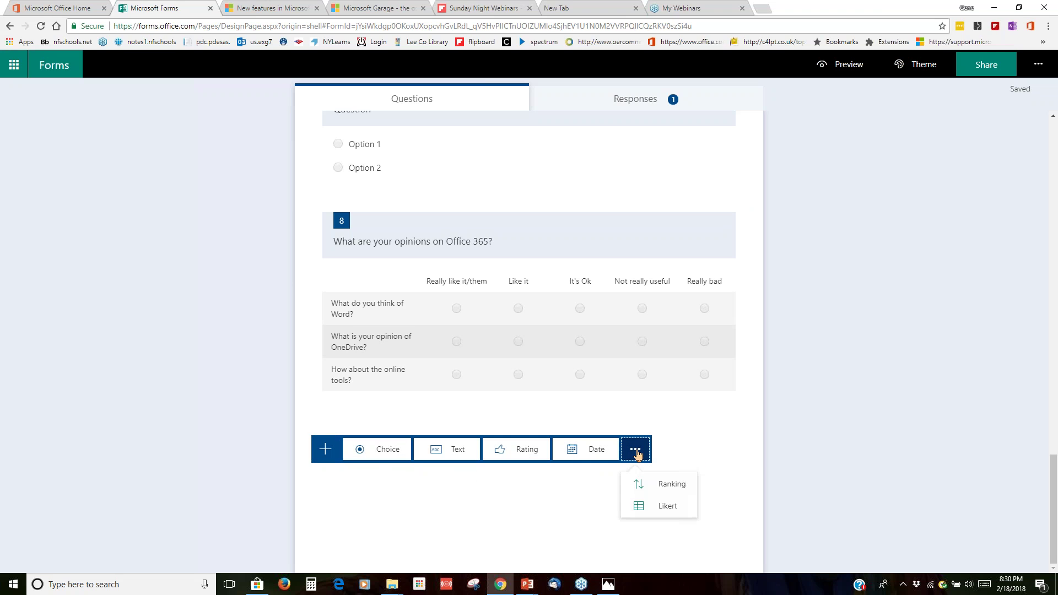
click(668, 507)
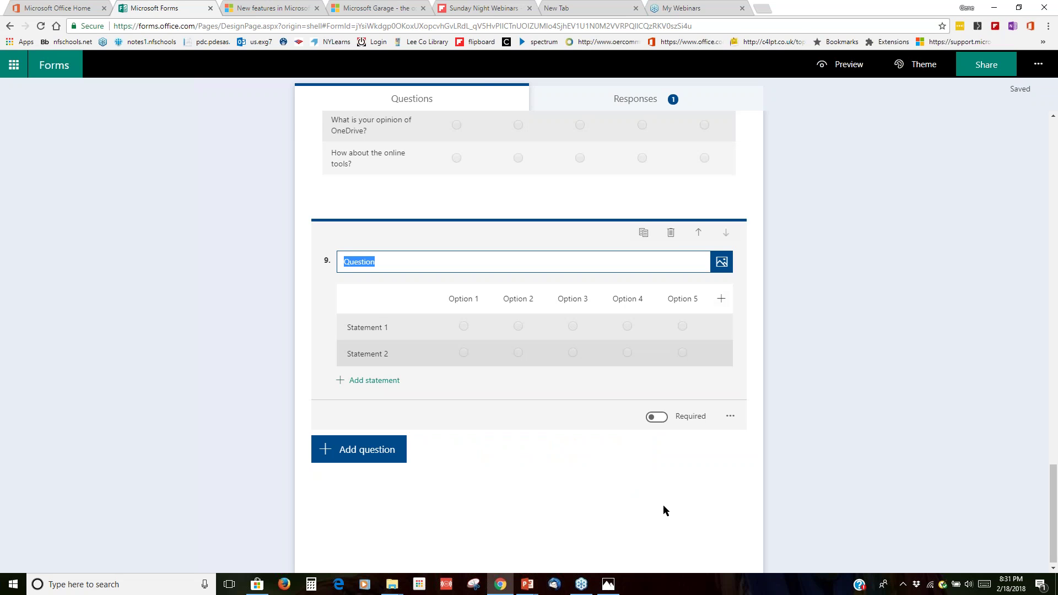
text(WHAT ARE YOUR O)
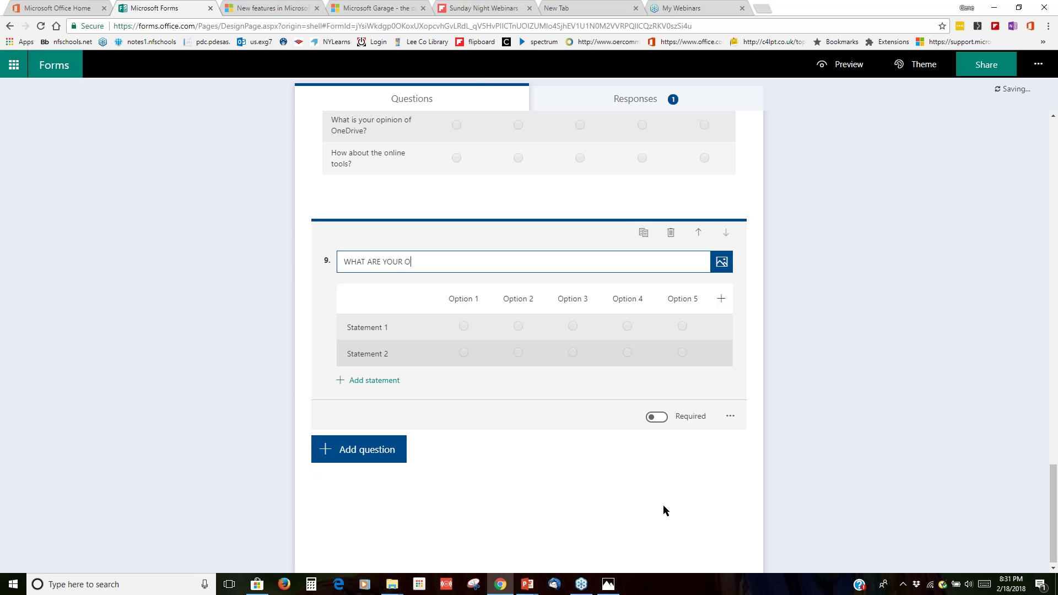
text(PINIONS ON OFFICE 365?)
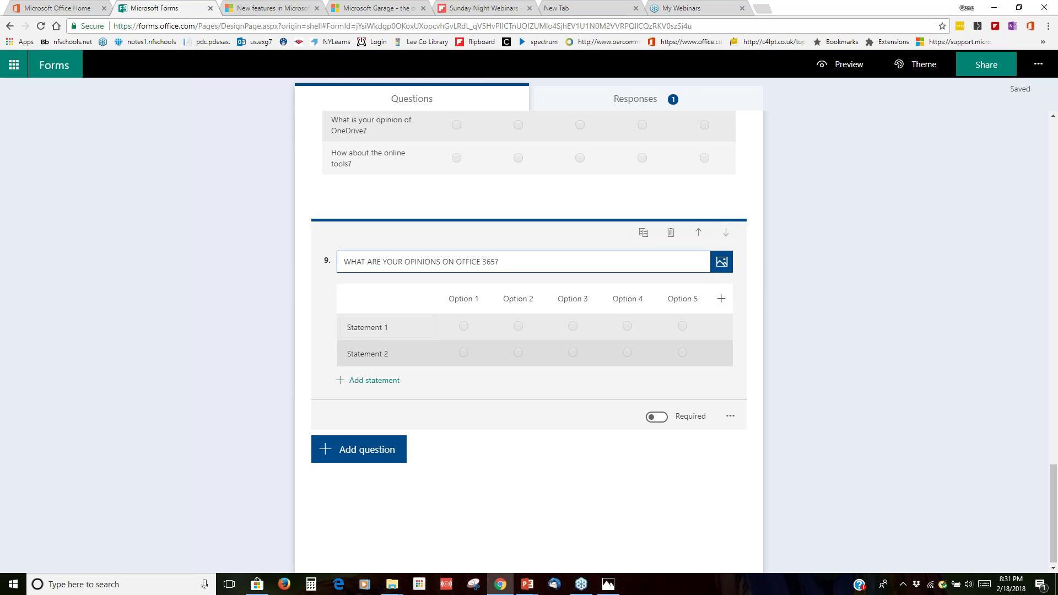
- Set the first statement of Likert question 9 to "Do you like Word?"
click(378, 329)
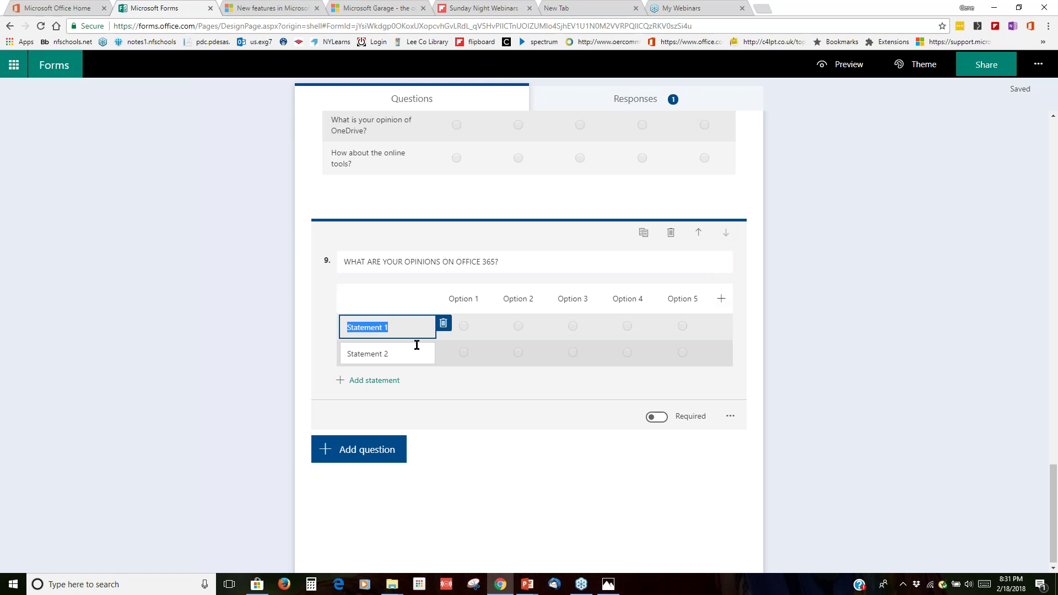
text(Do yo)
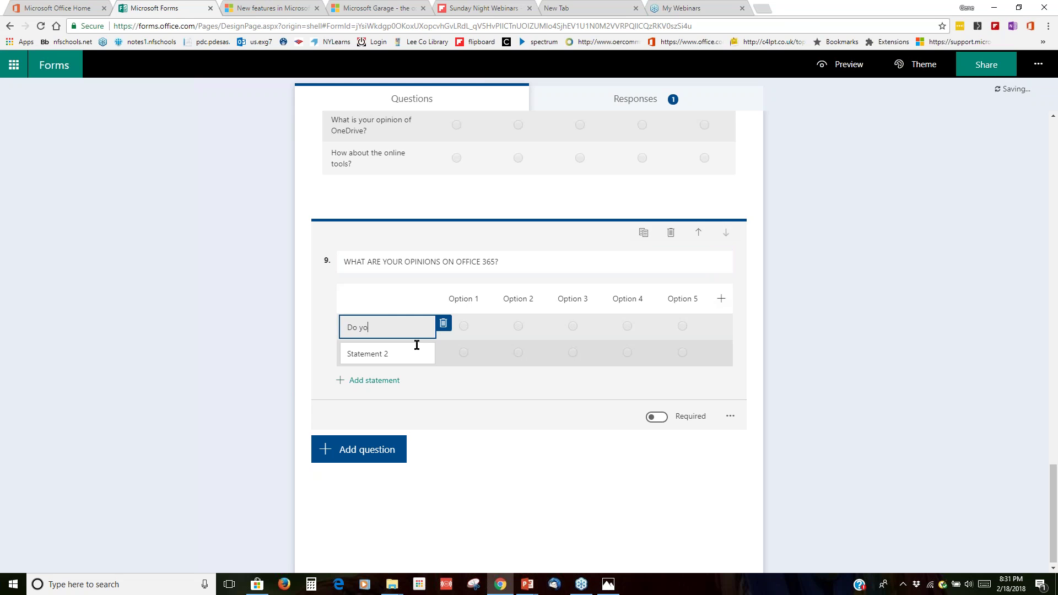
text(u like)
text(Word?)
- Label the five answer options of question 9 "Really Like it", "Like it", "Ok", "Not so good" and "Bad"
click(455, 300)
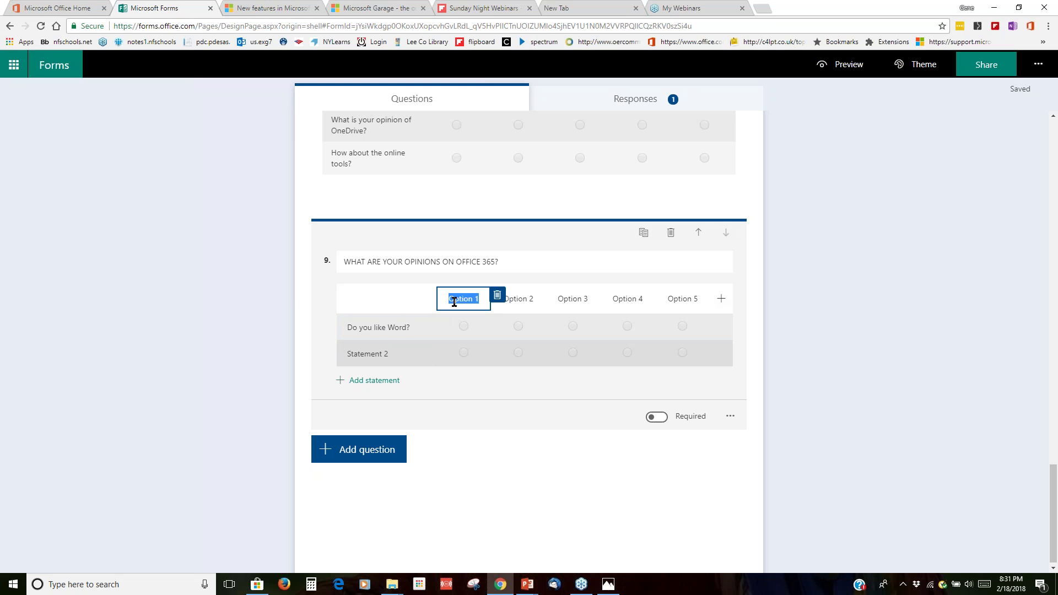
text(Really Like it)
click(522, 300)
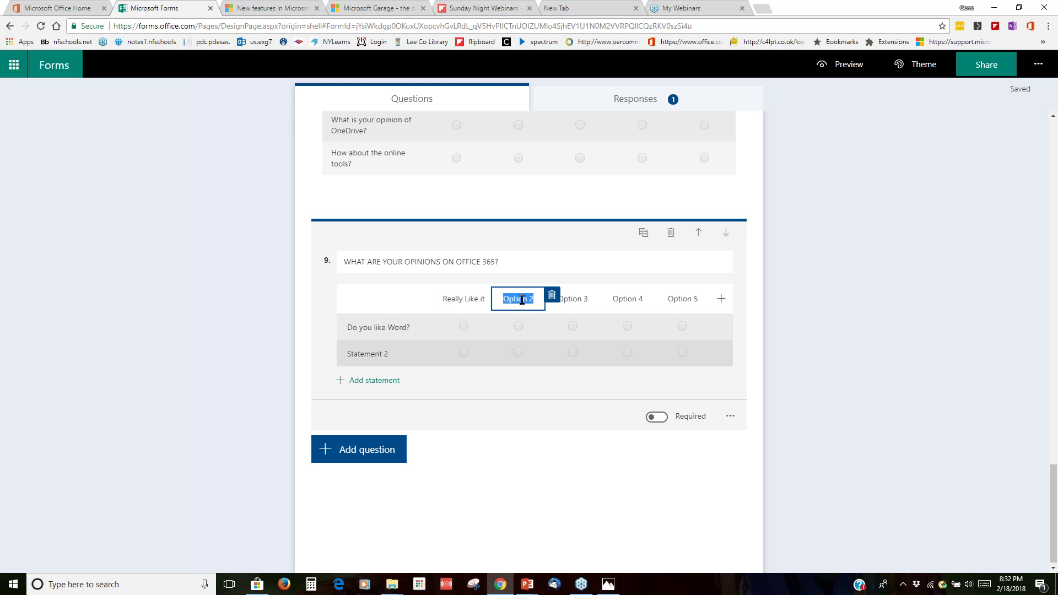
text(Like it)
click(579, 303)
text(Ok)
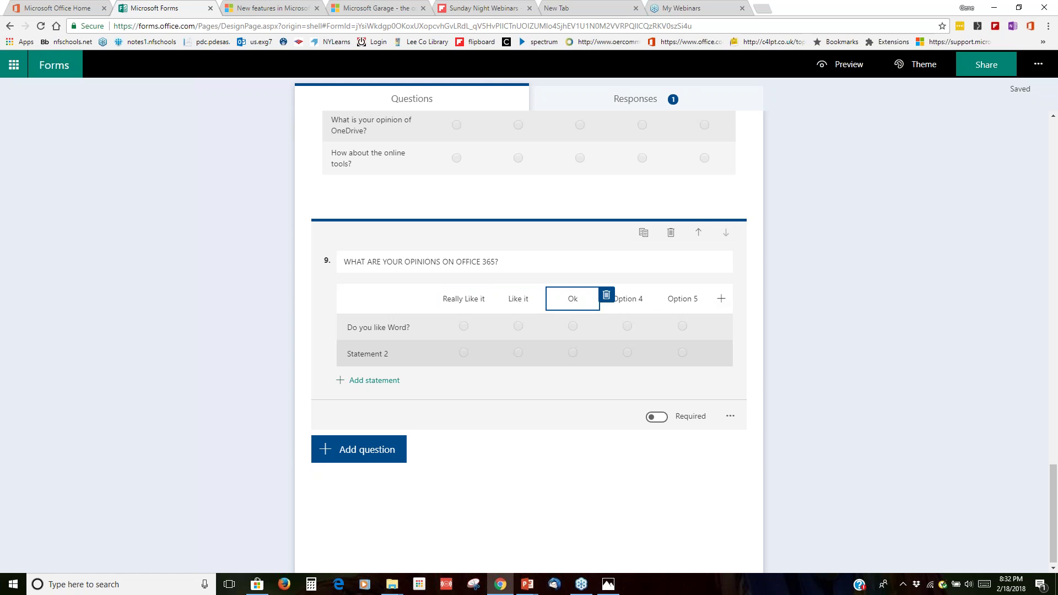
key(Tab)
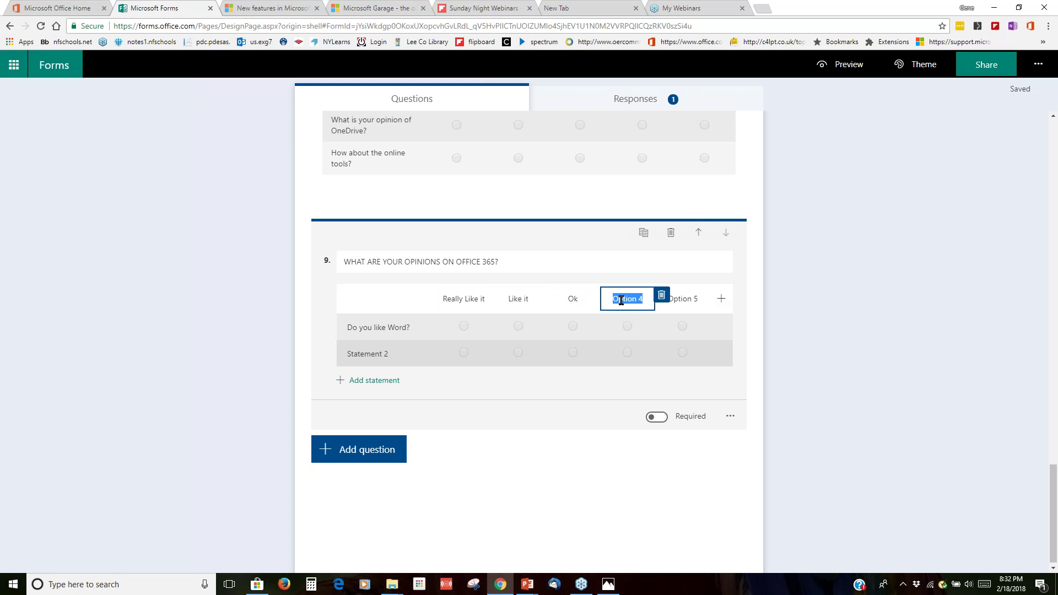
text(Not so mgood)
click(633, 298)
key(BackSpace)
click(683, 299)
text(Bad)
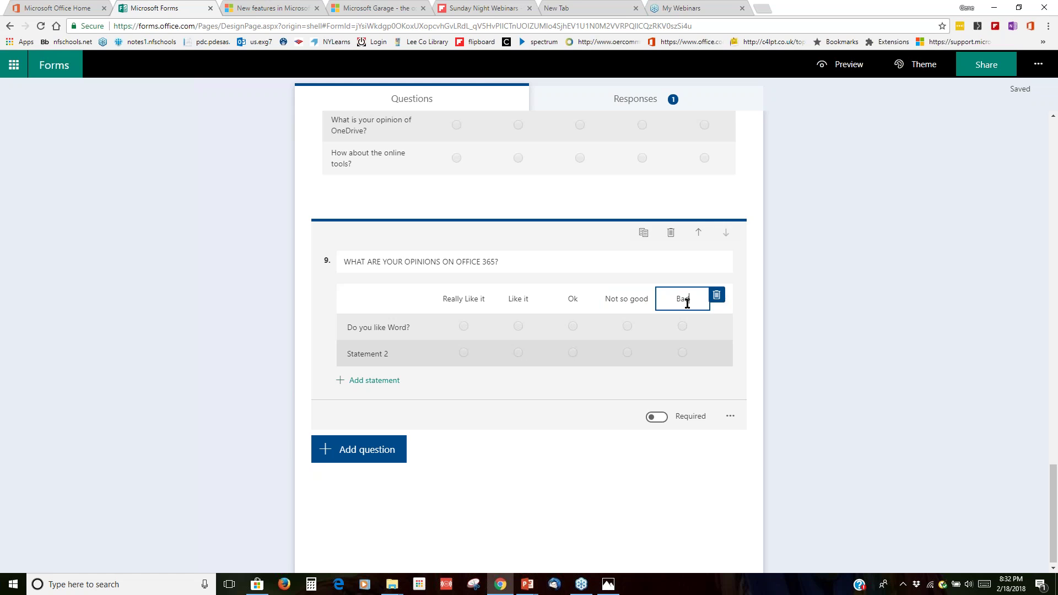
- Add a sixth answer option labelled "It really stinks!" to question 9
click(740, 306)
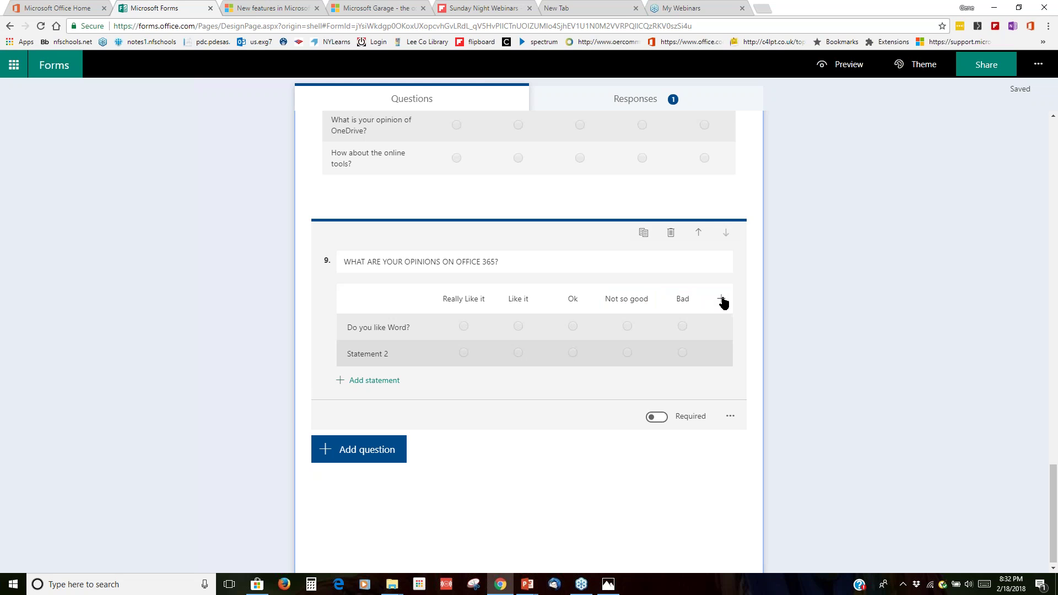
click(722, 299)
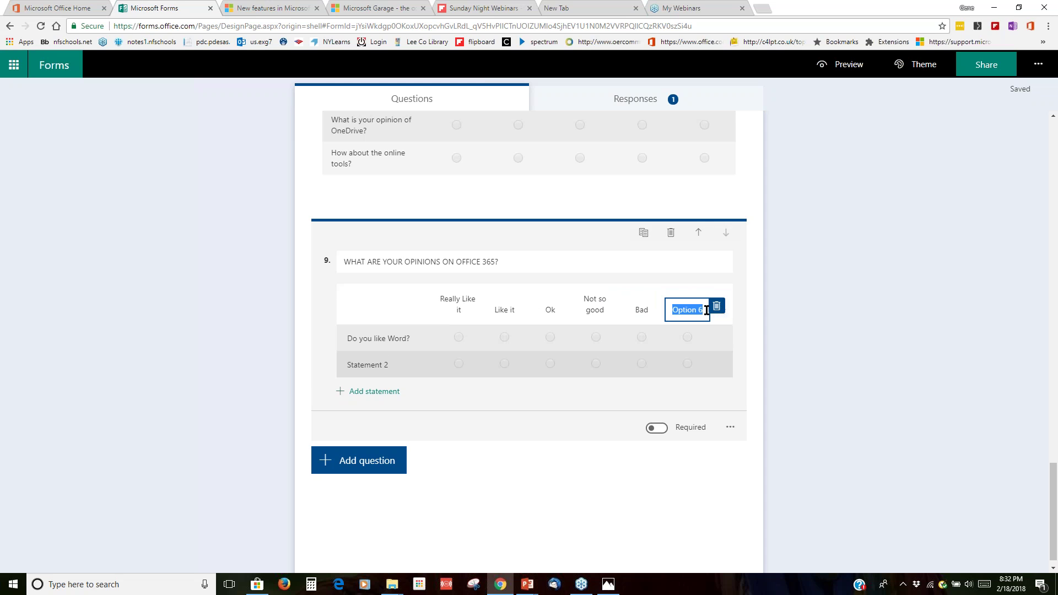
text(It really stinks)
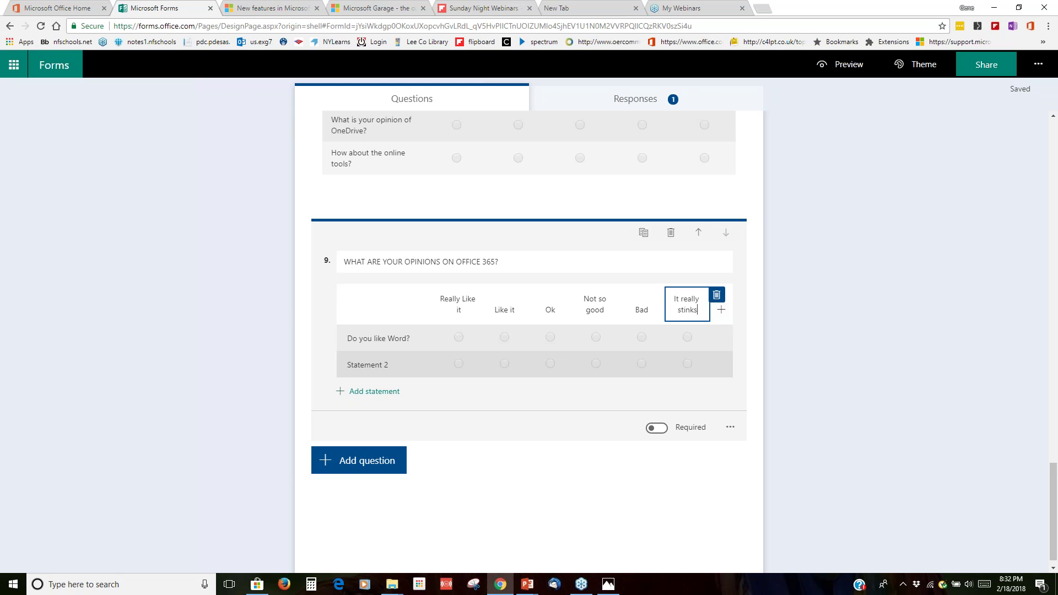
text(!)
click(616, 375)
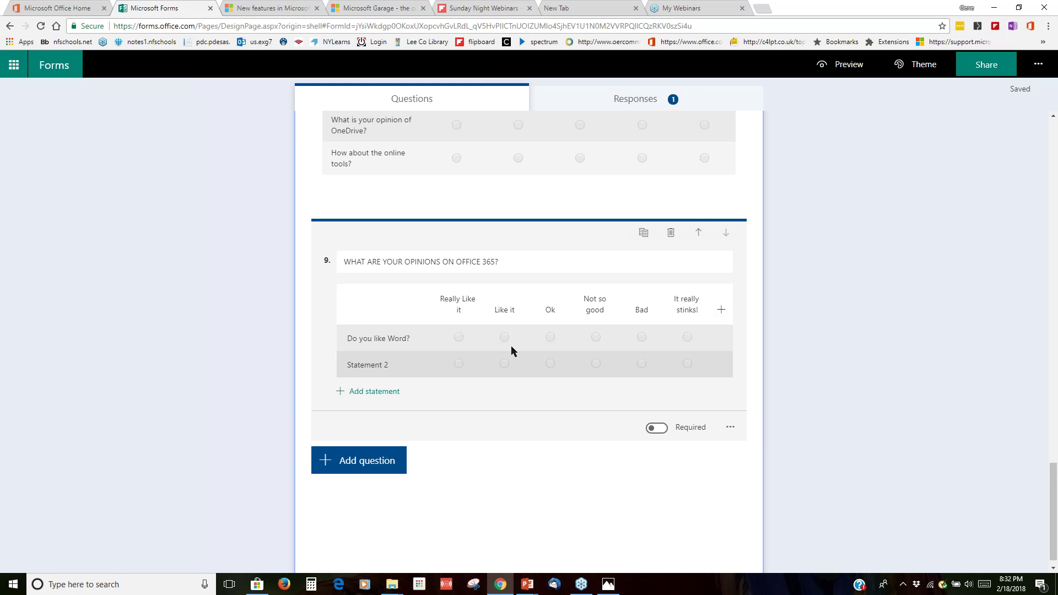
- Set the second statement of question 9 to "One Drive?" and add a third statement "PowerPoint?"
click(404, 367)
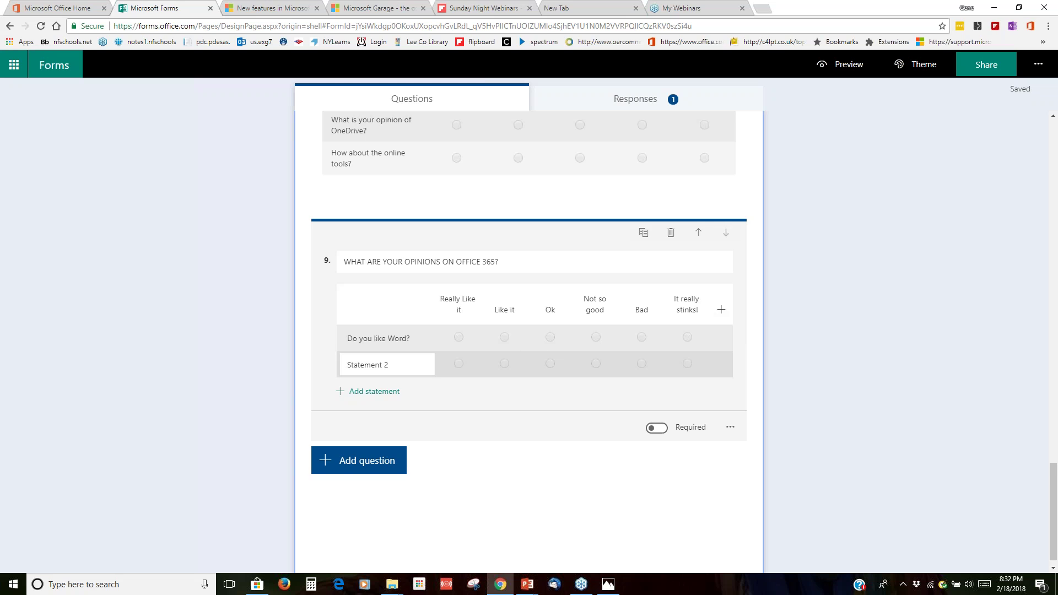
click(405, 367)
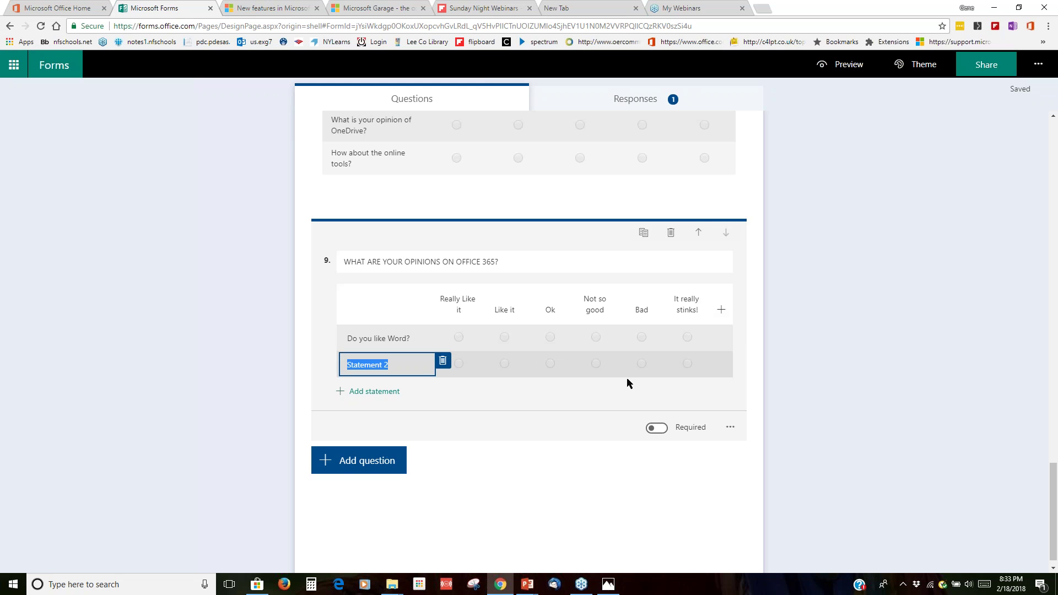
text(On)
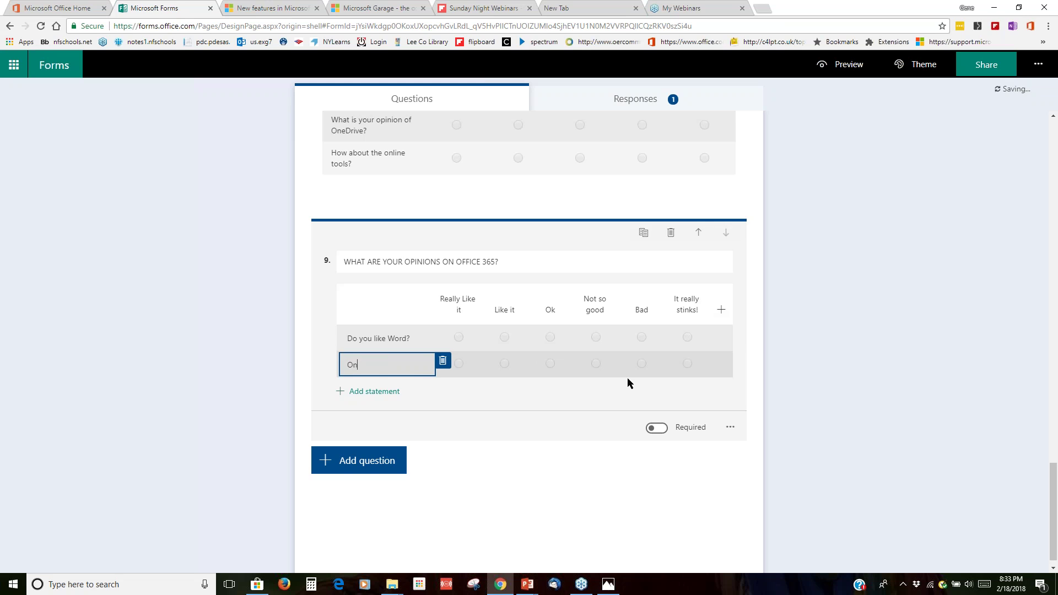
text(e Drive?)
click(563, 356)
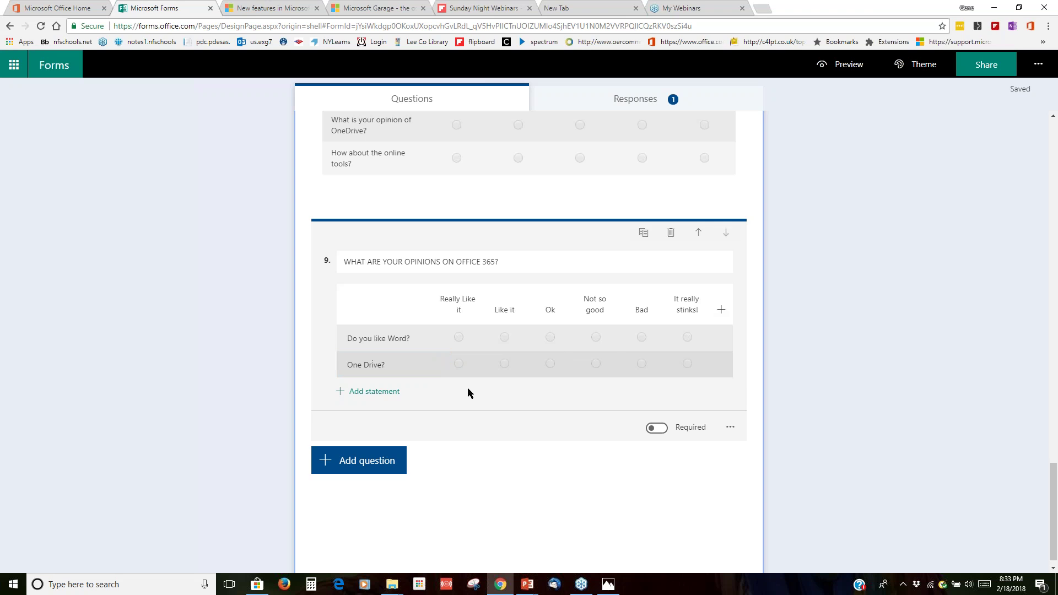
click(369, 393)
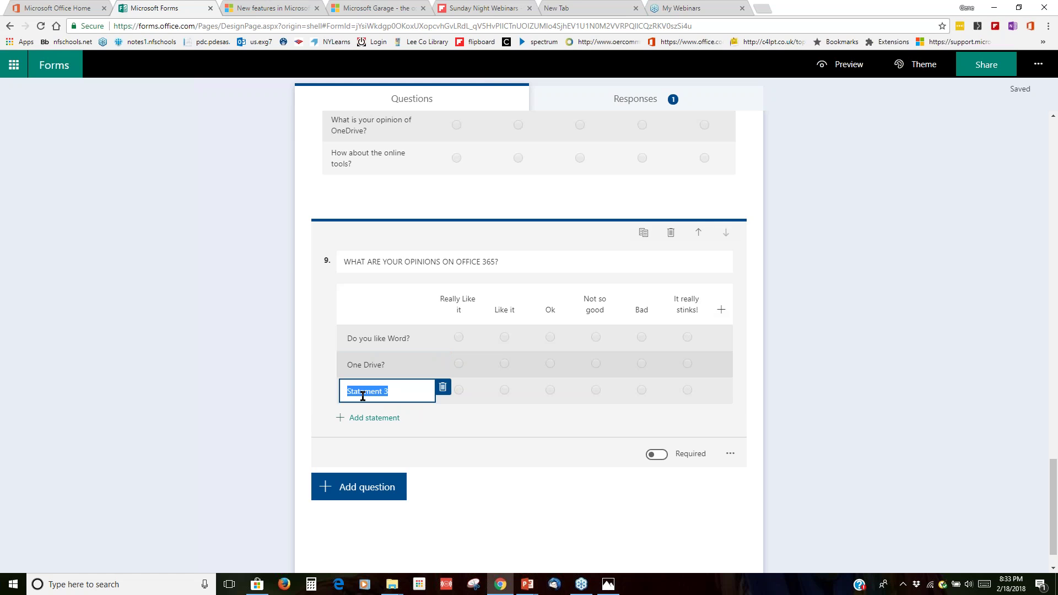
text(Pow)
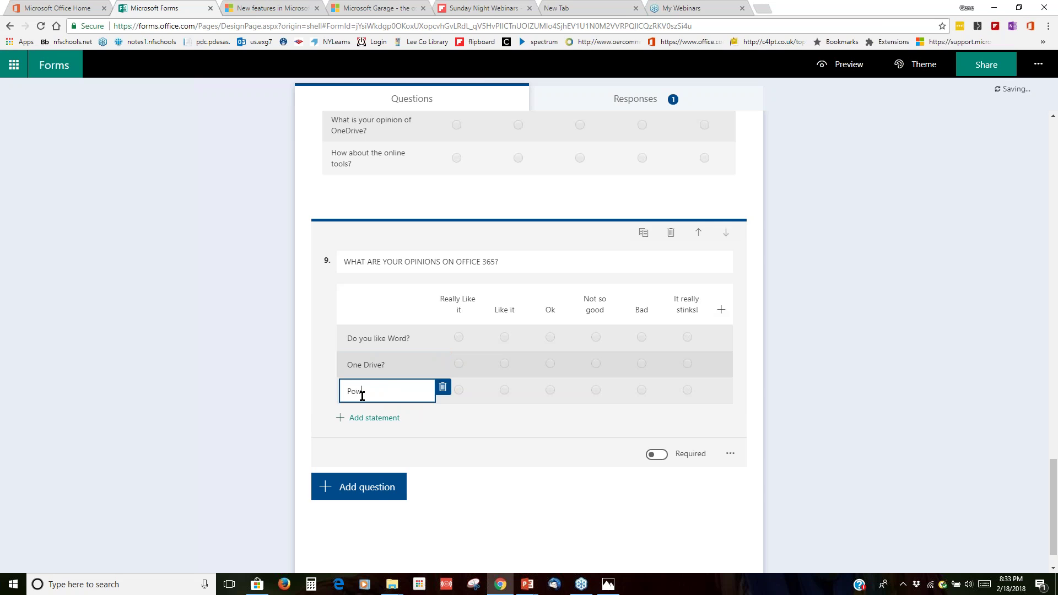
text(erPoint?)
click(422, 422)
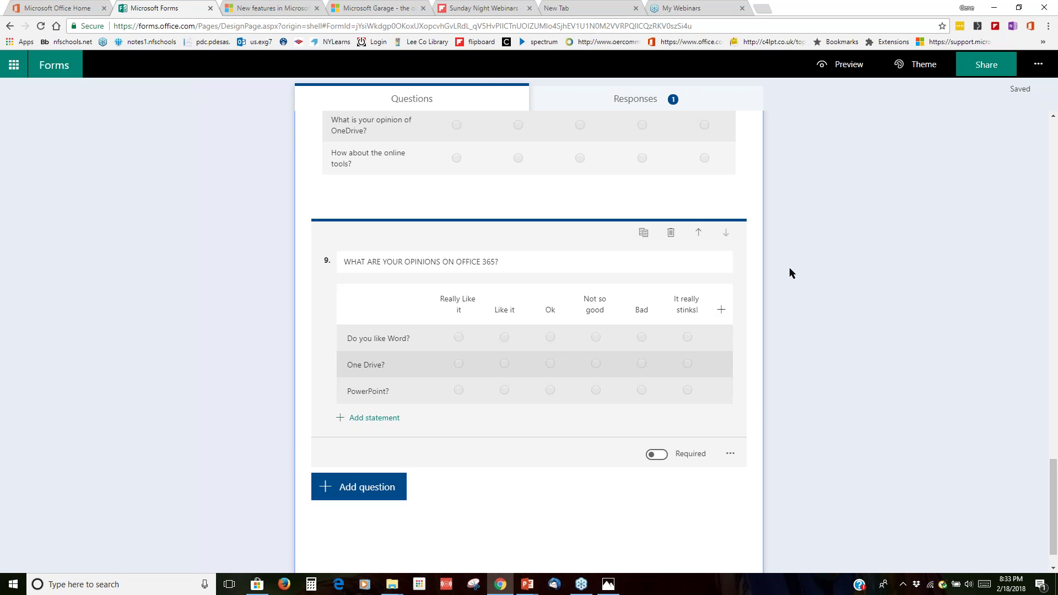
- Return to the beginning of the survey and switch to the Office 365 home page
scroll(799, 279, up, 20)
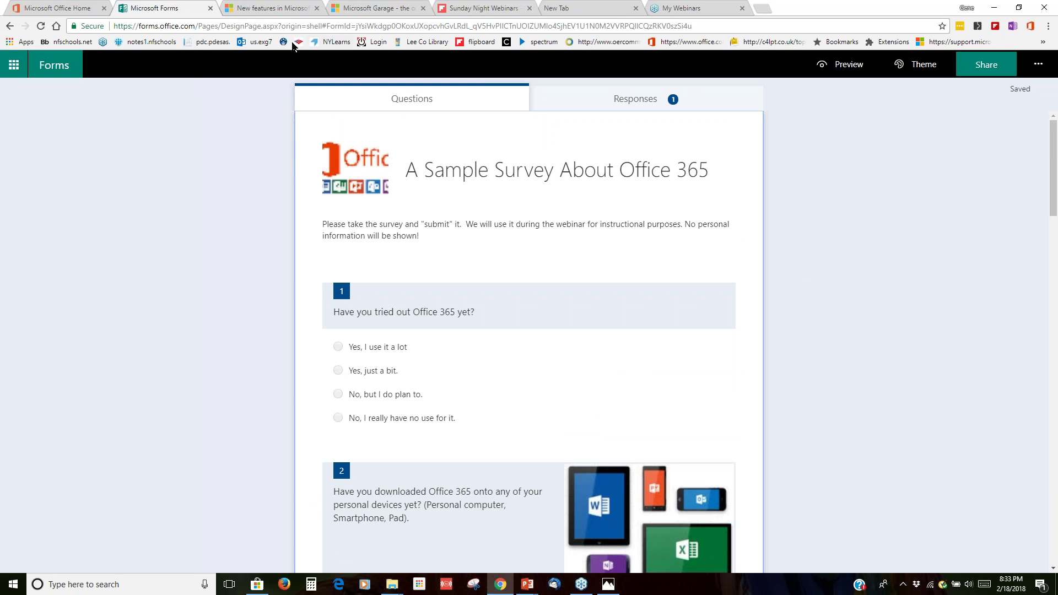
click(80, 10)
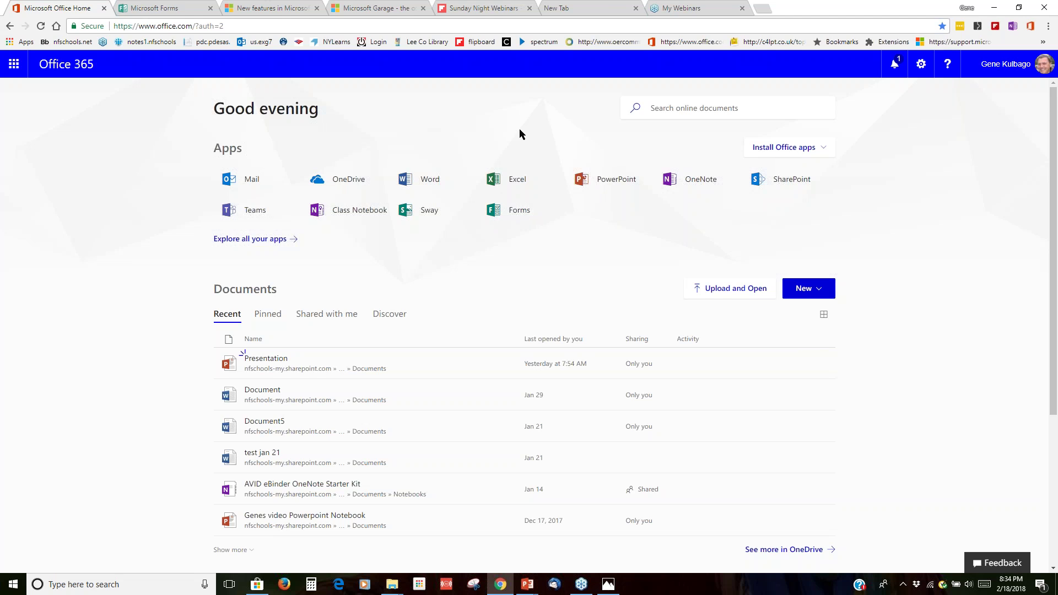
- Minimize the browser, launch Word 2016 from the desktop, and create a blank document
click(992, 9)
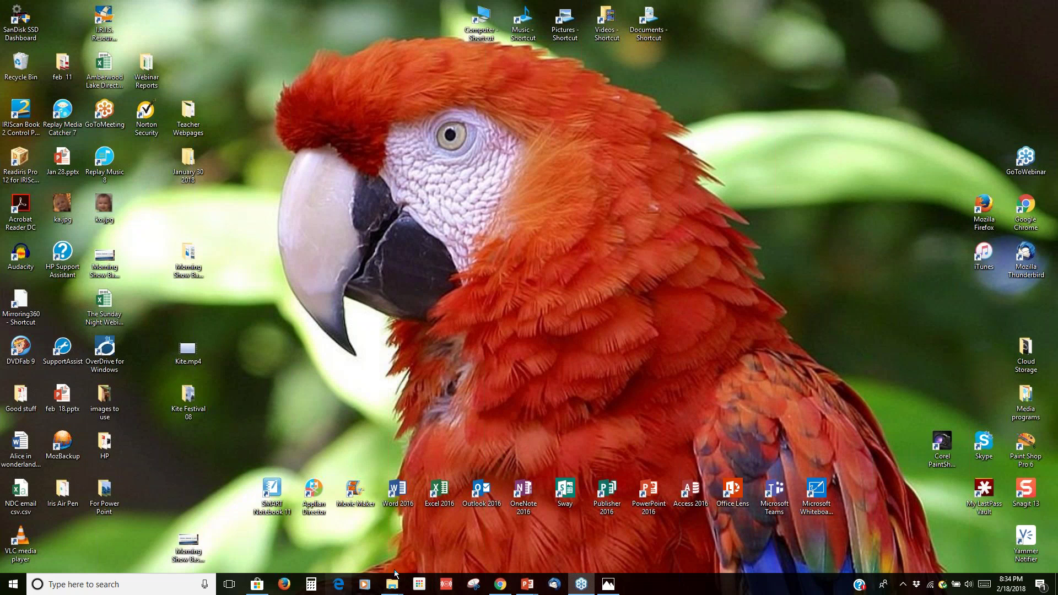
click(393, 497)
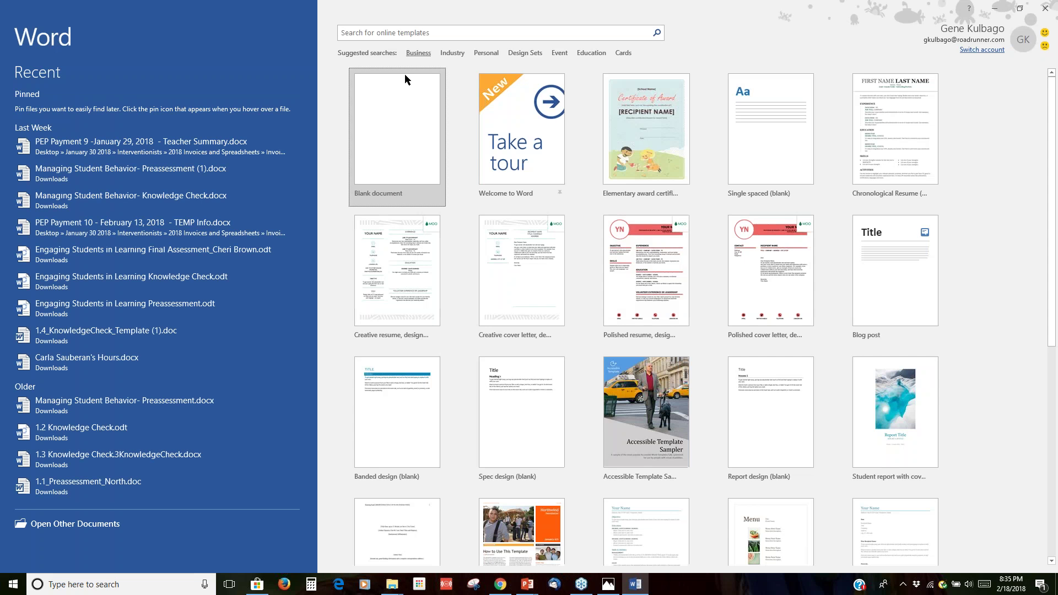
click(382, 108)
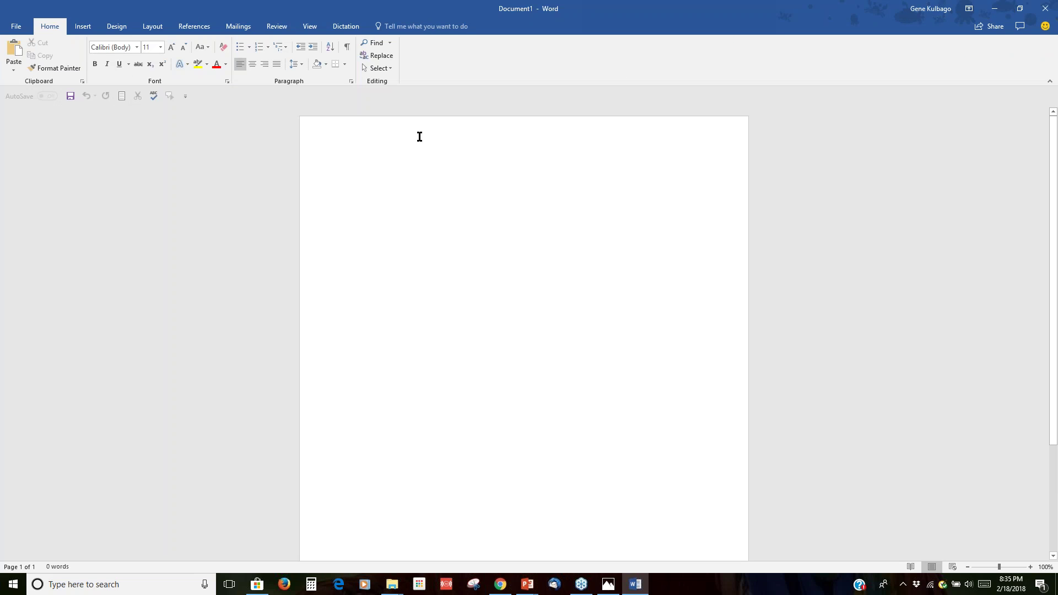
click(16, 27)
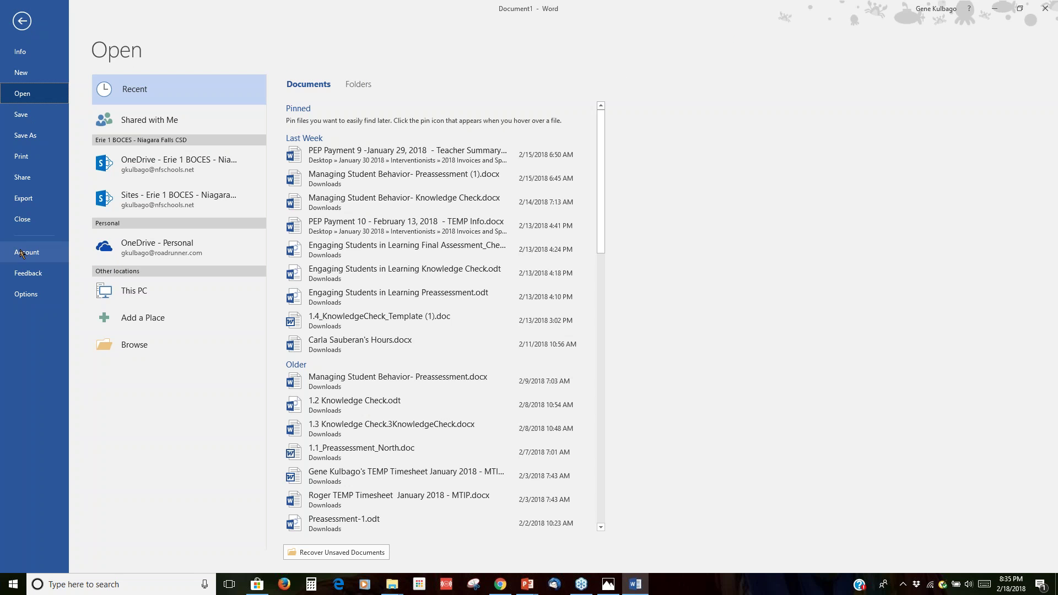
click(21, 253)
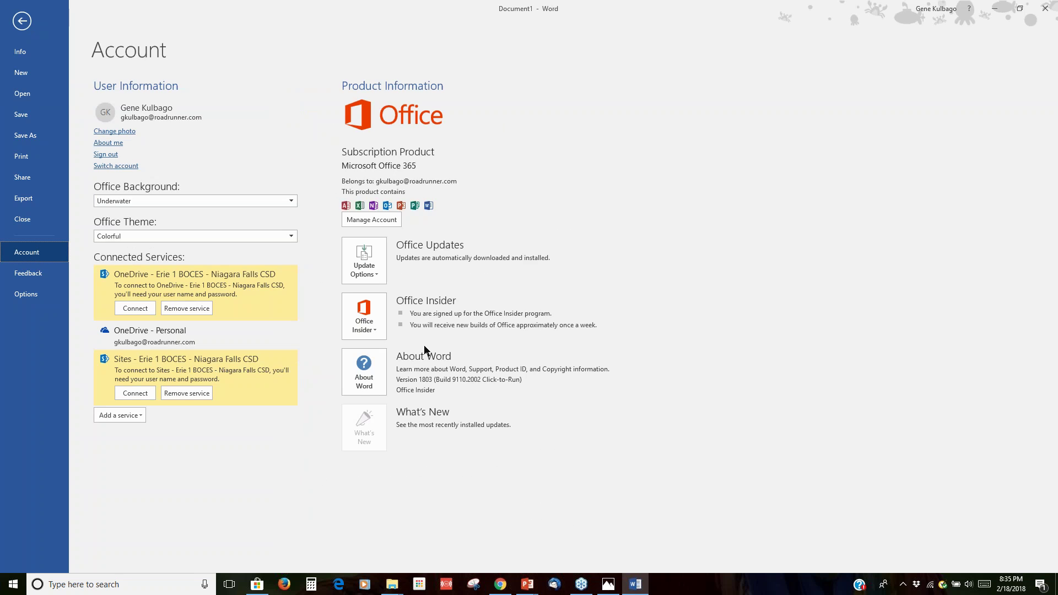
click(378, 274)
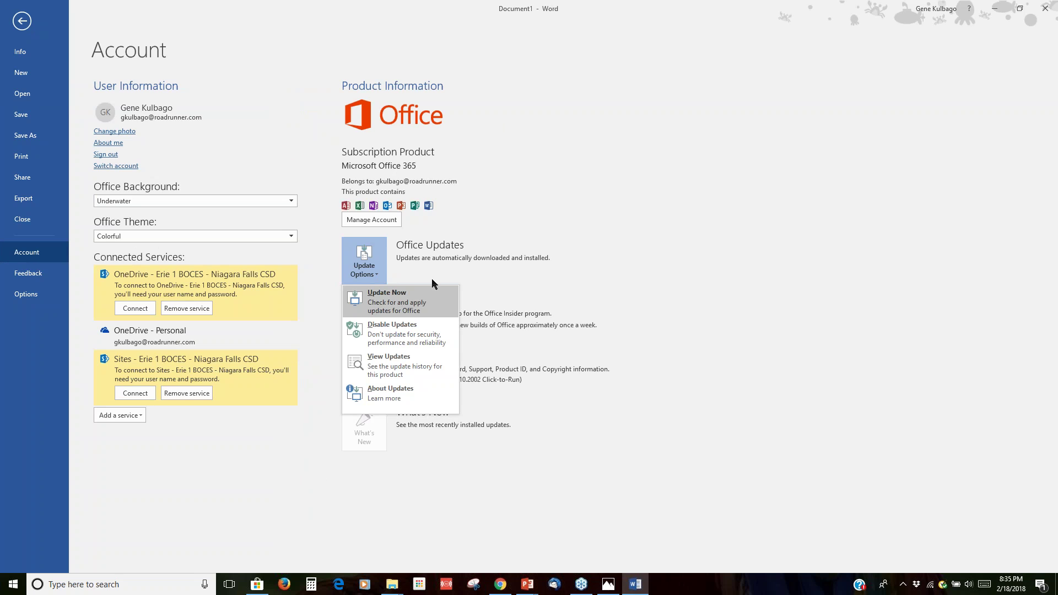
click(482, 212)
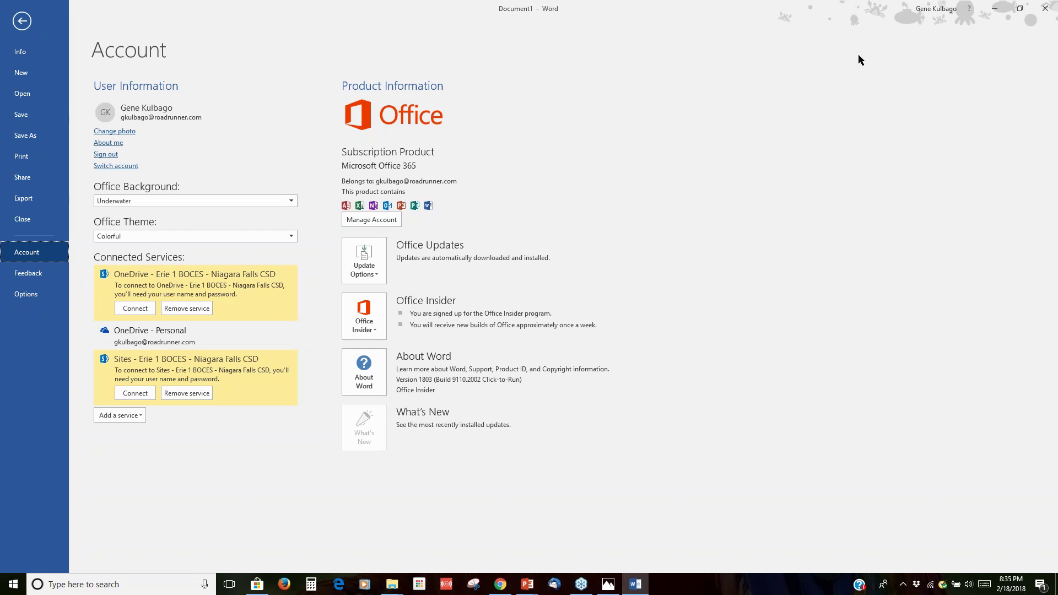
click(996, 10)
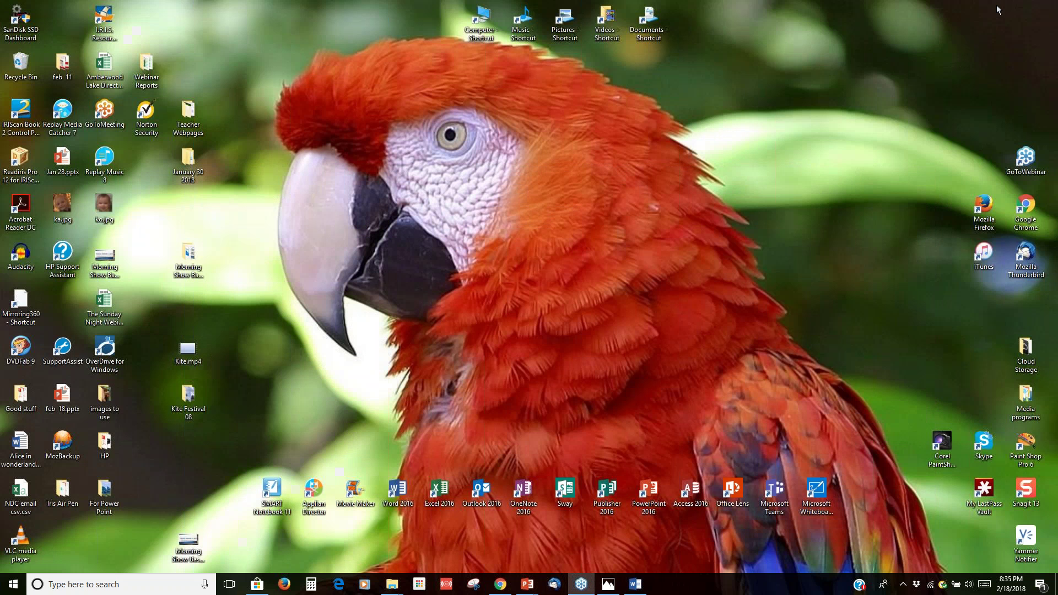
click(500, 584)
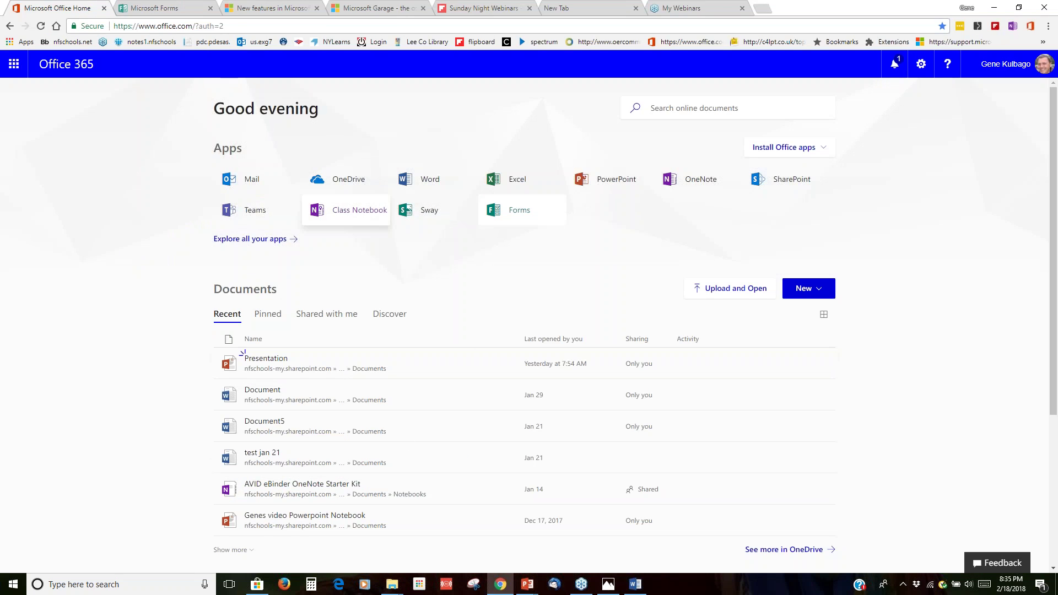
- Open the blog post on new Microsoft Forms features for educators and follow its link about the new question types
click(255, 9)
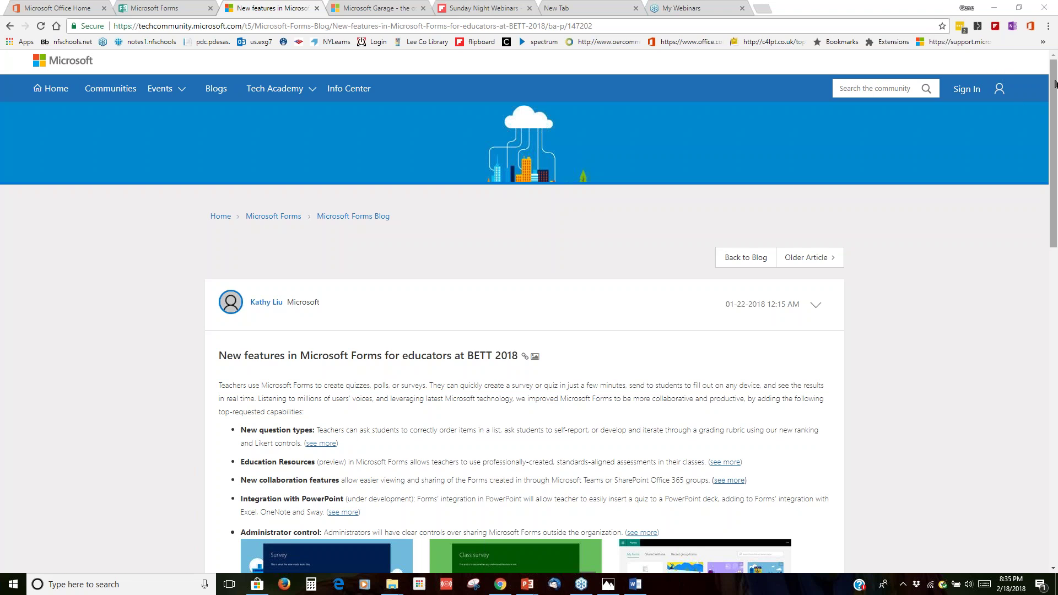
drag(1055, 82, 1054, 120)
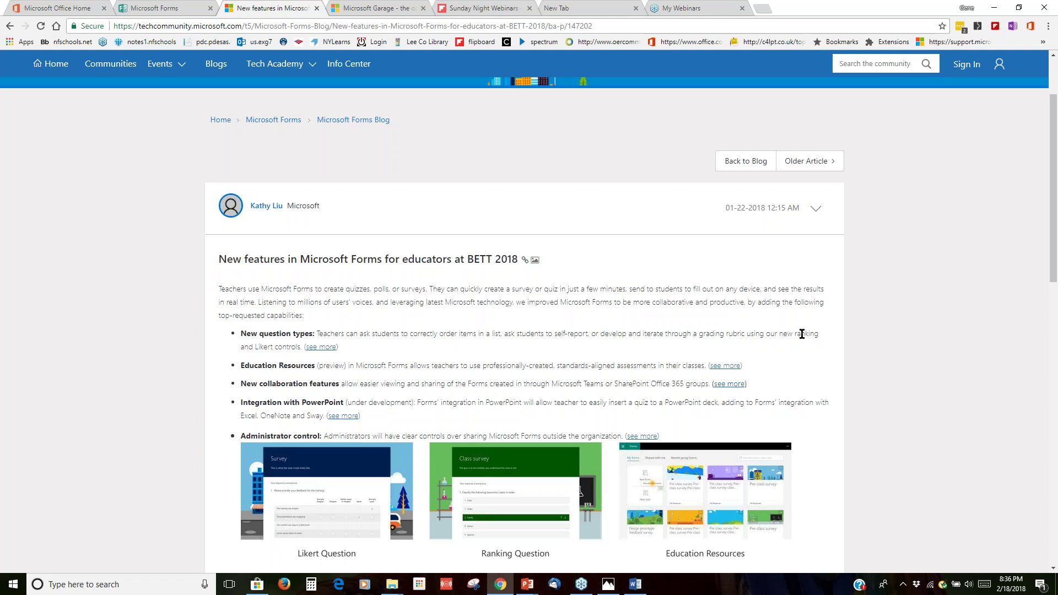
click(314, 348)
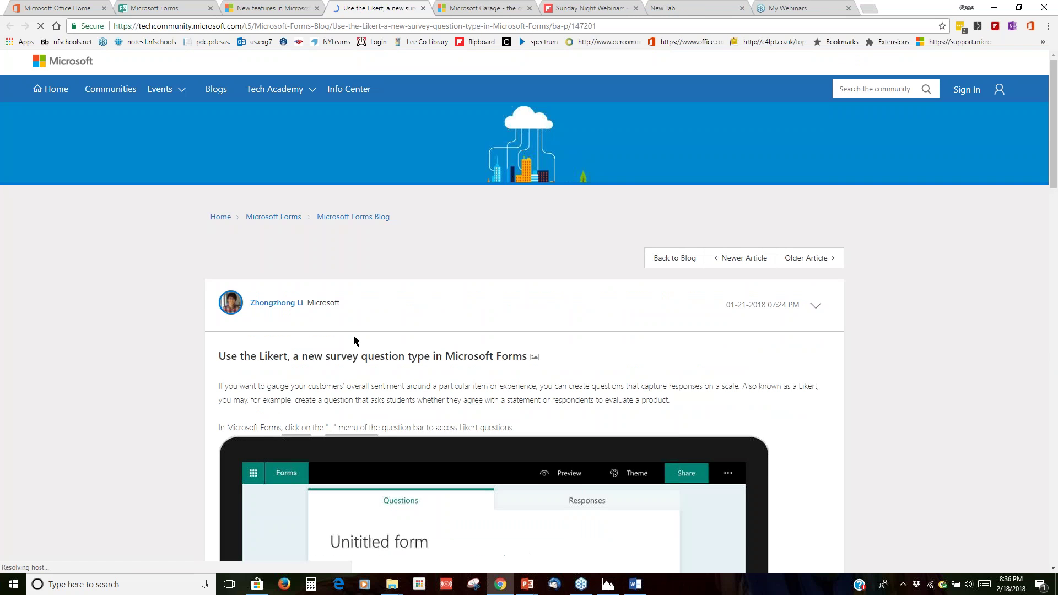
- Examine the Likert article's illustrations of adding the question, defining scale columns and statement rows, mobile display and response charts
scroll(409, 319, down, 6)
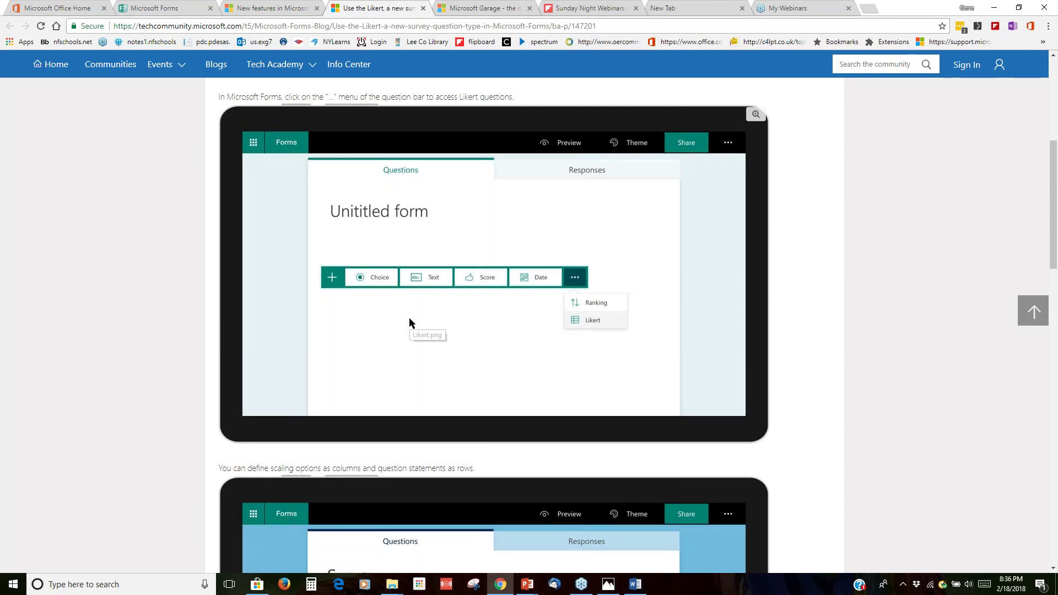
scroll(409, 317, down, 6)
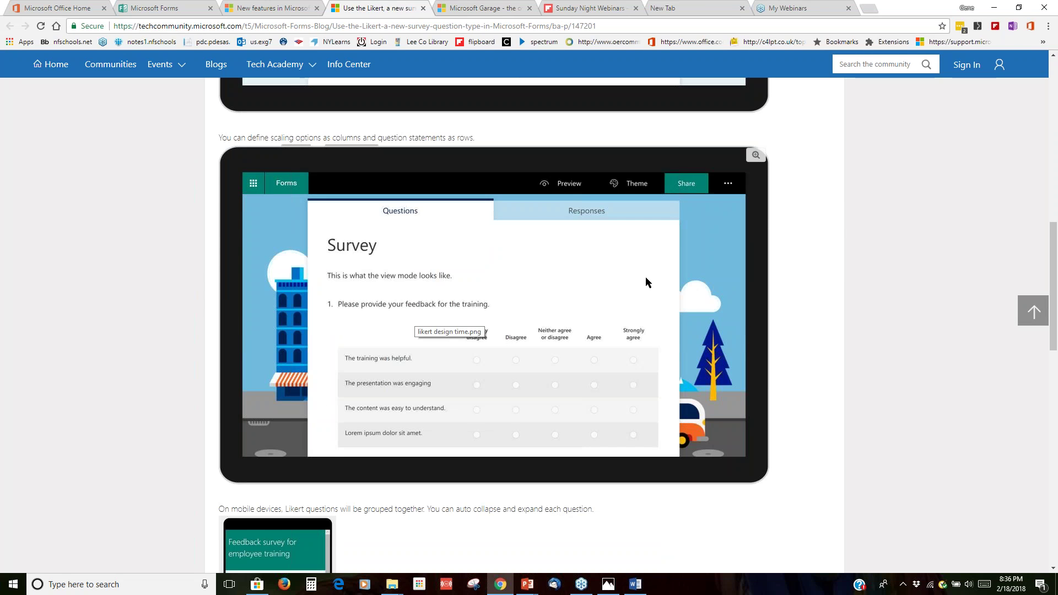
scroll(646, 277, down, 6)
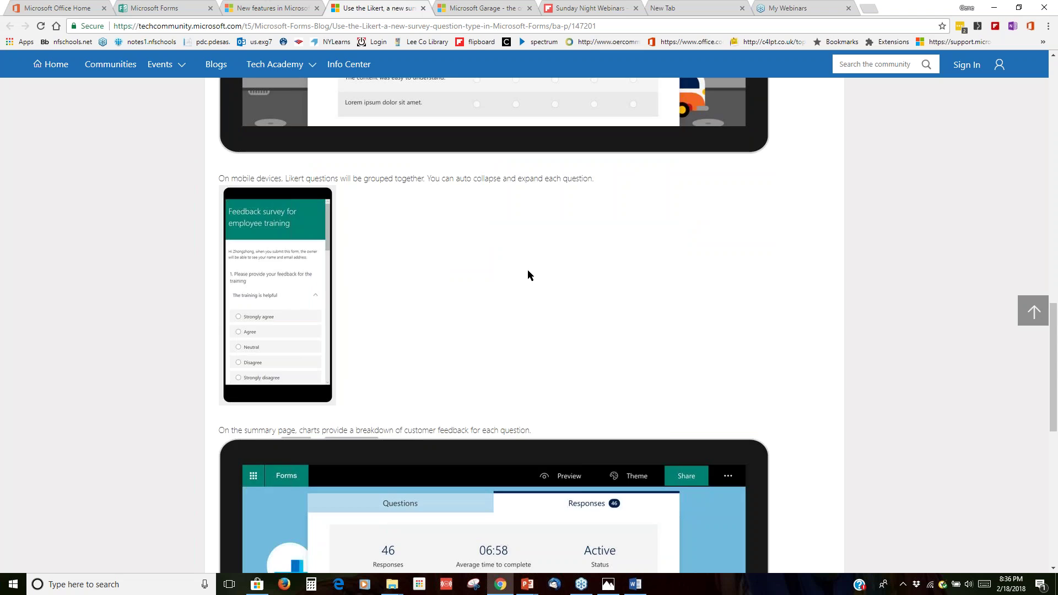
scroll(528, 268, down, 6)
scroll(531, 262, up, 15)
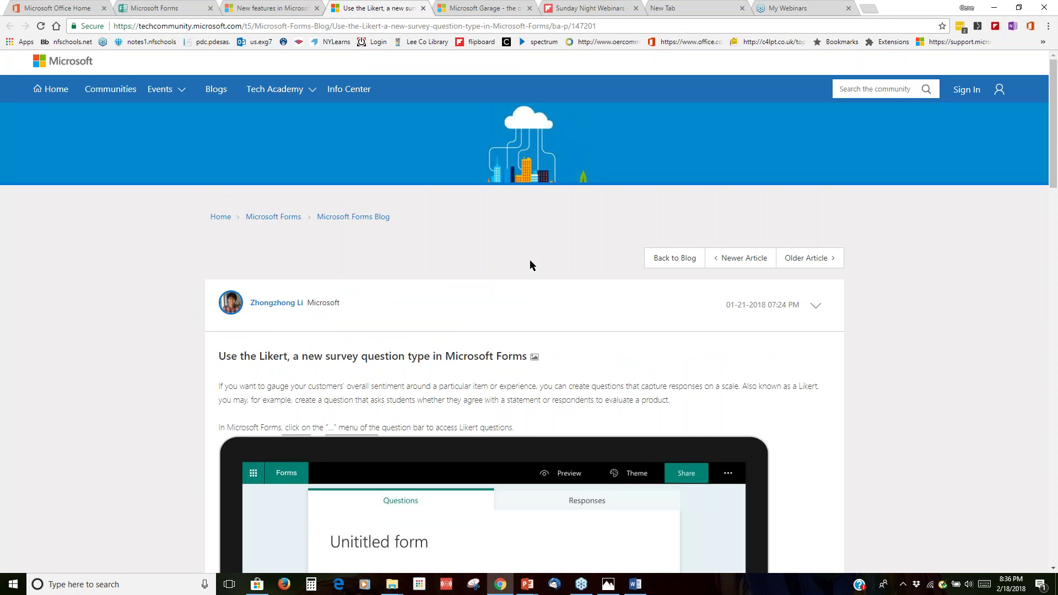
scroll(531, 258, down, 6)
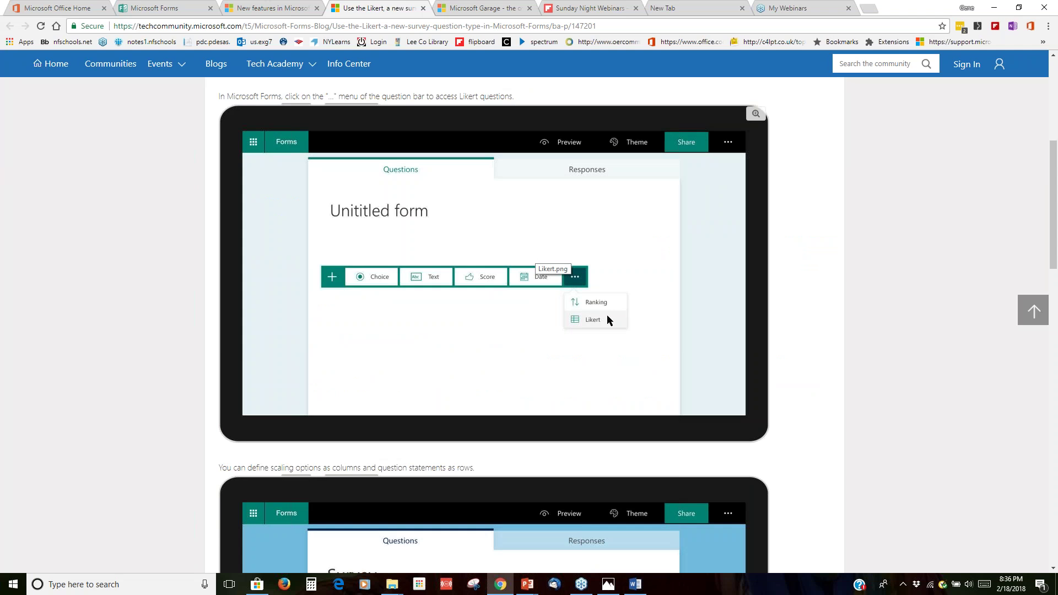
scroll(543, 358, down, 6)
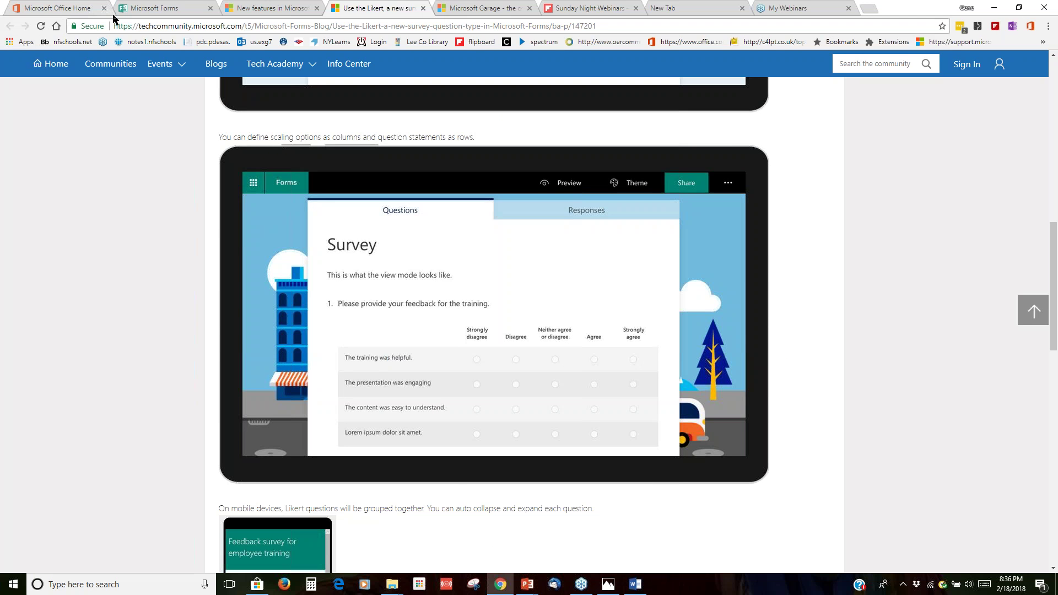
- Return to the new features post, open its Education Resources article, and read the instructions for finding and using assessments
click(248, 11)
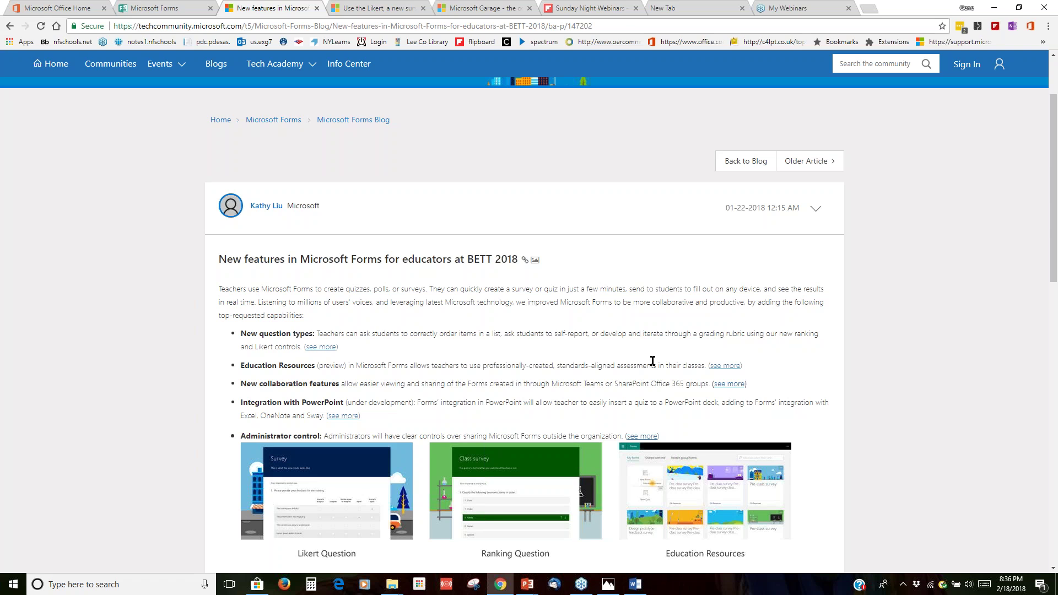
click(717, 367)
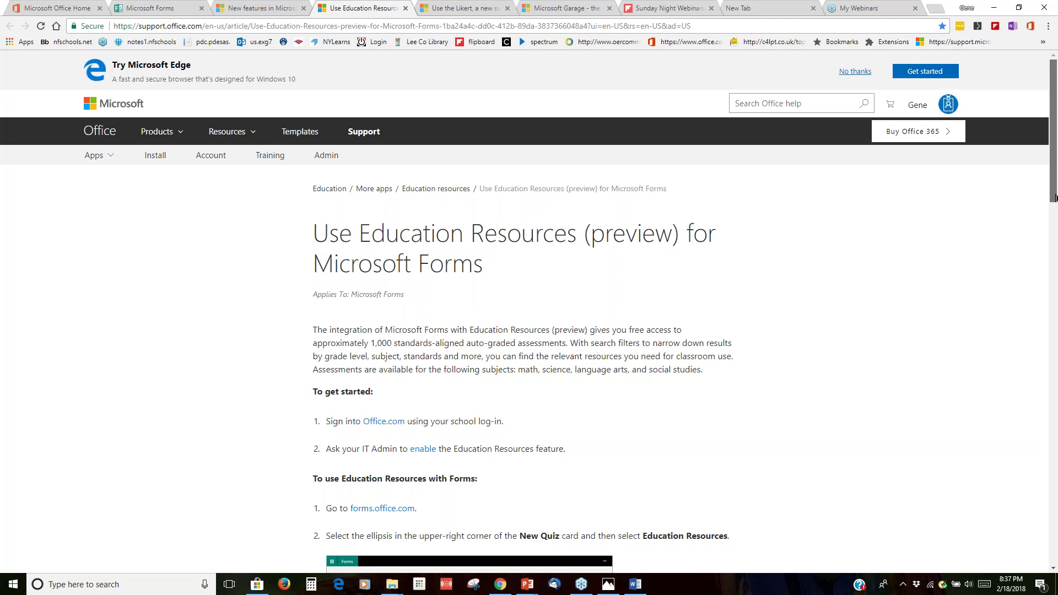
drag(1054, 198, 1055, 212)
scroll(494, 318, down, 3)
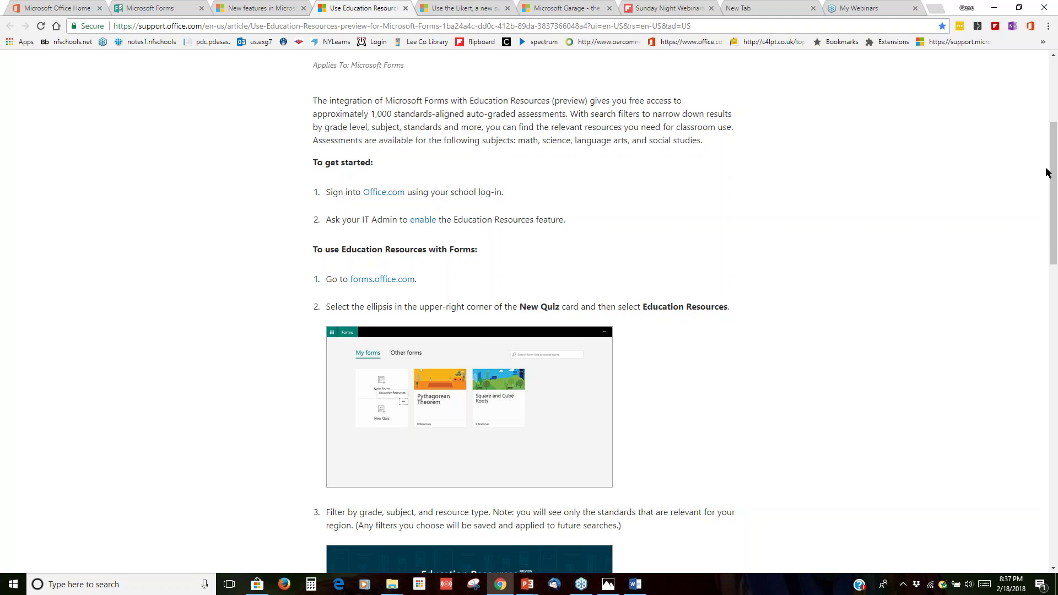
drag(1053, 168, 1051, 201)
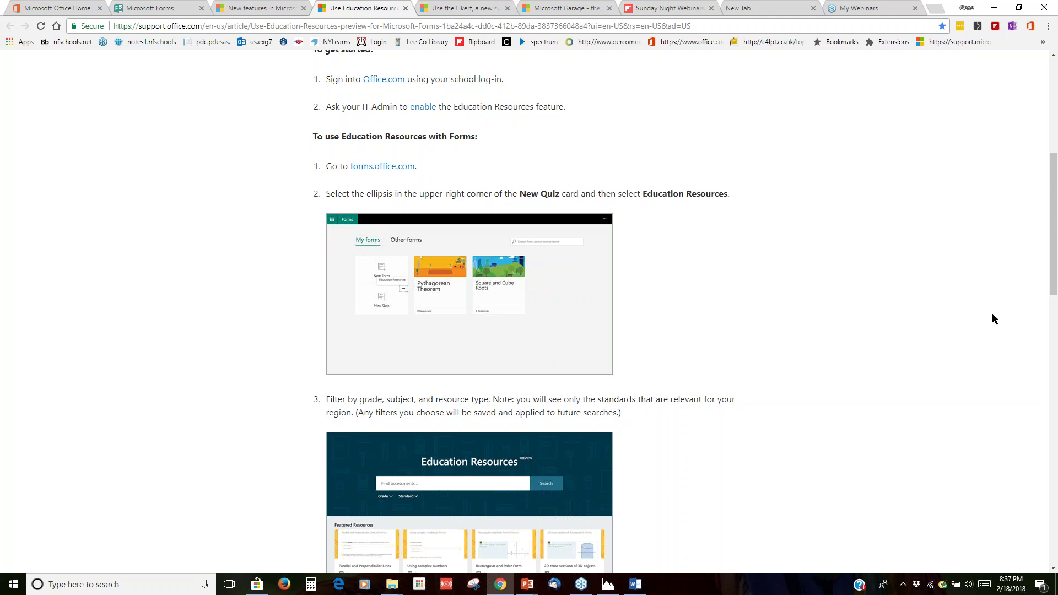
drag(1053, 273, 1031, 353)
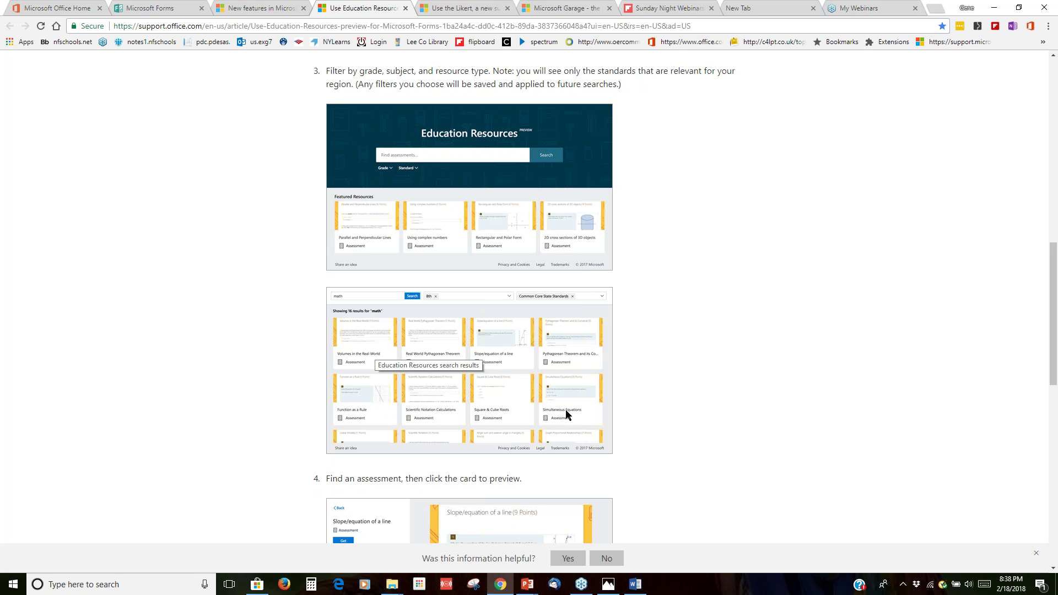
scroll(713, 356, down, 4)
scroll(713, 356, down, 2)
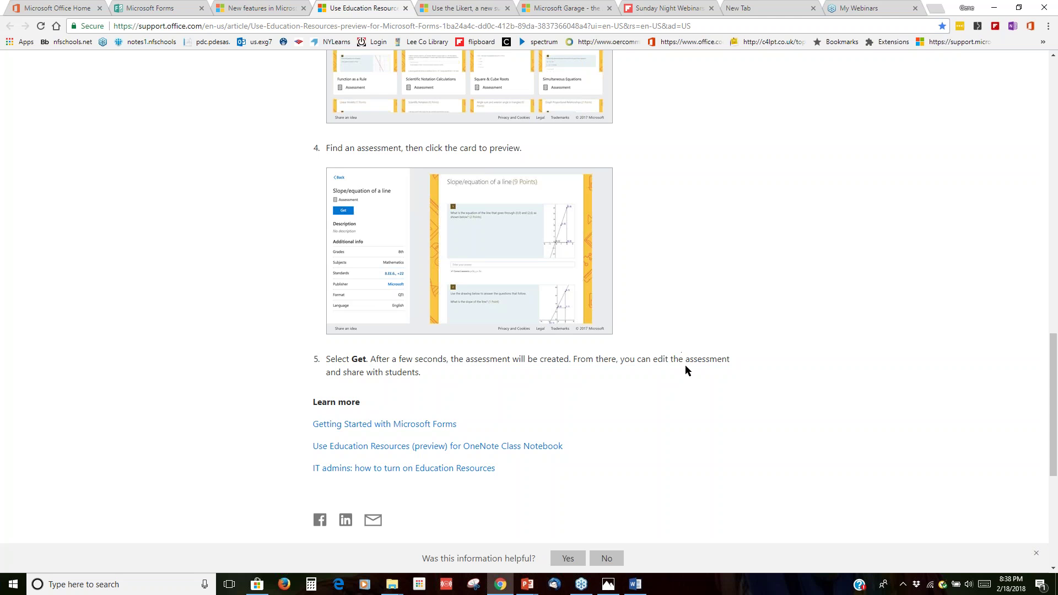
scroll(690, 307, up, 15)
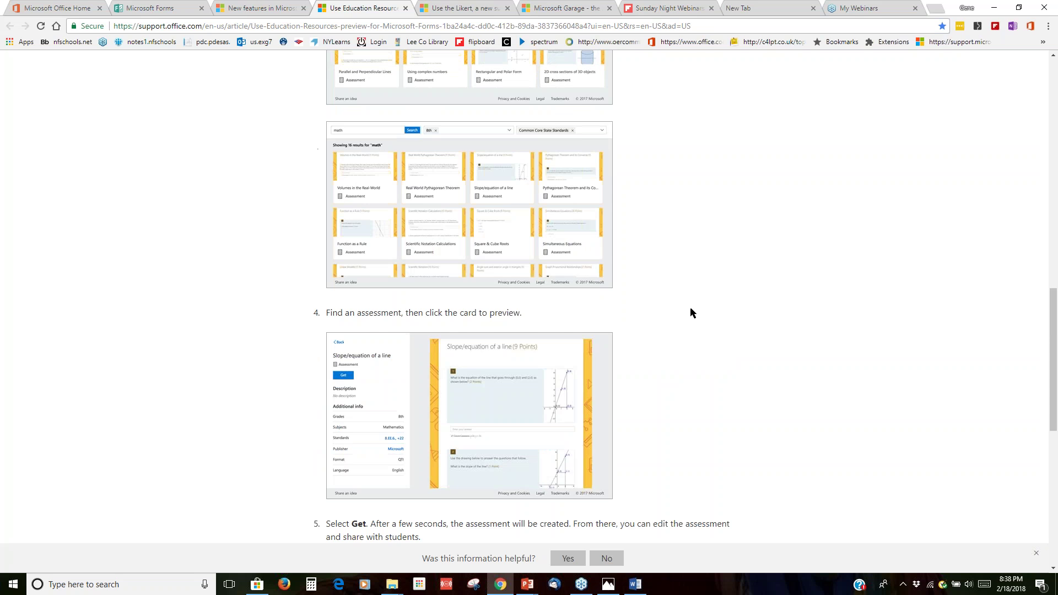
- Open Forms from the Office 365 home page and check its additional options
click(230, 9)
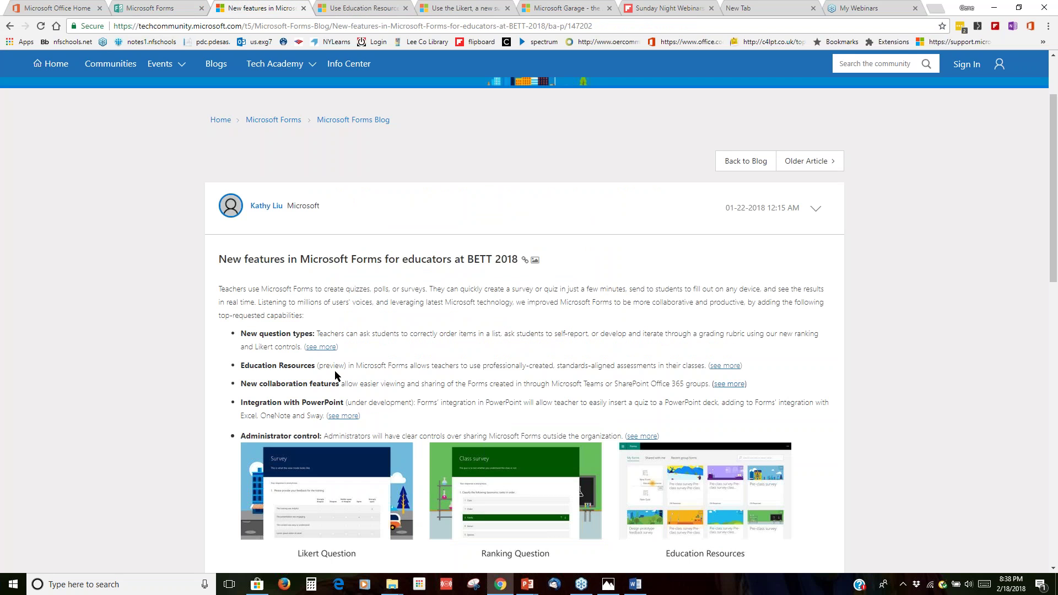
click(34, 13)
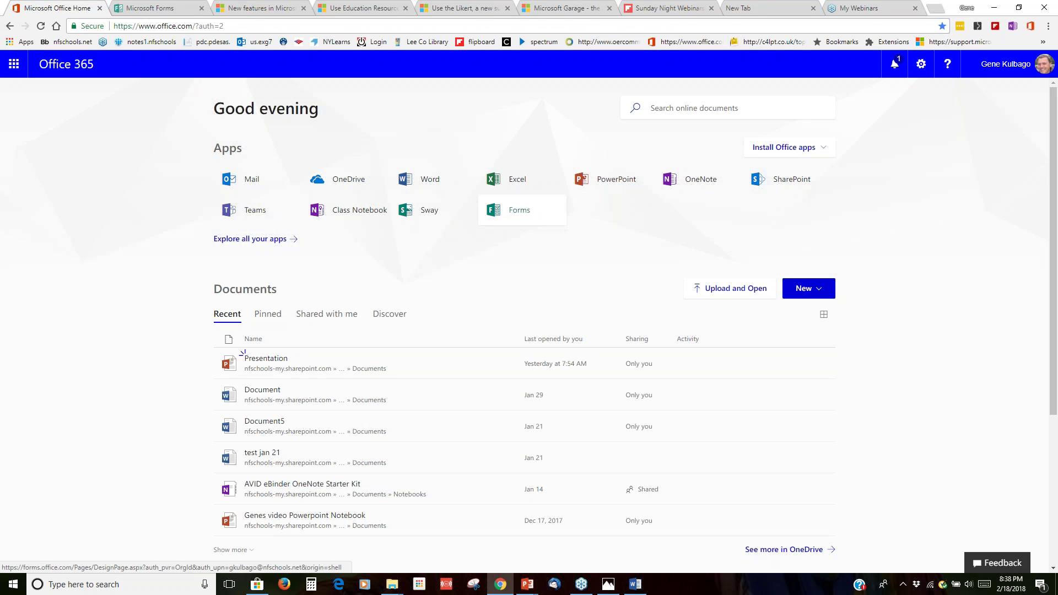
click(518, 210)
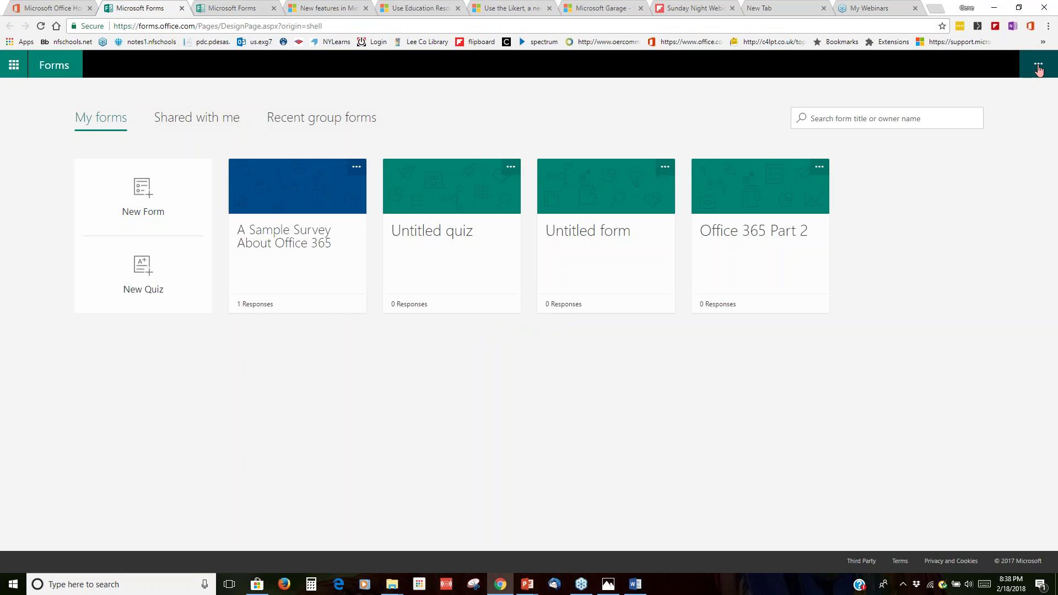
click(1038, 68)
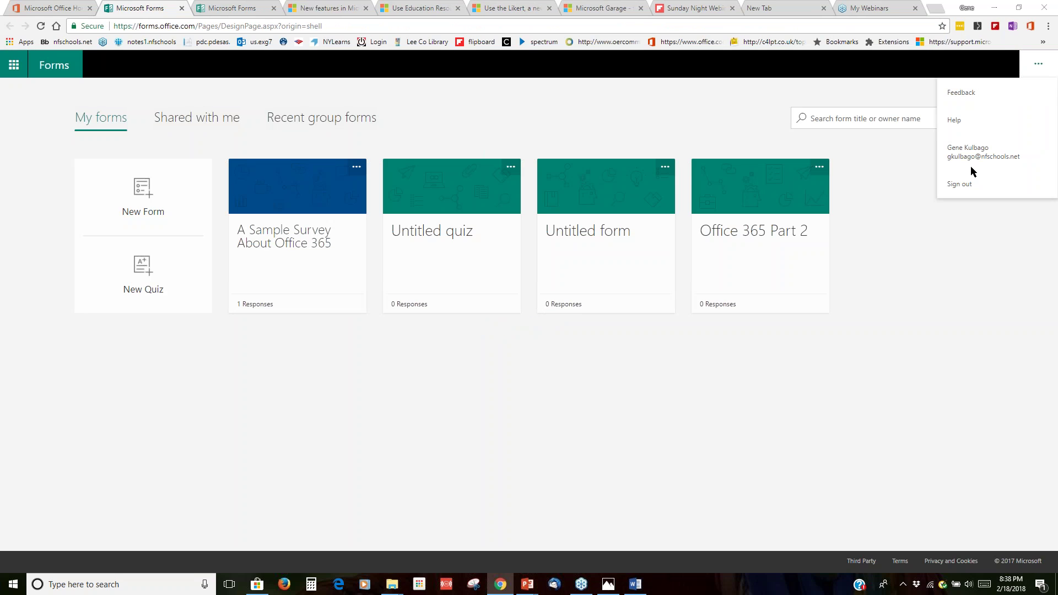
click(985, 226)
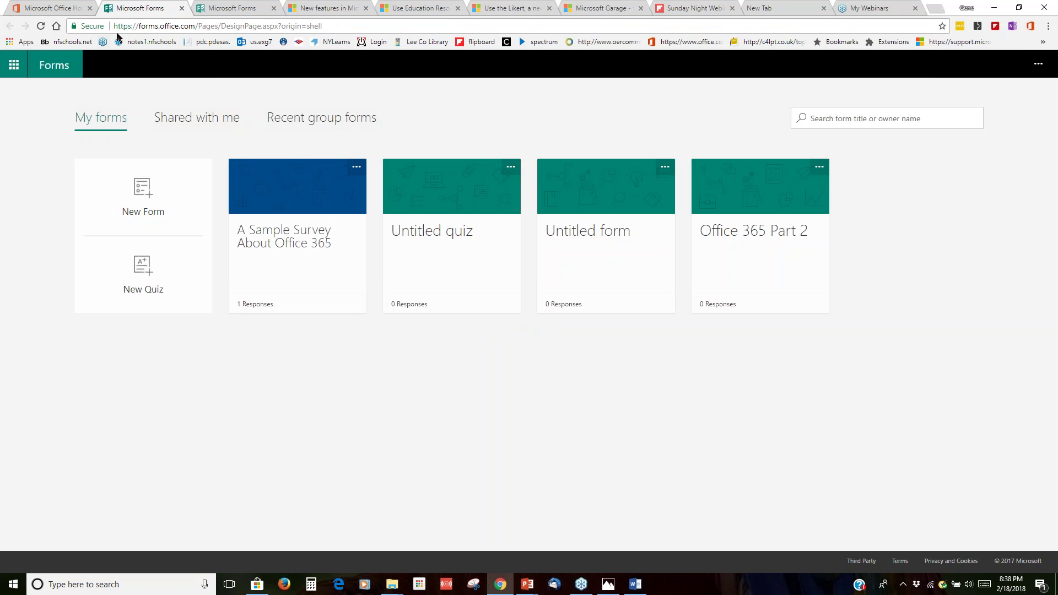
- Return to the new features post, open its article on PowerPoint integration, and examine the Forms for PowerPoint illustrations
click(311, 8)
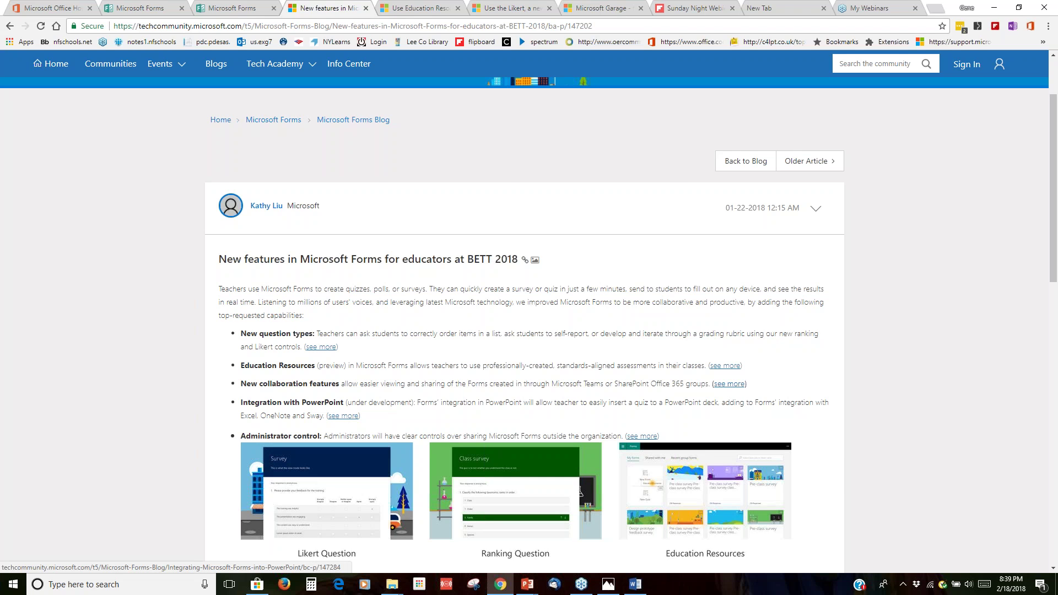
click(348, 417)
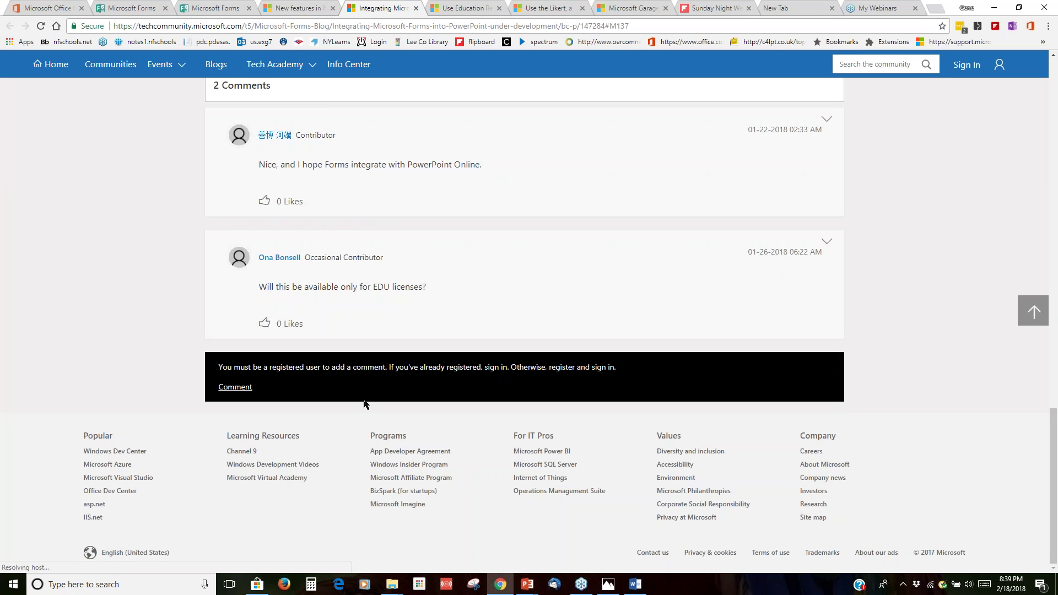
scroll(471, 304, up, 20)
scroll(472, 303, down, 6)
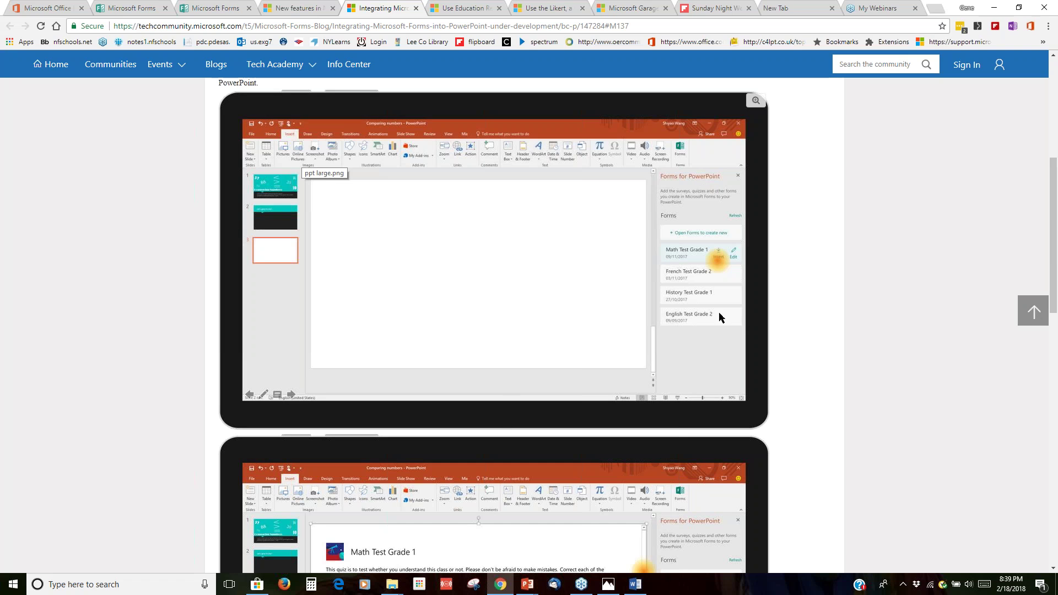
scroll(774, 250, down, 6)
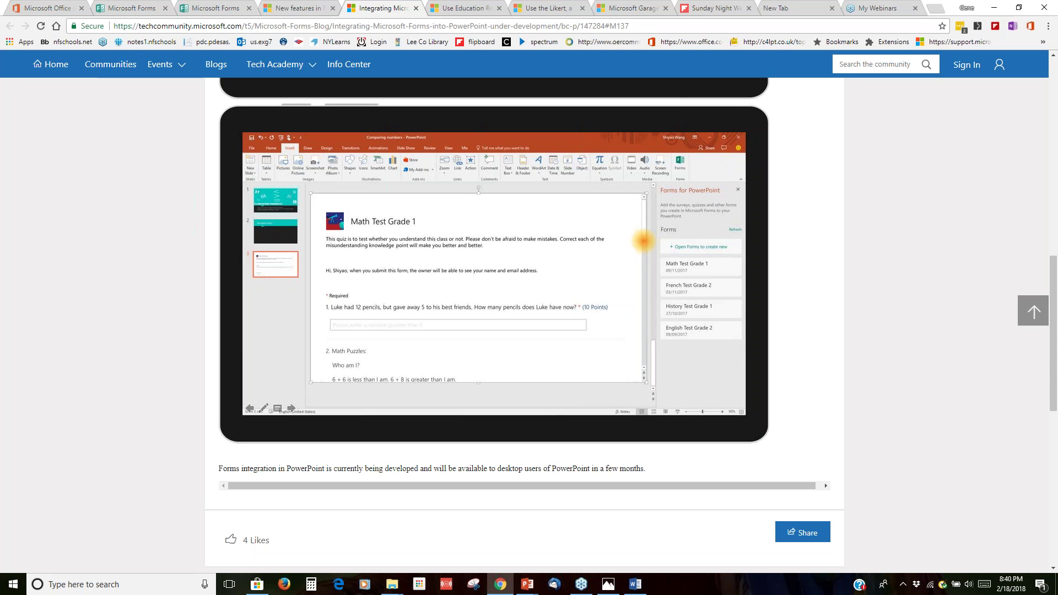
- Return to the new features post and review its list of capabilities and the preview images of each feature
click(277, 9)
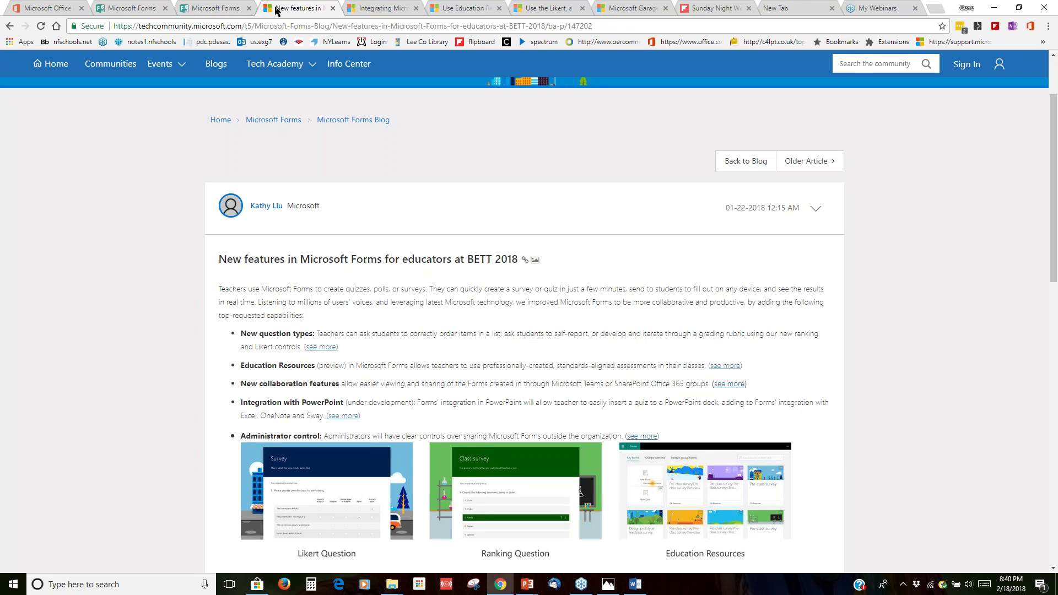
scroll(478, 301, down, 6)
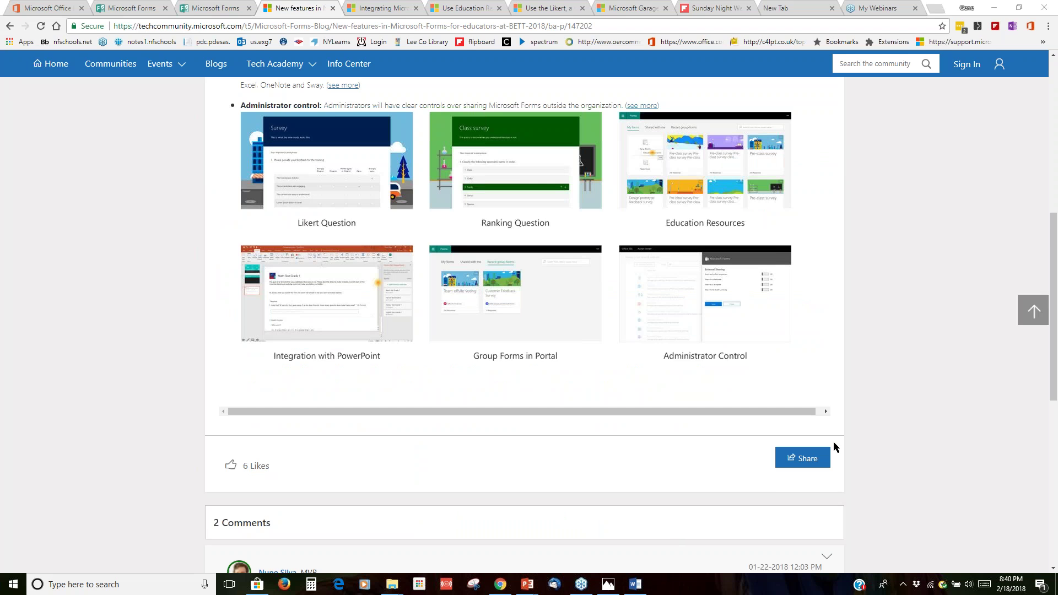
drag(1056, 246, 1055, 128)
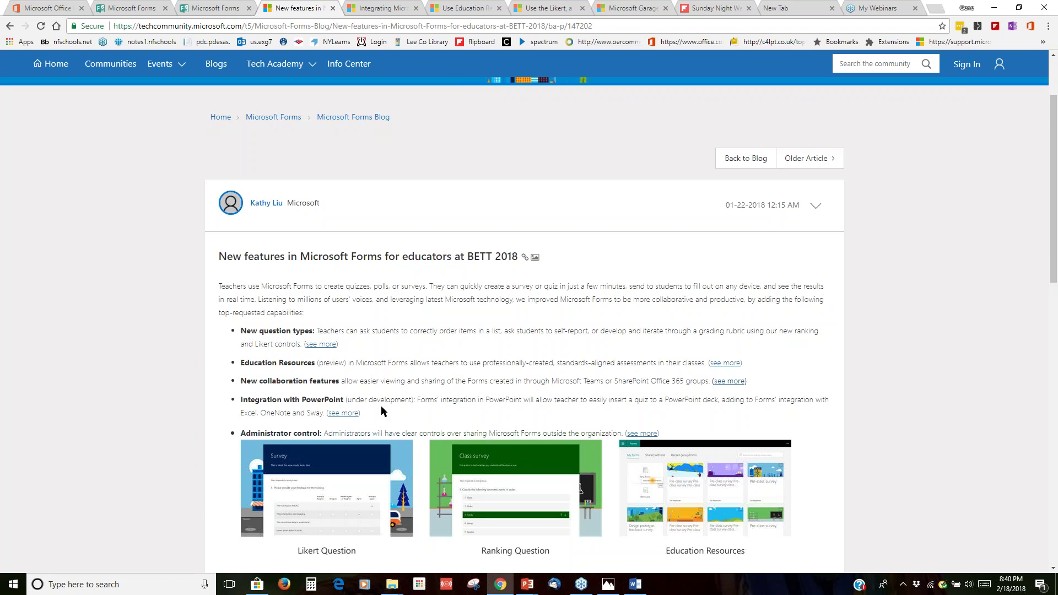
scroll(765, 385, down, 6)
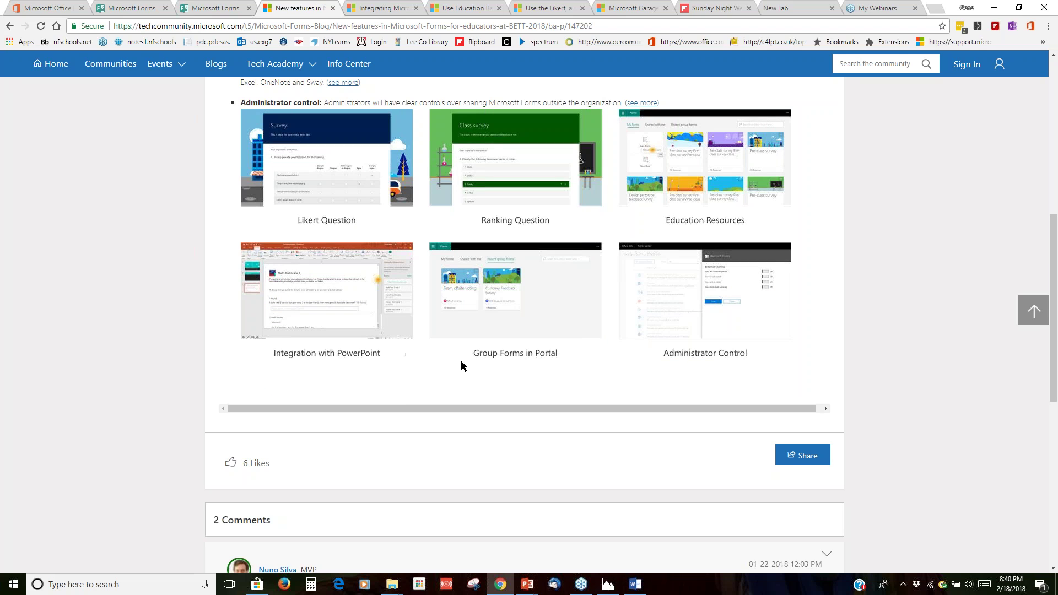
scroll(402, 382, up, 8)
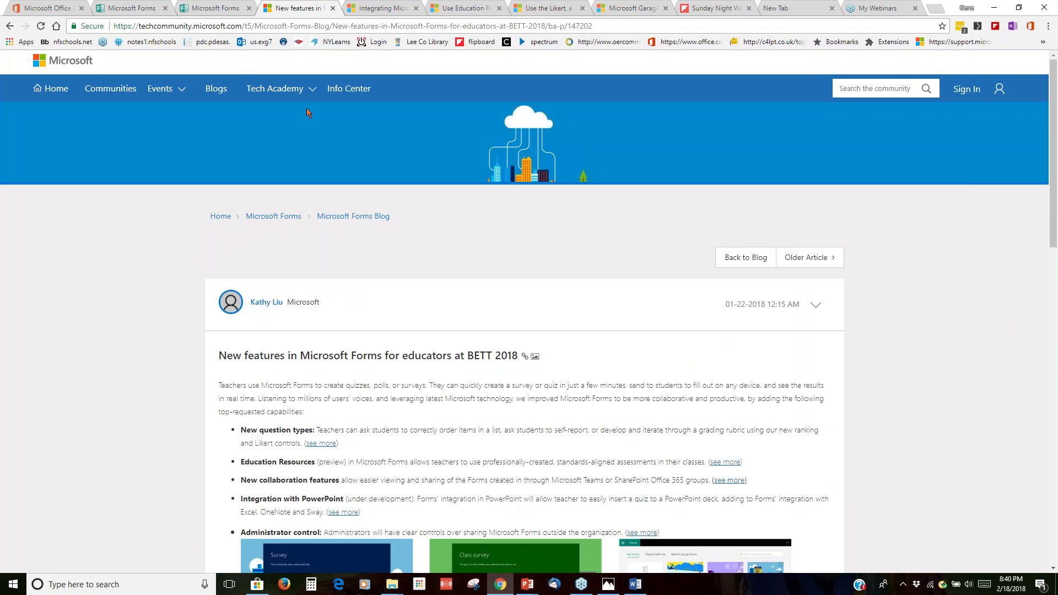
- Open the form "A Sample Survey About Office 365" and review its questions, including the Likert questions 8 and 9
click(150, 11)
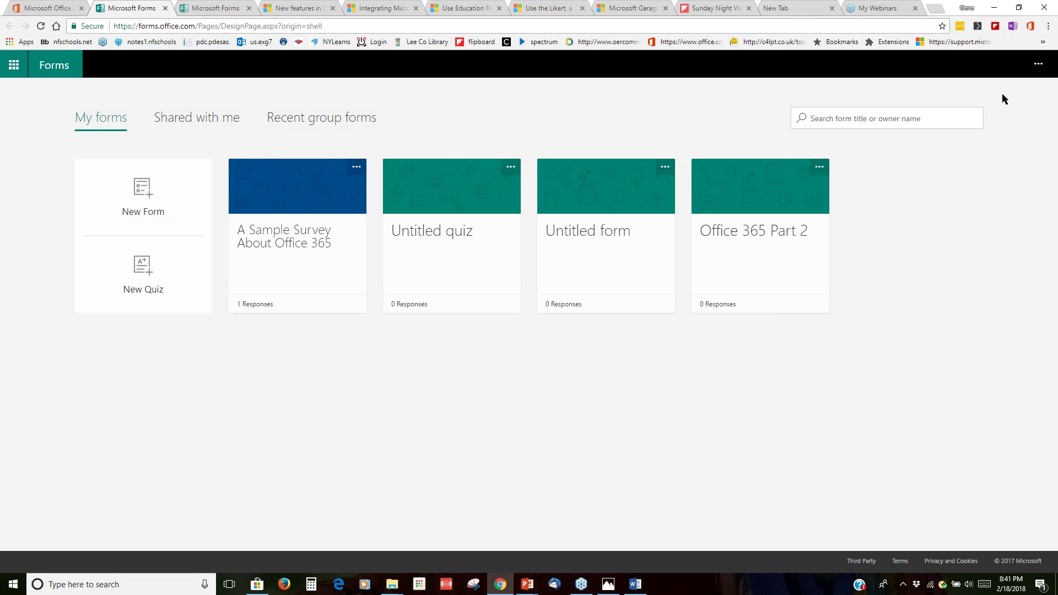
click(322, 238)
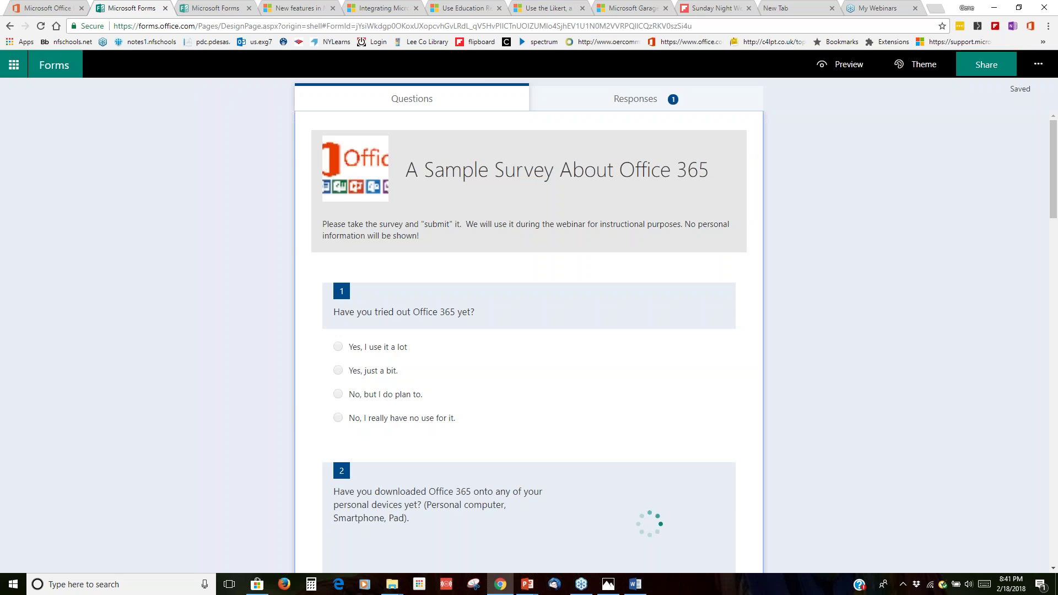
scroll(446, 287, down, 15)
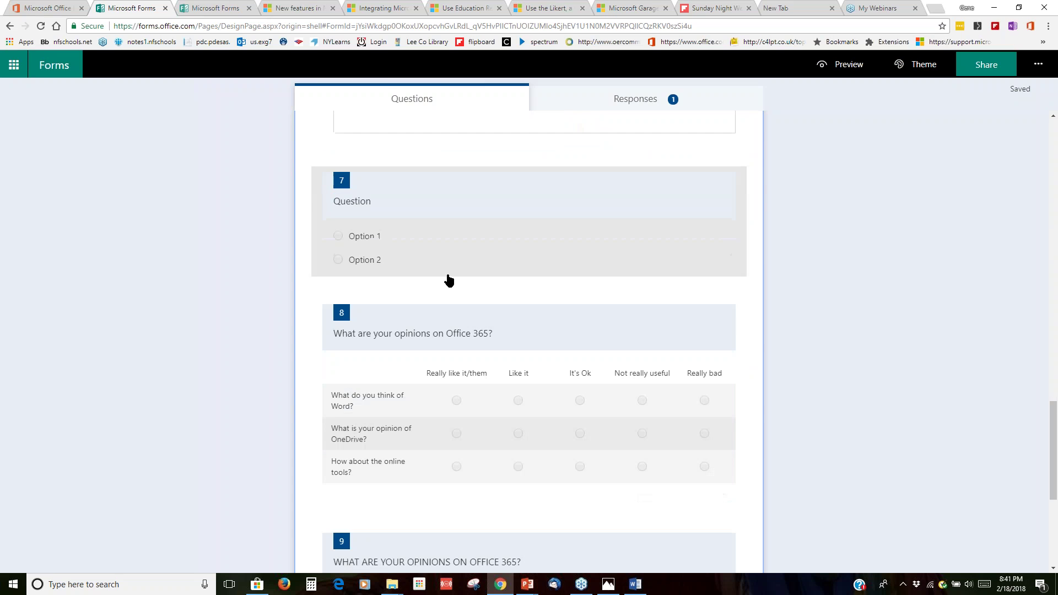
scroll(447, 279, down, 5)
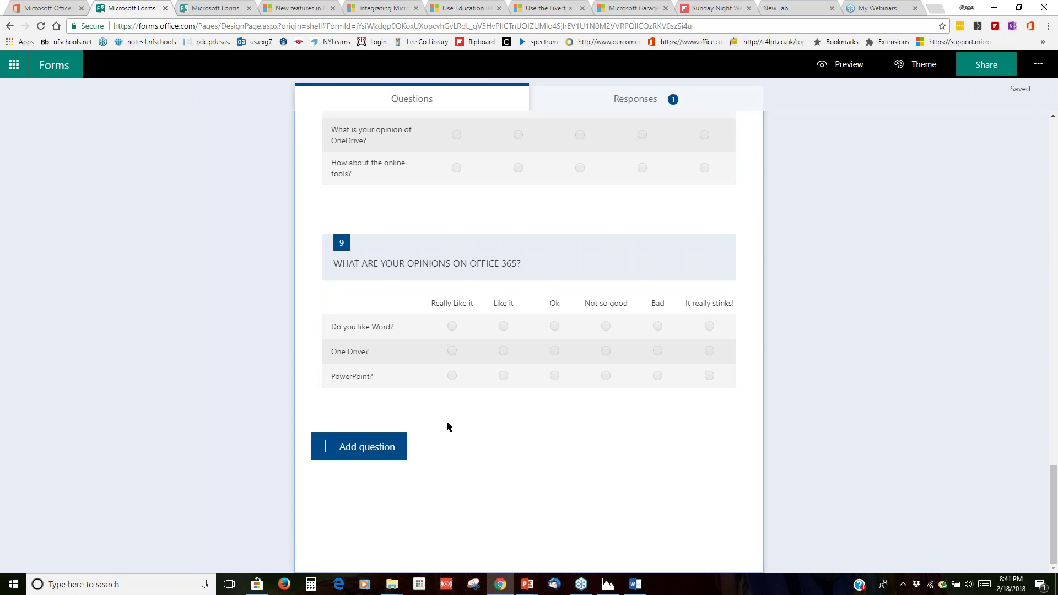
scroll(448, 424, up, 20)
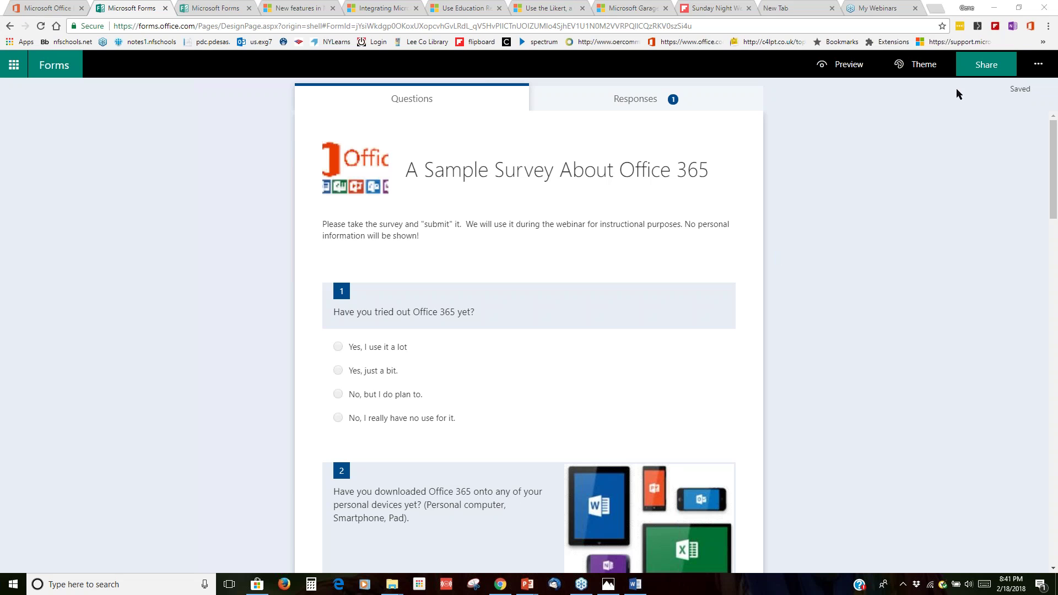
- Open the survey's sharing options and review the email invitation, the webpage embed code, and the QR code
click(987, 72)
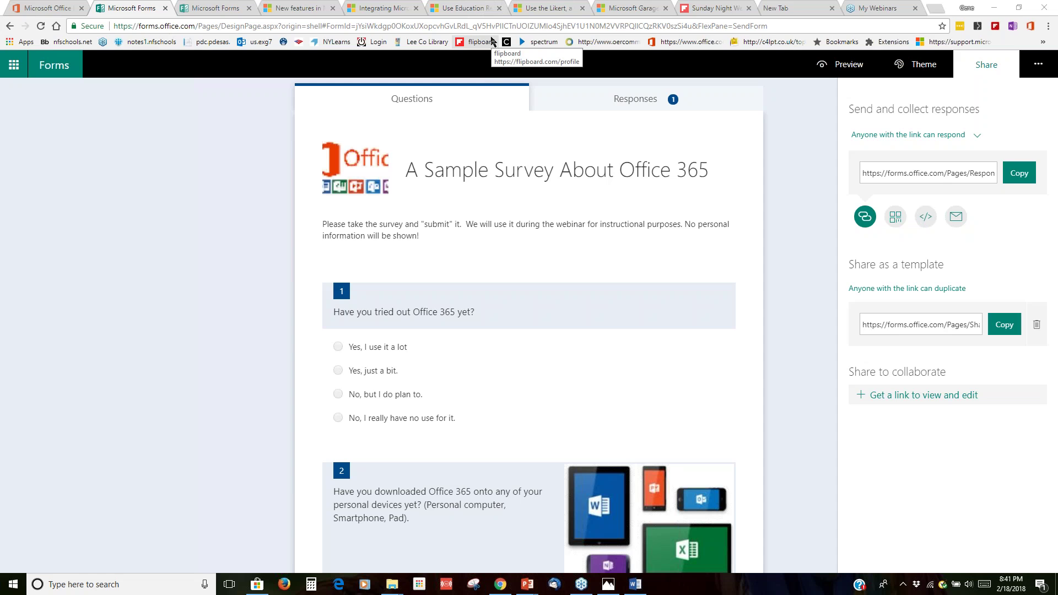
click(956, 219)
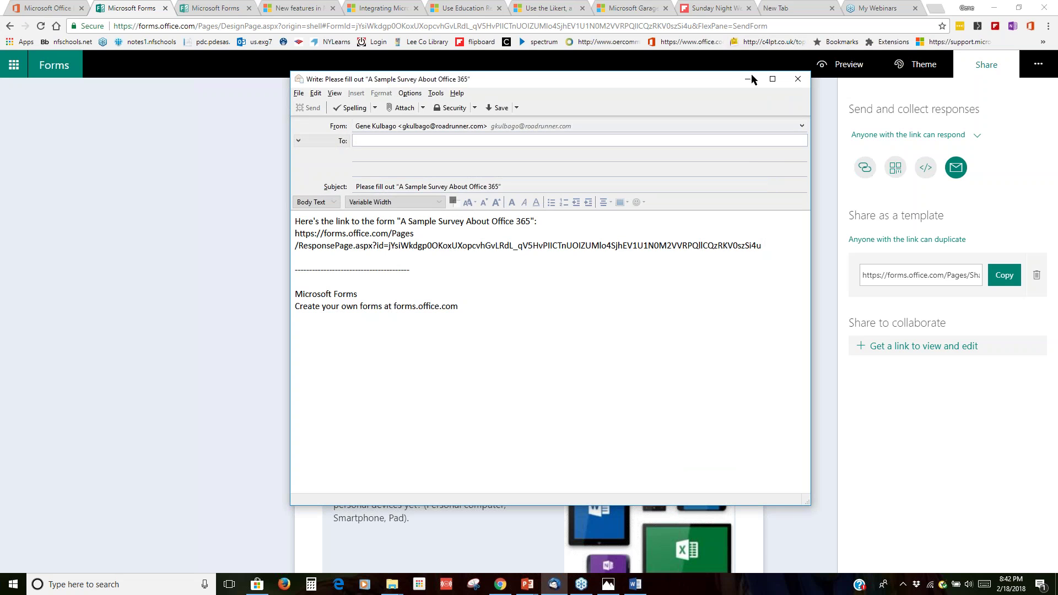
click(797, 79)
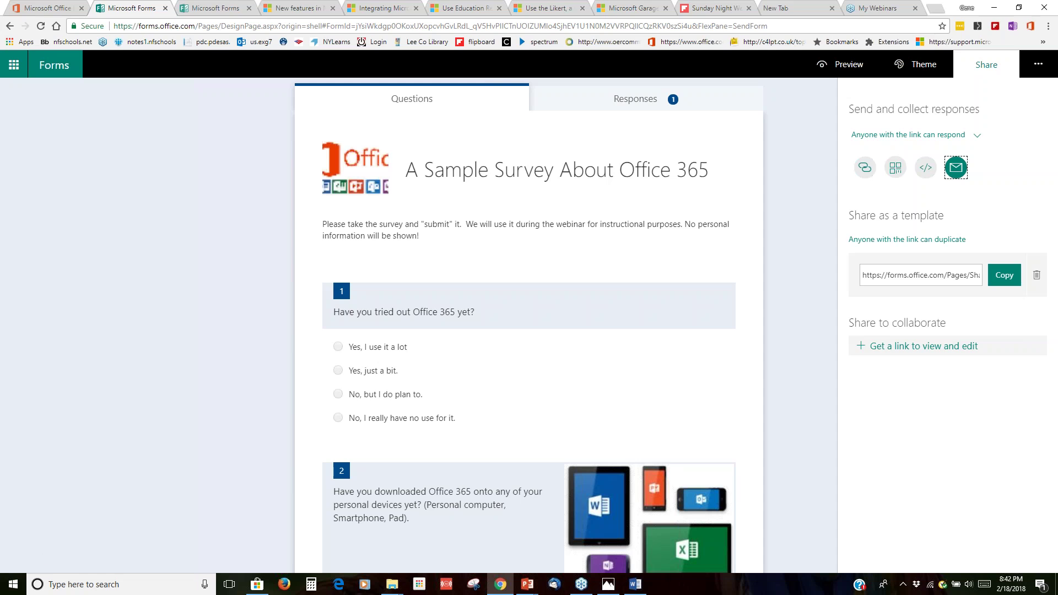
click(925, 169)
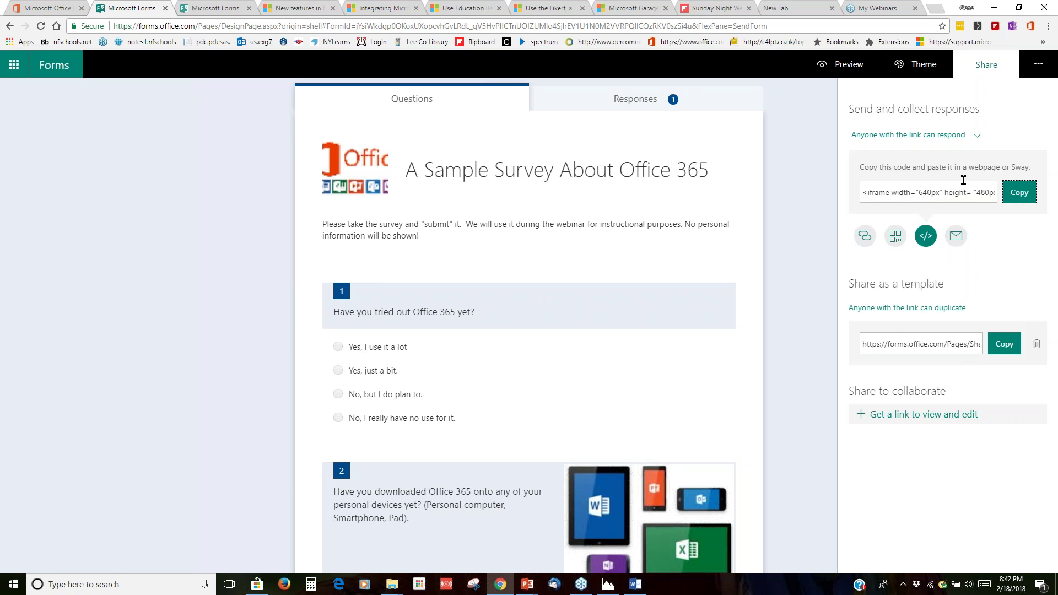
click(895, 237)
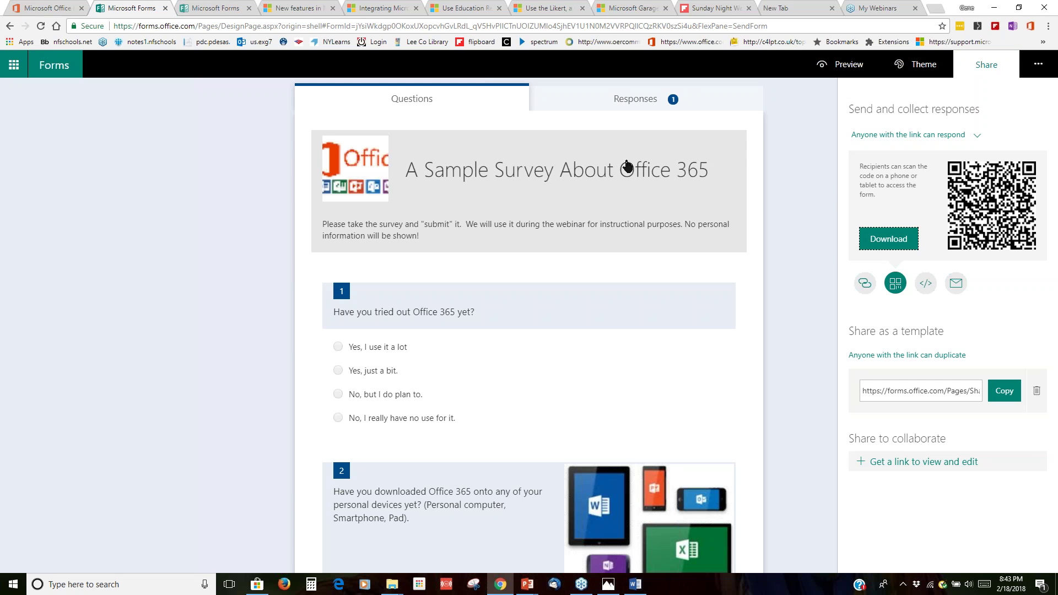
- Revisit the Office 365 home page, then view the Flipboard magazine "Sunday Night Webinars - January/February 2018" cover and reopen its story editor
click(59, 11)
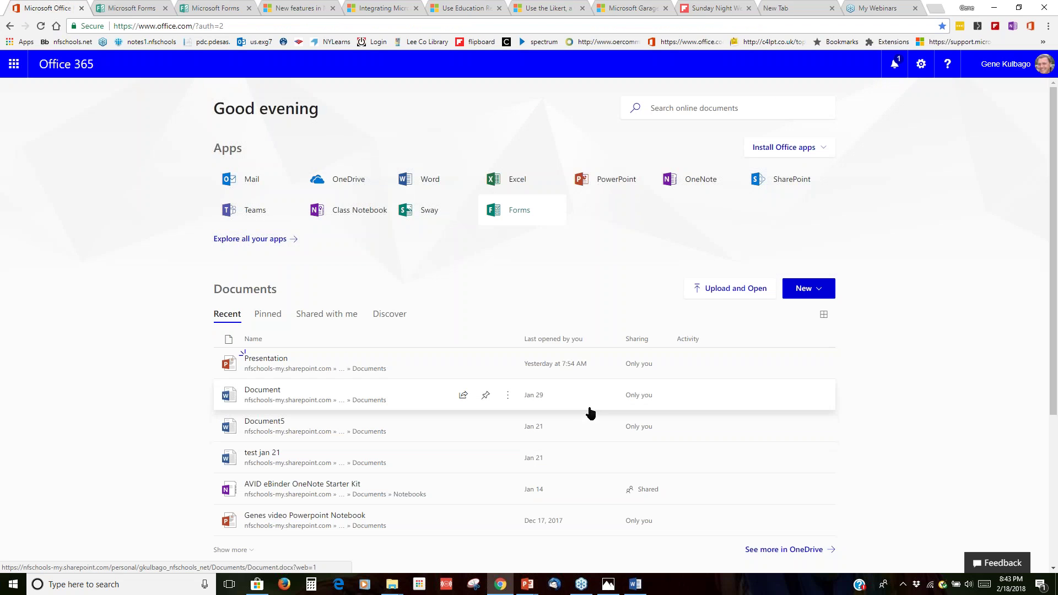
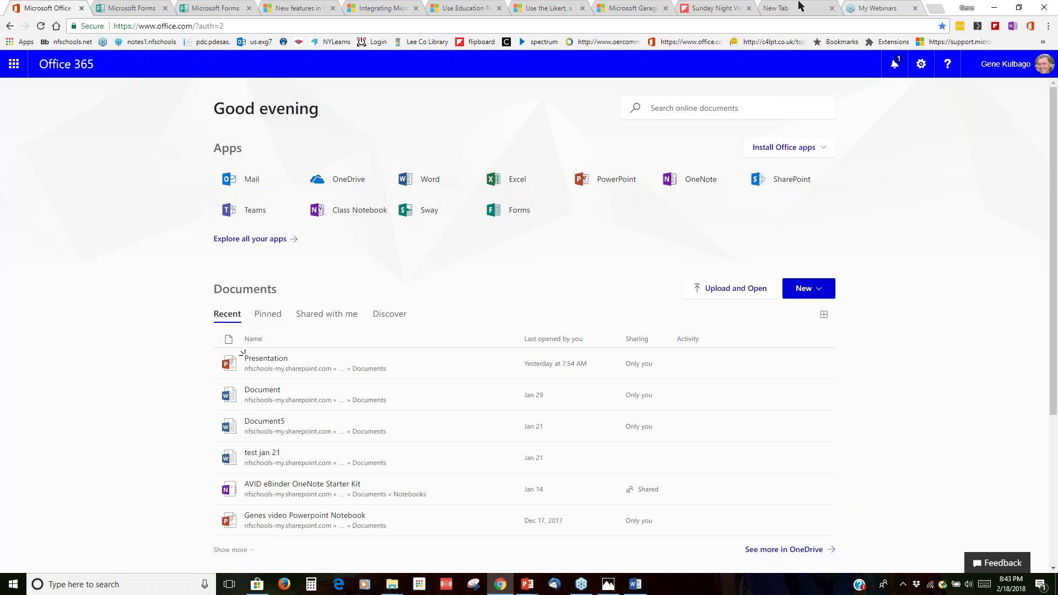
click(703, 16)
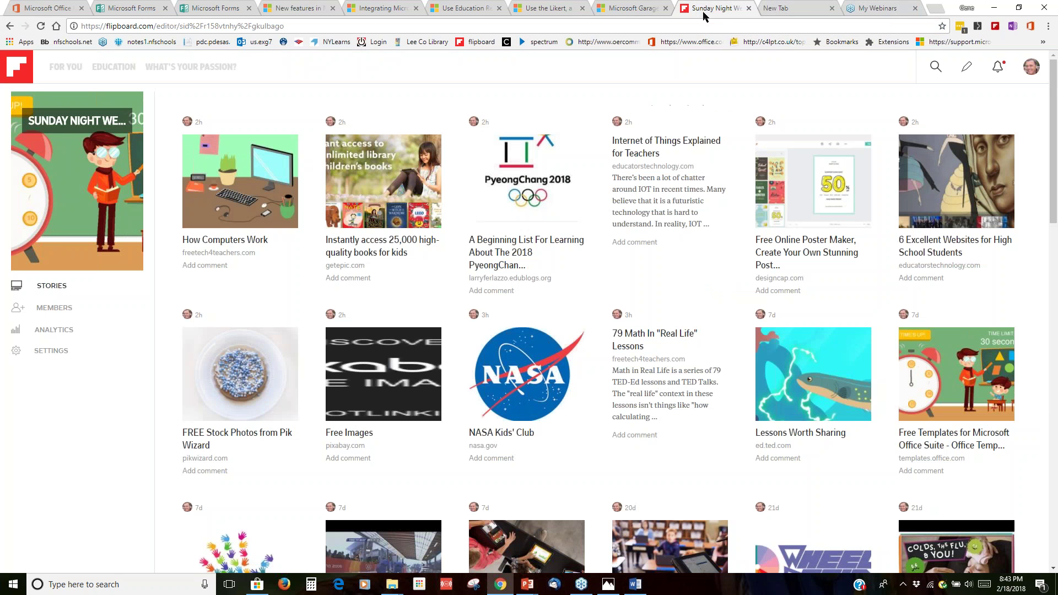
click(9, 28)
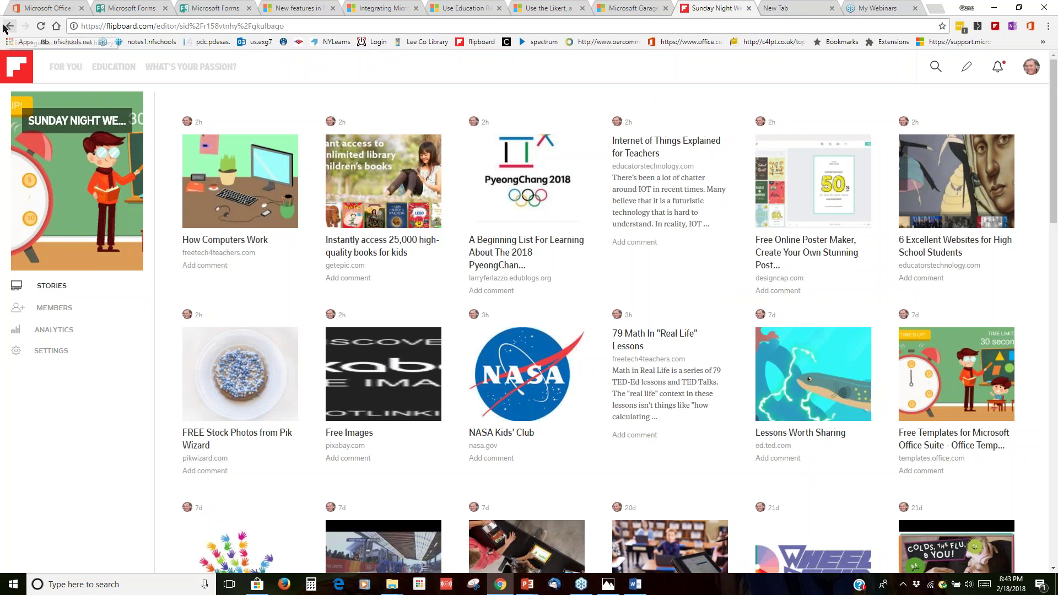
click(10, 26)
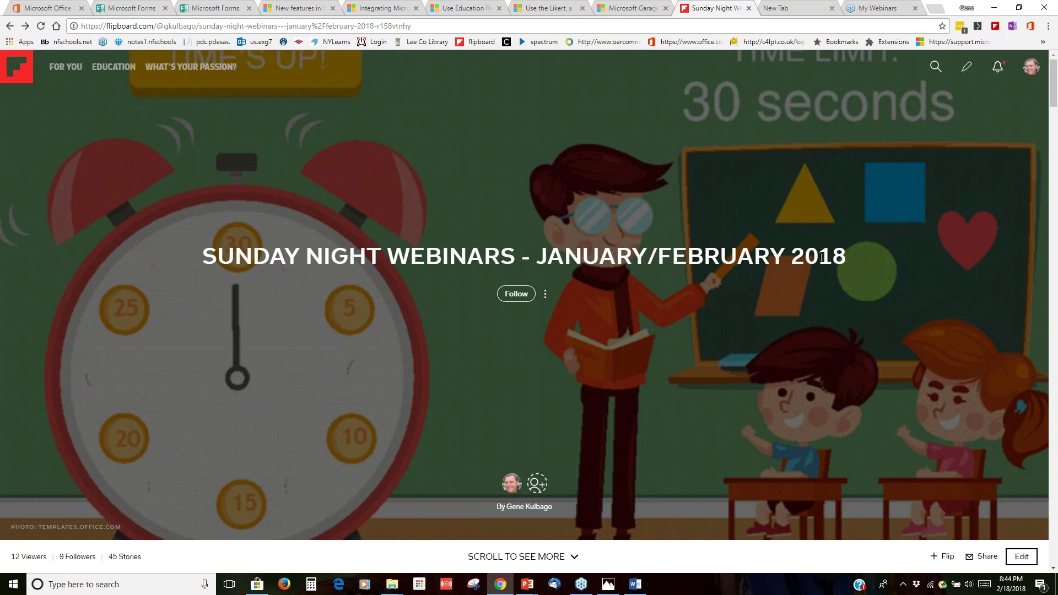
click(1023, 560)
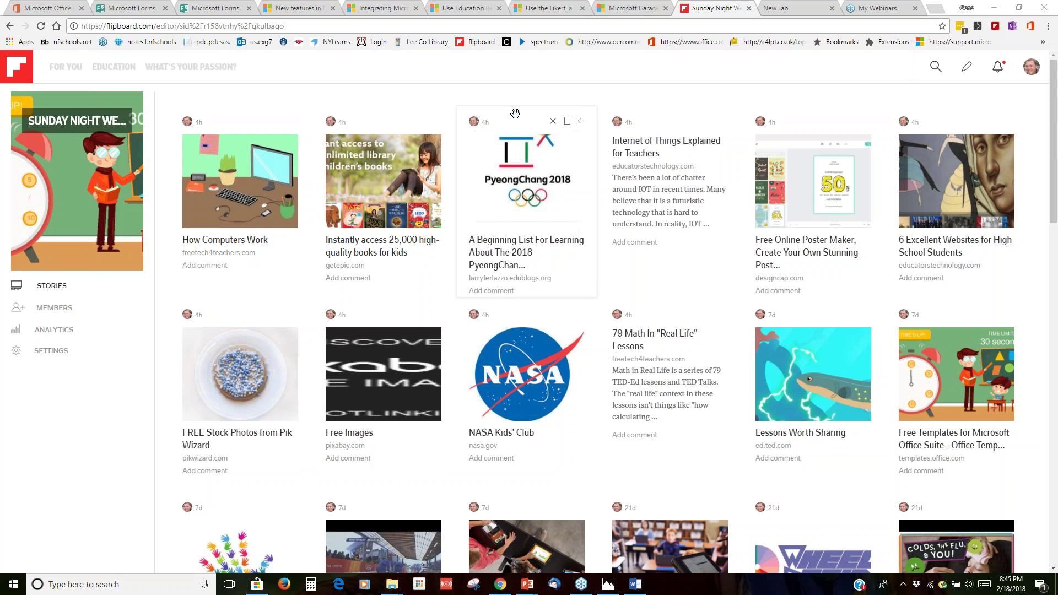
- Open the "Instantly access 25,000 high-quality books for kids" flip on getepic.com and examine the educators page's collections and classroom ideas
click(386, 245)
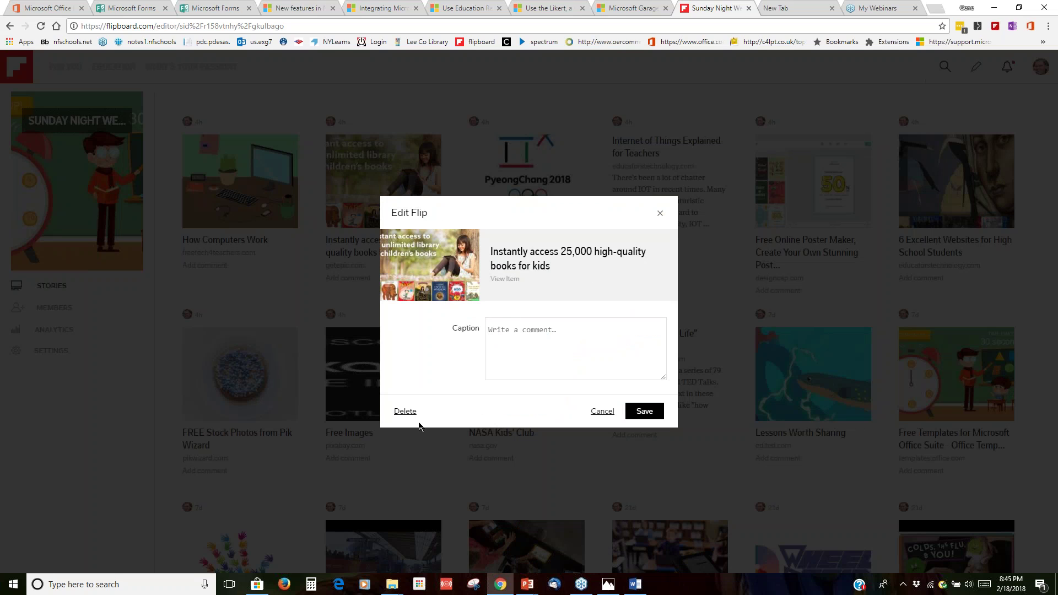
click(499, 279)
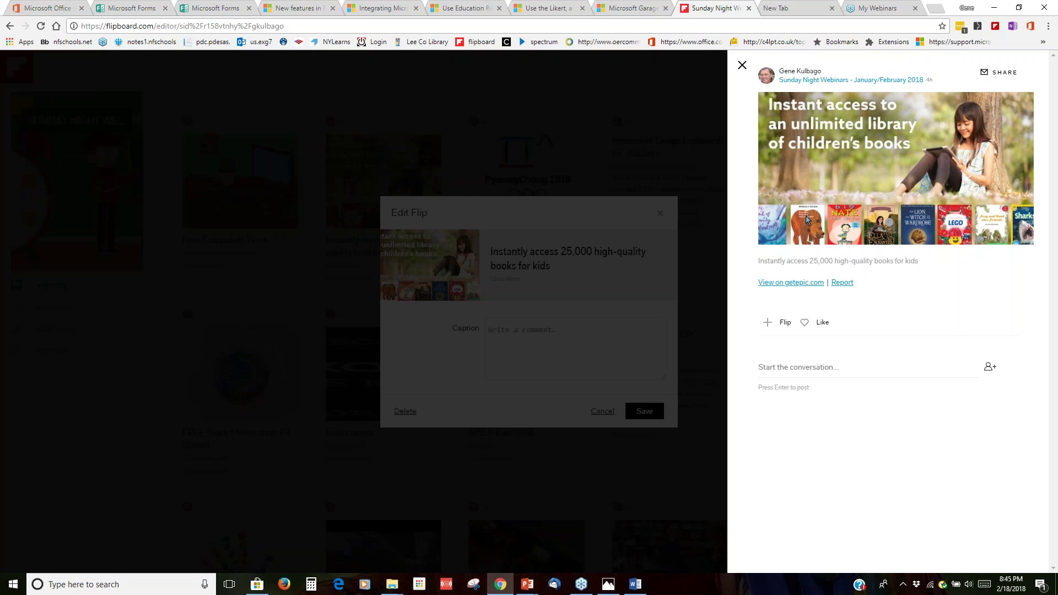
click(814, 284)
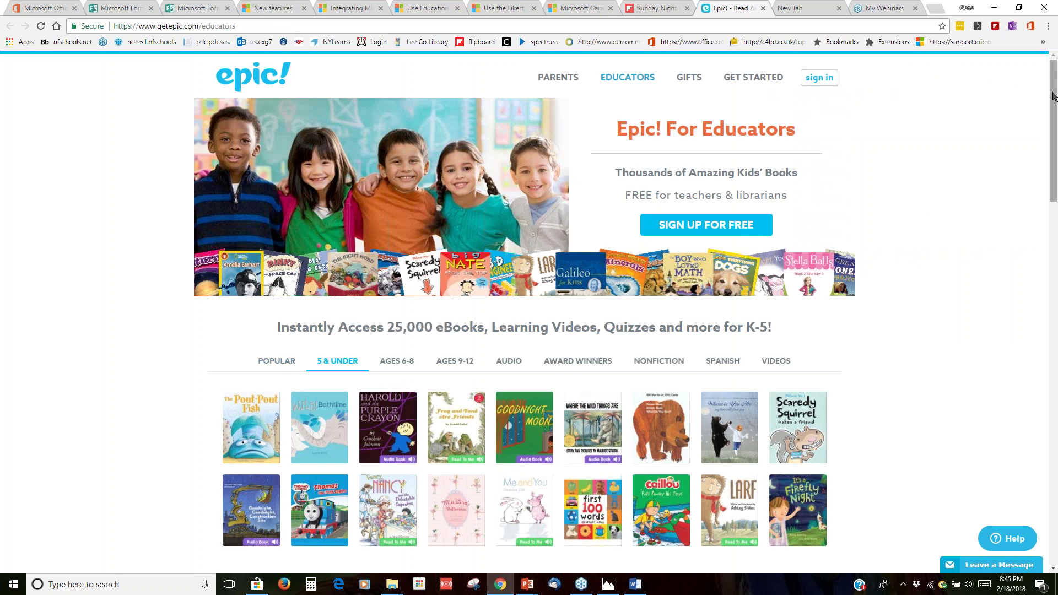
drag(1054, 96, 989, 354)
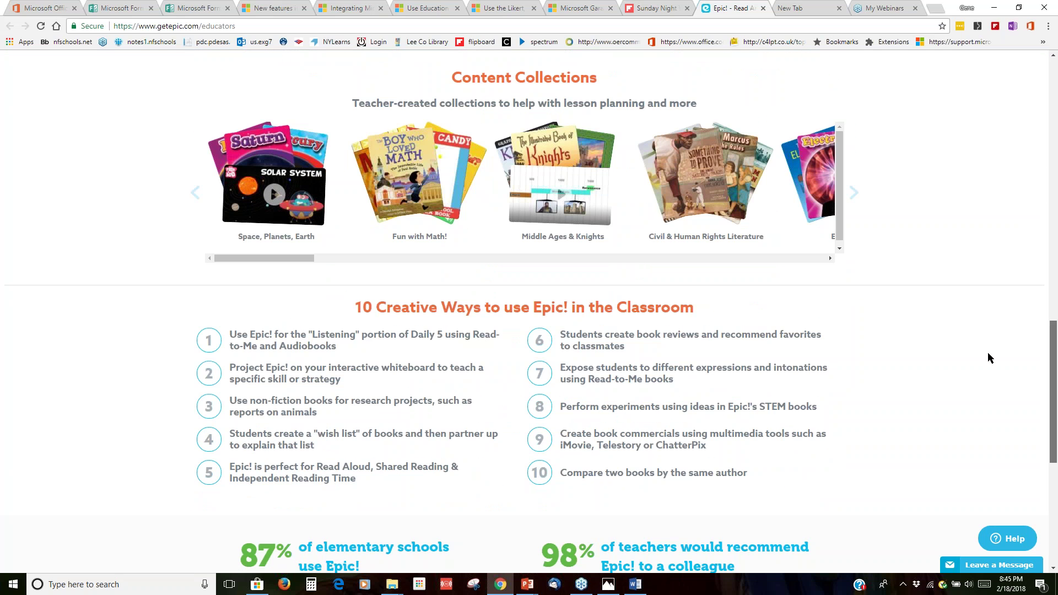
drag(988, 353, 991, 403)
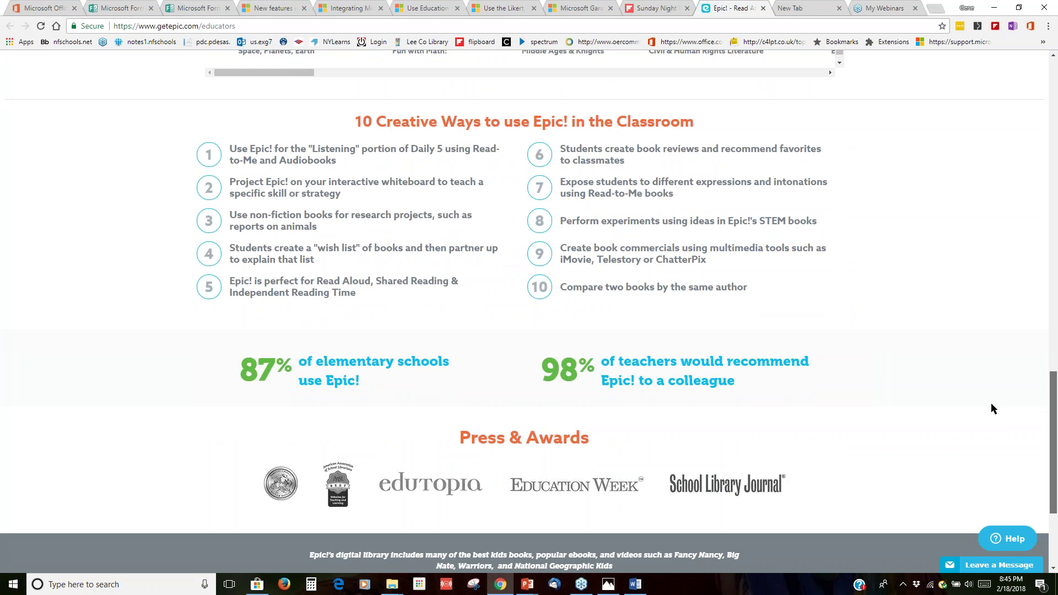
drag(991, 409, 940, 134)
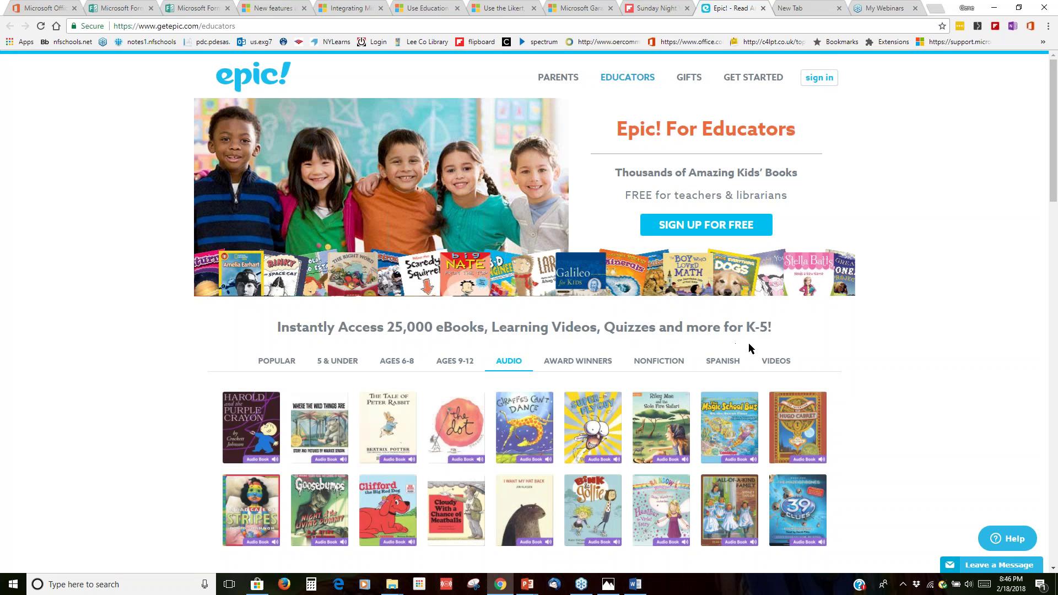
- Browse the Epic! book categories, including Award Winners and Ages 9-12, and look over the reasons for classroom use and educator resources
scroll(1047, 185, down, 2)
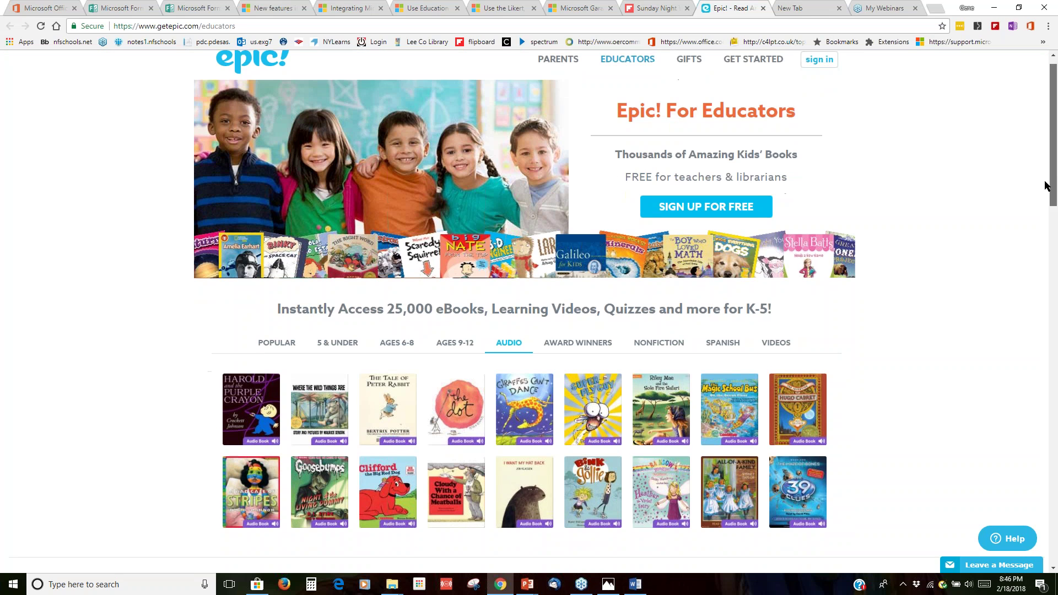
scroll(1046, 187, down, 2)
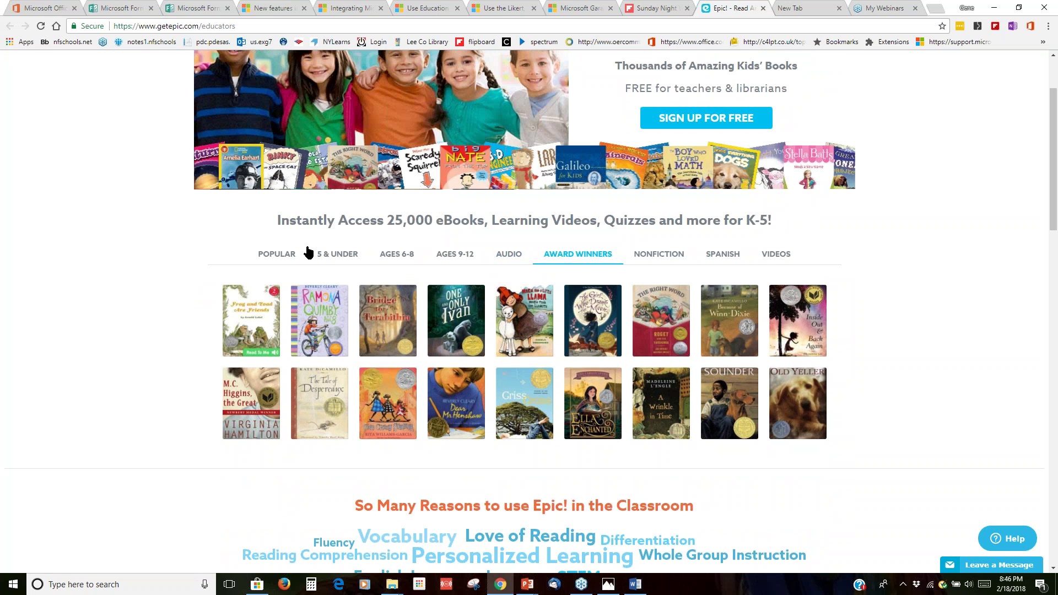
click(464, 257)
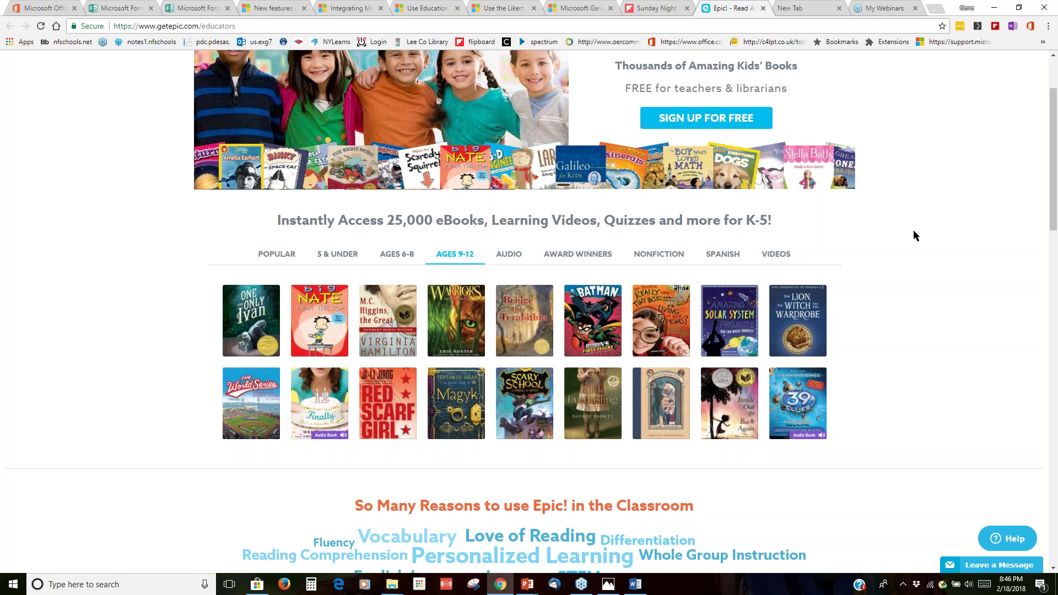
scroll(914, 235, up, 2)
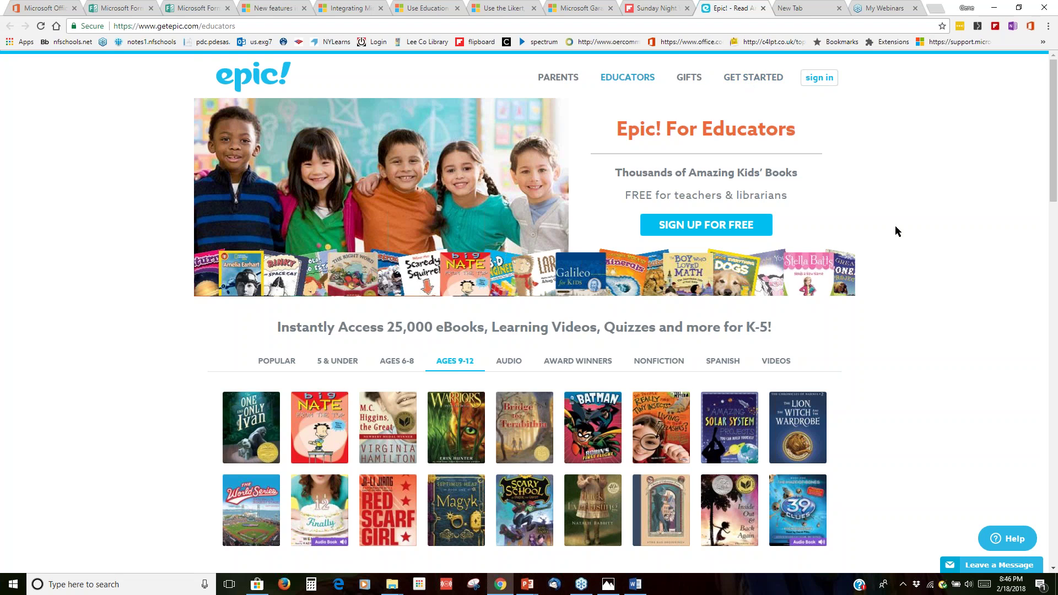
scroll(895, 229, down, 5)
scroll(894, 231, up, 5)
scroll(893, 234, down, 5)
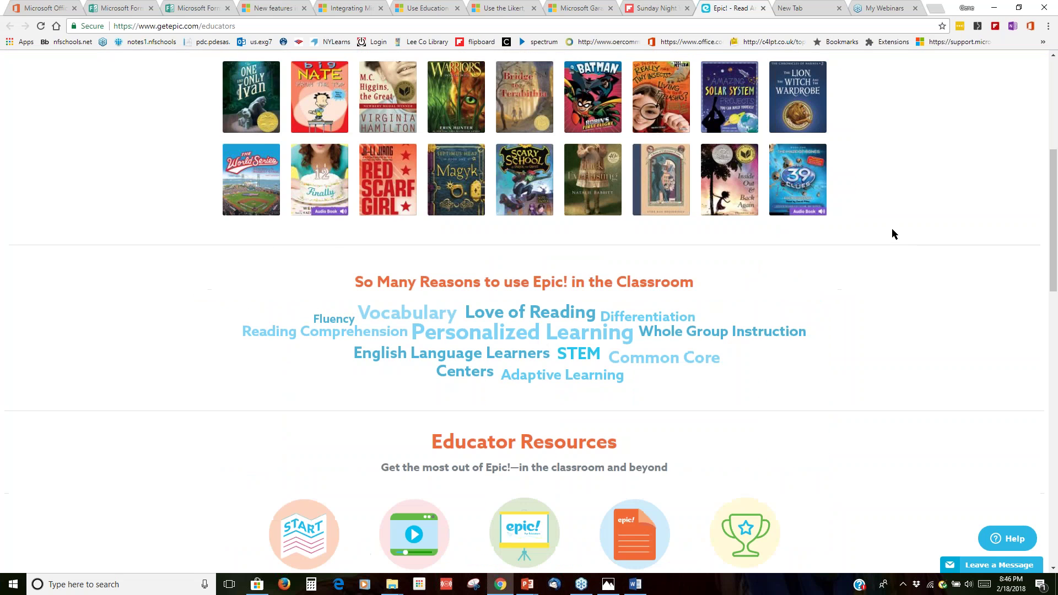
scroll(908, 222, up, 5)
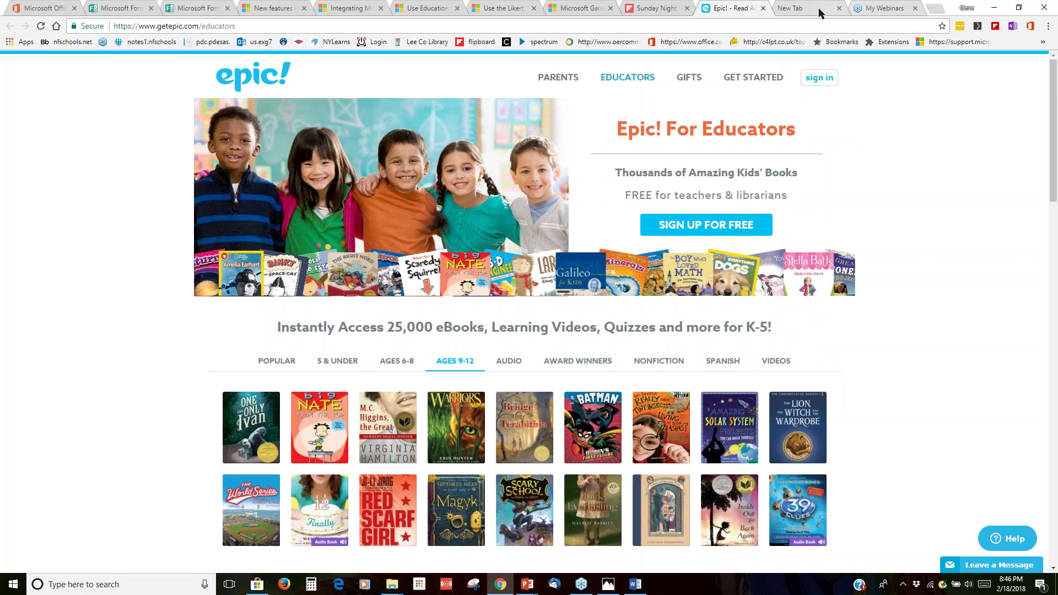
- Close the Epic! page and dismiss the children's books flip to return to the Flipboard magazine's stories
click(763, 9)
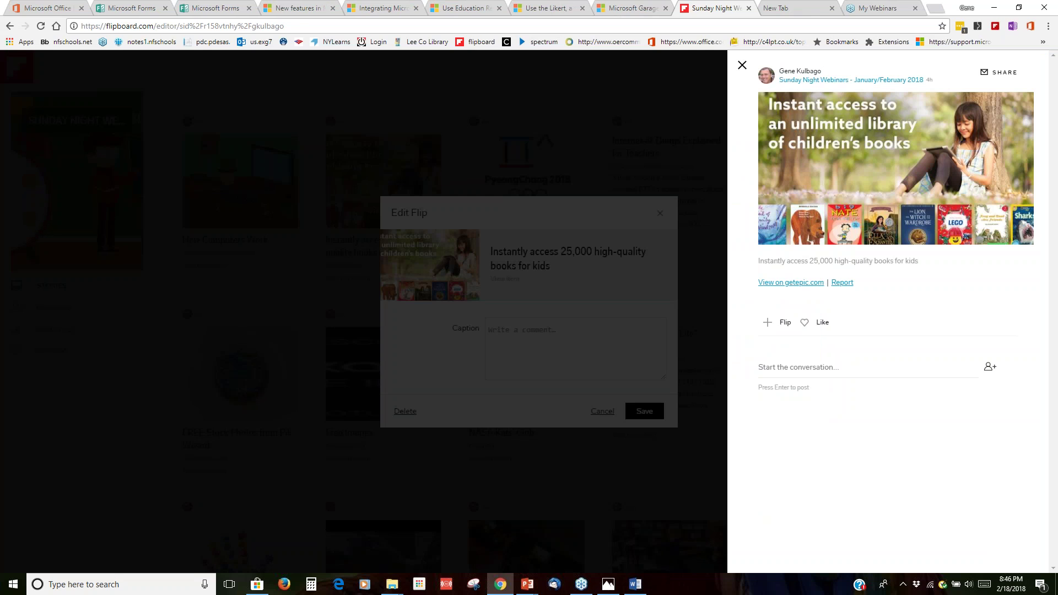
click(9, 26)
click(645, 187)
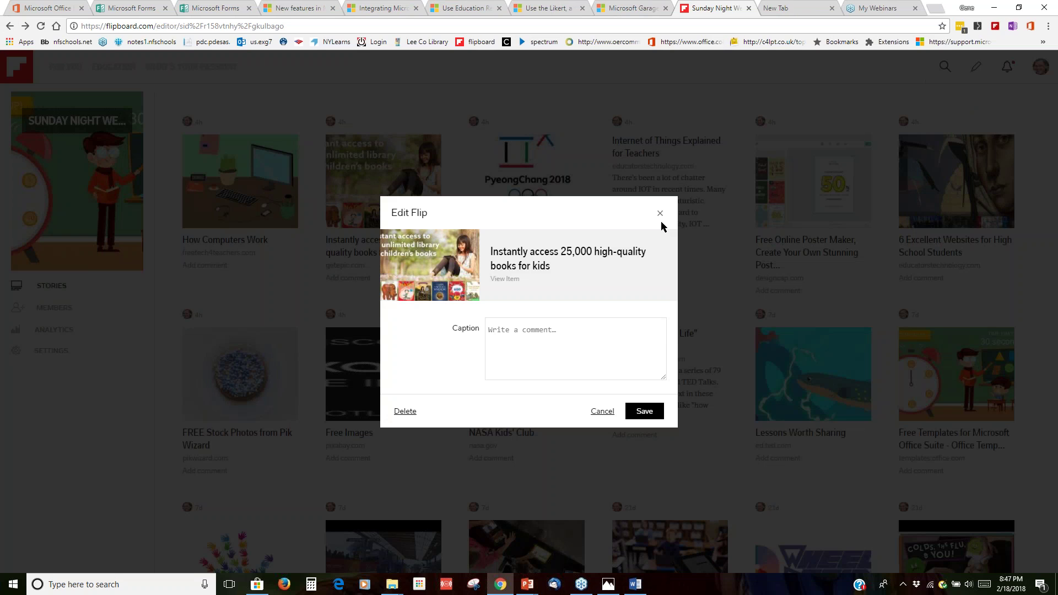
click(660, 214)
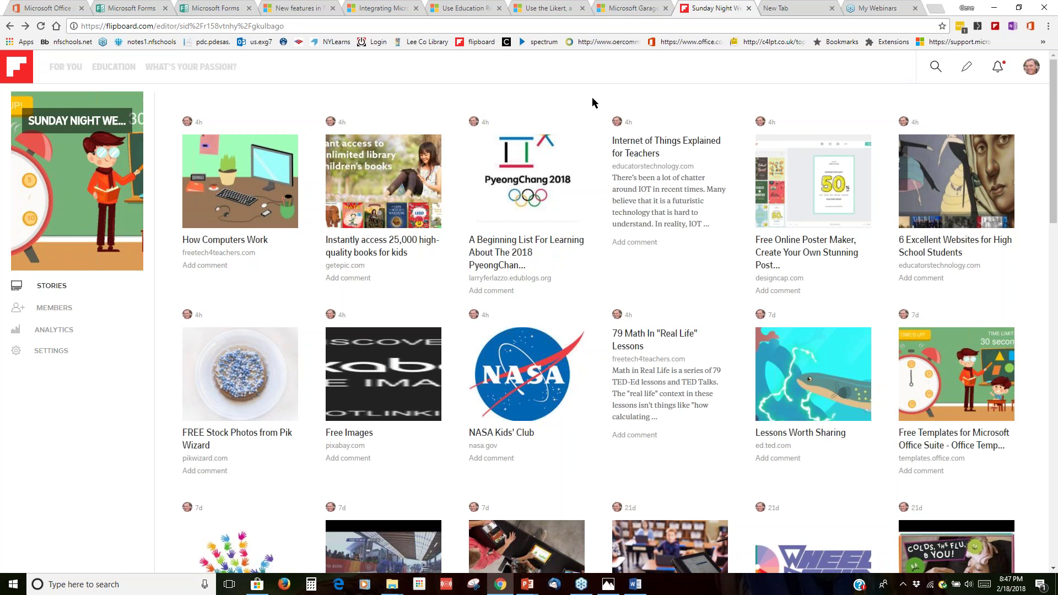
- Open the article behind the 2018 PyeongChang Winter Olympics flip and examine its resource links and embedded videos
click(530, 243)
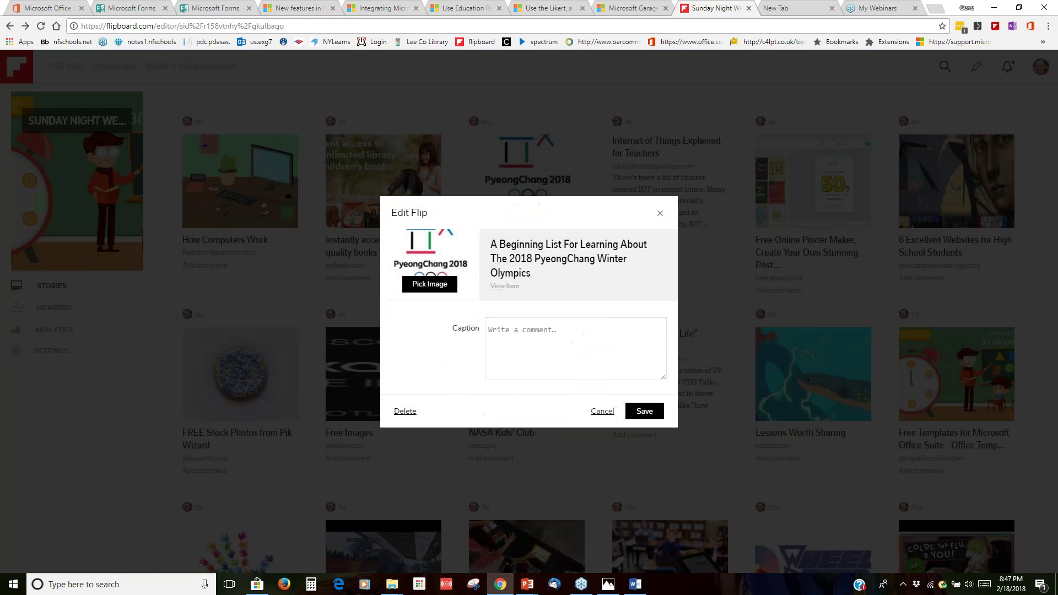
click(504, 286)
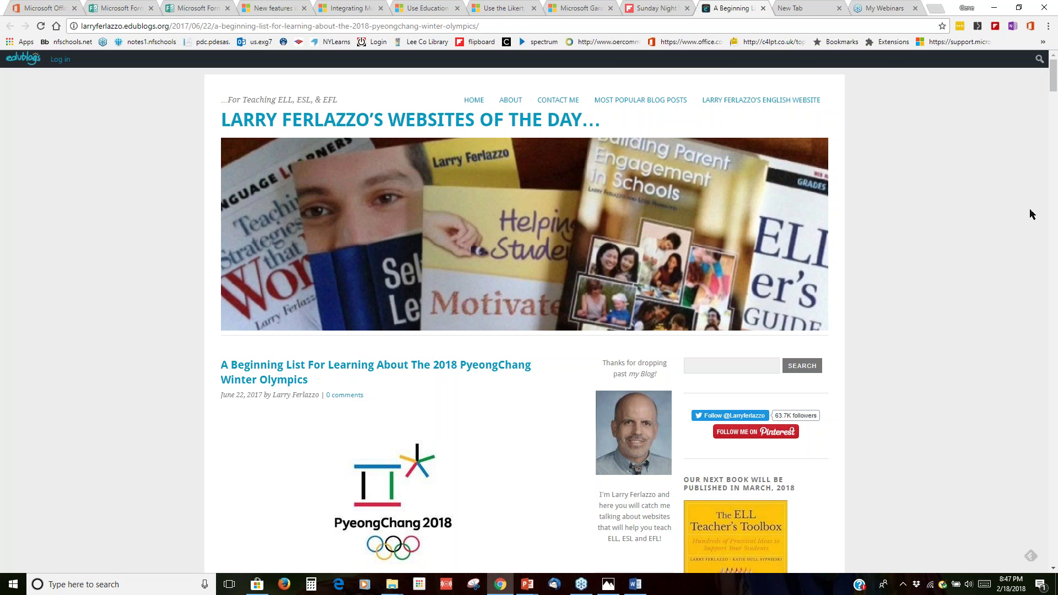
scroll(979, 218, down, 6)
scroll(554, 319, down, 12)
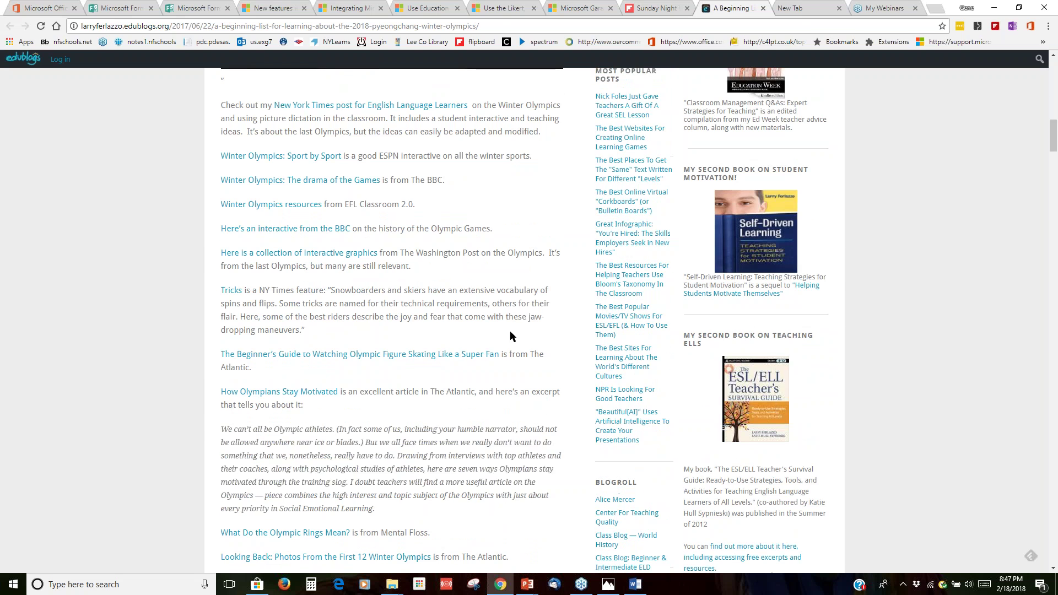
scroll(510, 332, down, 6)
scroll(466, 398, down, 6)
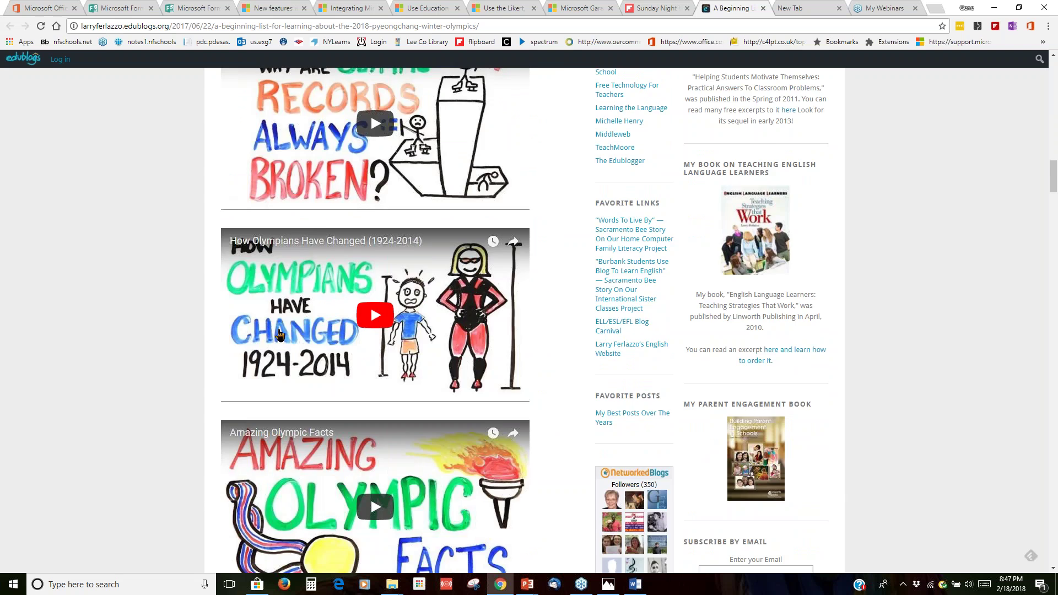
scroll(280, 335, down, 6)
scroll(419, 331, down, 6)
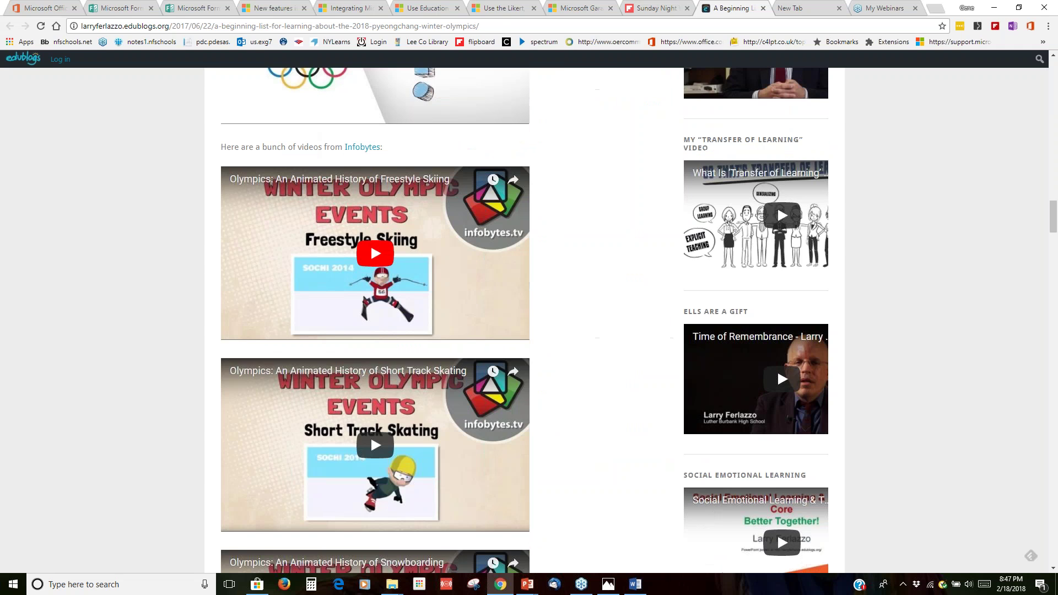
scroll(496, 297, down, 6)
- Review the Olympics article's introductory links to earlier Games and its header, then return to the Flipboard magazine
scroll(555, 292, up, 15)
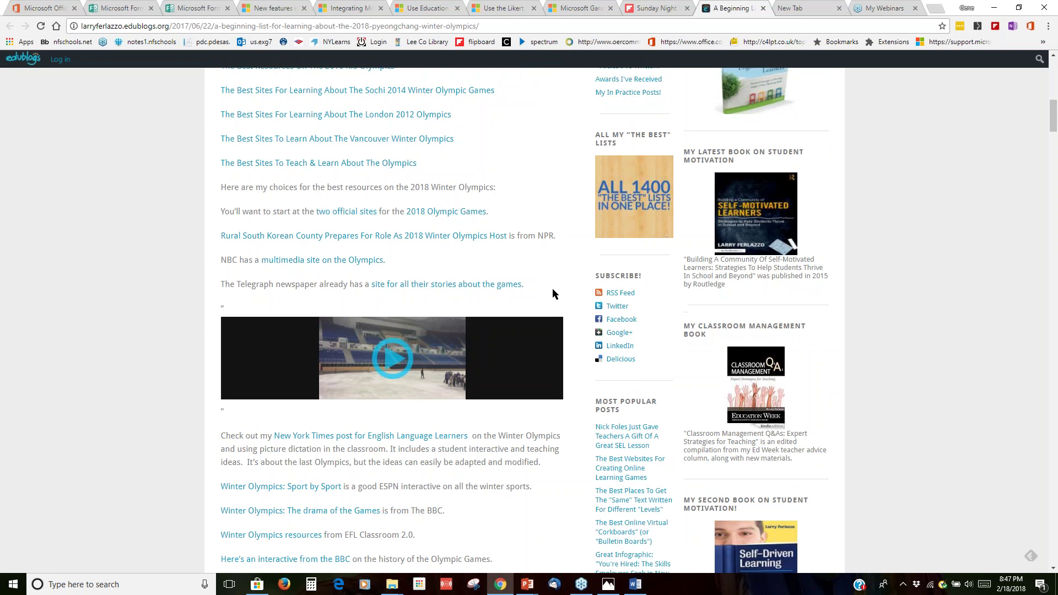
scroll(546, 279, up, 6)
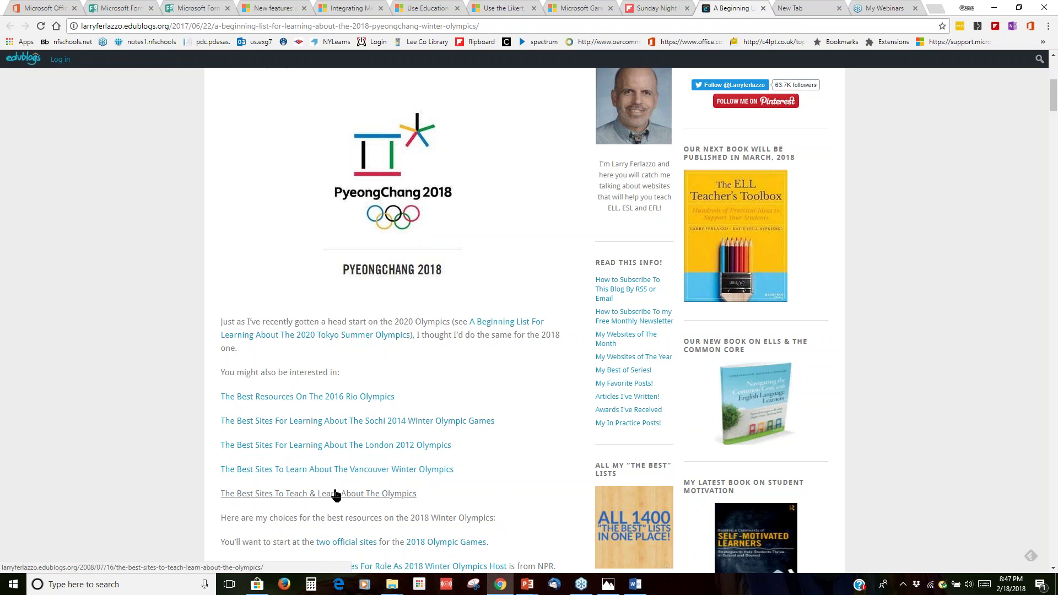
scroll(462, 281, up, 6)
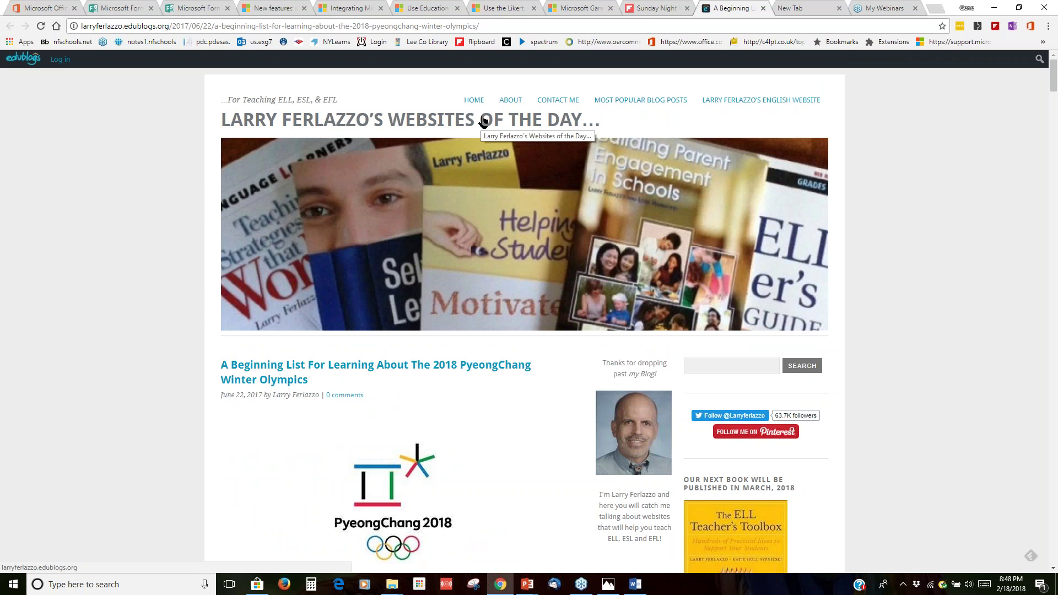
click(655, 11)
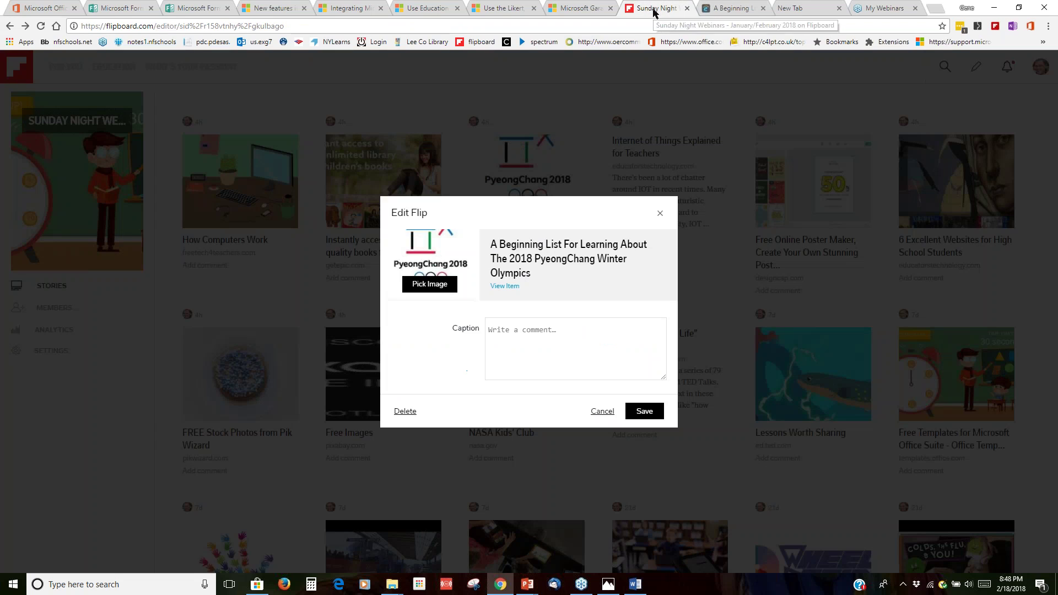
- Dismiss the Olympics flip, open the Free Online Poster Maker flip's DesignCap site and start a free poster
click(602, 412)
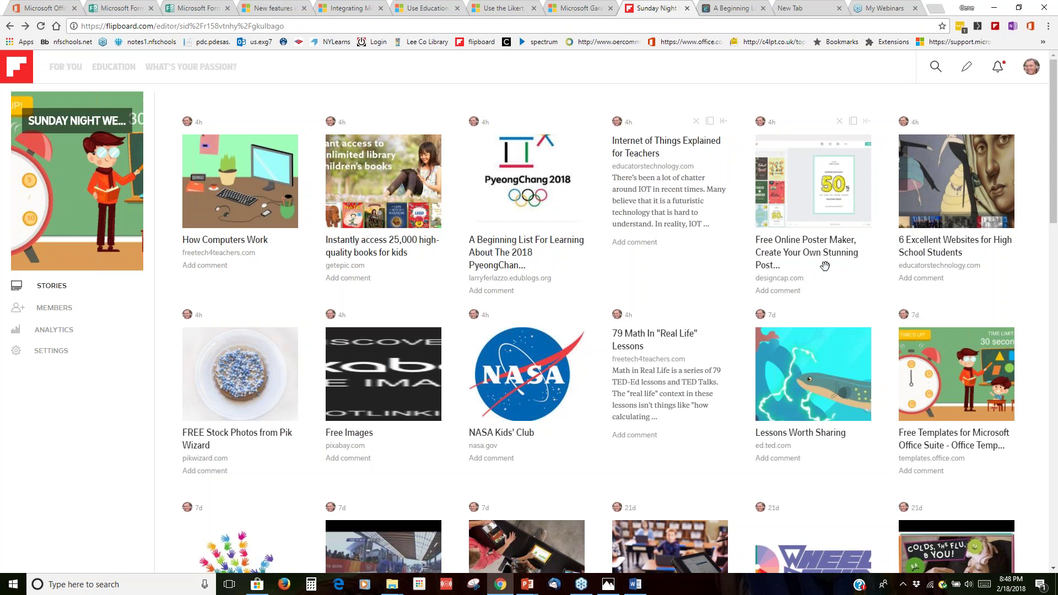
click(794, 281)
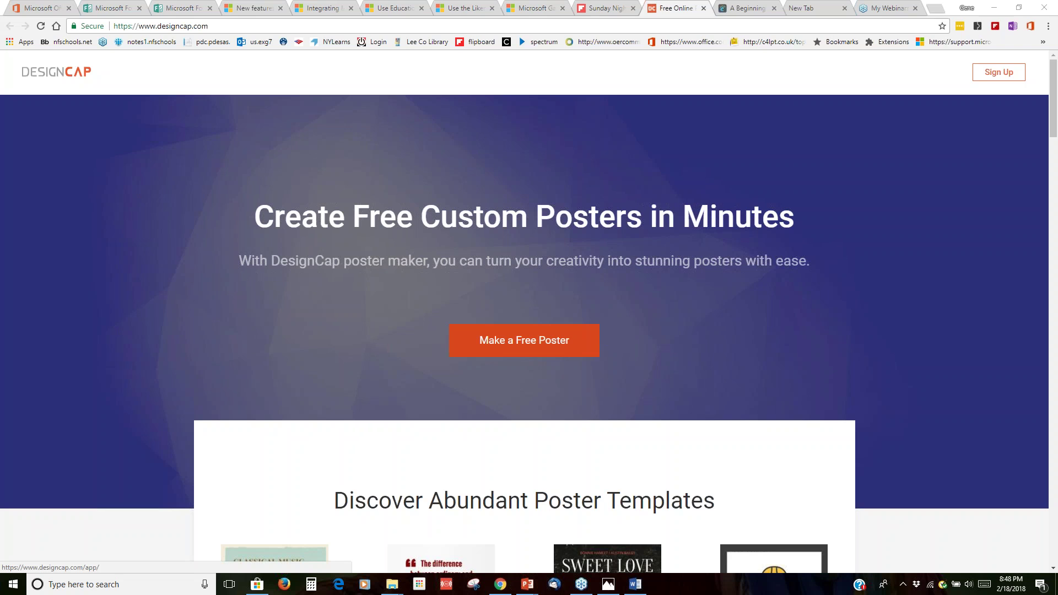
click(525, 340)
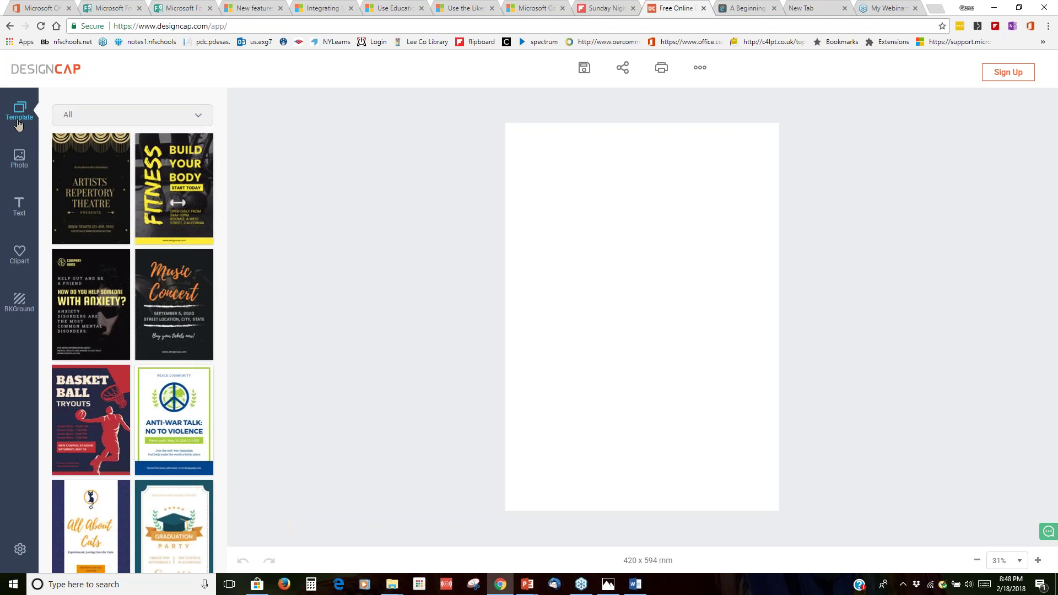
- Look through the poster templates of all categories in the DesignCap editor
scroll(166, 330, down, 5)
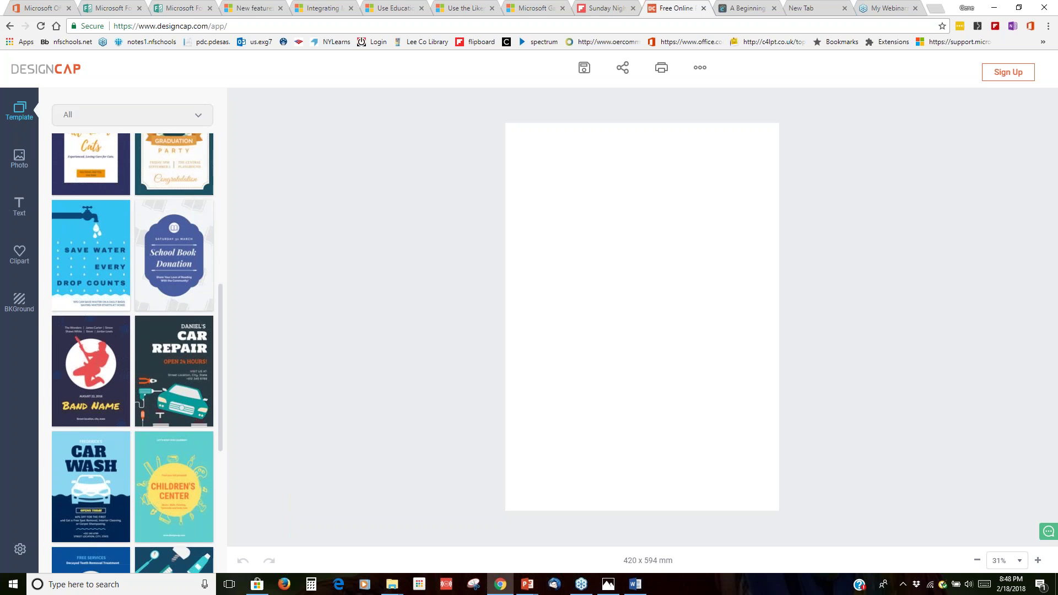
scroll(132, 353, down, 10)
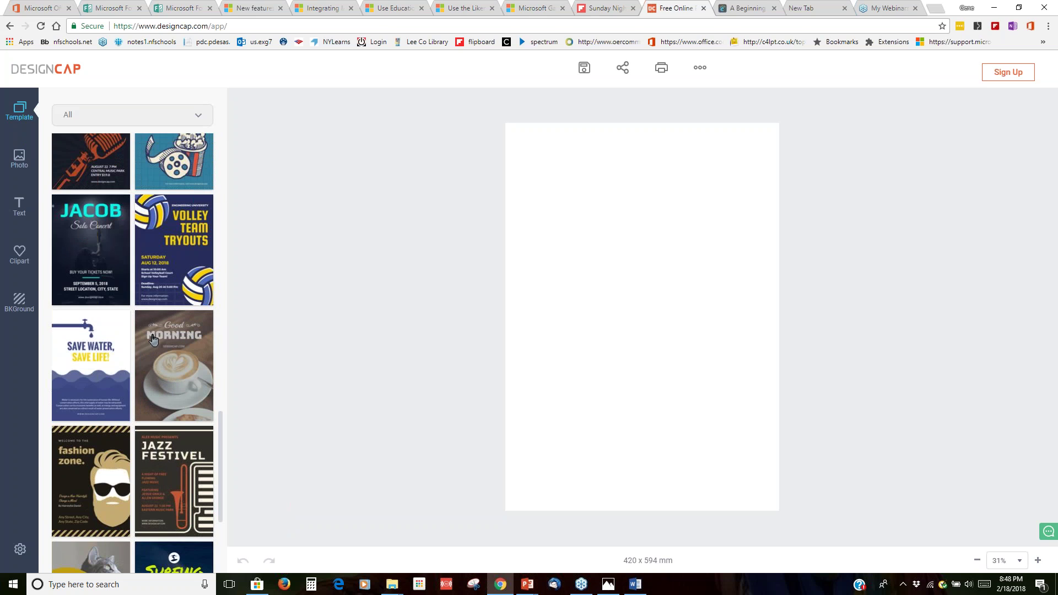
scroll(163, 319, down, 3)
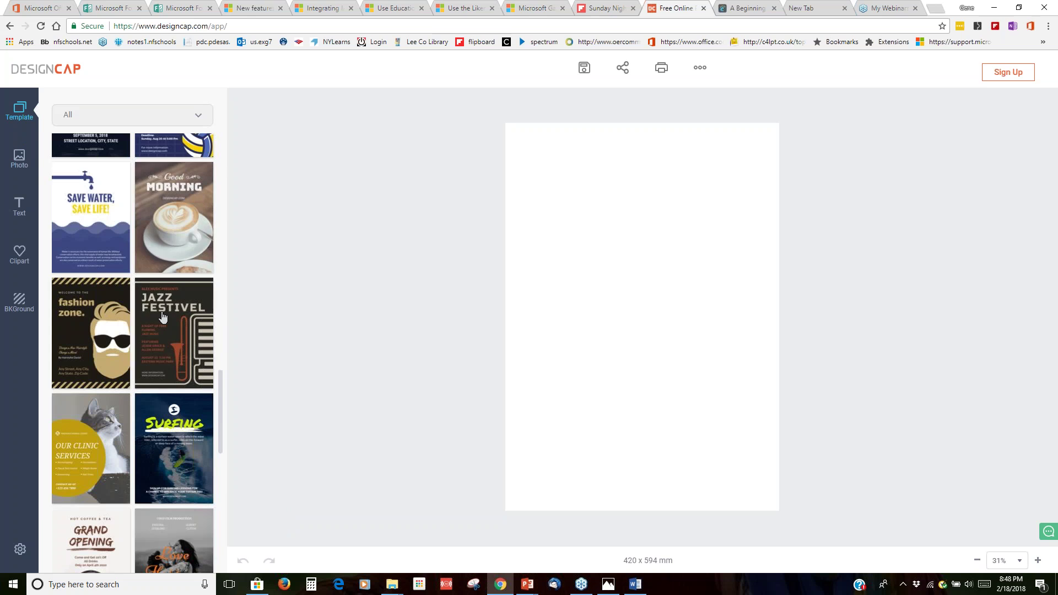
scroll(163, 317, down, 8)
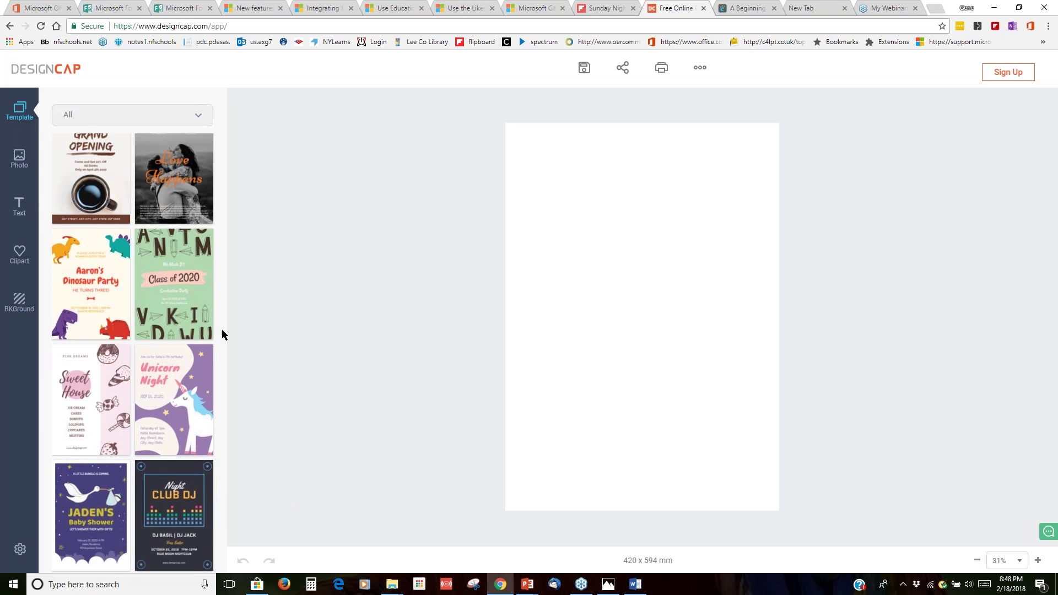
scroll(99, 255, up, 13)
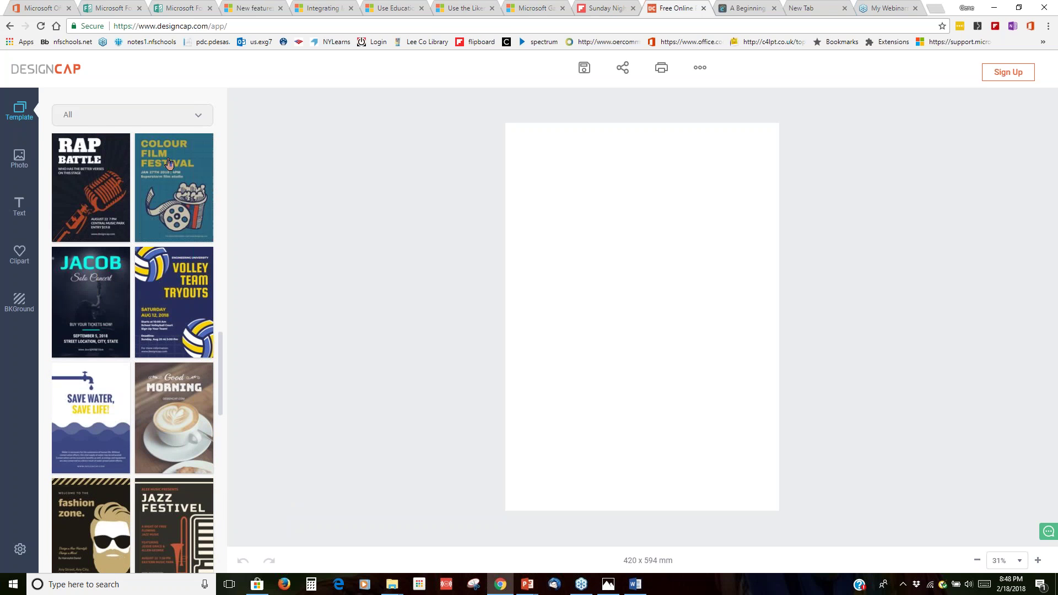
scroll(99, 255, up, 6)
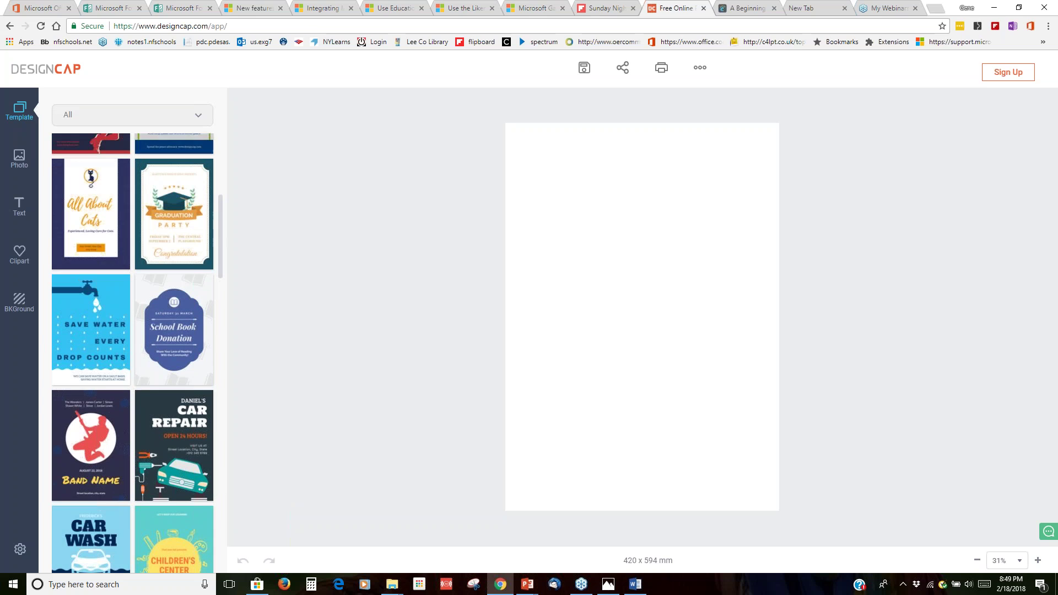
- Filter the poster templates to the Education category and apply the Children's Center template to the blank poster
click(202, 116)
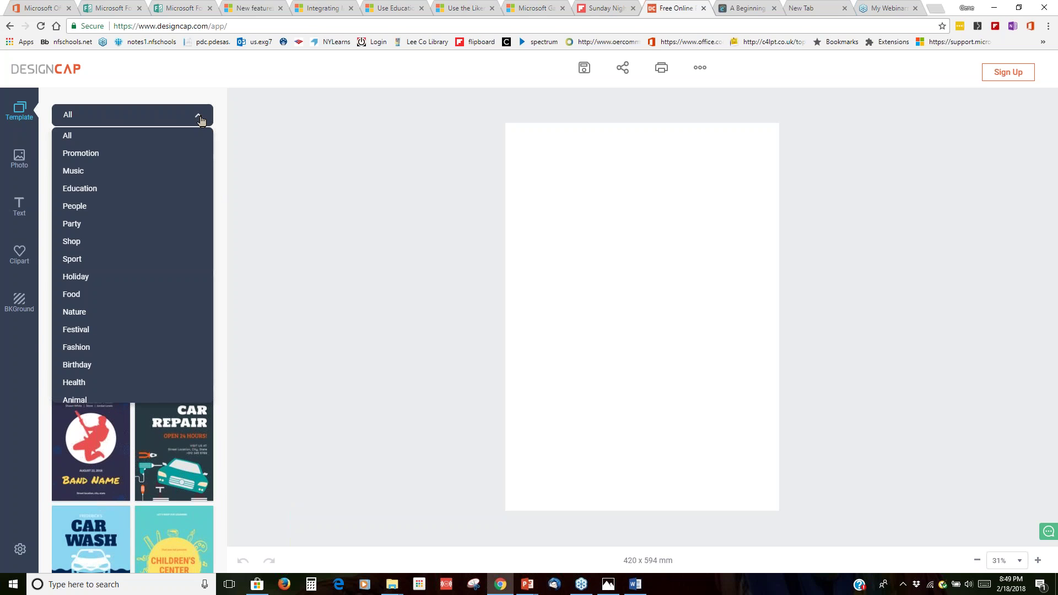
click(80, 187)
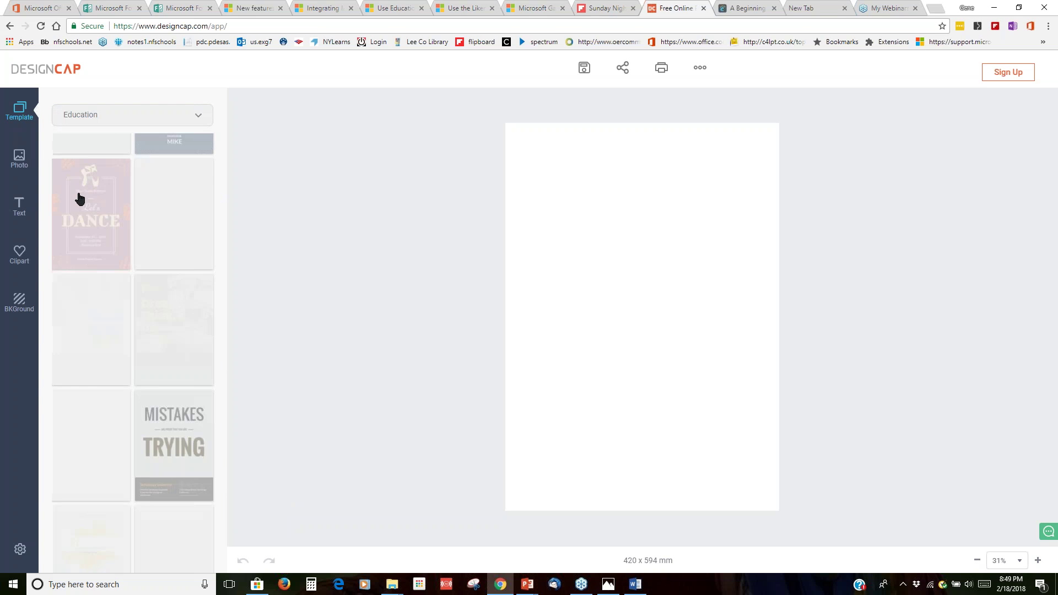
scroll(187, 331, down, 7)
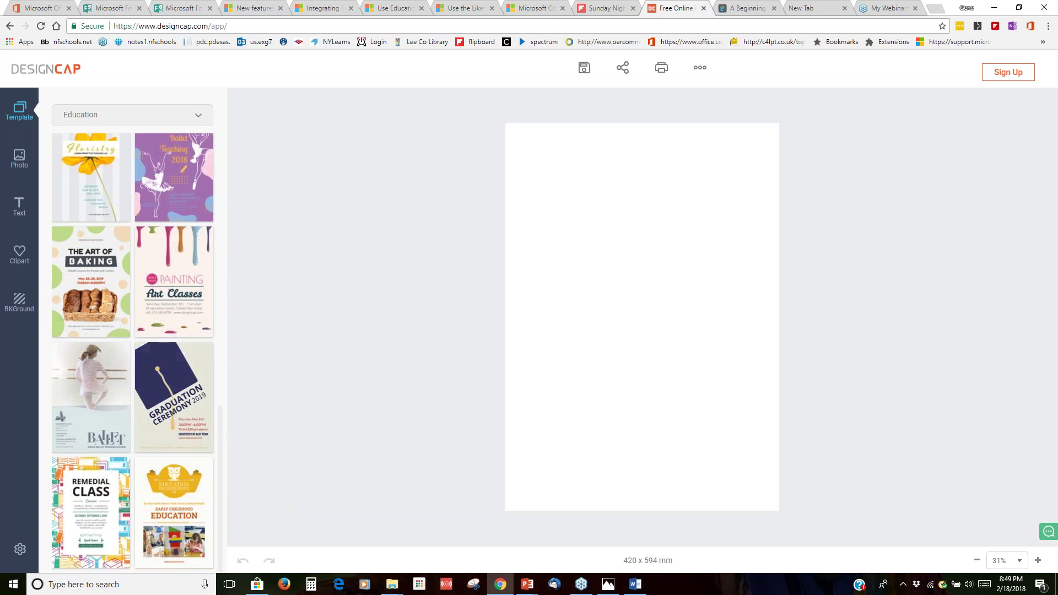
scroll(155, 345, up, 5)
scroll(155, 344, up, 5)
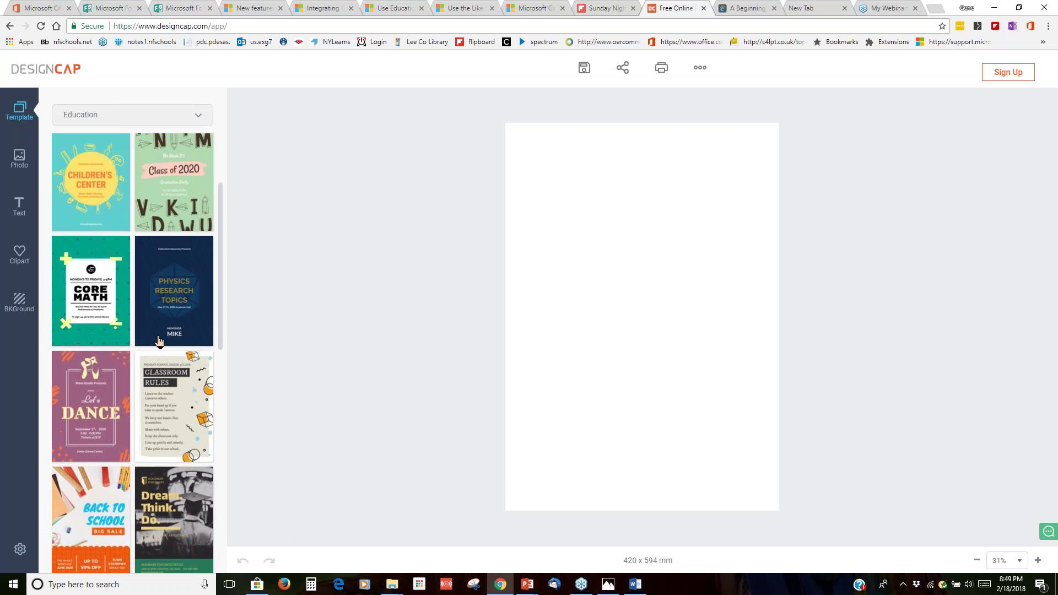
click(104, 309)
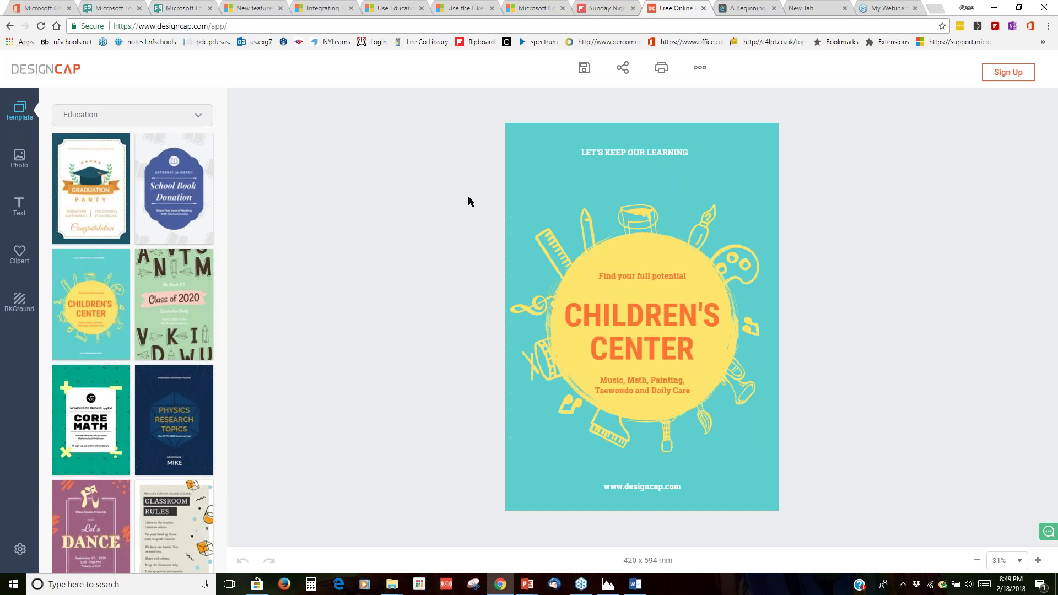
- Set the poster's "LET'S KEEP OUR LEARNING" line in Coustard, replace its text with "Writing Center" and enlarge it to size 53
click(629, 153)
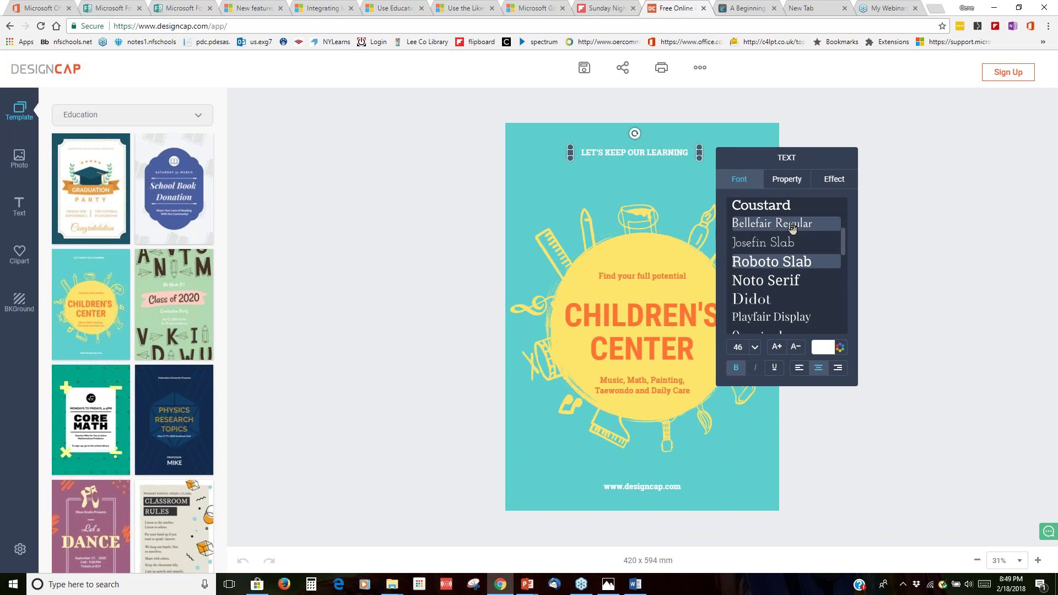
click(789, 206)
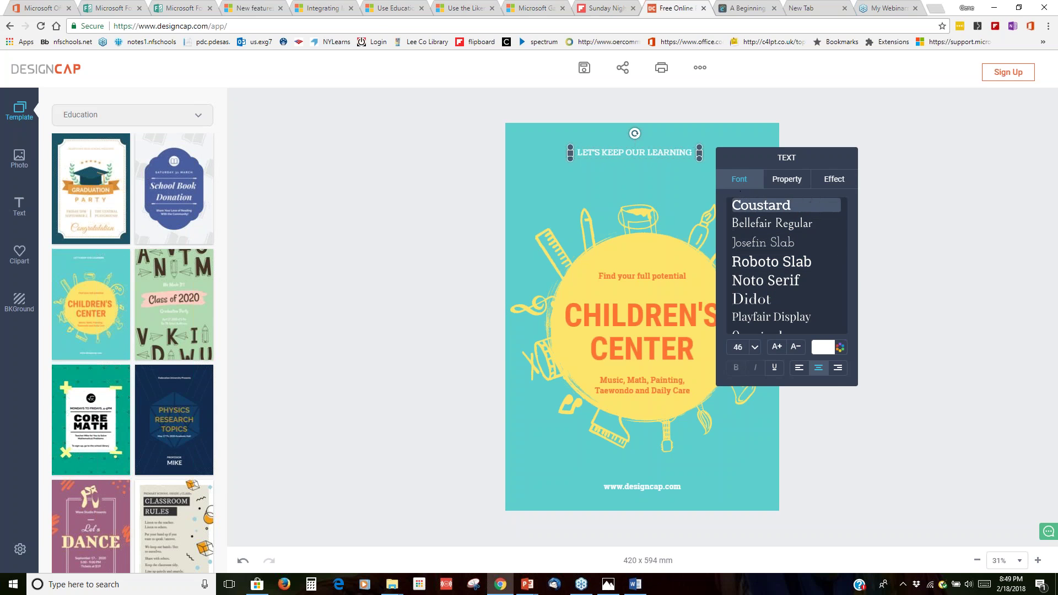
click(692, 153)
click(692, 152)
drag(692, 151, 576, 152)
text(G)
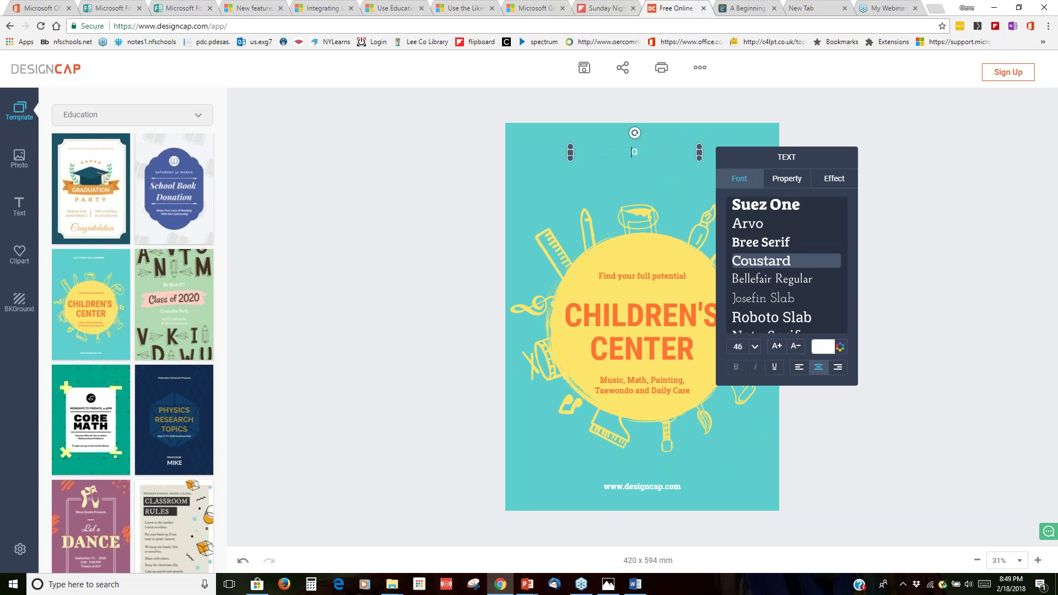
key(BackSpace)
text(Writing Center)
drag(564, 181, 549, 205)
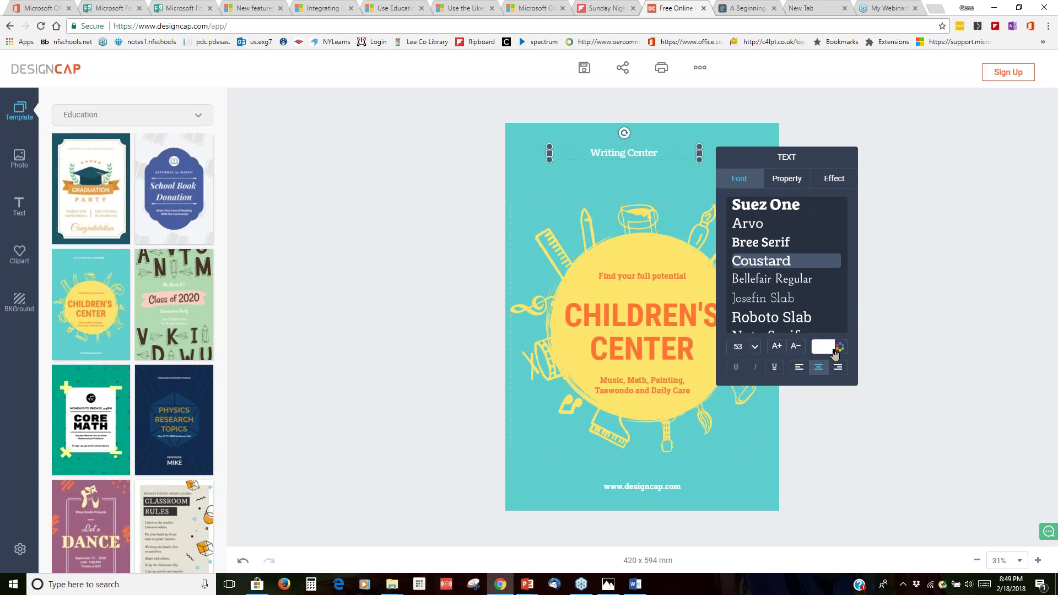
- Recolour the "Writing Center" text, trying green 2AA350 before choosing the pinkish red D13963
double_click(666, 154)
click(839, 350)
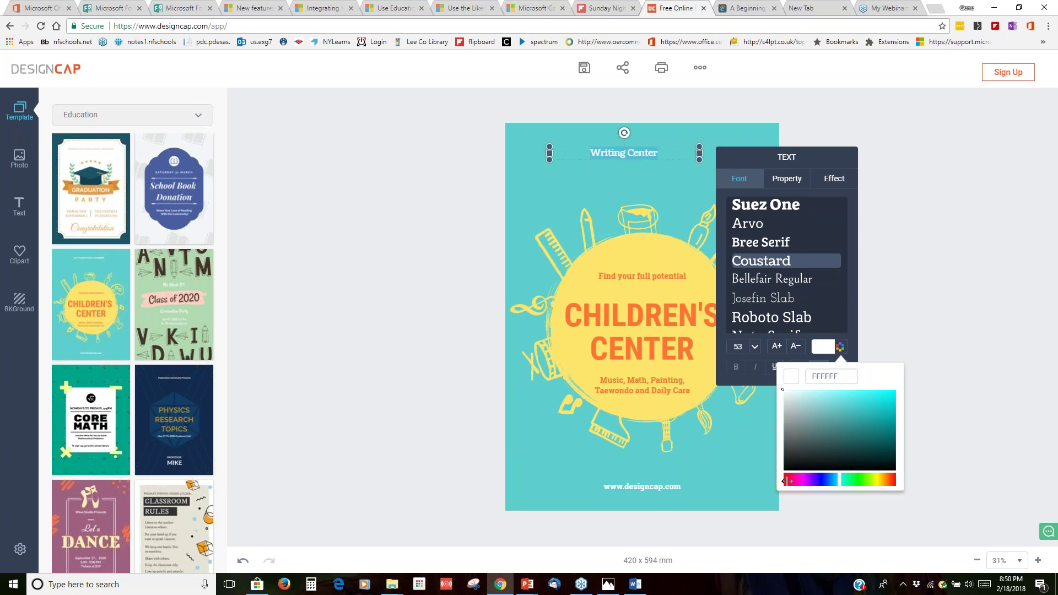
drag(787, 480, 852, 482)
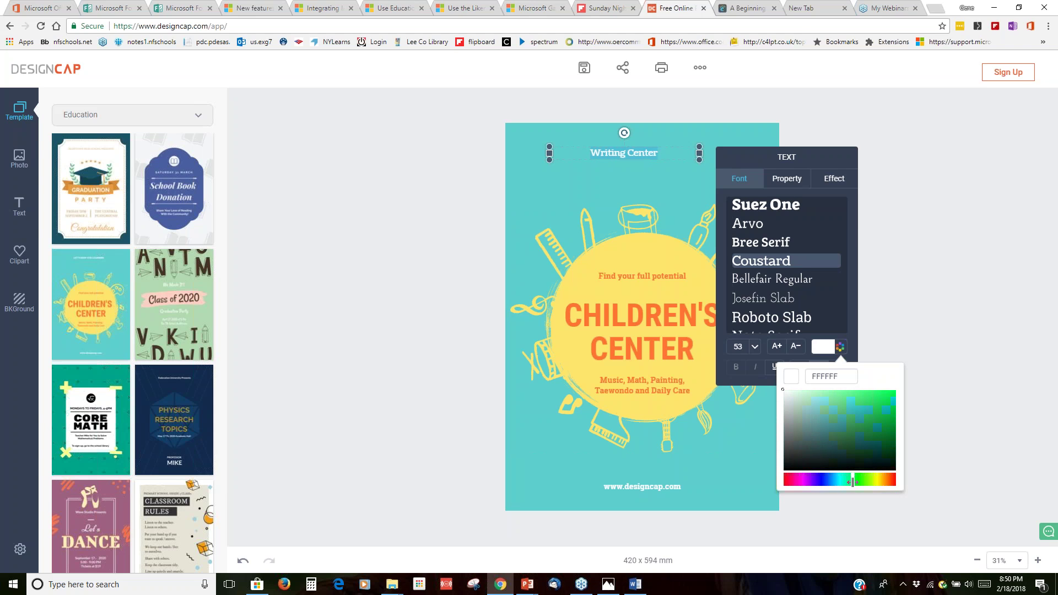
click(867, 420)
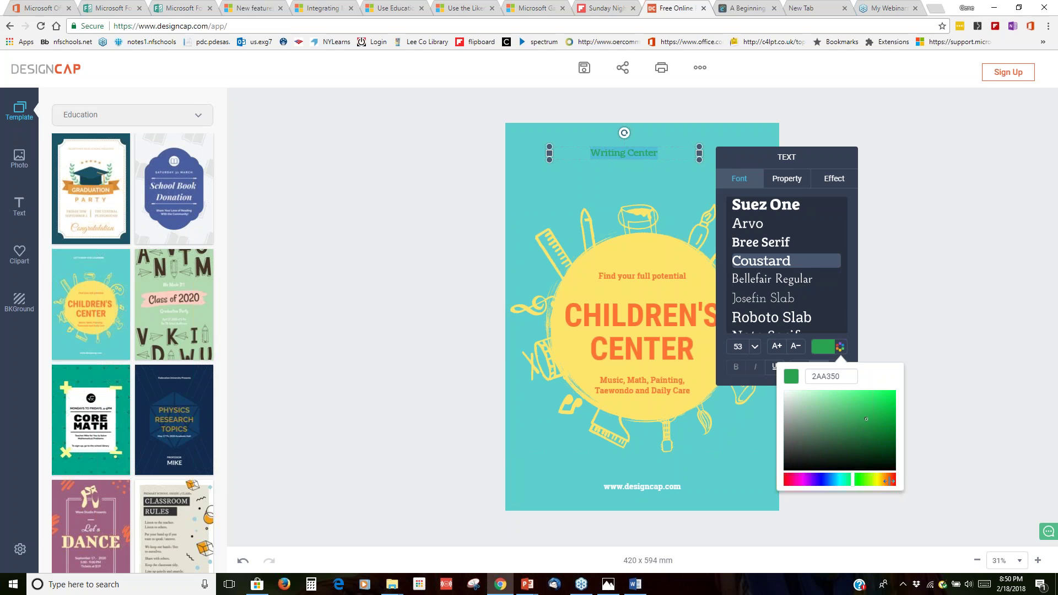
click(786, 479)
click(865, 405)
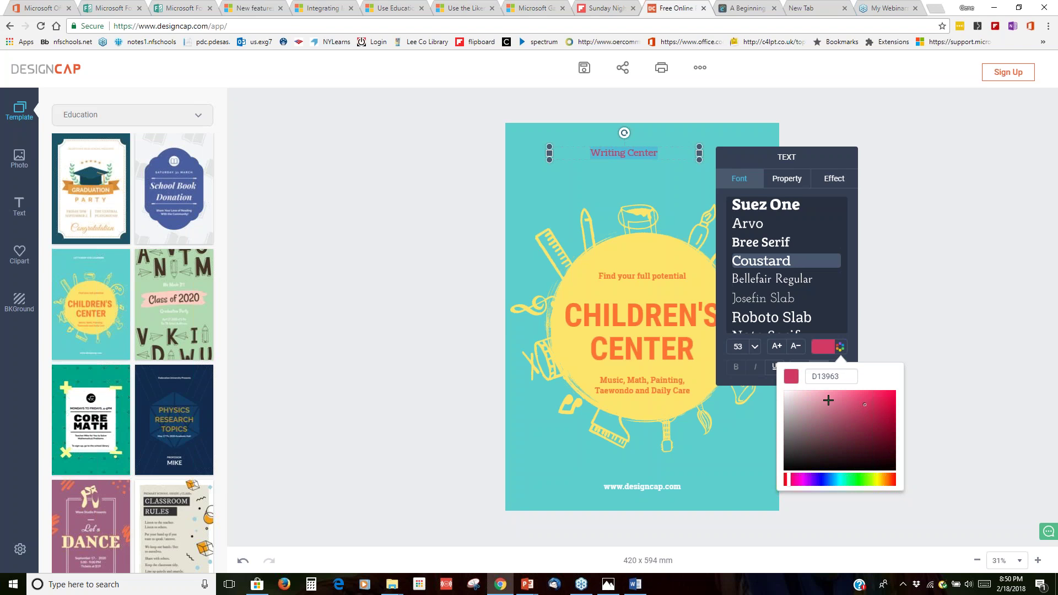
click(687, 183)
- Check the text settings of the "Find your full potential" line and the title, and view the Nature flower clipart
click(684, 278)
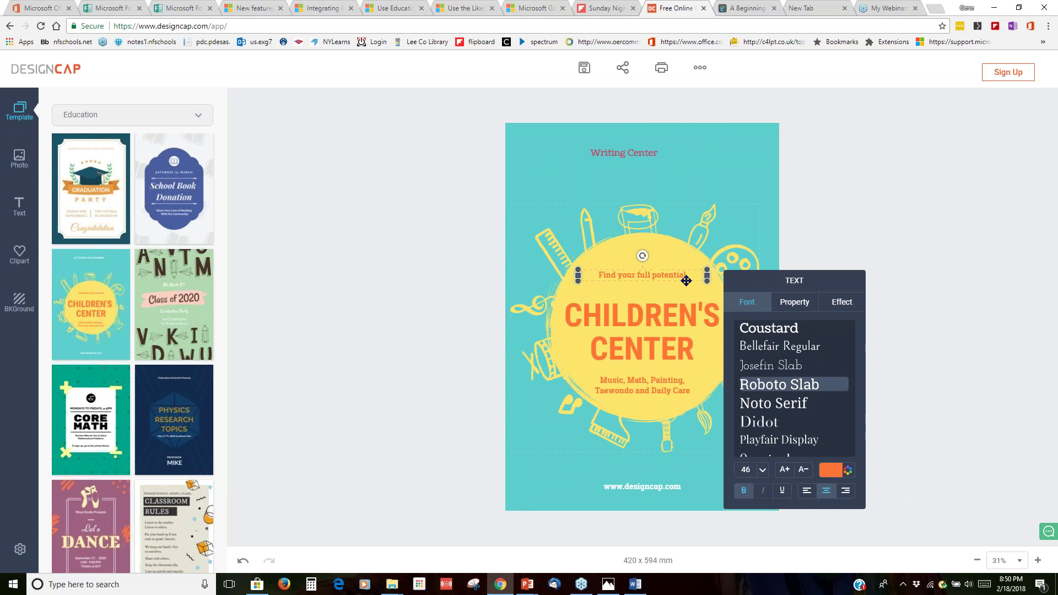
click(673, 349)
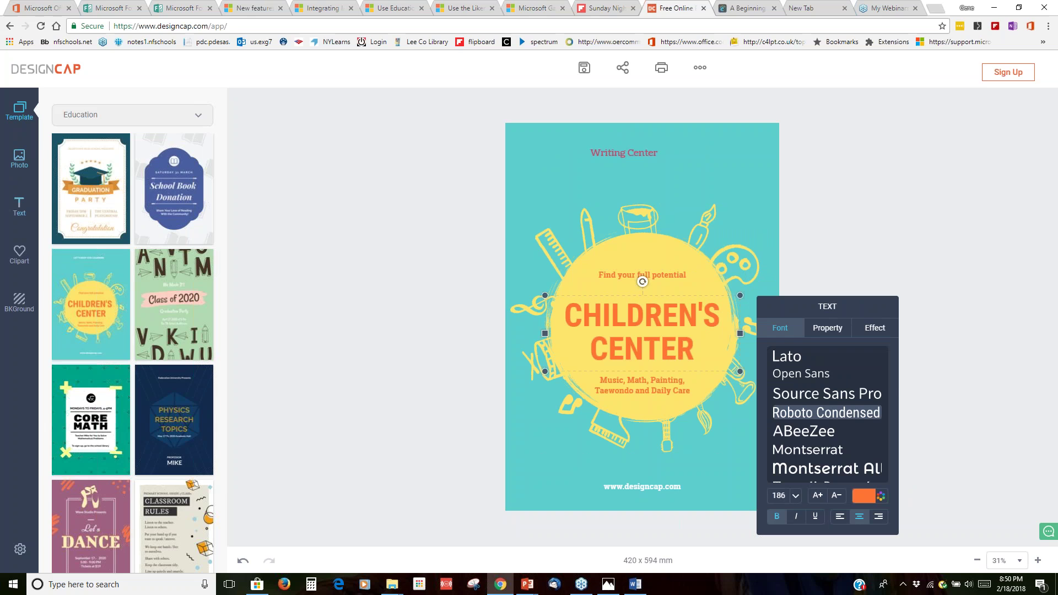
click(17, 259)
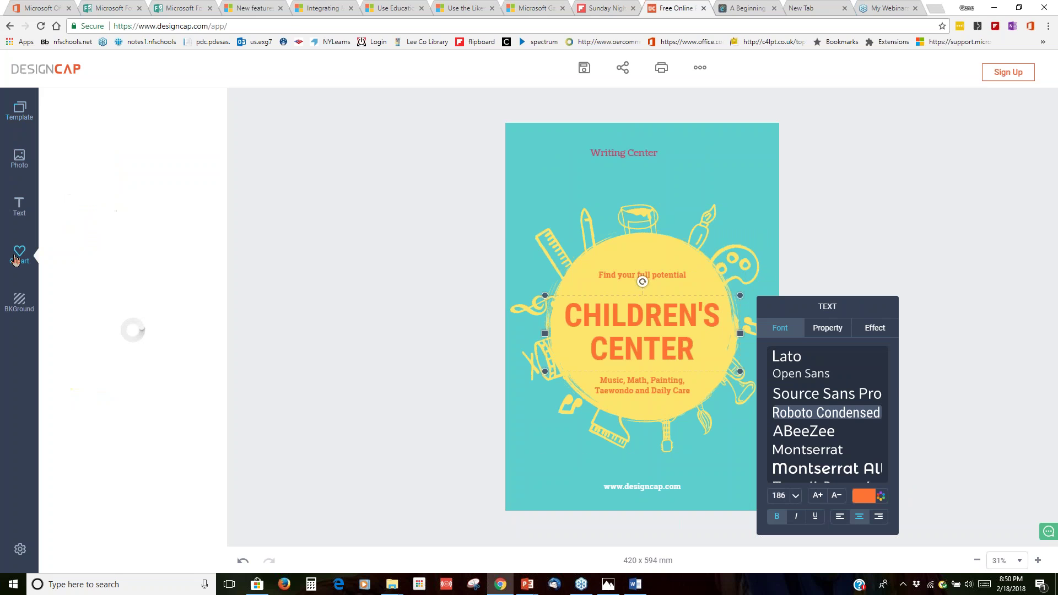
scroll(78, 244, down, 1)
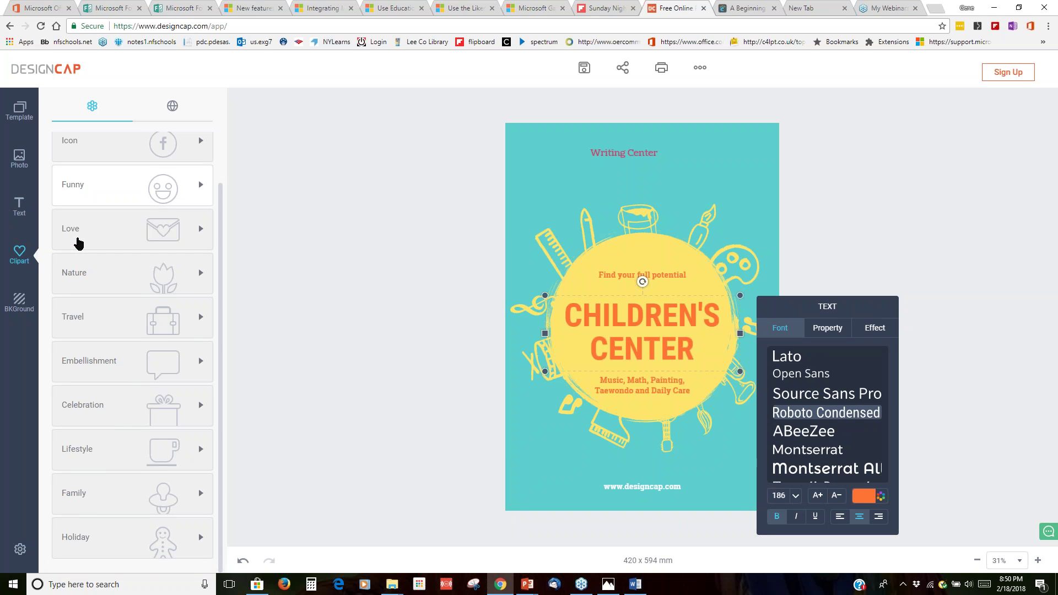
click(202, 276)
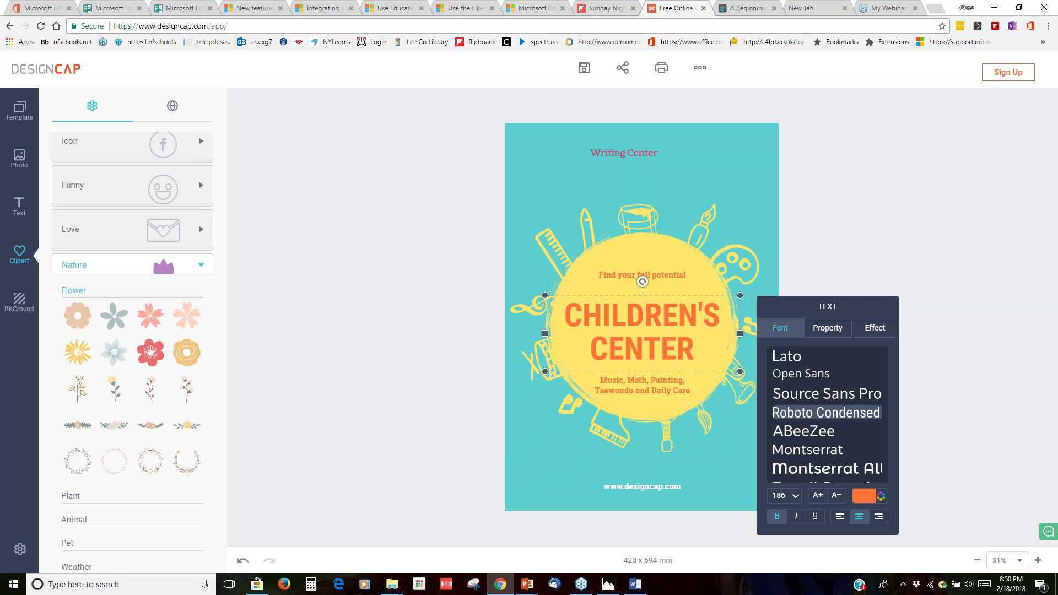
- Leave the poster editor without saving and look over the poster templates on the DesignCap home page
click(10, 26)
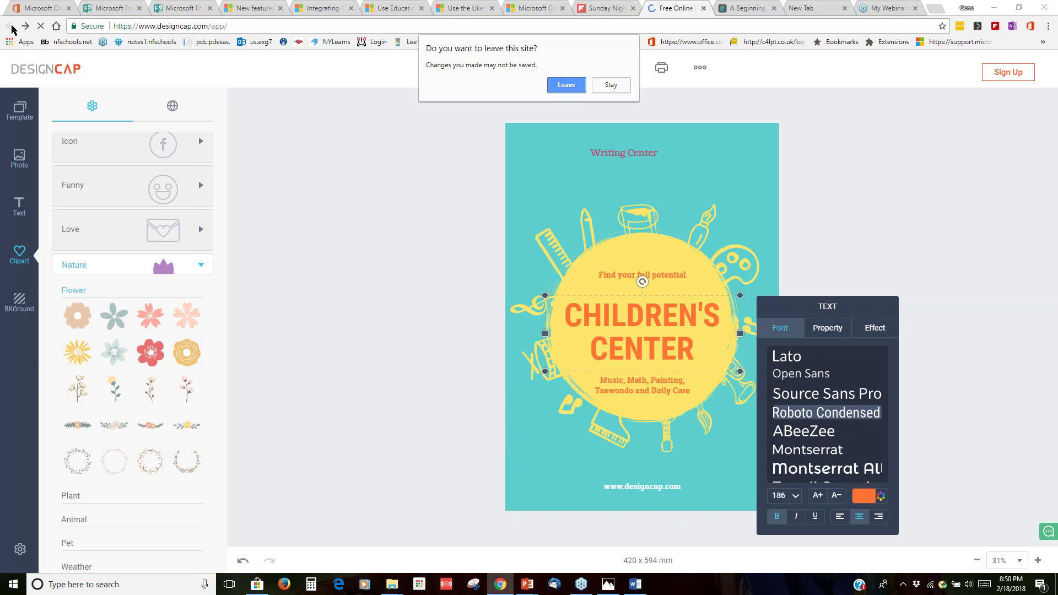
click(566, 87)
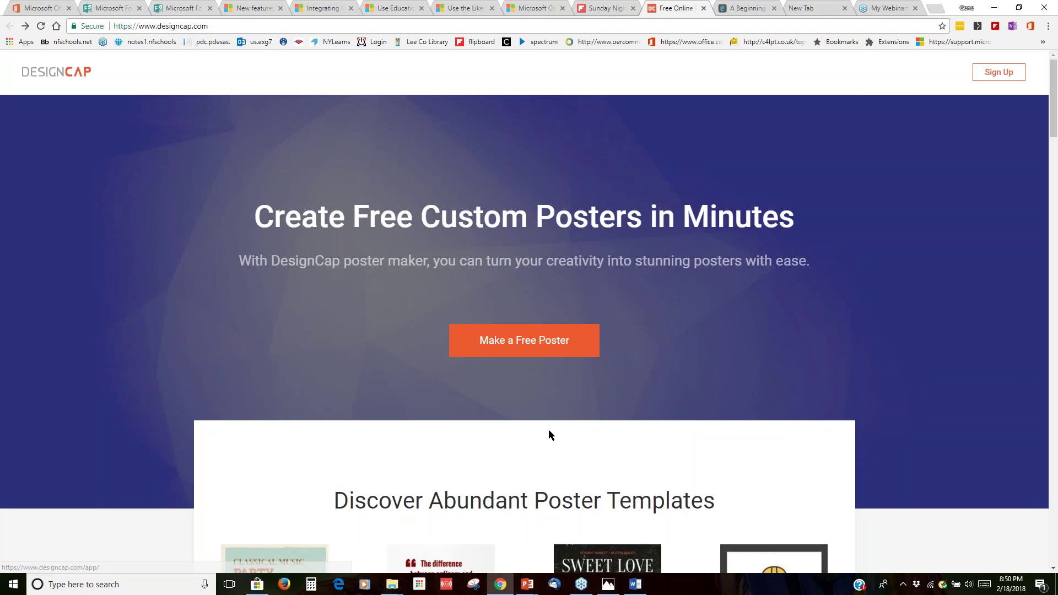
scroll(531, 437, down, 6)
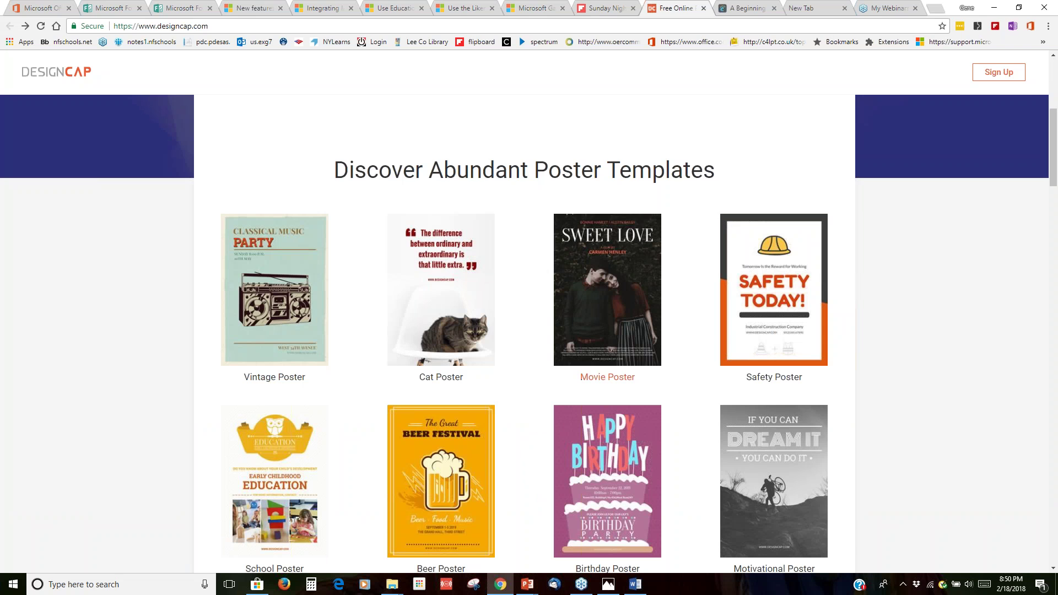
scroll(638, 283, down, 5)
scroll(637, 283, up, 11)
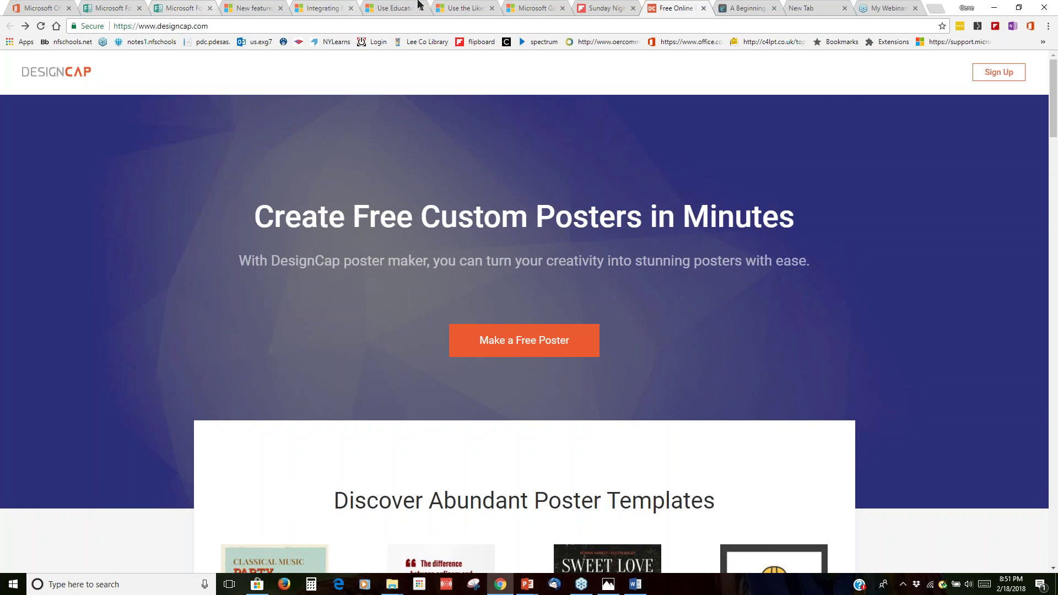
- Close the DesignCap, Olympics article and blank pages, glance at the Likert question article and return to the Flipboard magazine
click(621, 9)
click(705, 9)
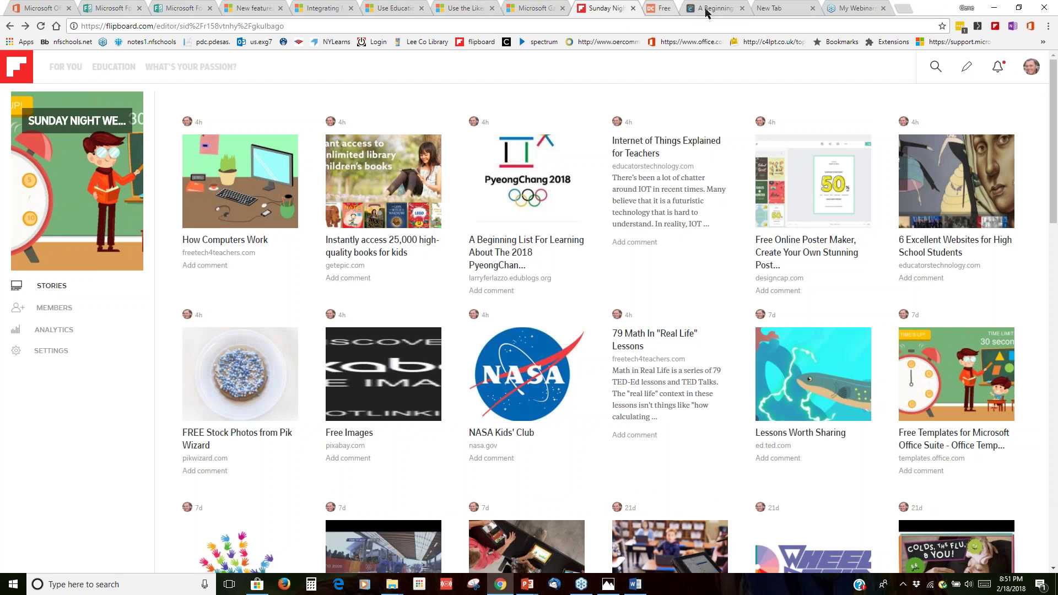
click(705, 10)
click(705, 10)
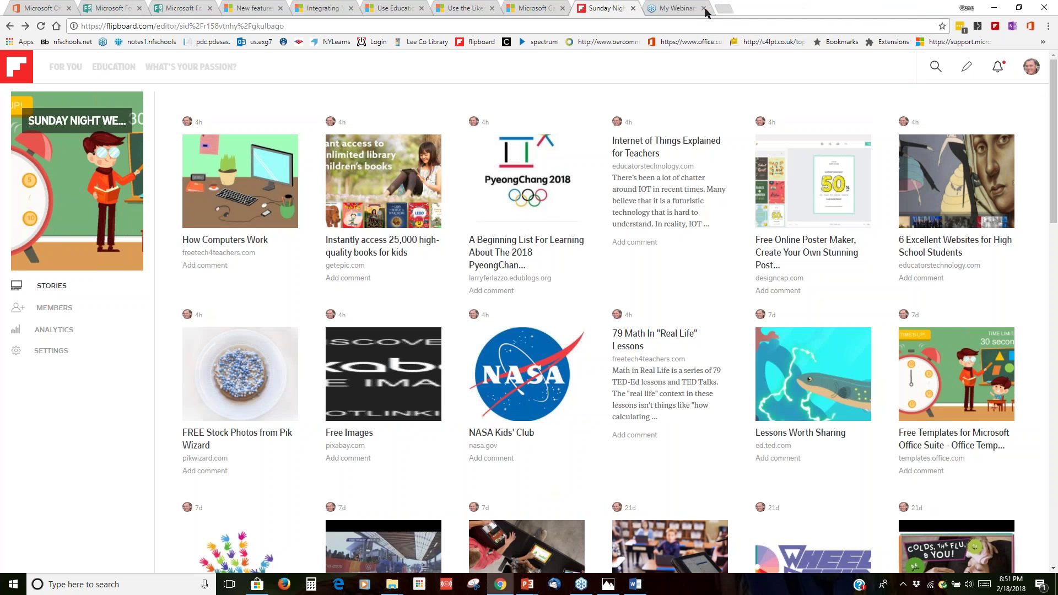
click(481, 10)
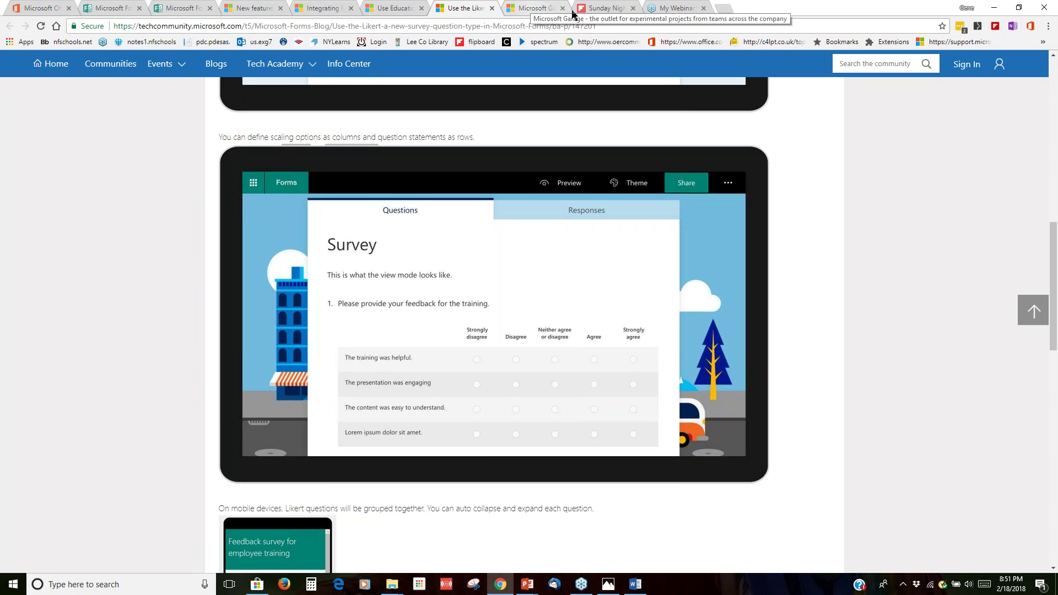
click(594, 8)
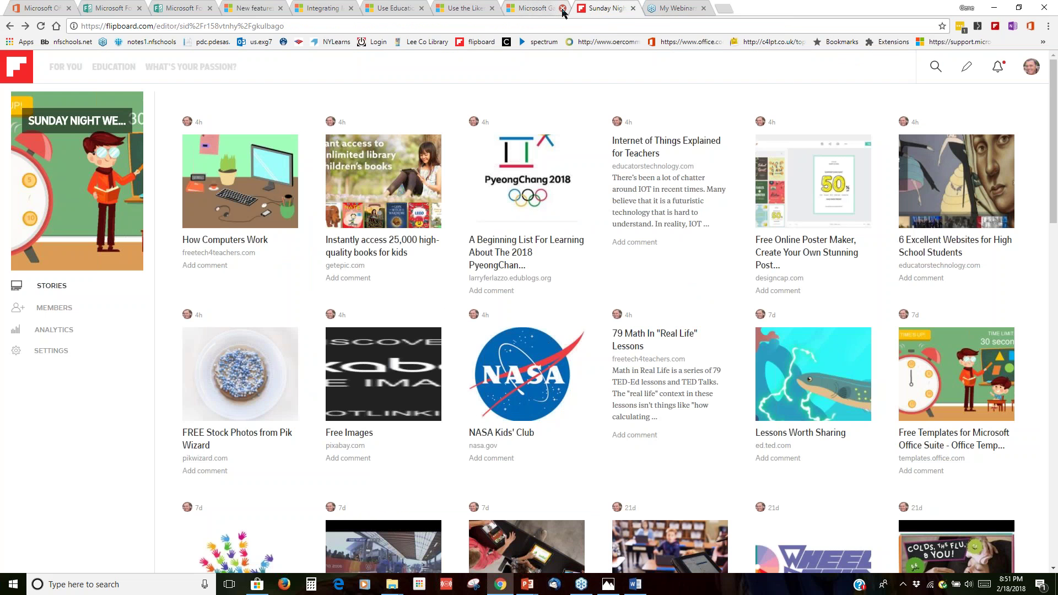
- Close the Microsoft page beside the magazine and open the article "6 Excellent Websites for High School Students" from the Flipboard magazine
click(563, 8)
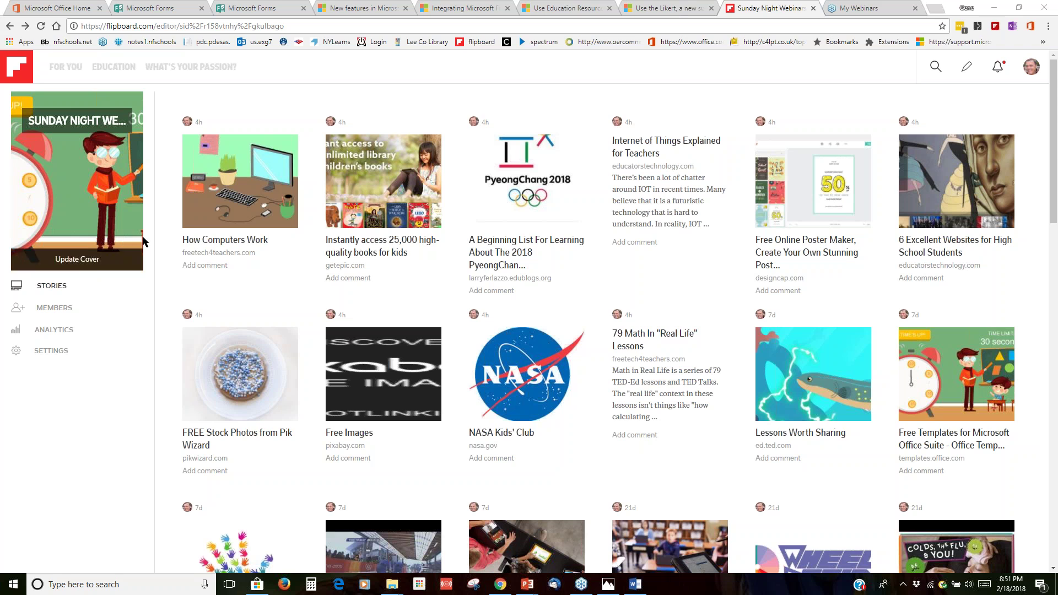
mouse_move(361, 176)
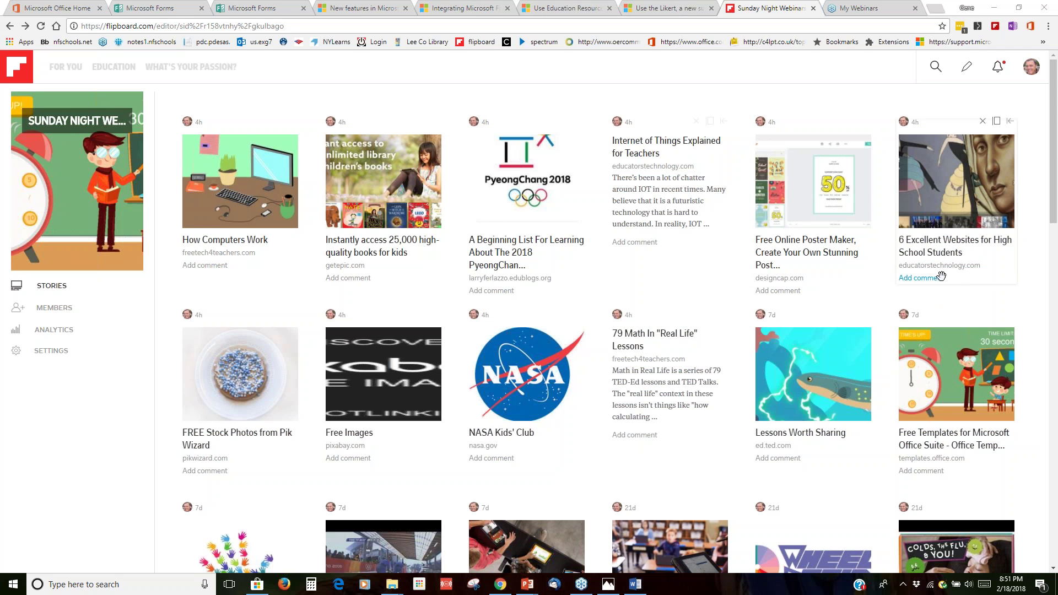
click(964, 194)
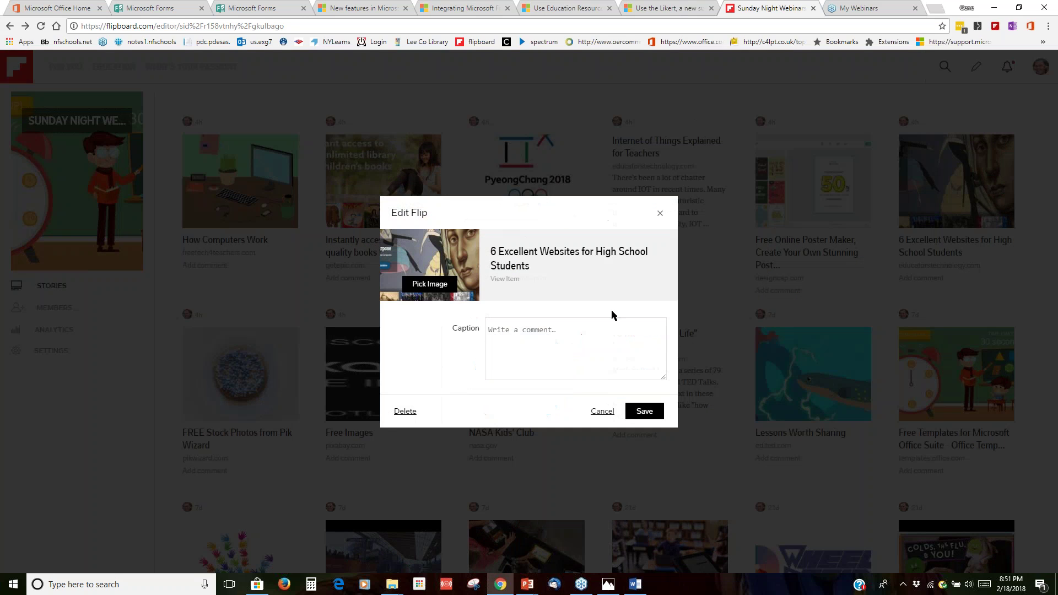
click(510, 280)
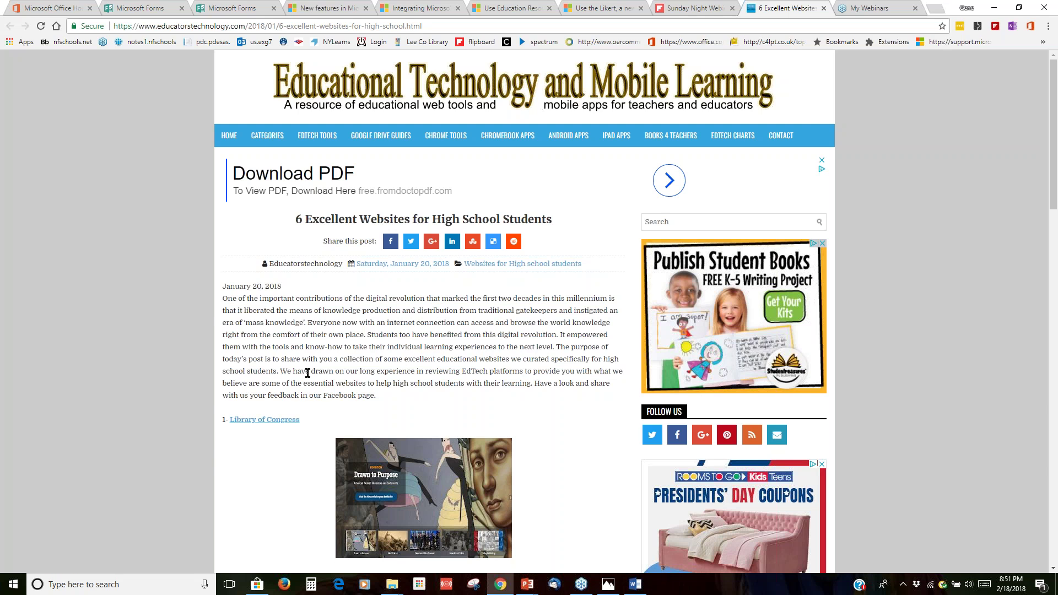
- Look through the article's six recommended websites, from Library of Congress to Google Arts and Culture, and go back to its beginning
scroll(316, 378, down, 3)
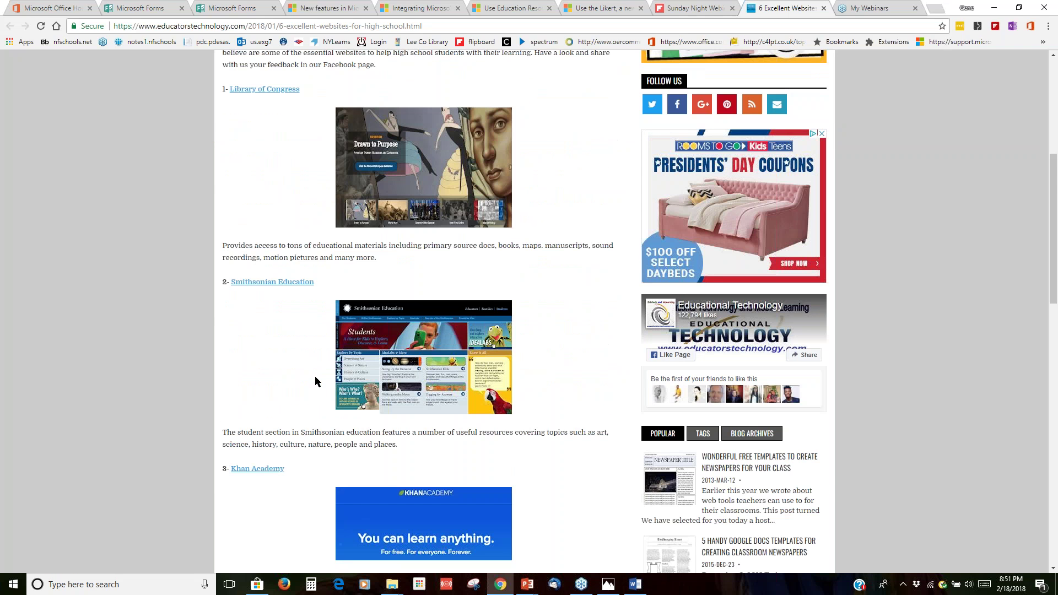
scroll(316, 376, down, 6)
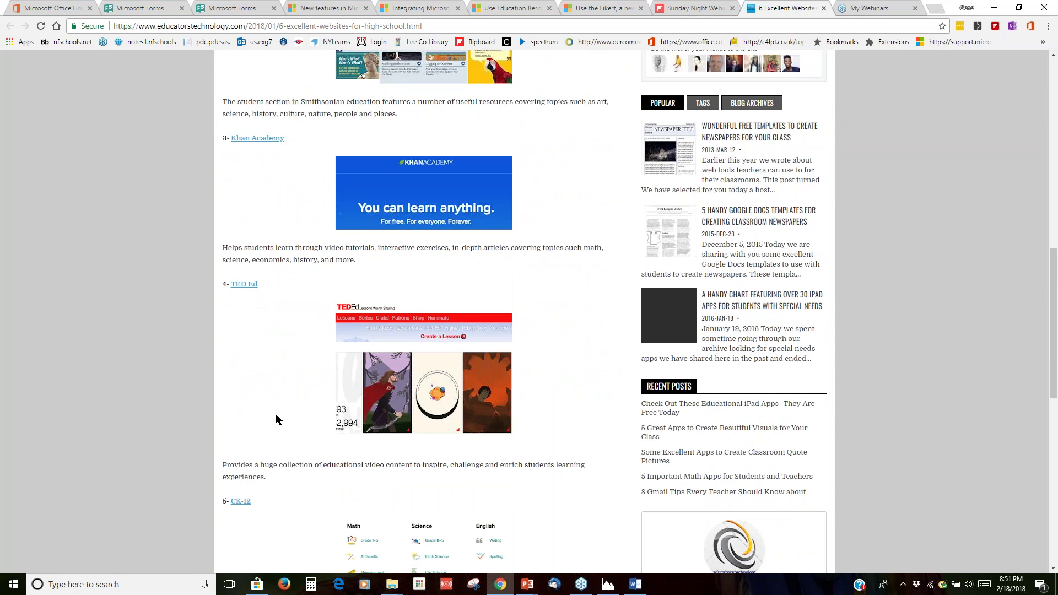
scroll(277, 419, down, 6)
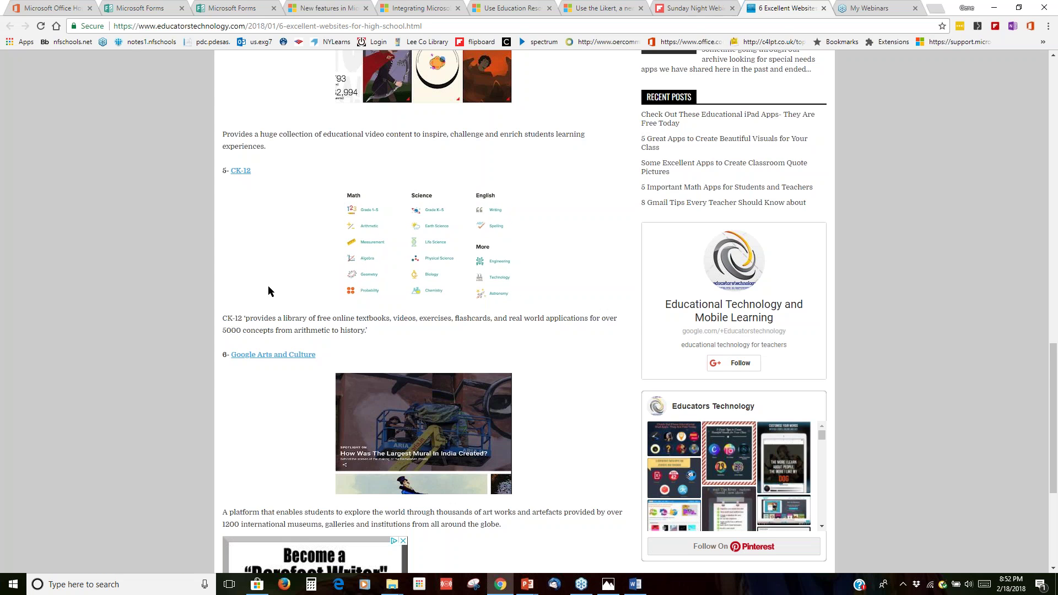
scroll(270, 283, up, 6)
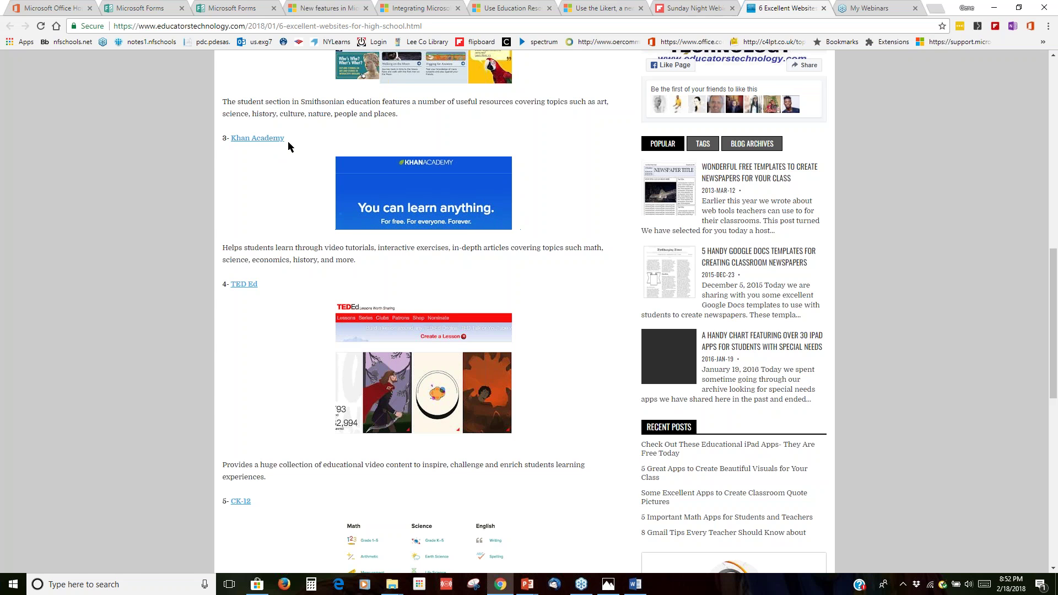
scroll(273, 170, up, 6)
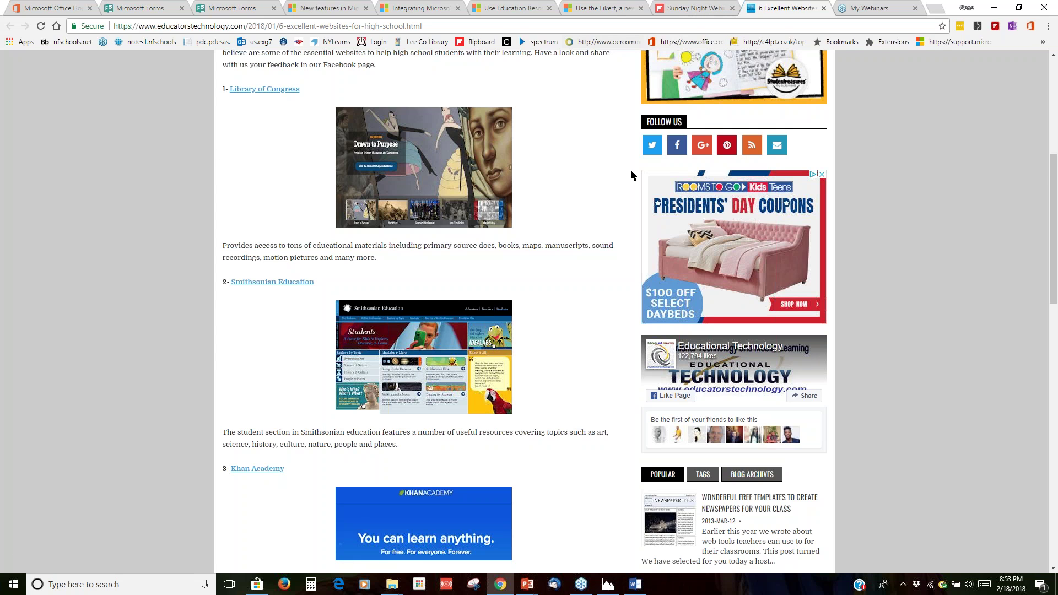
scroll(564, 290, up, 6)
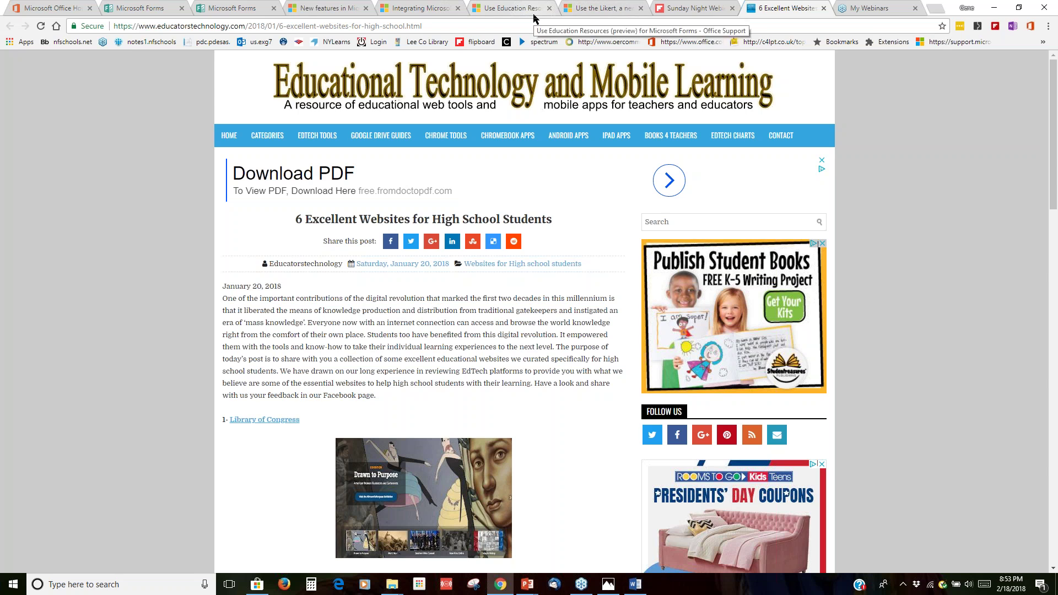
- Return to the Flipboard magazine, open the "79 Math In 'Real Life' Lessons" story and follow its link to TED-Ed's Math in Real Life series
click(687, 7)
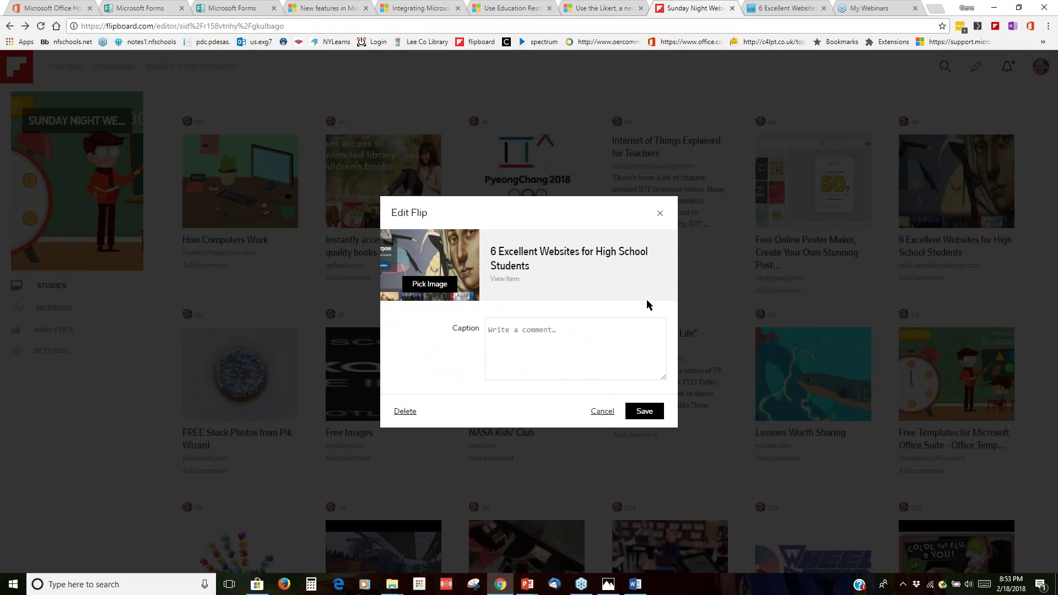
click(602, 413)
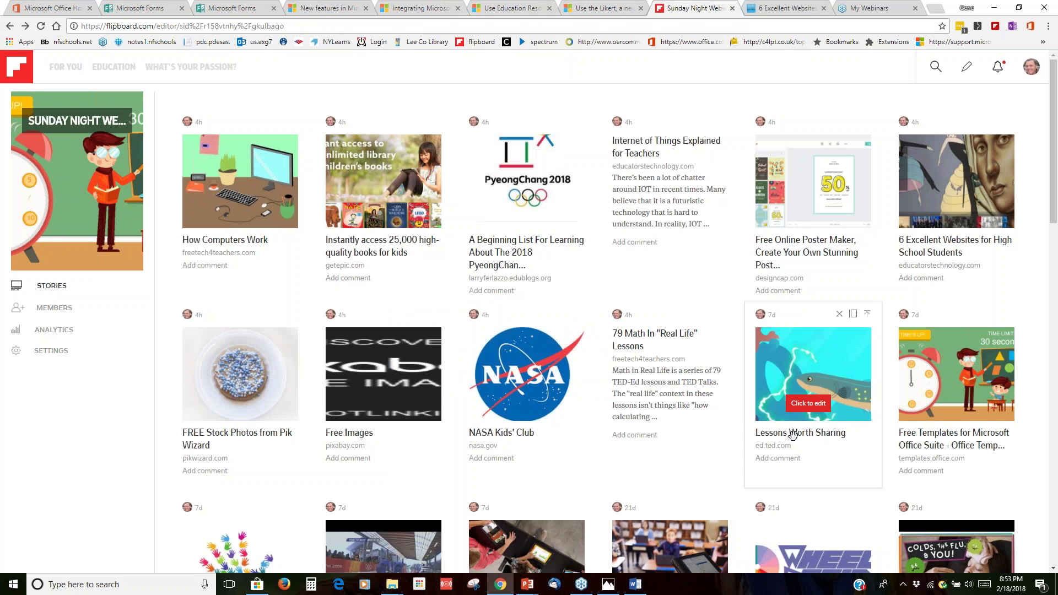
click(679, 334)
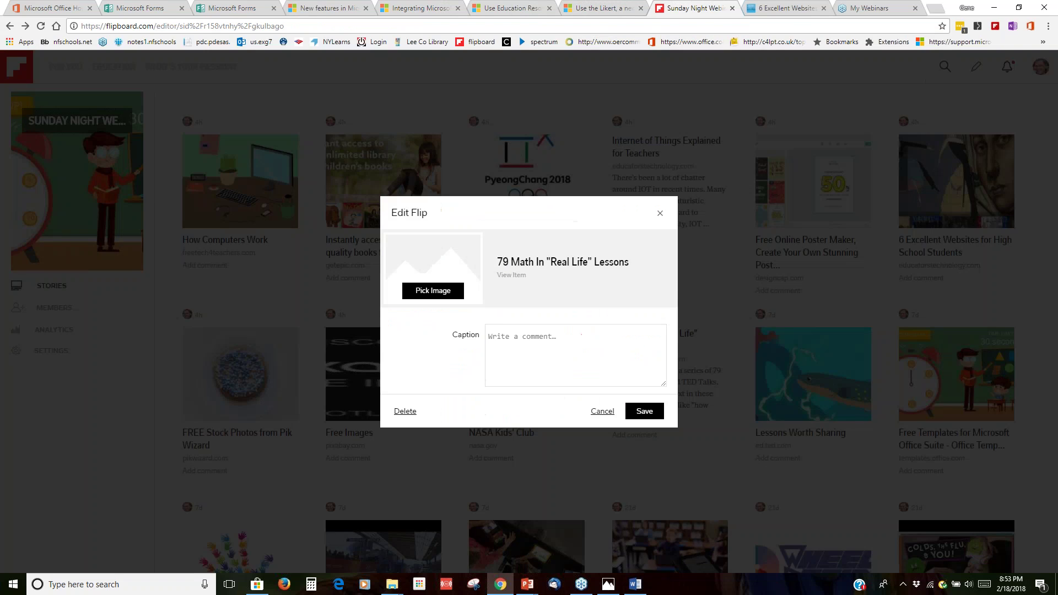
click(516, 275)
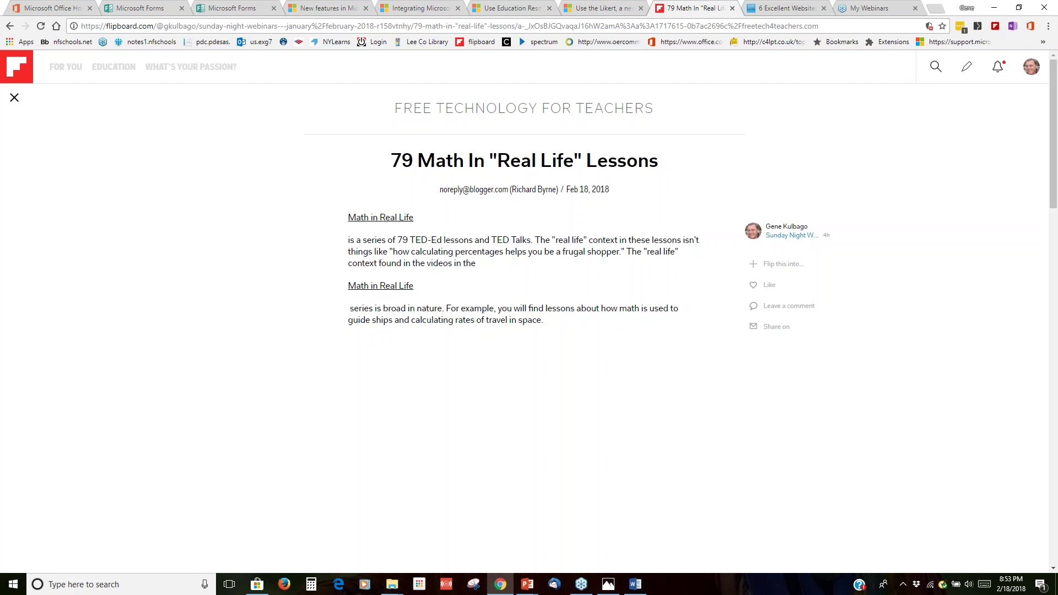
click(393, 218)
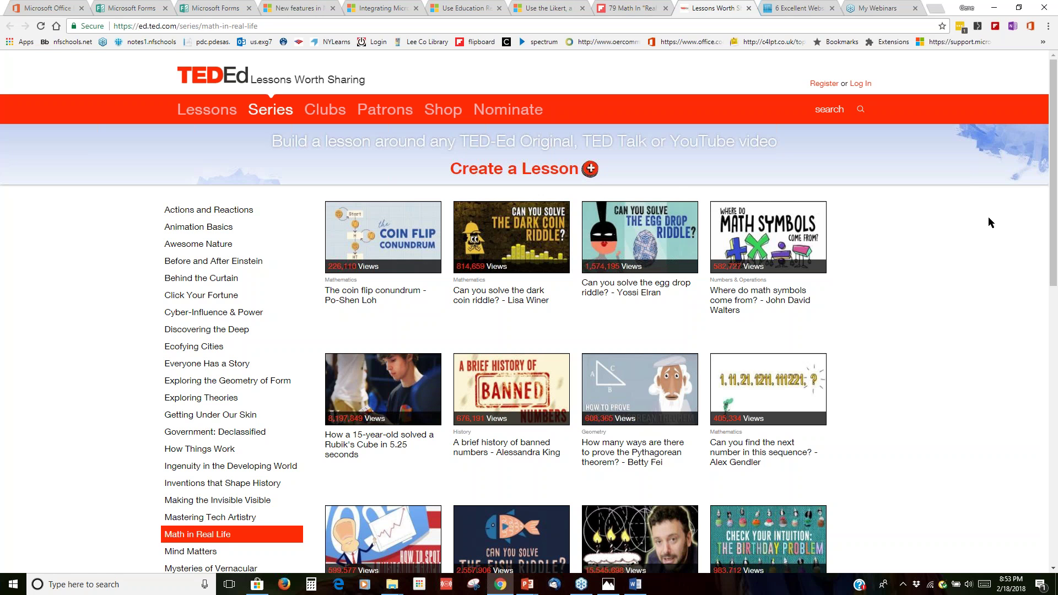
- Look through the video lessons listed in the Math in Real Life series down to the end of the page
drag(1054, 139, 1046, 223)
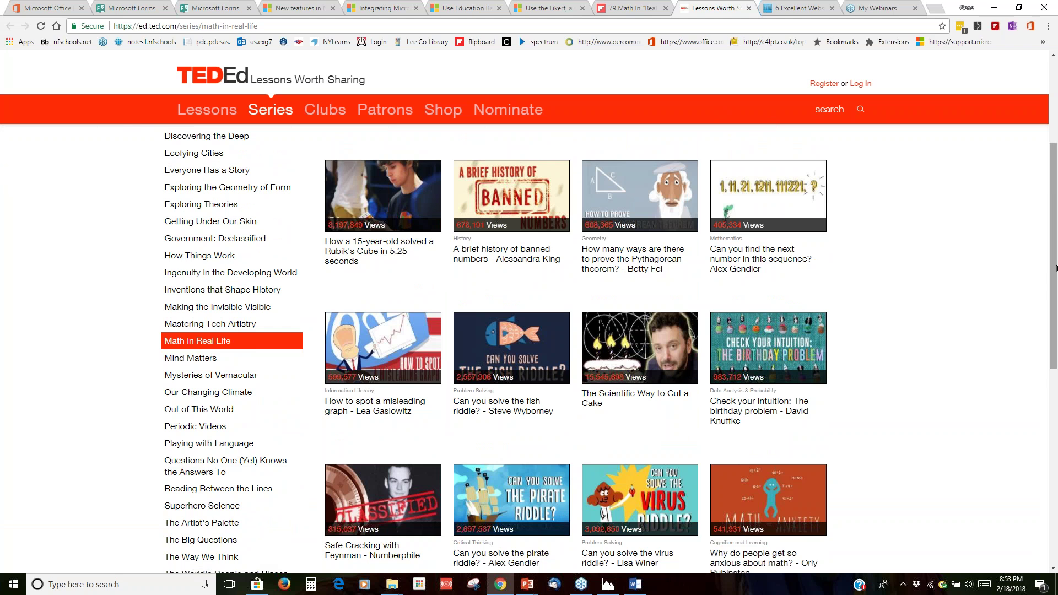
drag(1055, 275, 1040, 438)
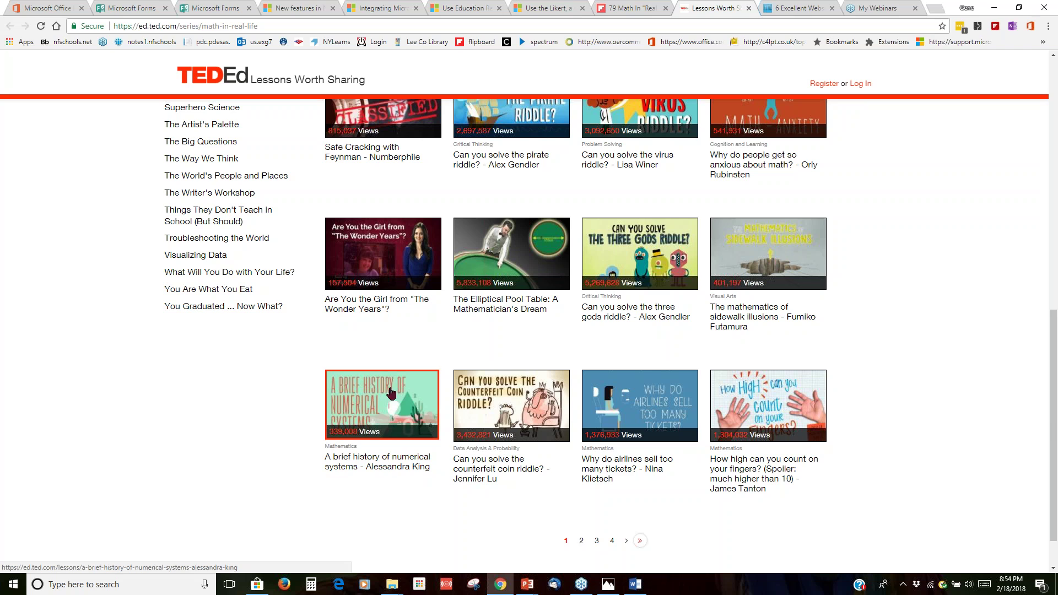
scroll(533, 350, up, 12)
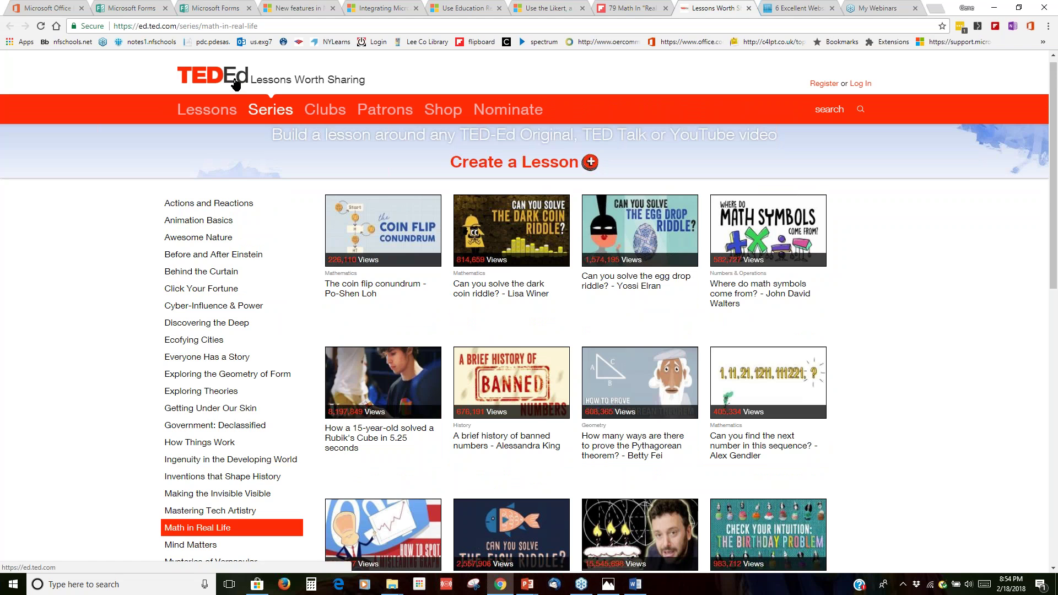
scroll(929, 340, down, 12)
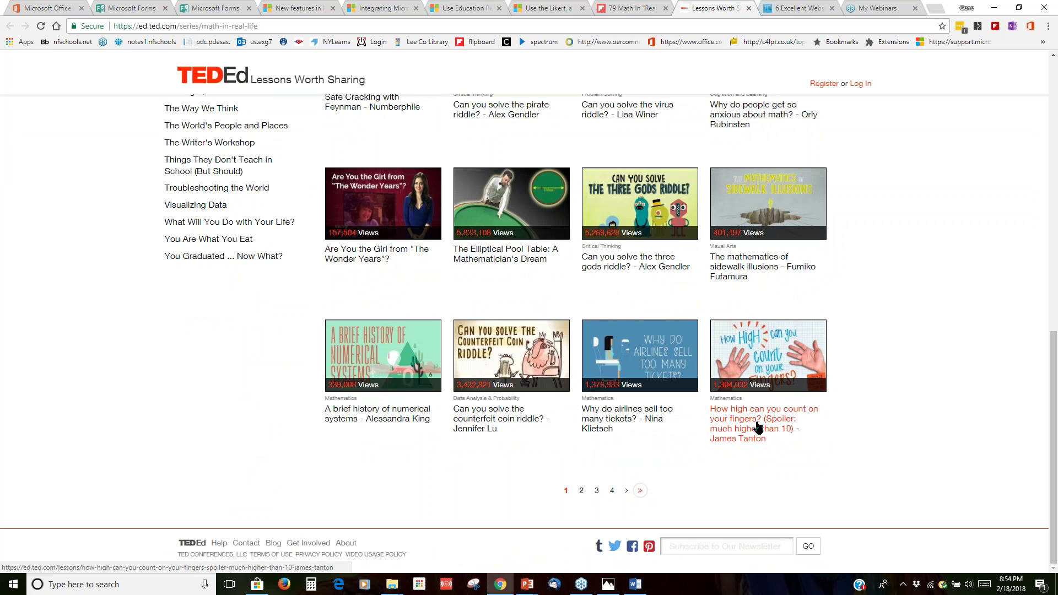
- Open the lesson "How high can you count on your fingers?" and look over its video and lesson sections
click(814, 362)
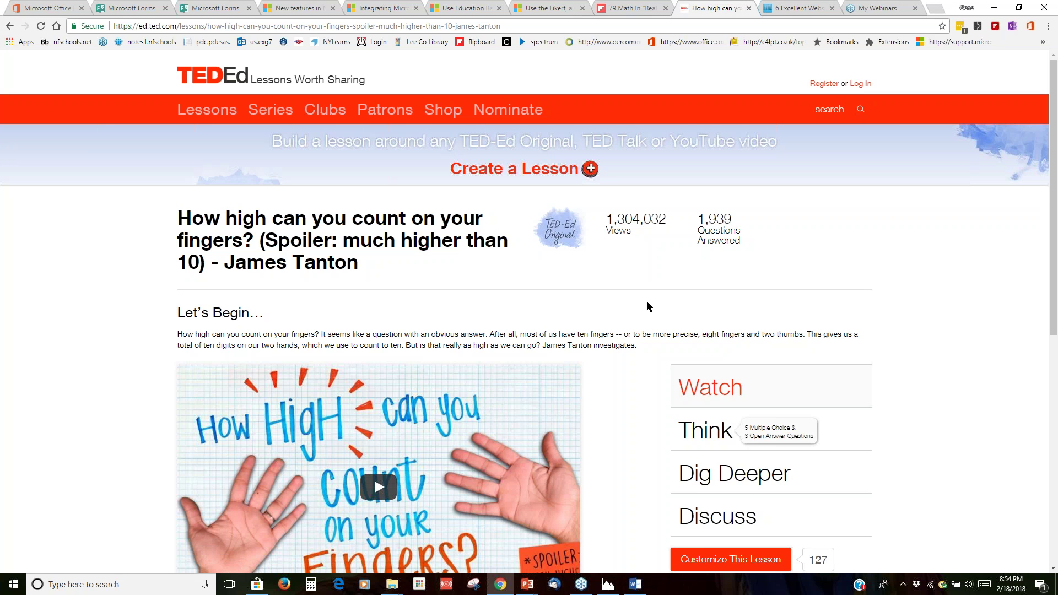
scroll(824, 259, down, 5)
scroll(824, 258, up, 5)
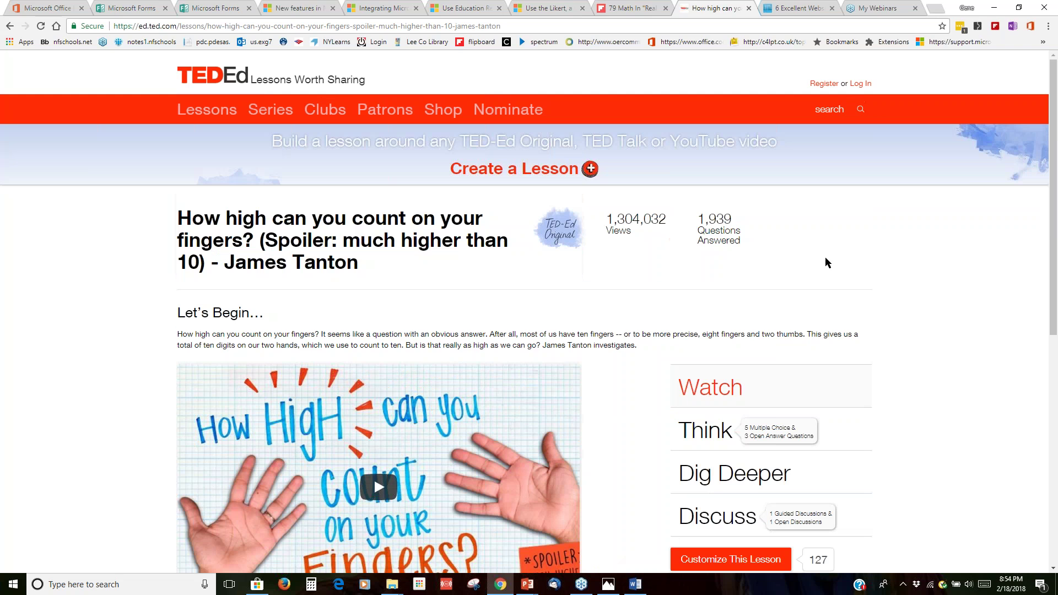
scroll(1020, 275, down, 6)
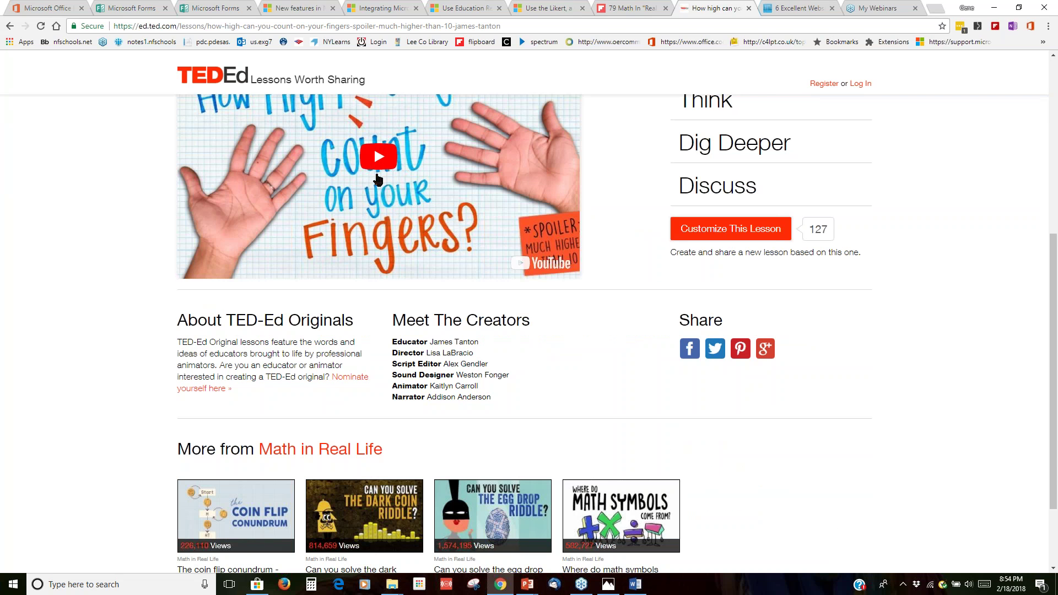
drag(1053, 241, 1053, 240)
- View the lesson's Think section and advance through its quiz to question 3
scroll(1052, 240, up, 3)
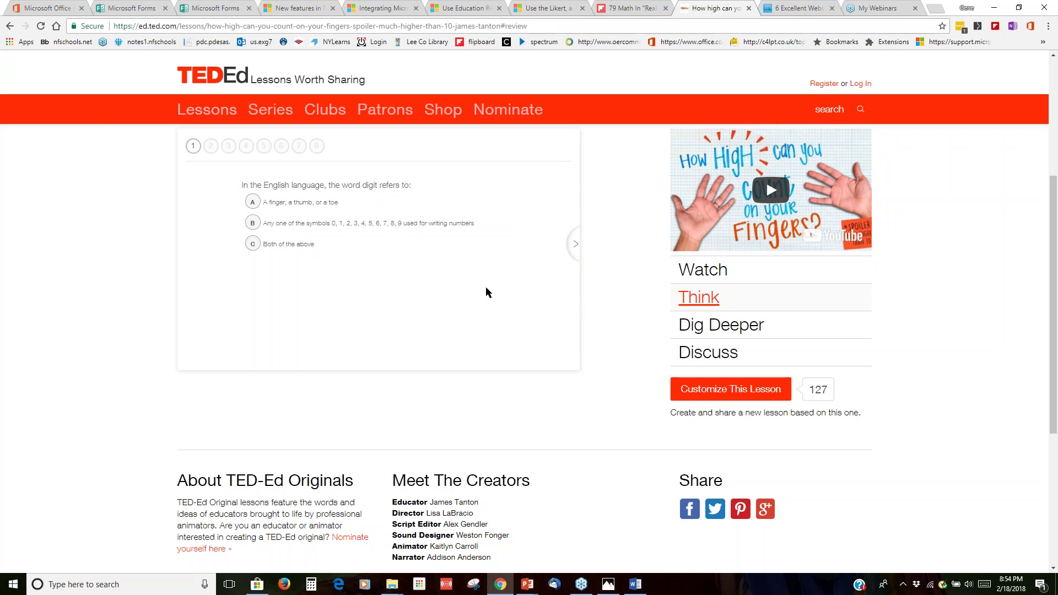
click(577, 244)
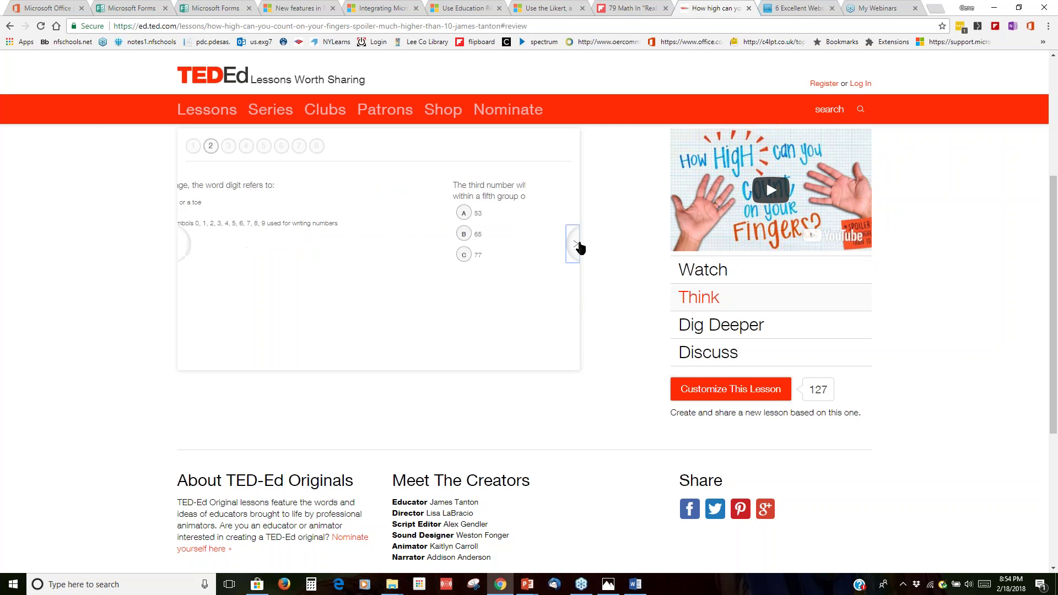
click(575, 245)
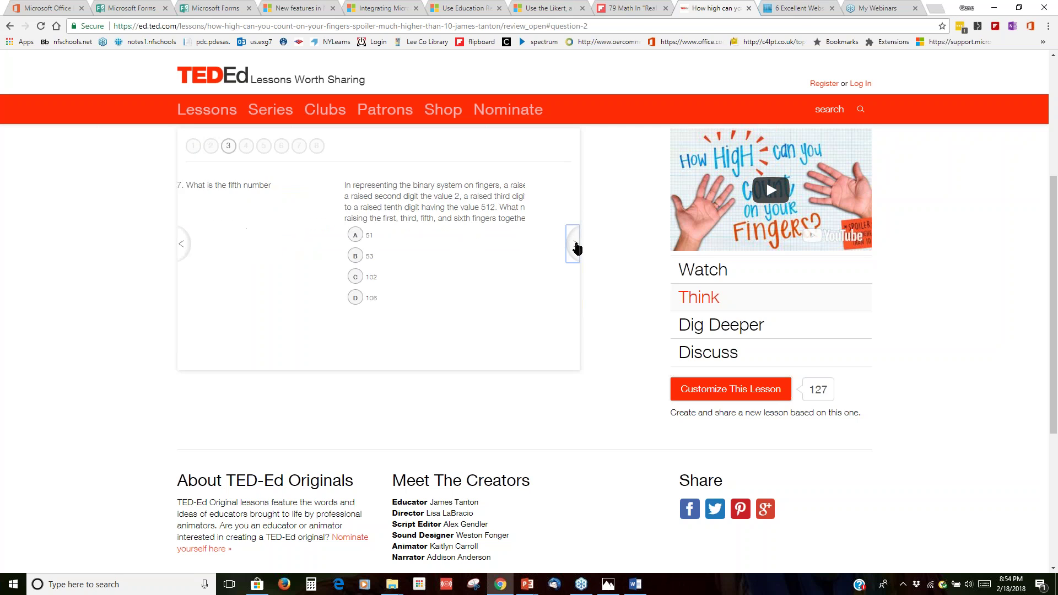
- View the lesson's Dig Deeper resources and its Discuss section, opening the guided discussion about converting to a base-12 number system
click(687, 329)
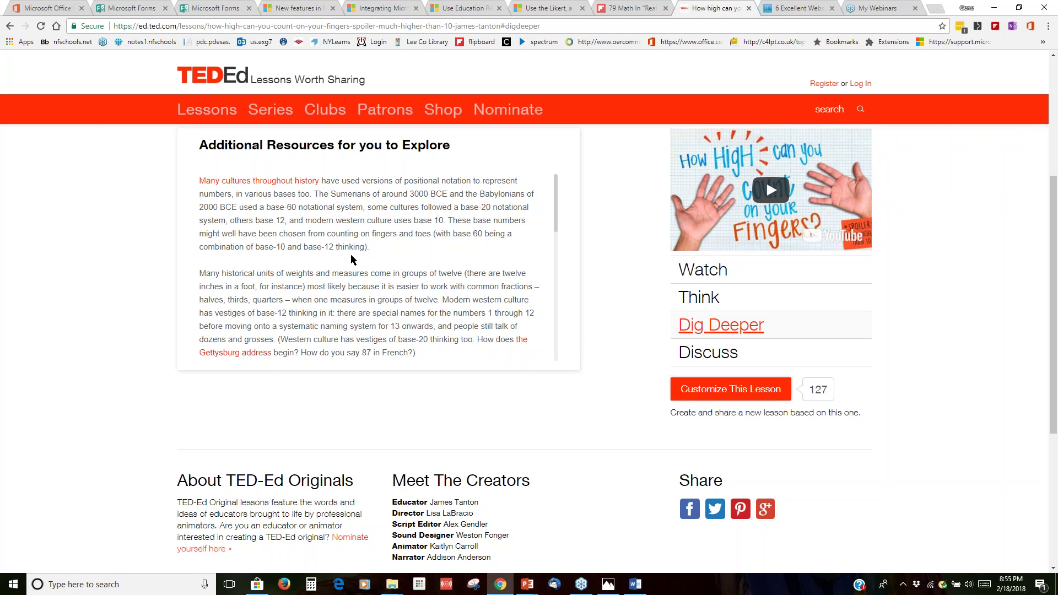
click(715, 354)
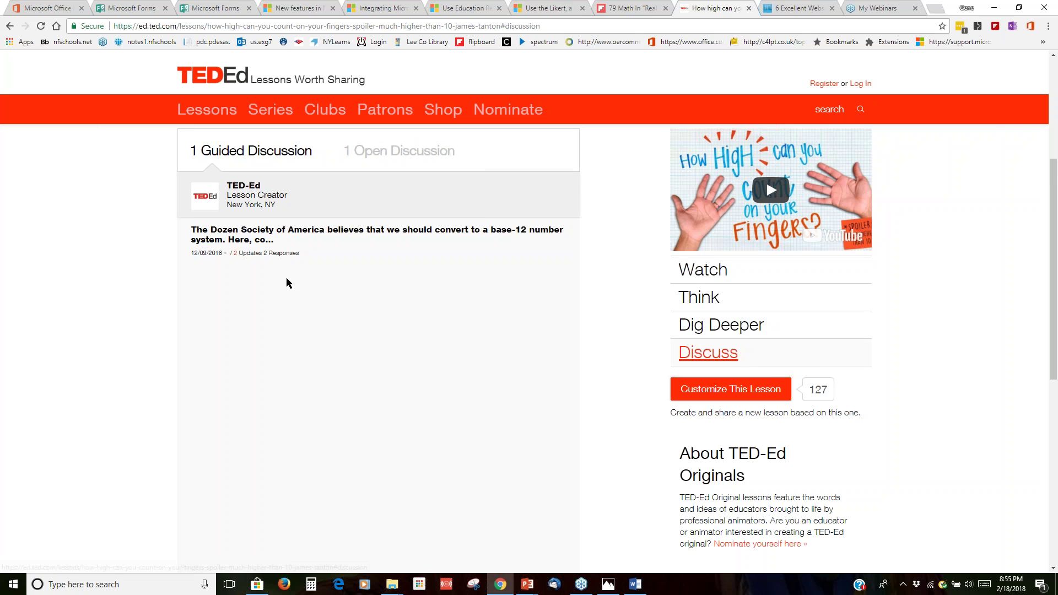
mouse_move(256, 255)
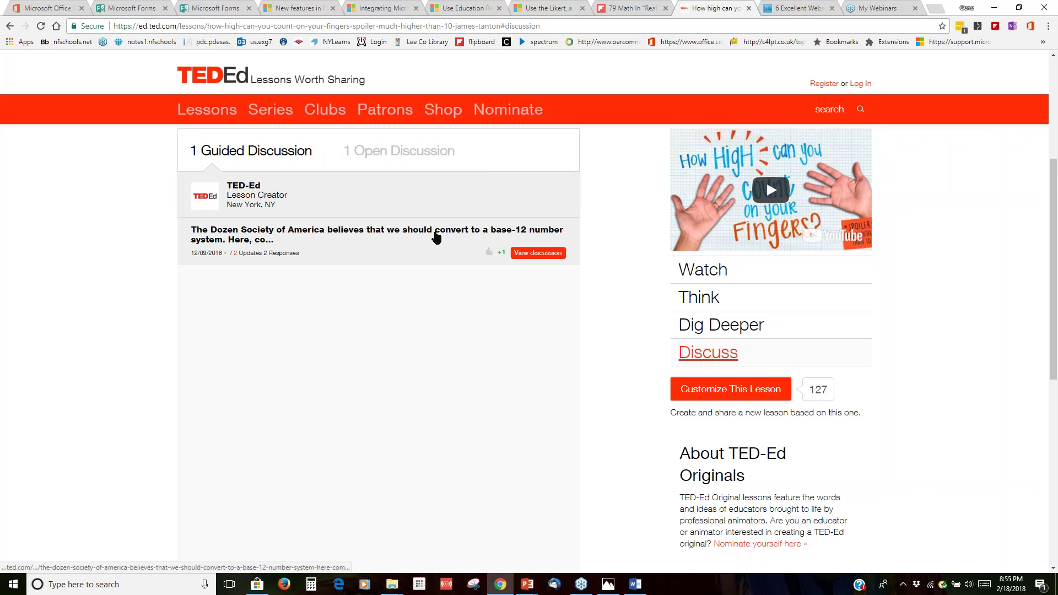
click(553, 254)
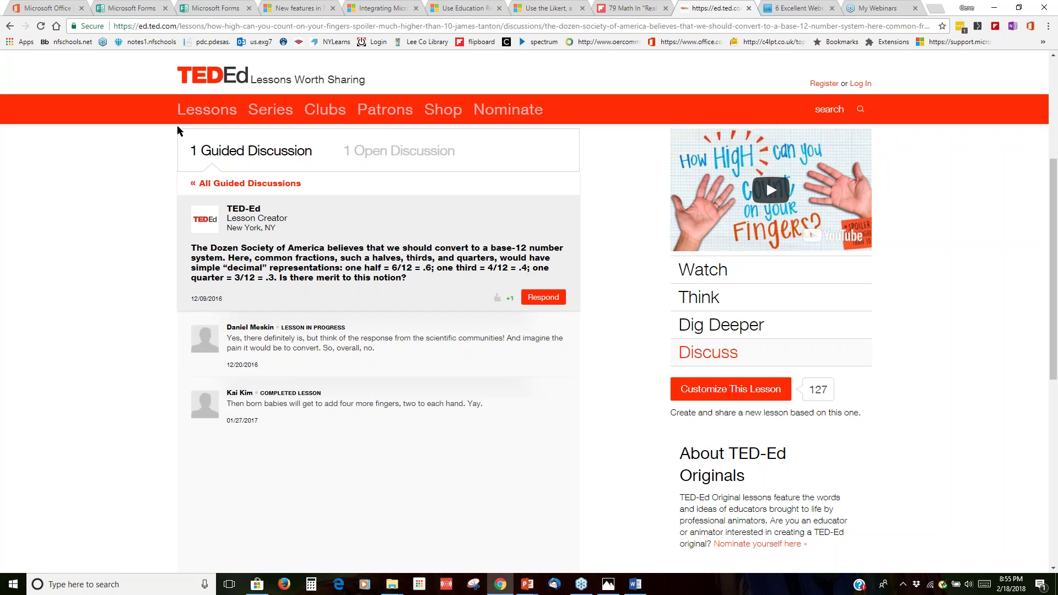
- Leave the guided discussion and open the TED-Ed Lessons catalogue
click(10, 26)
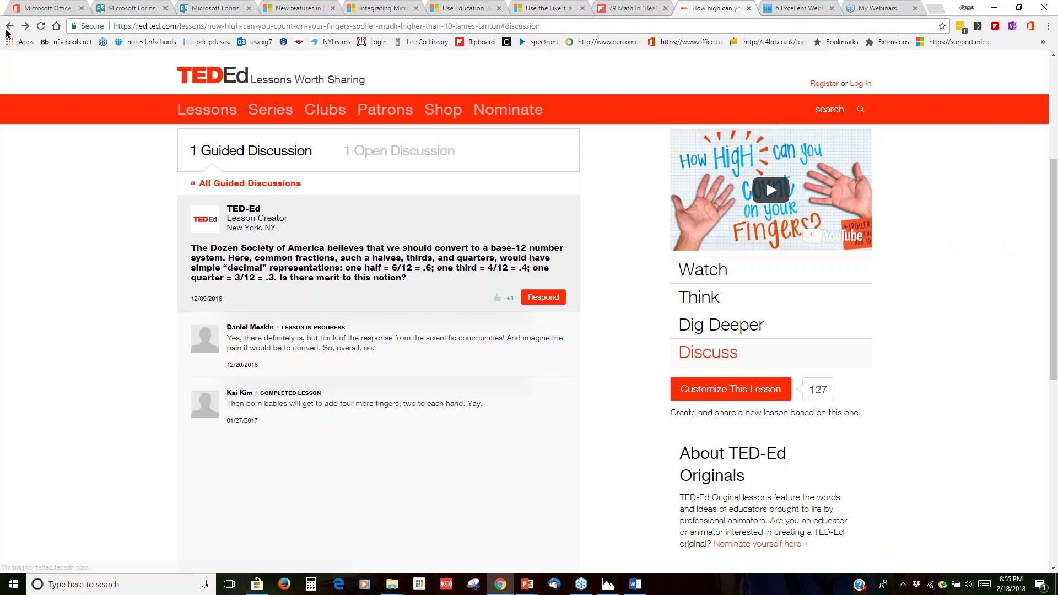
click(8, 29)
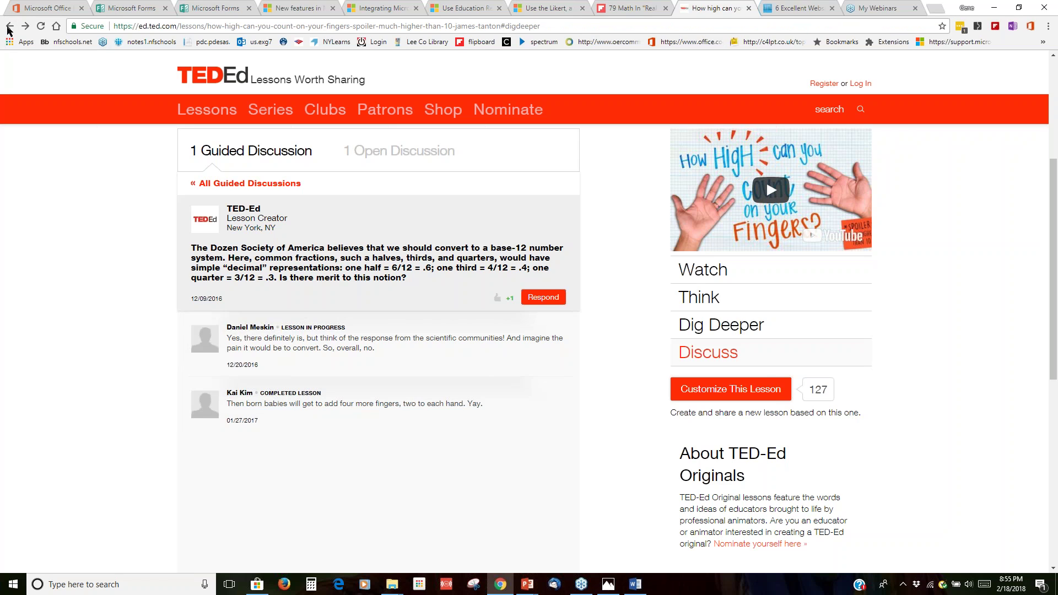
click(8, 28)
click(231, 113)
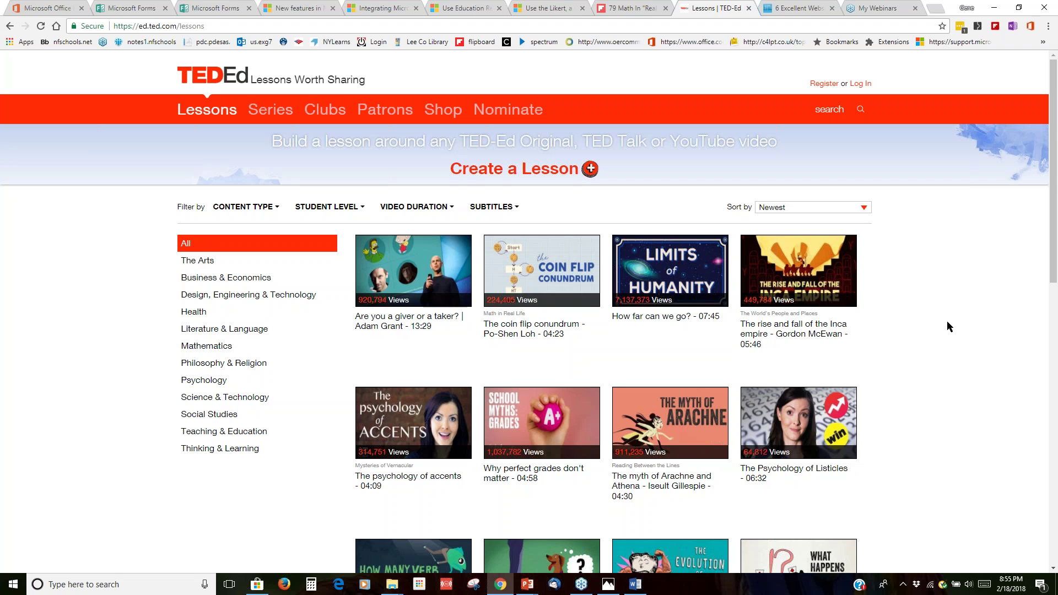
- Look through the full TED-Ed lesson catalogue and its subject list, glancing back at the Flipboard math story
scroll(949, 321, down, 12)
scroll(939, 323, up, 12)
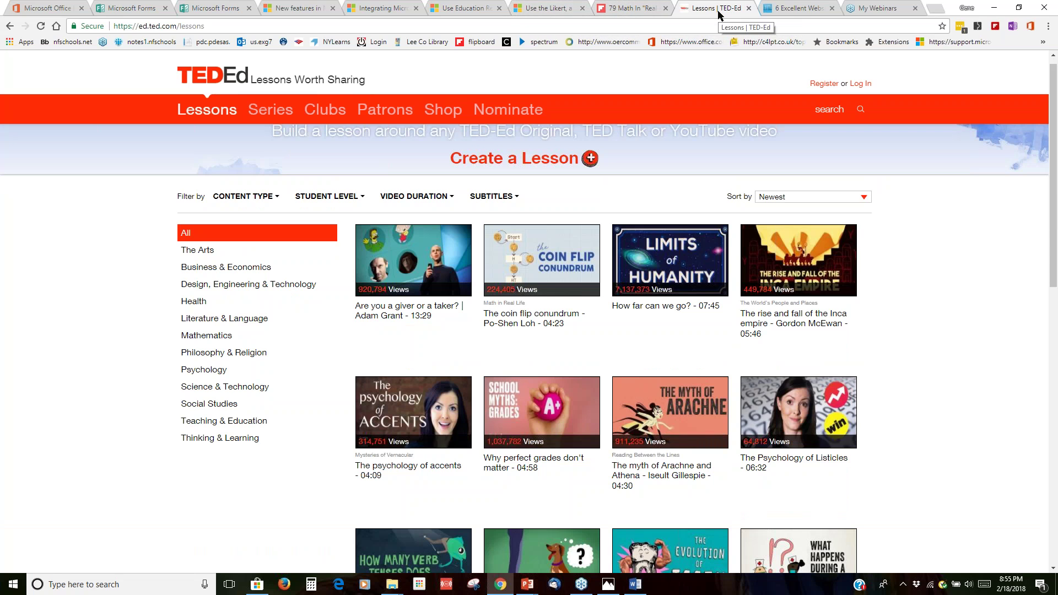
click(600, 11)
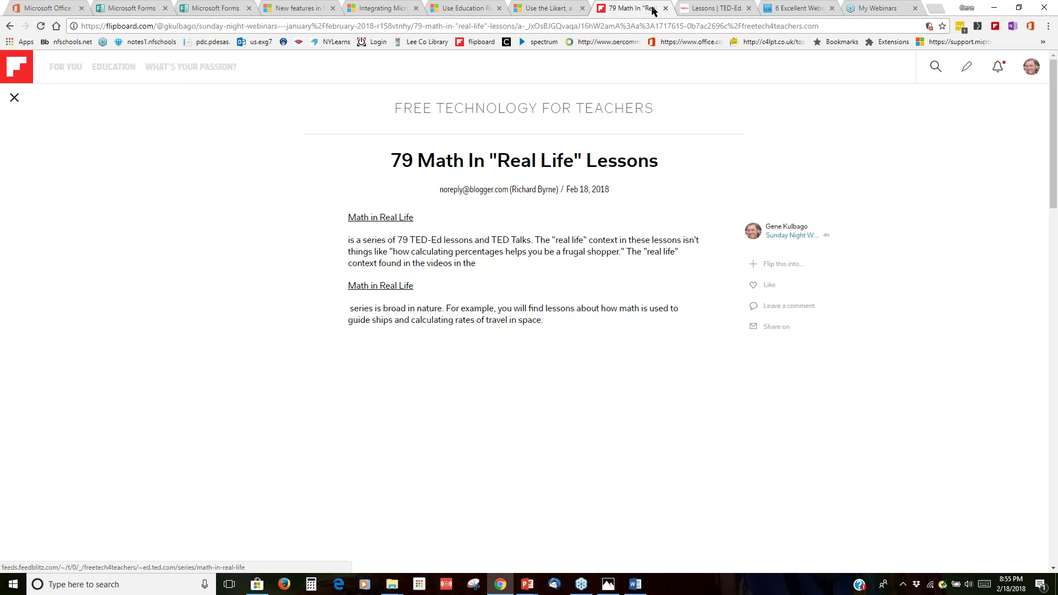
click(710, 16)
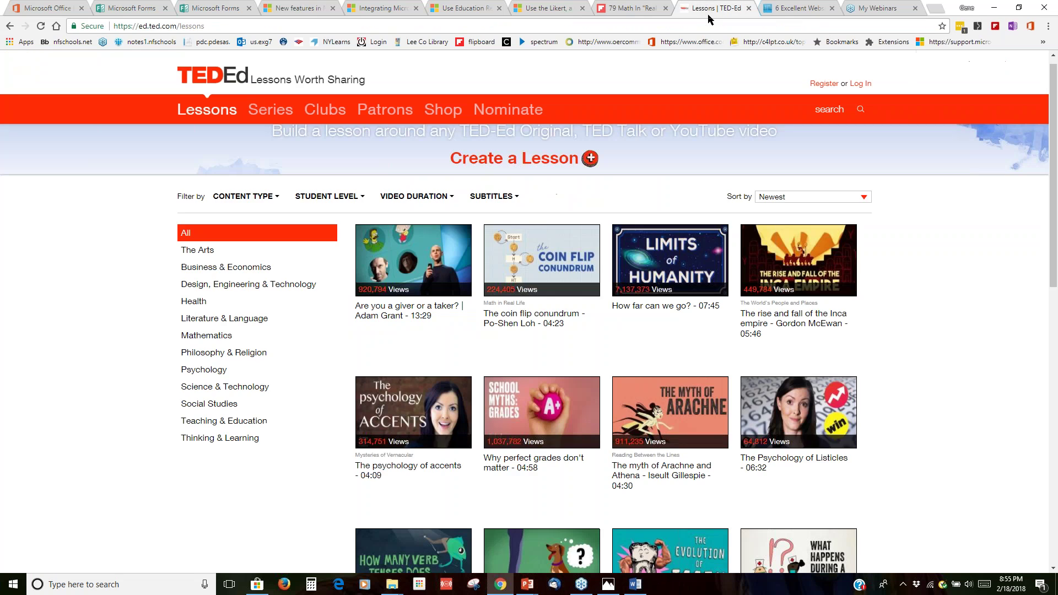
- Leave the TED-Ed lessons, return to the Flipboard profile and open the "Sunday Night We..." magazine for editing
click(9, 27)
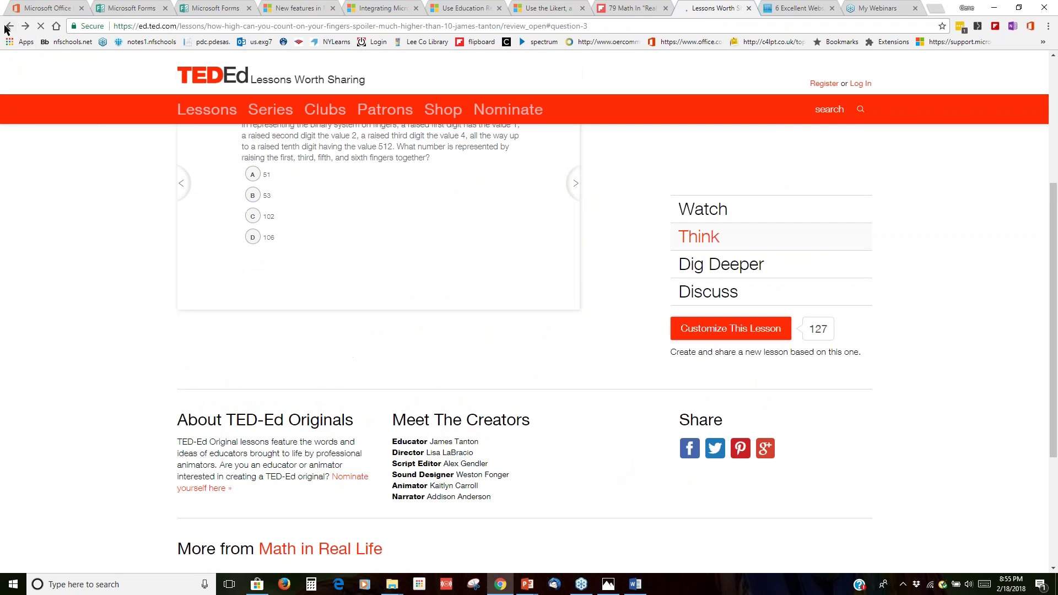
click(8, 28)
click(10, 27)
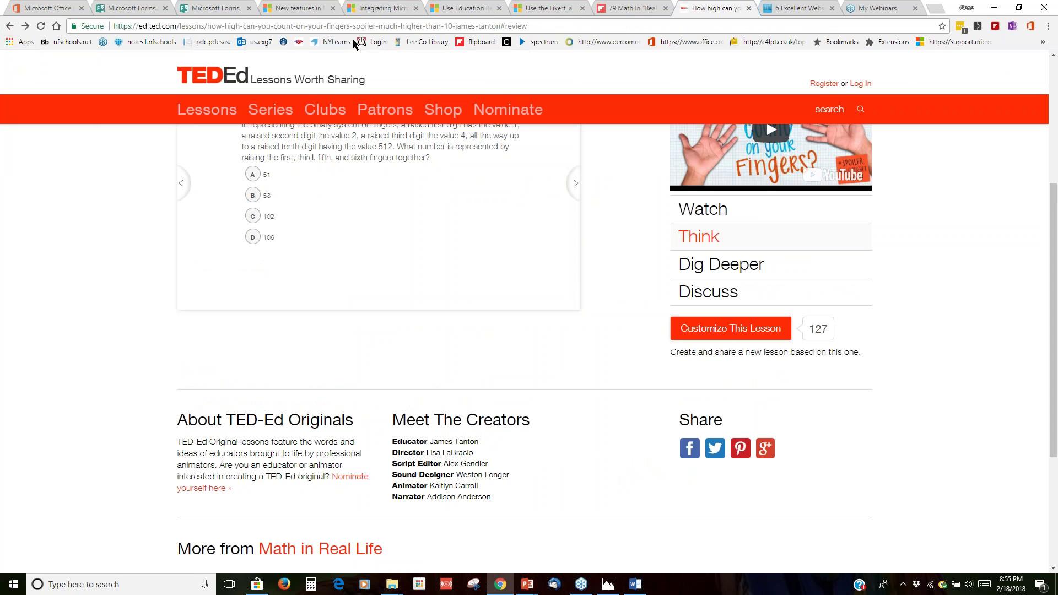
click(466, 43)
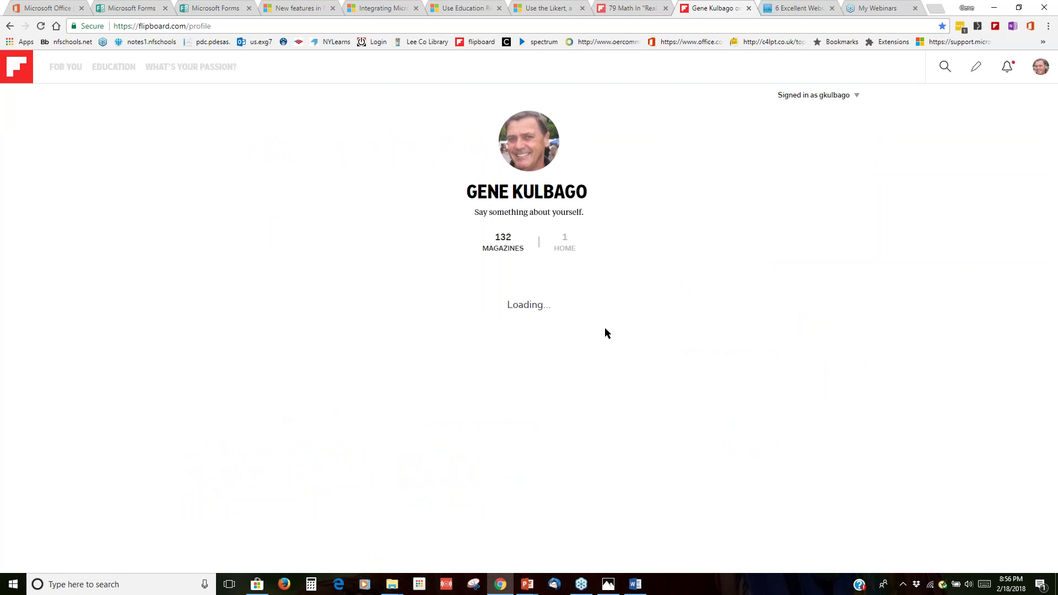
click(364, 383)
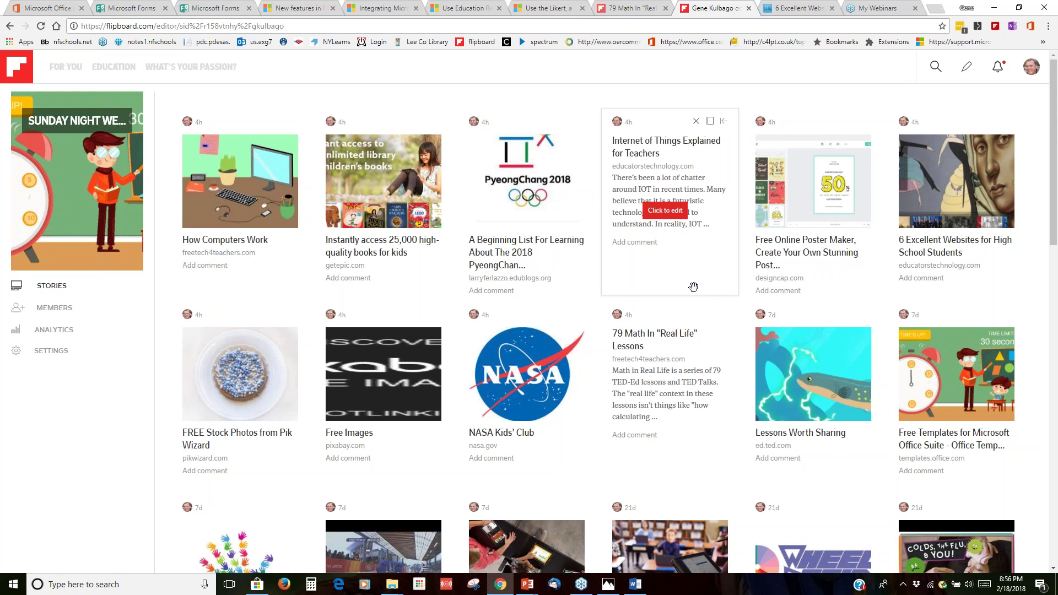
- Open the article "Internet of Things Explained for Teachers" from its flip and read through its infographic down to the sources
click(672, 214)
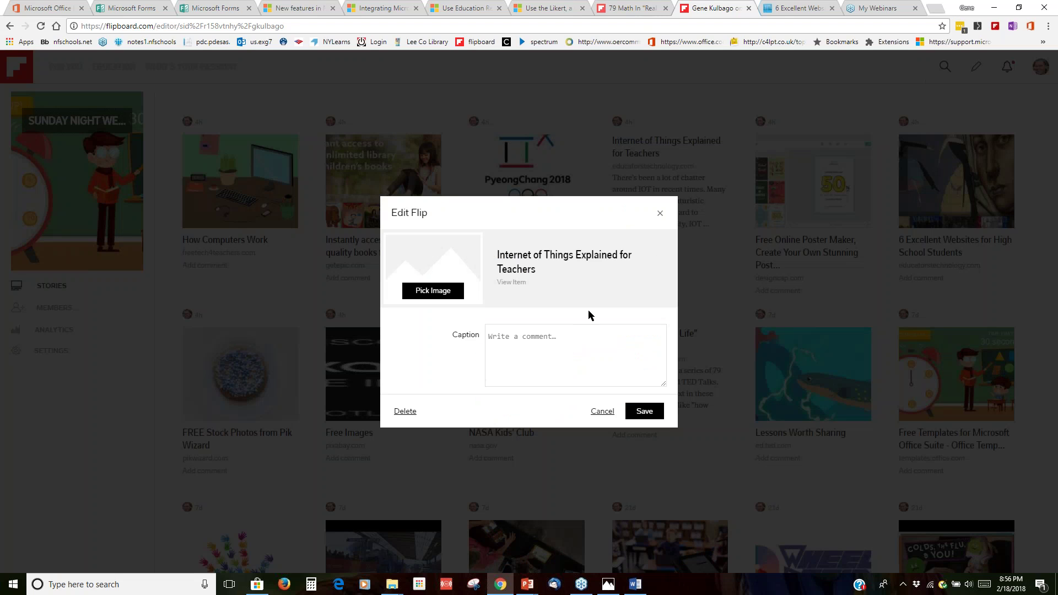
click(518, 286)
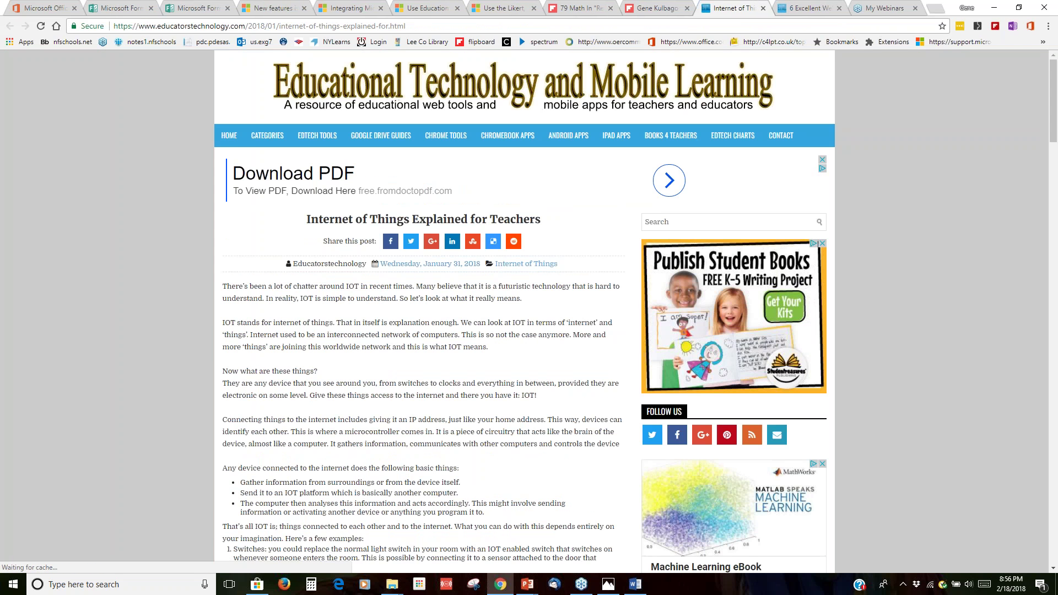
scroll(316, 318, down, 6)
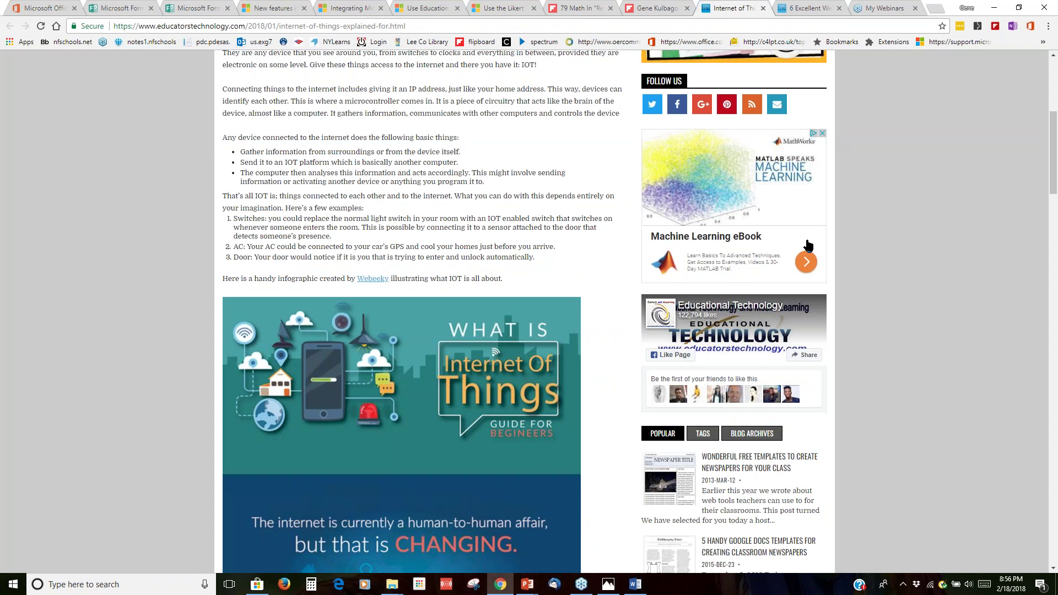
drag(1054, 158, 1052, 388)
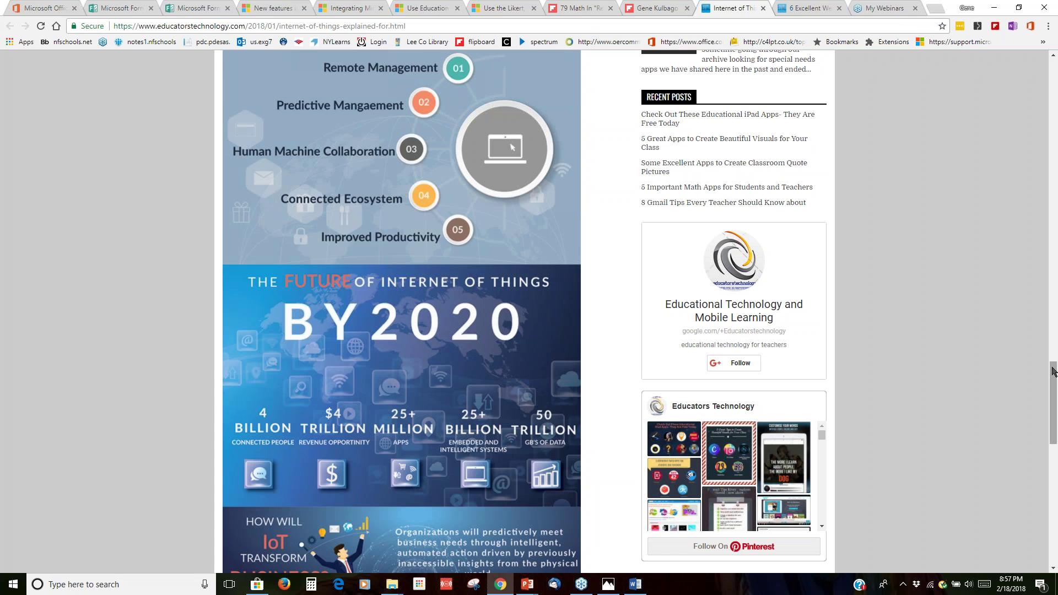
drag(1054, 383, 1053, 417)
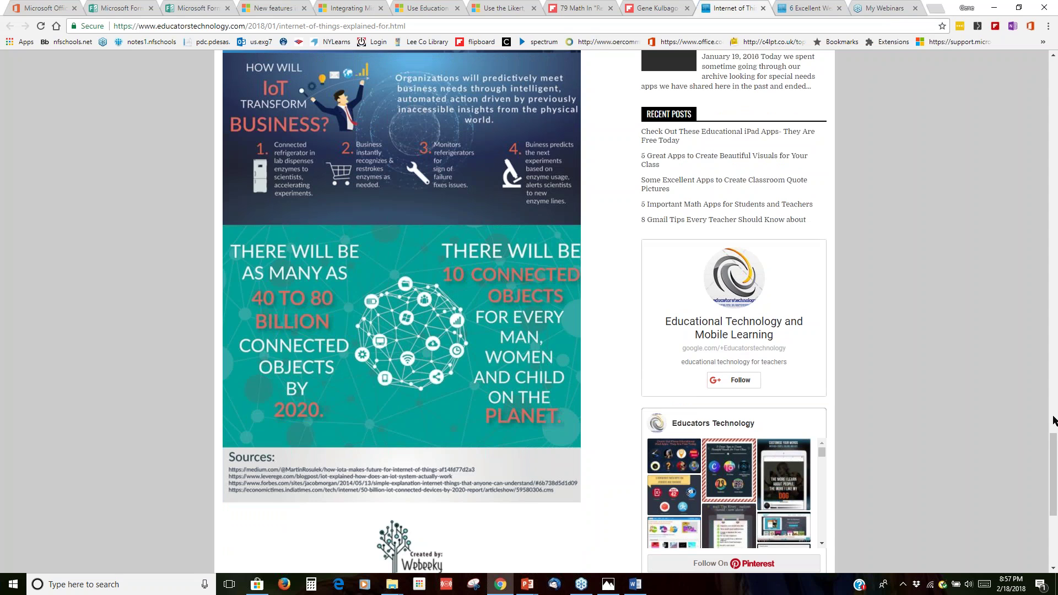